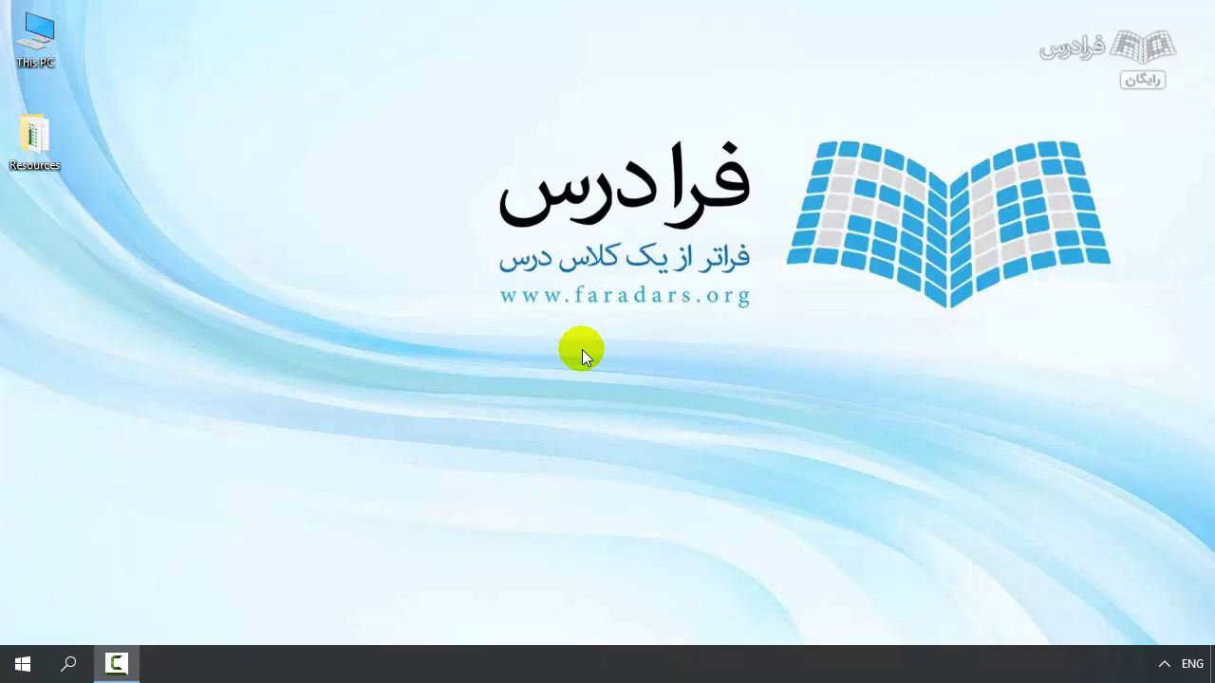
Find Anaconda through a Google search and get the Windows installer from the official site's Free Download page.
{"action": "left_click", "coordinate": [71, 661]}
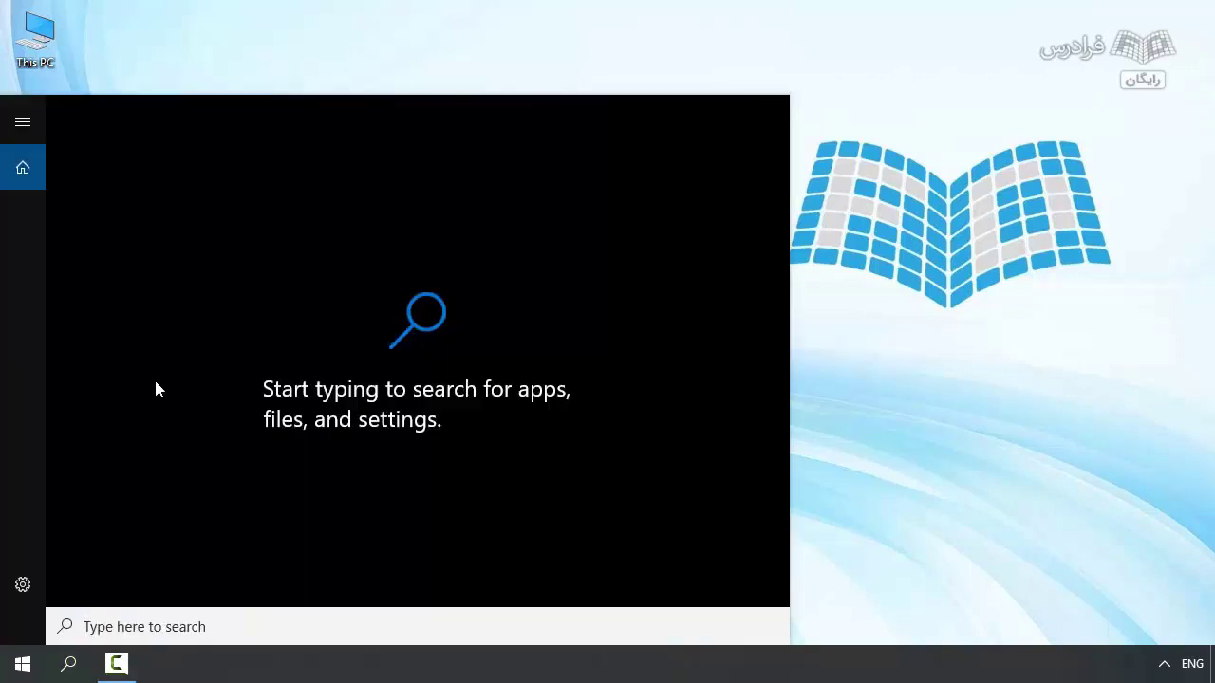
{"action": "type", "text": "conda"}
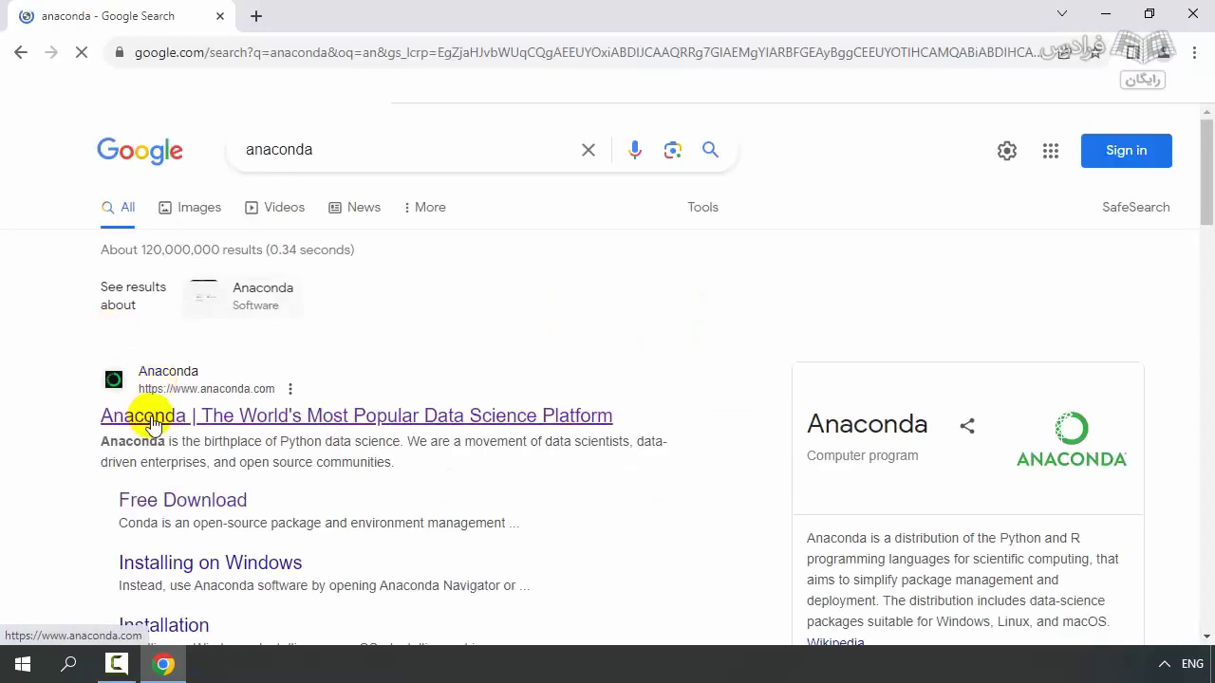
{"action": "left_click", "coordinate": [176, 418]}
{"action": "left_click", "coordinate": [929, 142]}
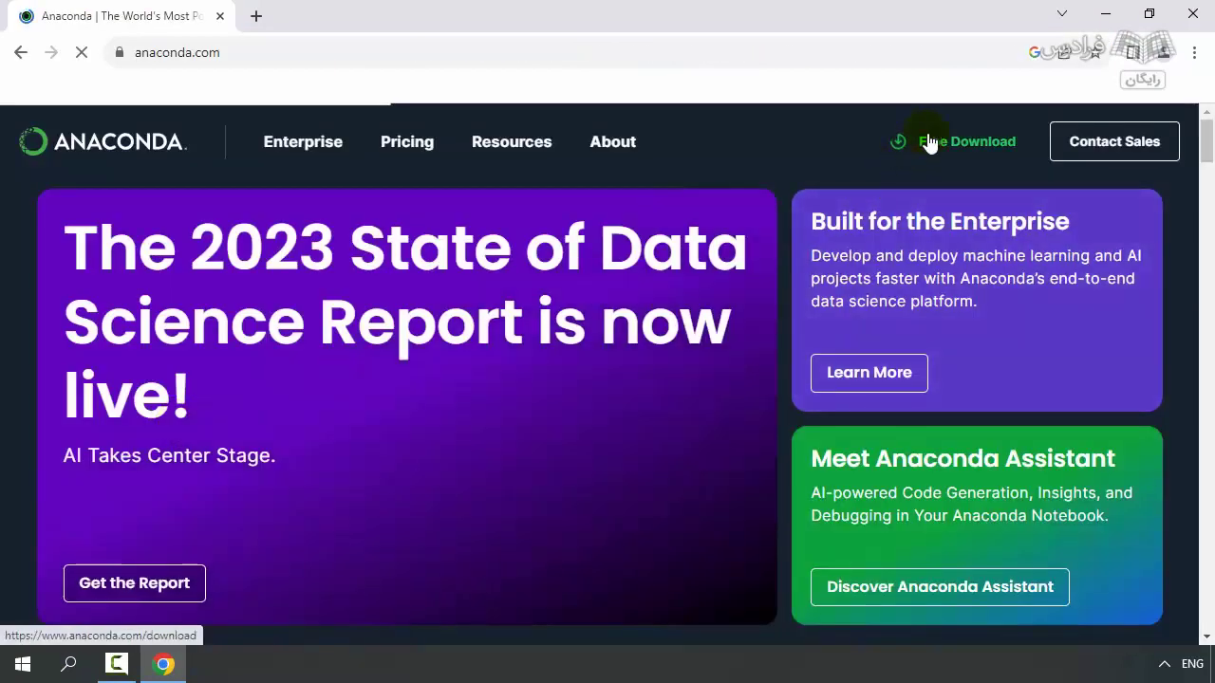
{"action": "scroll", "coordinate": [627, 398], "scroll_direction": "down", "scroll_amount": 1}
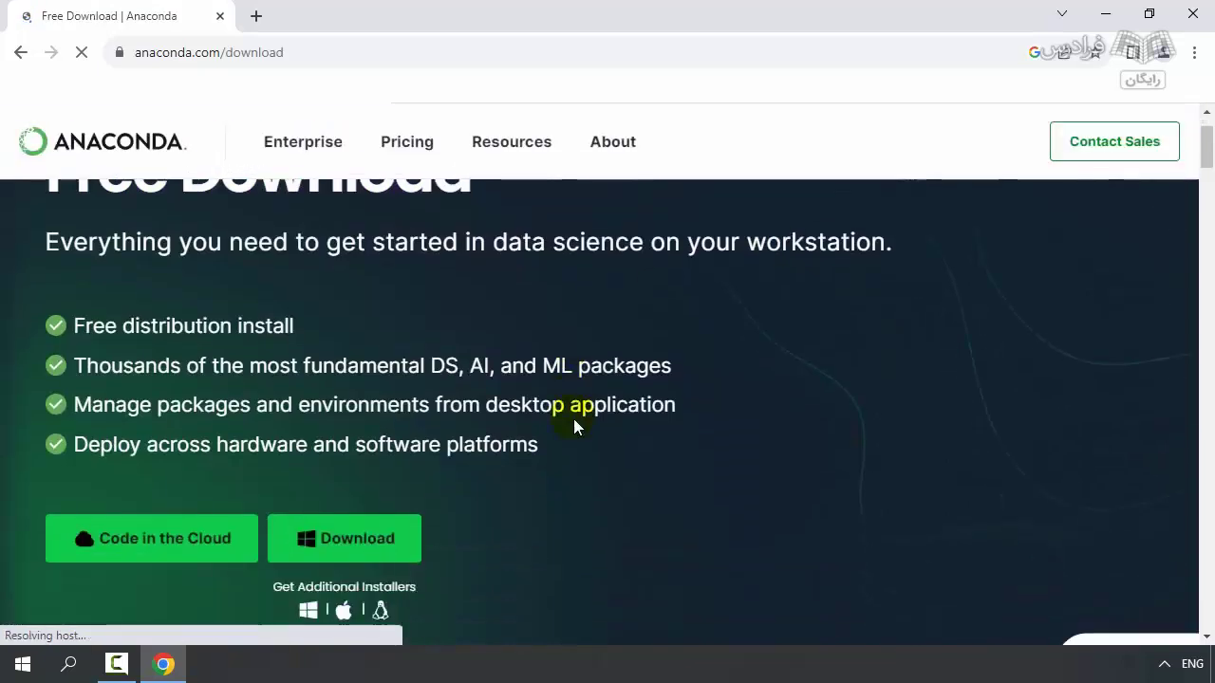
{"action": "left_click", "coordinate": [354, 559]}
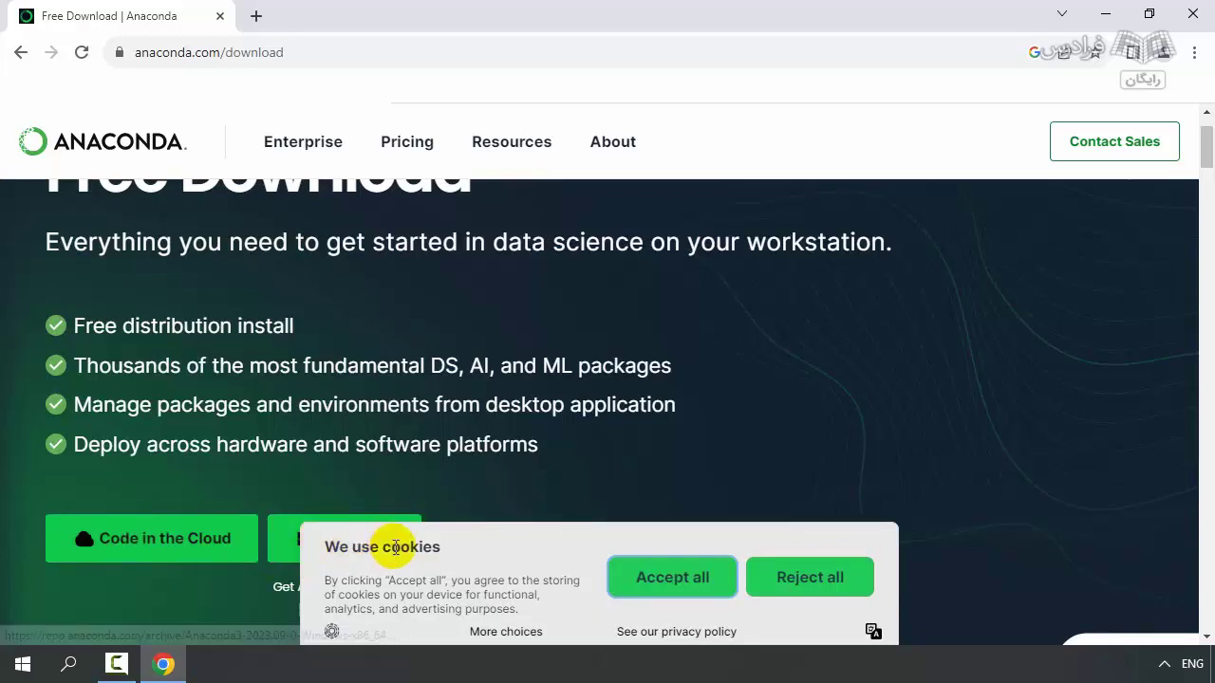
{"action": "left_click", "coordinate": [1106, 16]}
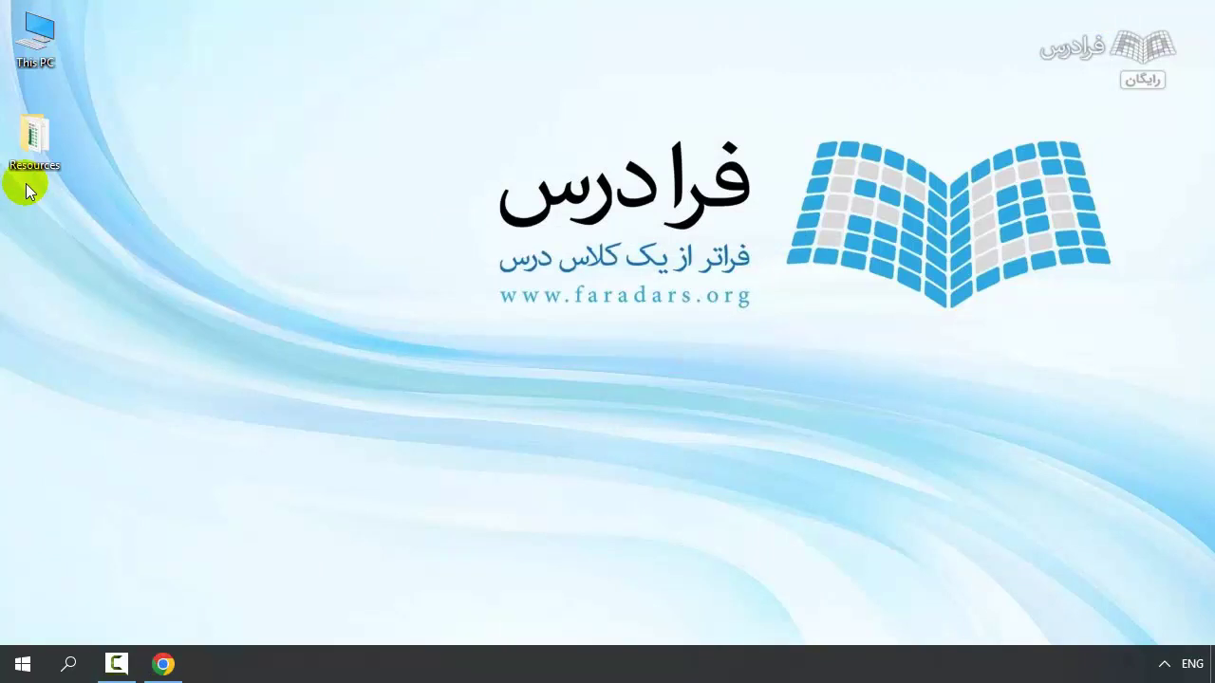
Launch Anaconda Navigator (Anaconda3) and postpone the offered application update with the remind-me-later option.
{"action": "left_click", "coordinate": [68, 663]}
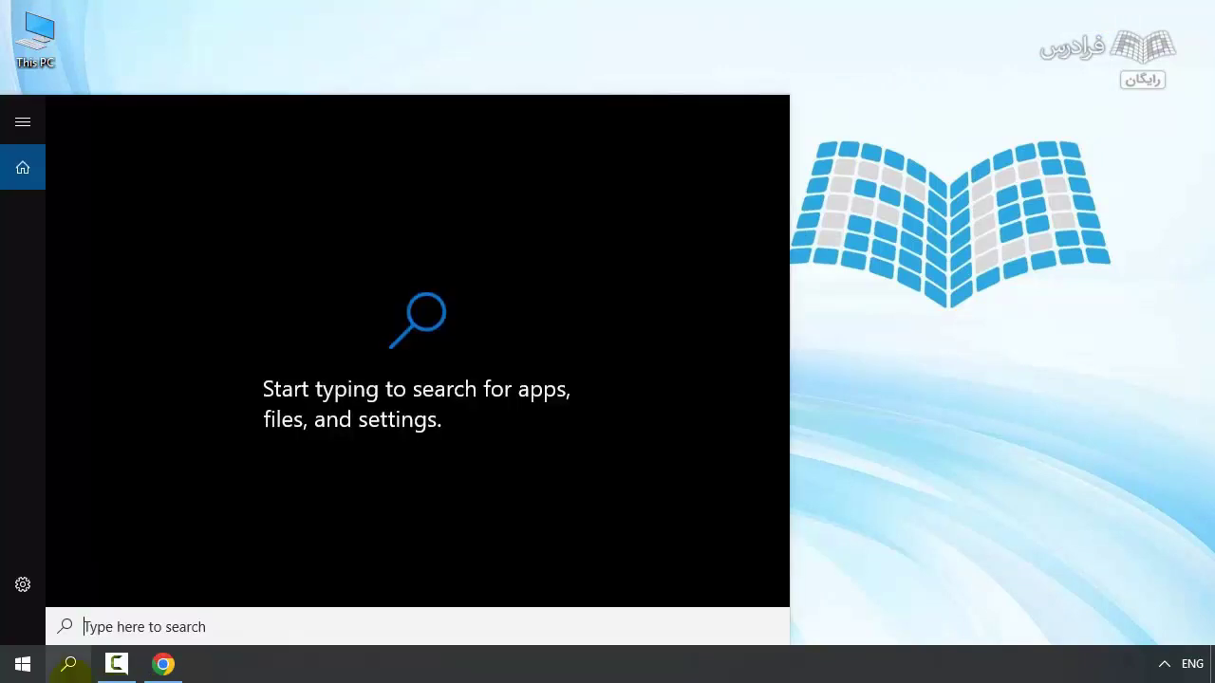
{"action": "type", "text": "and"}
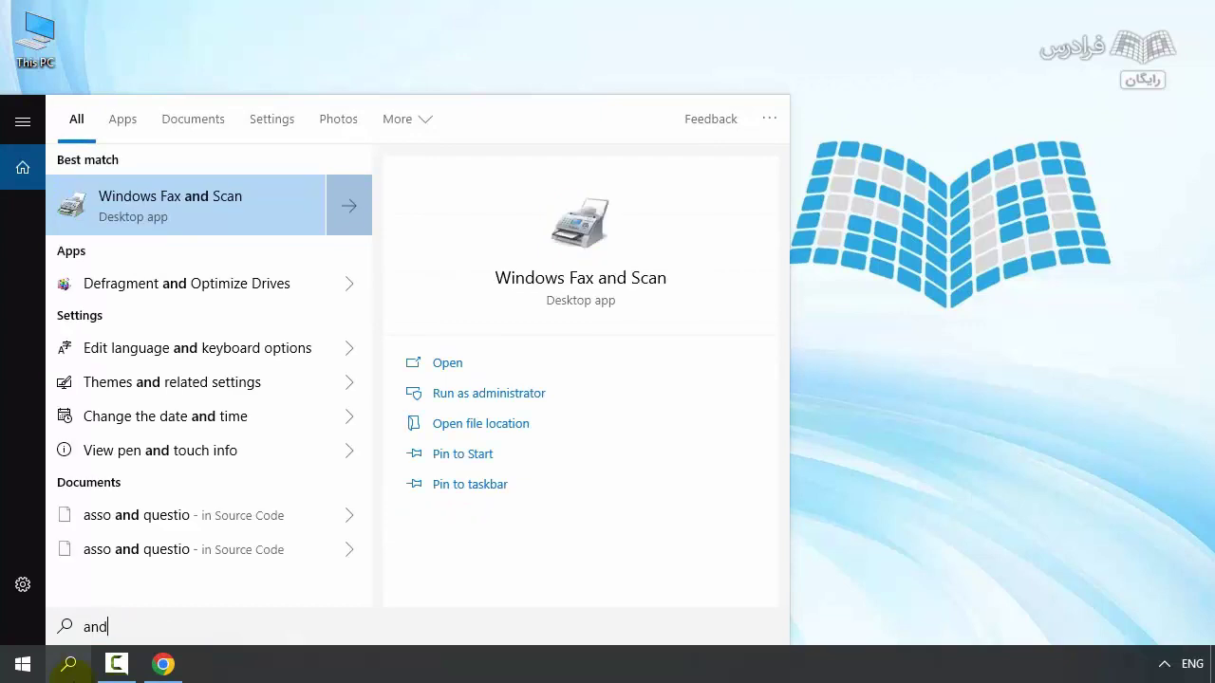
{"action": "key", "text": "BackSpace"}
{"action": "type", "text": "a"}
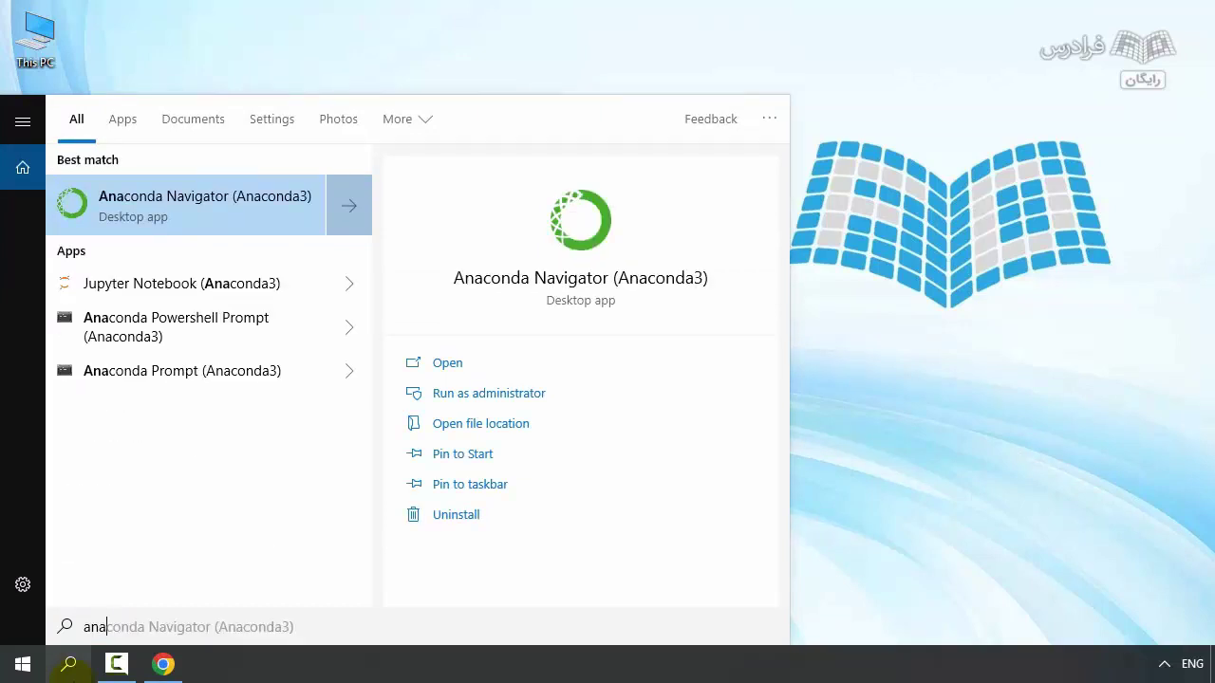
{"action": "key", "text": "Return"}
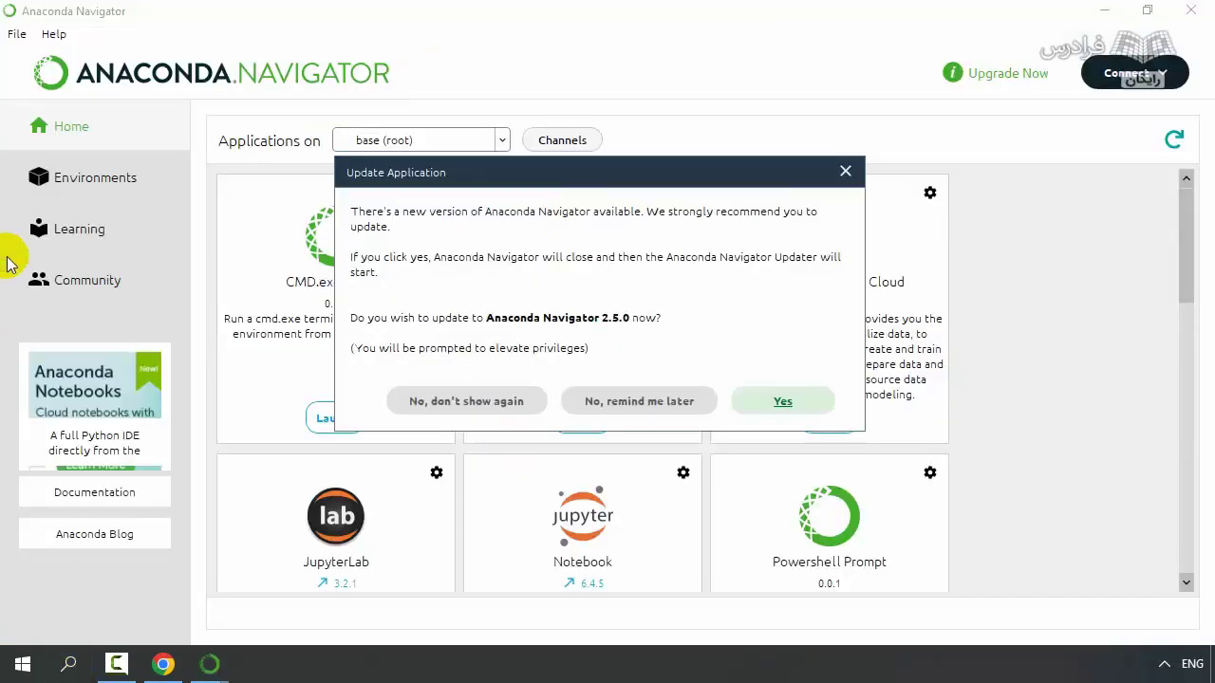
{"action": "left_click", "coordinate": [676, 401]}
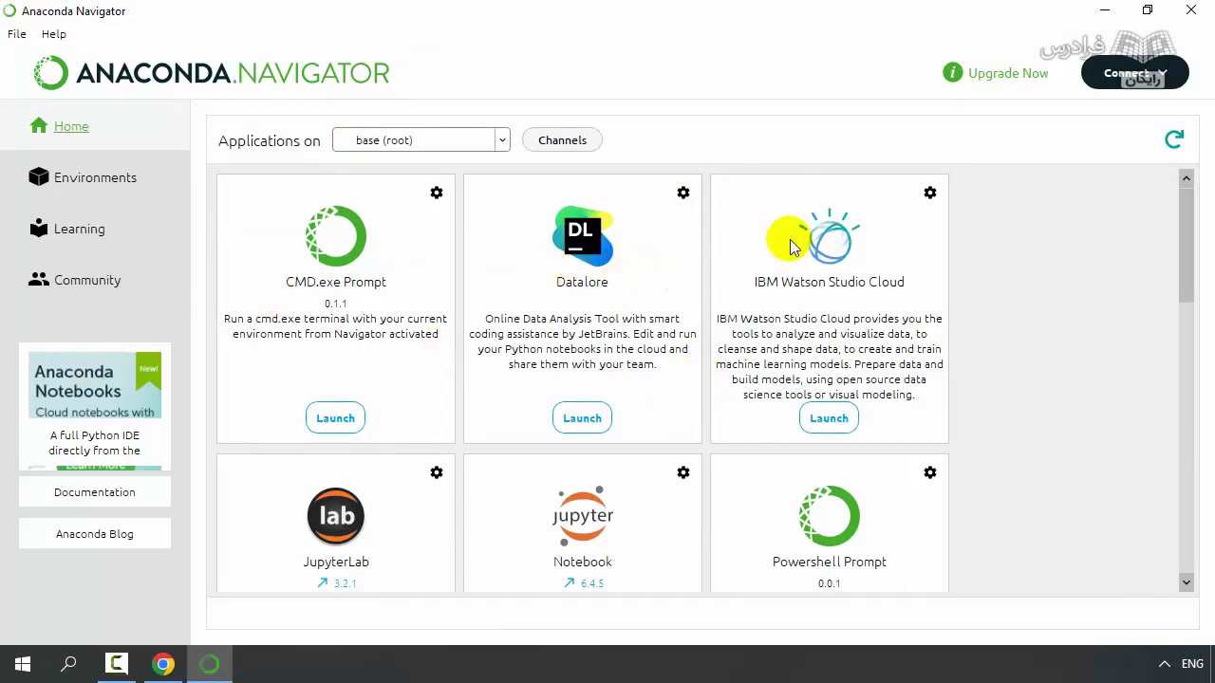
Launch Jupyter Notebook from the Navigator applications and close the duplicate Home Page browser tab.
{"action": "scroll", "coordinate": [653, 446], "scroll_direction": "down", "scroll_amount": 5}
{"action": "scroll", "coordinate": [653, 446], "scroll_direction": "up", "scroll_amount": 5}
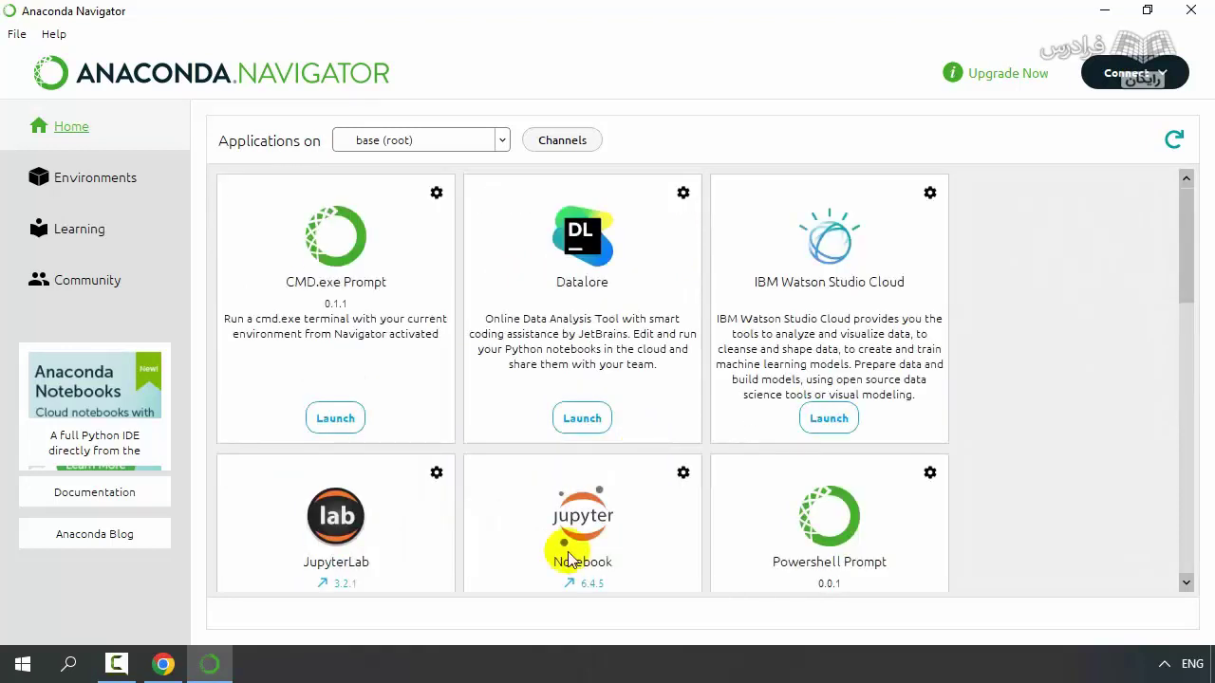
{"action": "scroll", "coordinate": [569, 560], "scroll_direction": "down", "scroll_amount": 5}
{"action": "left_click", "coordinate": [583, 275]}
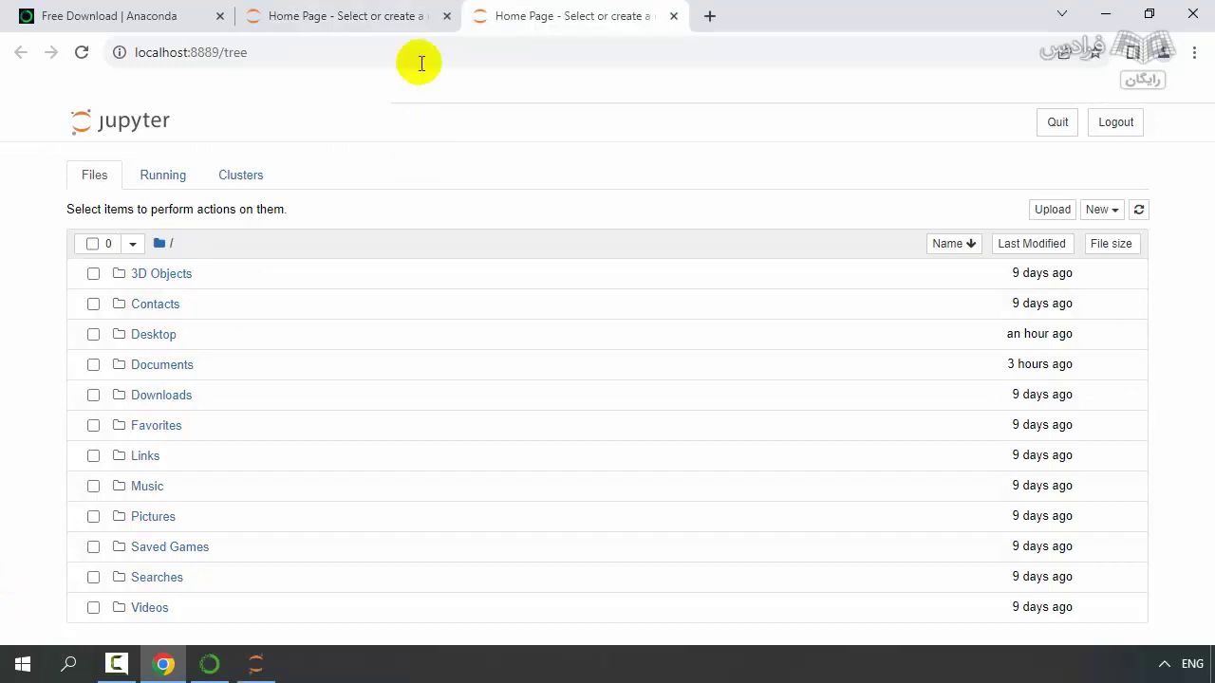
{"action": "left_click", "coordinate": [447, 16]}
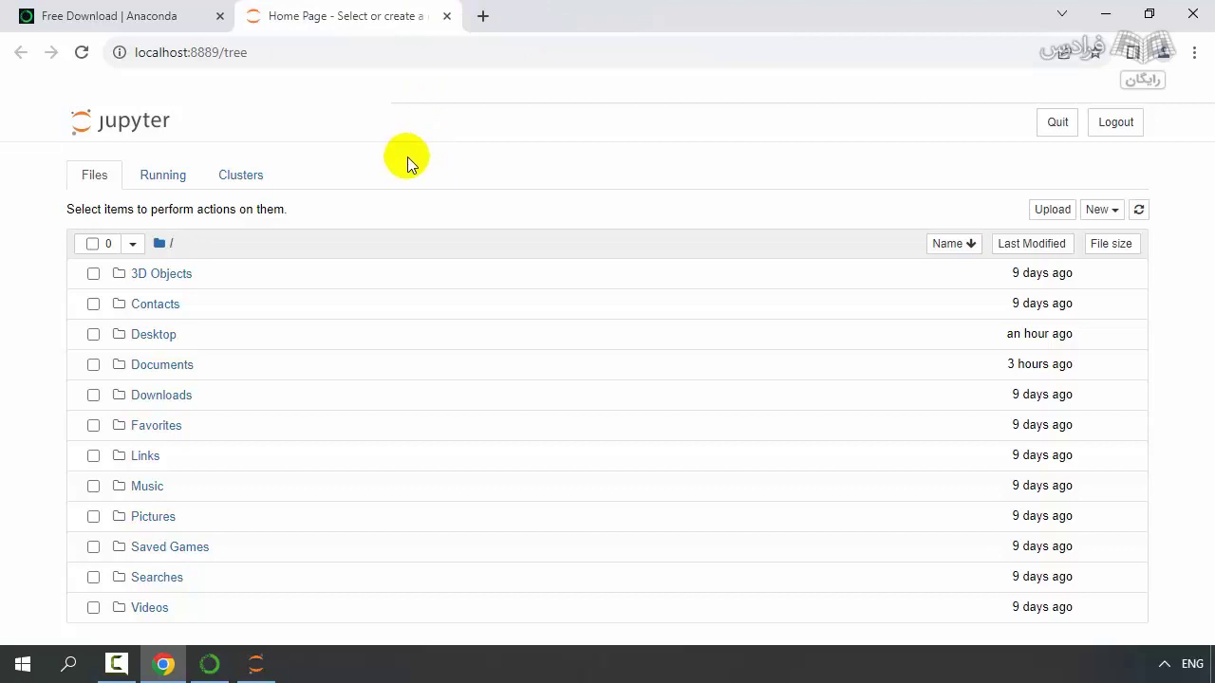
Create a new Python 3 (ipykernel) notebook and add four empty cells below the first one.
{"action": "left_click", "coordinate": [1109, 209]}
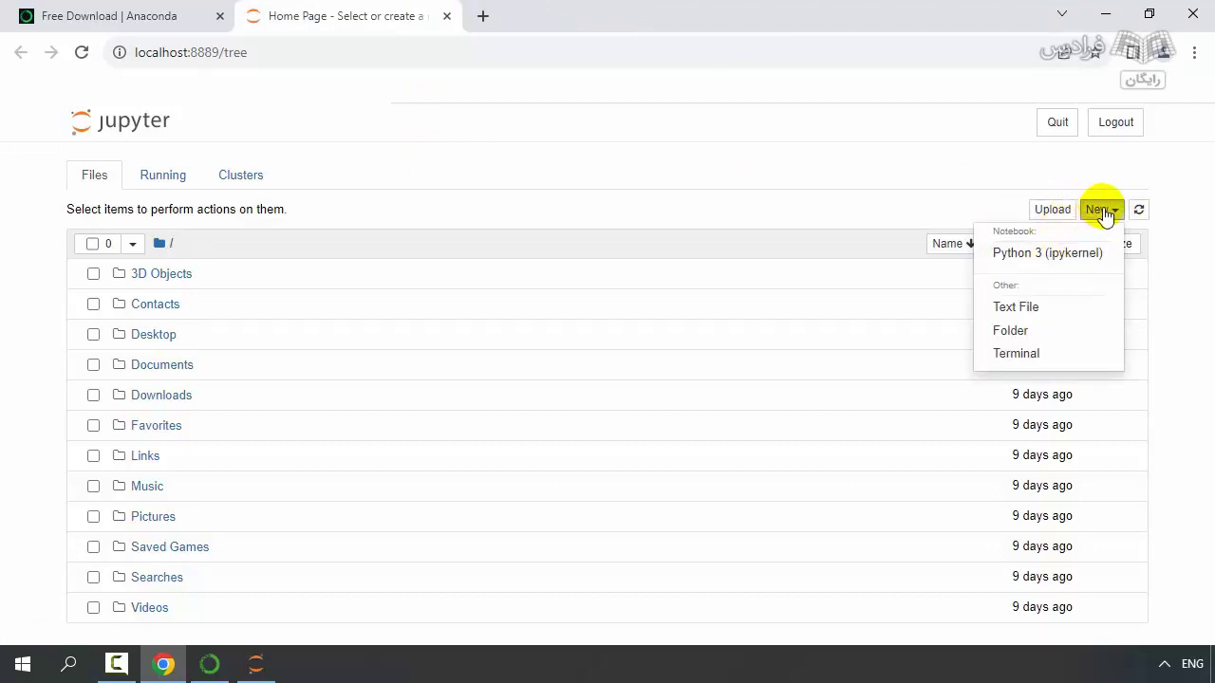
{"action": "left_click", "coordinate": [1064, 258]}
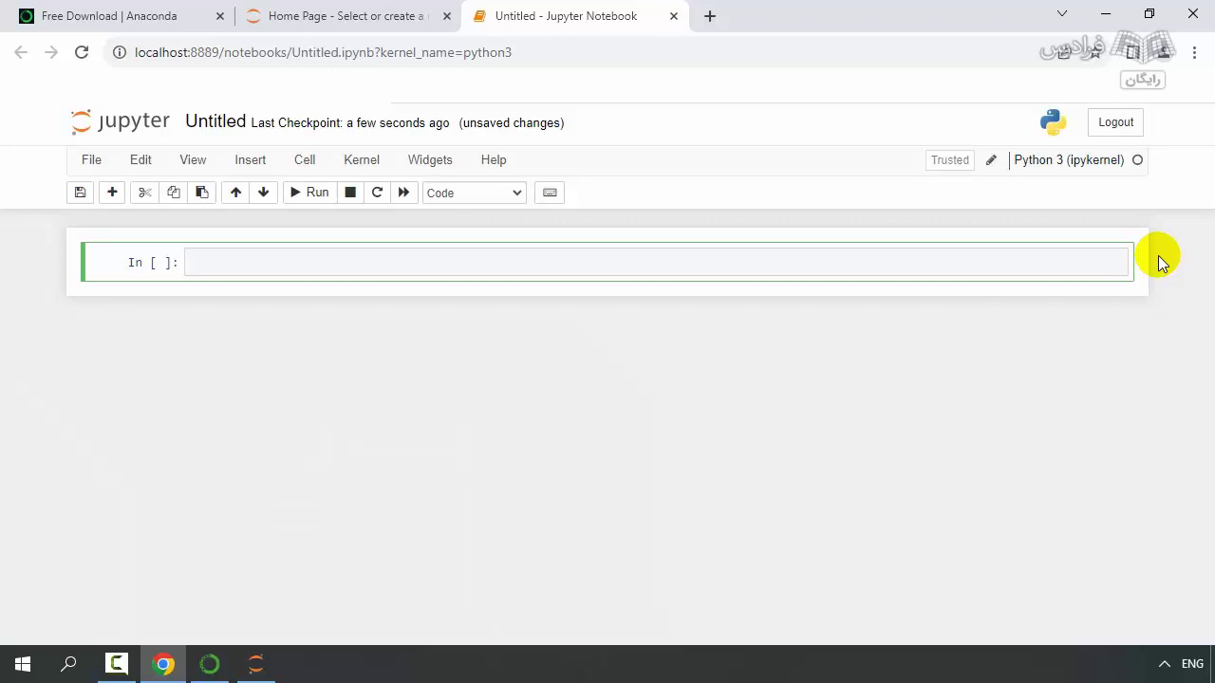
{"action": "key", "text": "alt+Return"}
{"action": "key", "text": "alt+Return"}
{"action": "key", "text": "alt+Return"}
{"action": "key", "text": "alt+Return"}
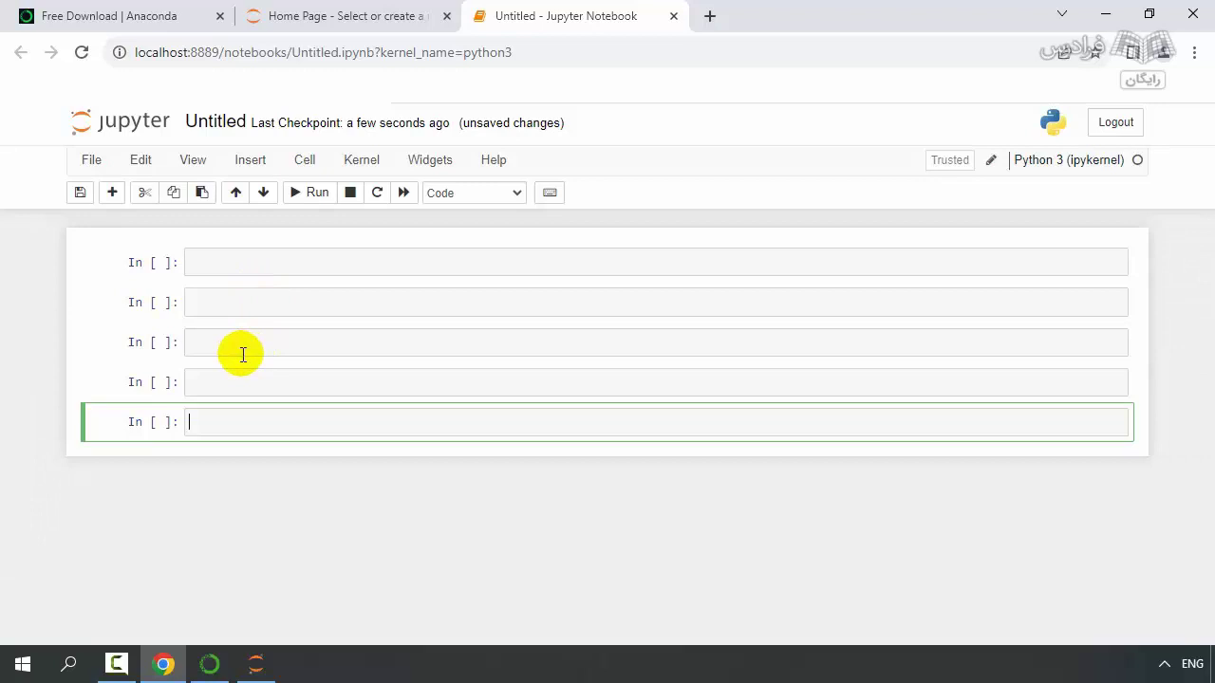
{"action": "left_click", "coordinate": [211, 262]}
{"action": "left_click", "coordinate": [232, 283]}
{"action": "left_click", "coordinate": [238, 320]}
{"action": "left_click", "coordinate": [236, 344]}
{"action": "left_click", "coordinate": [238, 383]}
Rename the notebook as project.
{"action": "left_click", "coordinate": [203, 131]}
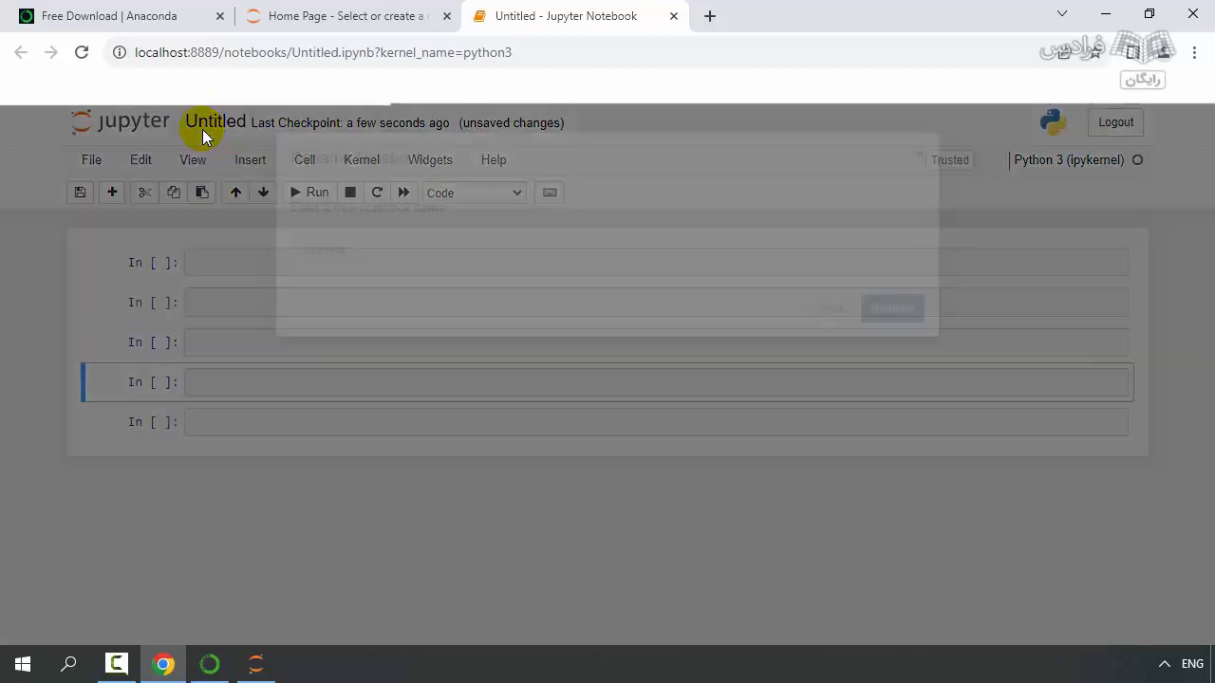
{"action": "type", "text": "project"}
{"action": "key", "text": "Return"}
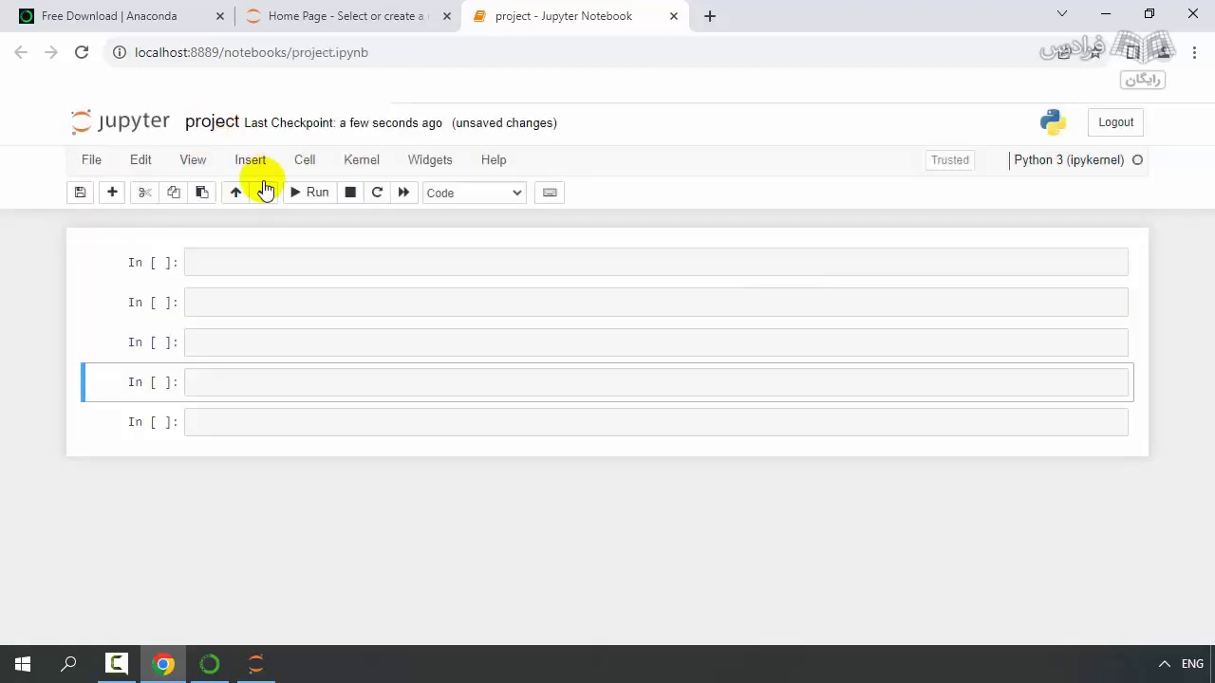
Insert two more empty cells below the fourth cell and run the first two cells in turn.
{"action": "left_click", "coordinate": [114, 198]}
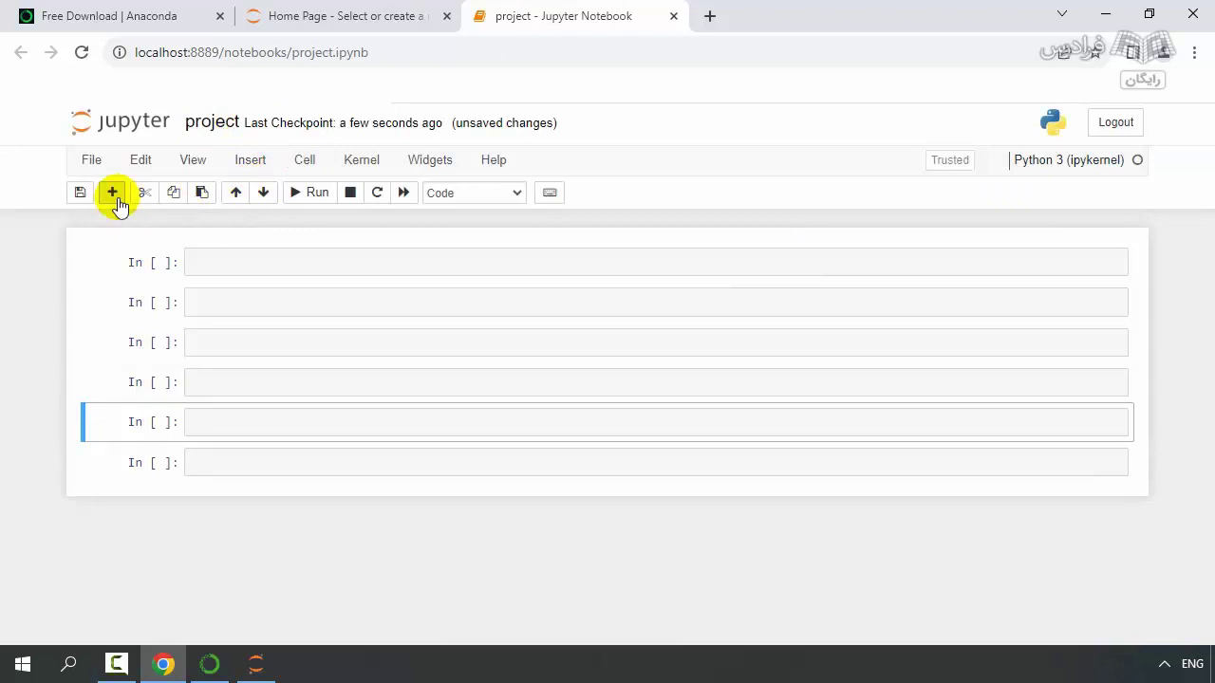
{"action": "left_click", "coordinate": [114, 199]}
{"action": "left_click", "coordinate": [223, 268]}
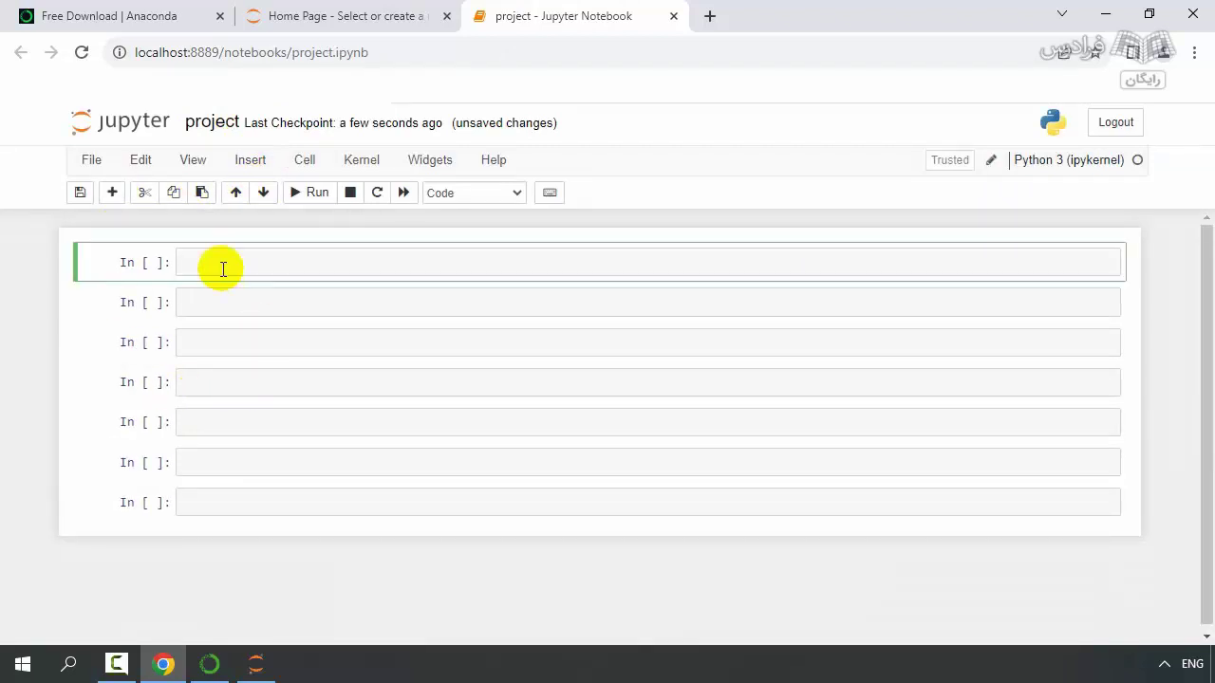
{"action": "key", "text": "shift+Return"}
{"action": "key", "text": "shift+Return"}
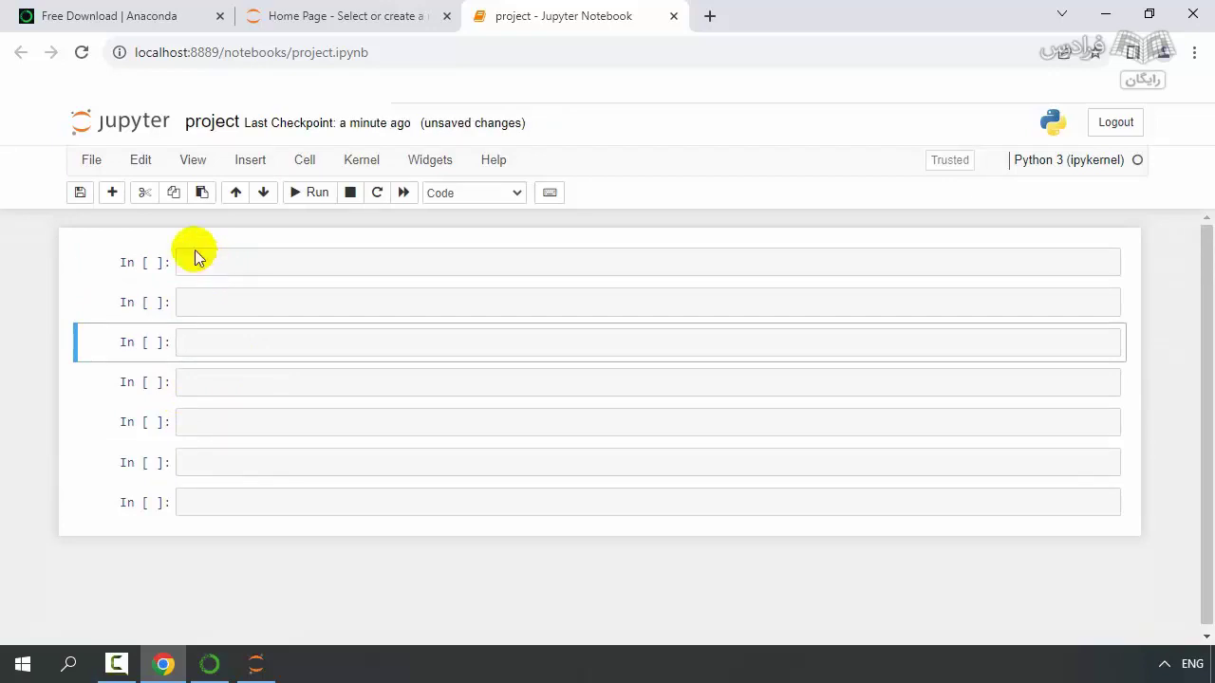
Cut three empty cells from the beginning of the notebook.
{"action": "left_click", "coordinate": [224, 300]}
{"action": "left_click", "coordinate": [201, 259]}
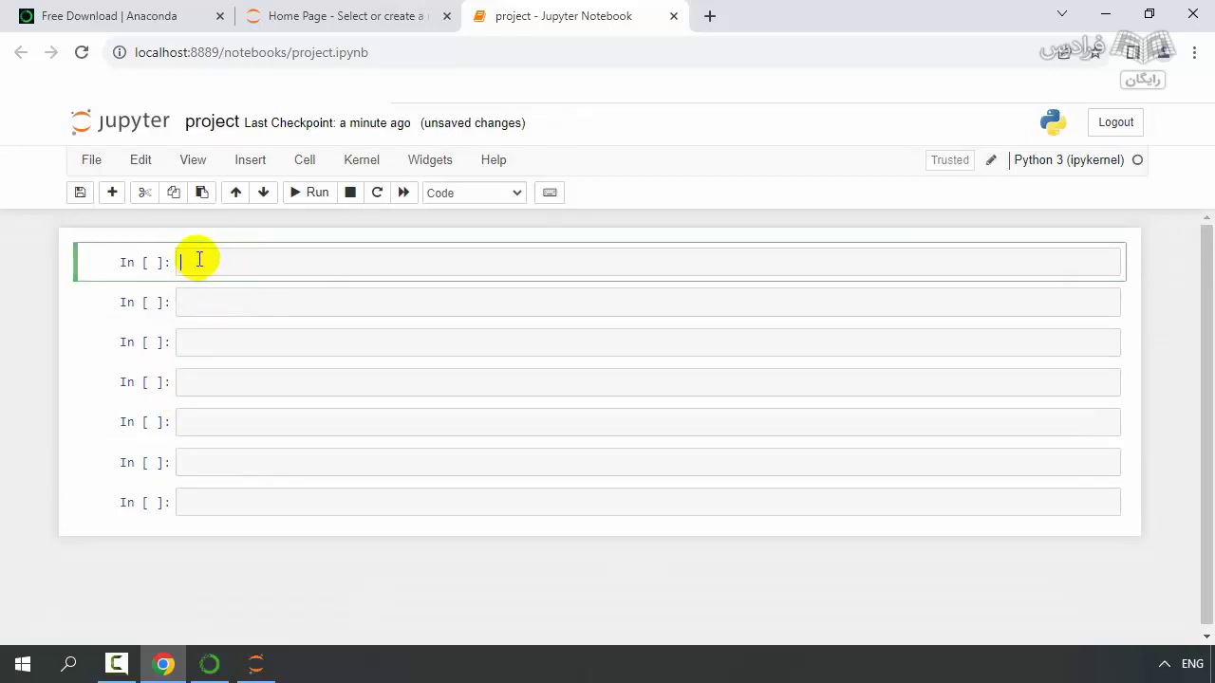
{"action": "left_click", "coordinate": [144, 192]}
{"action": "left_click", "coordinate": [190, 256]}
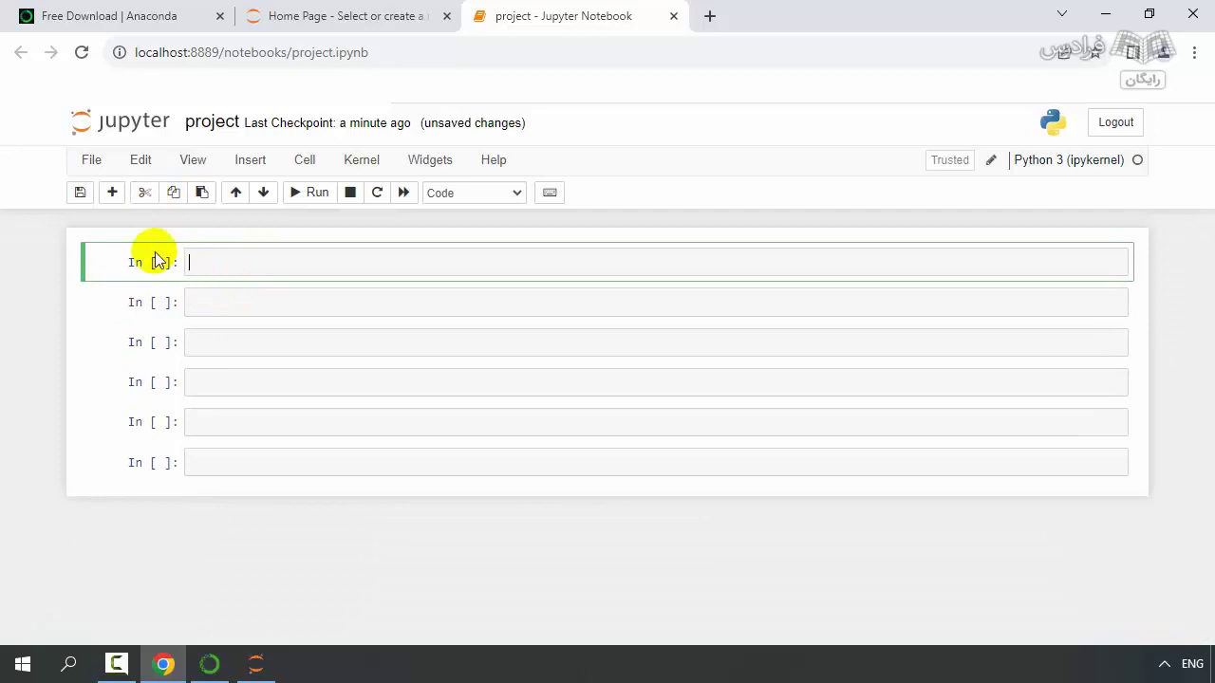
{"action": "left_click", "coordinate": [145, 193]}
{"action": "left_click", "coordinate": [144, 193]}
Run the first cell and review the available commands for running cells.
{"action": "left_click", "coordinate": [231, 270]}
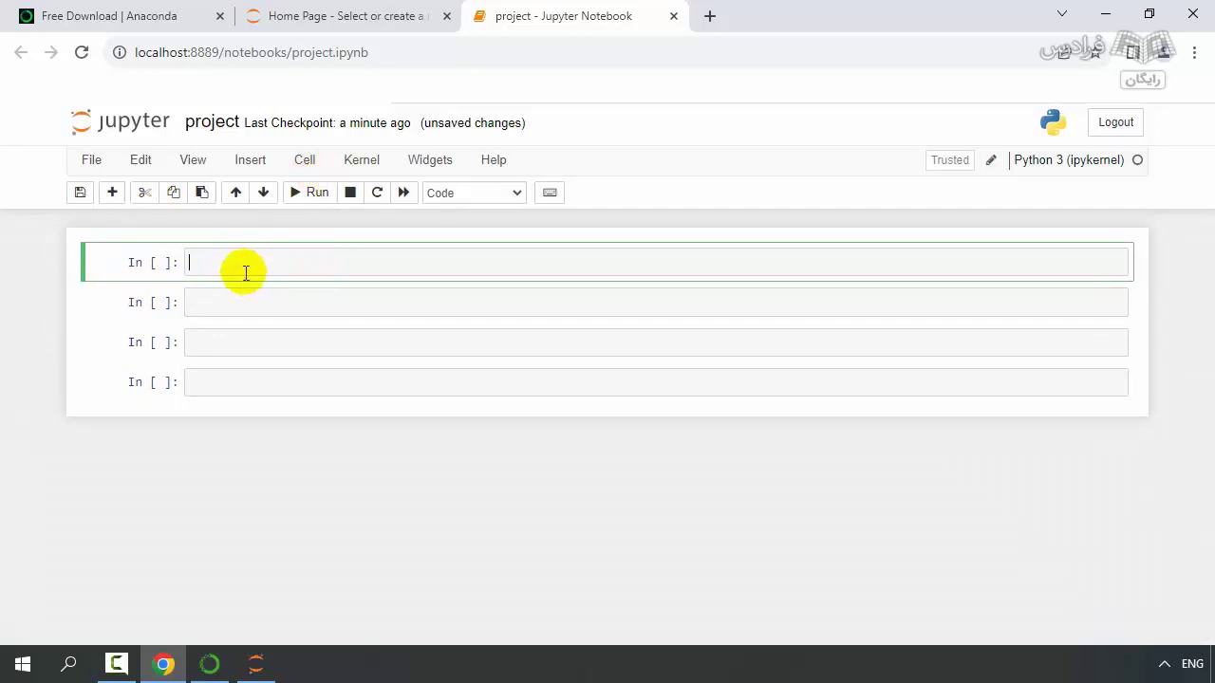
{"action": "left_click", "coordinate": [308, 200]}
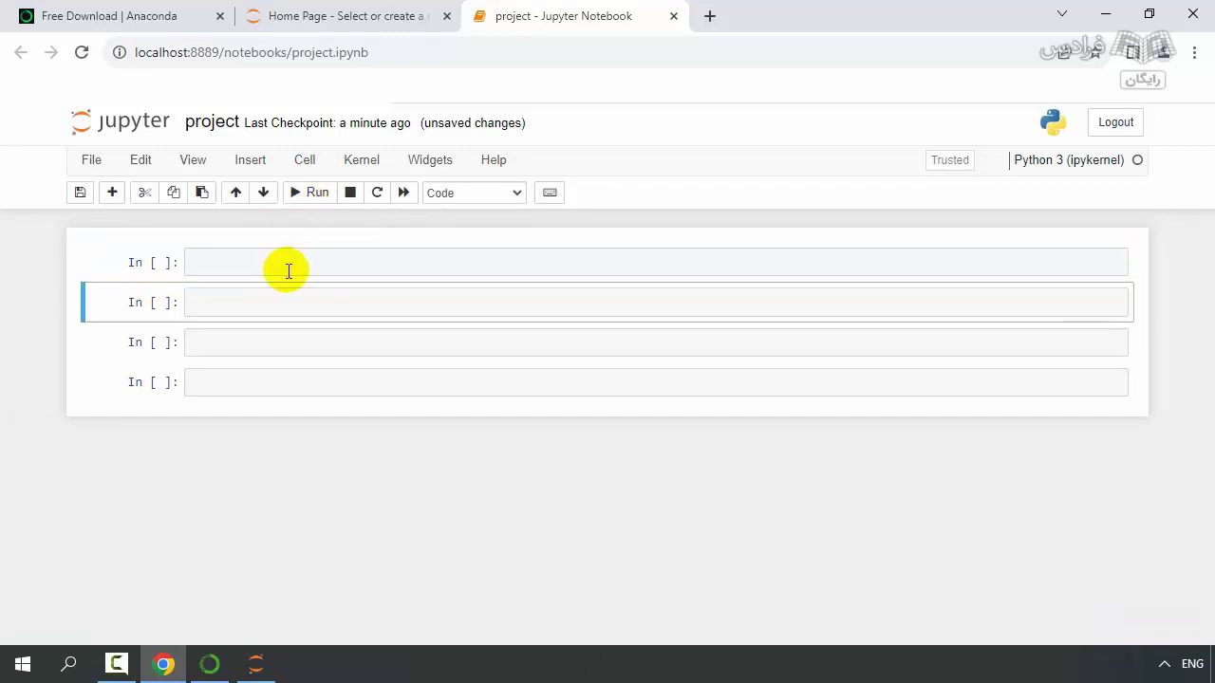
{"action": "left_click", "coordinate": [304, 162]}
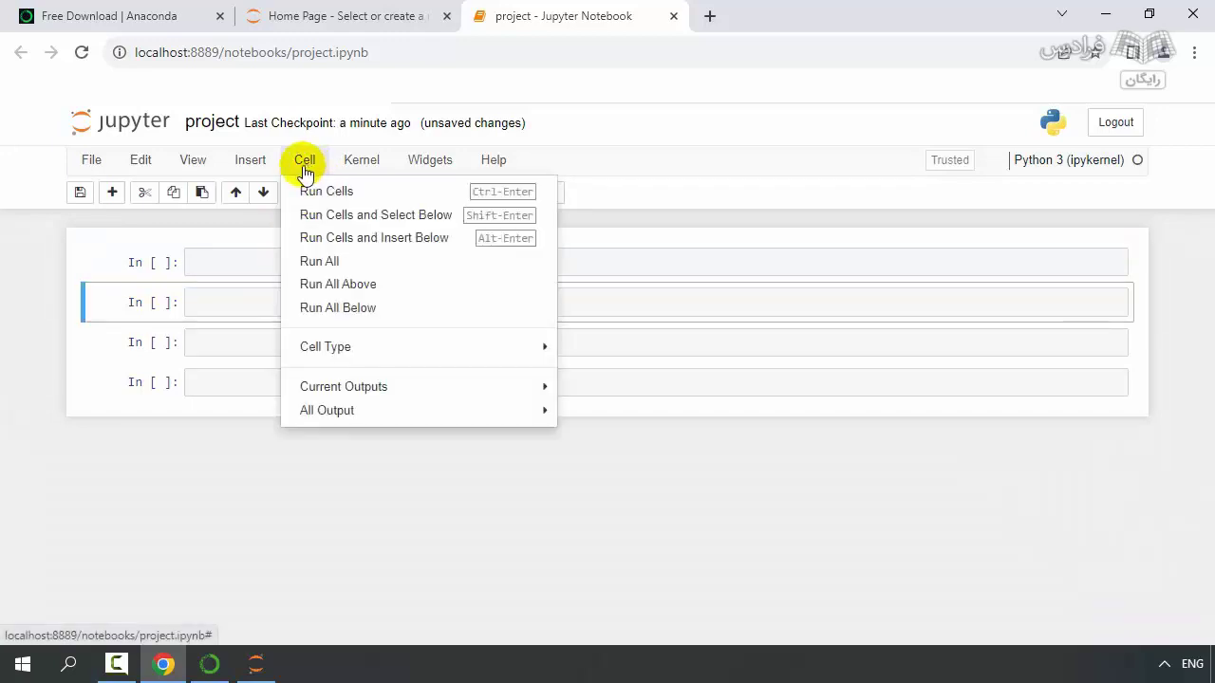
Insert three empty cells below the second cell.
{"action": "left_click", "coordinate": [220, 302]}
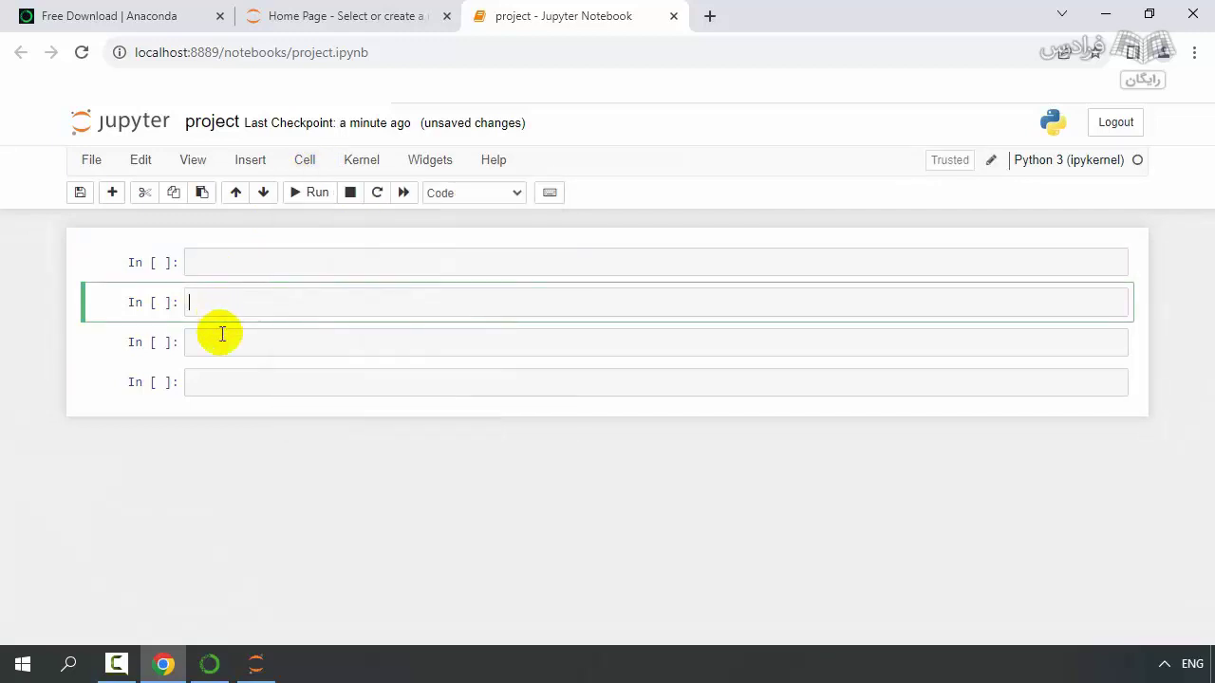
{"action": "left_click", "coordinate": [112, 193]}
{"action": "left_click", "coordinate": [112, 193]}
{"action": "left_click", "coordinate": [112, 193]}
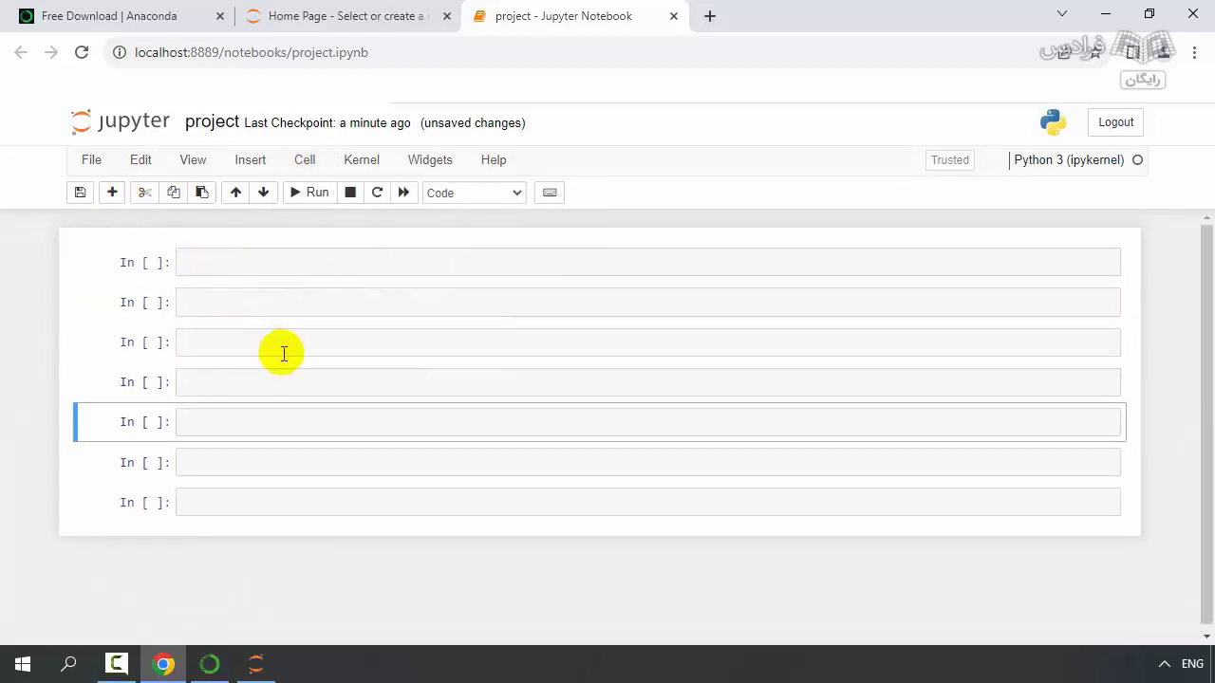
Examine the Run All option among the cell-running commands and return to the first cell.
{"action": "left_click", "coordinate": [297, 161]}
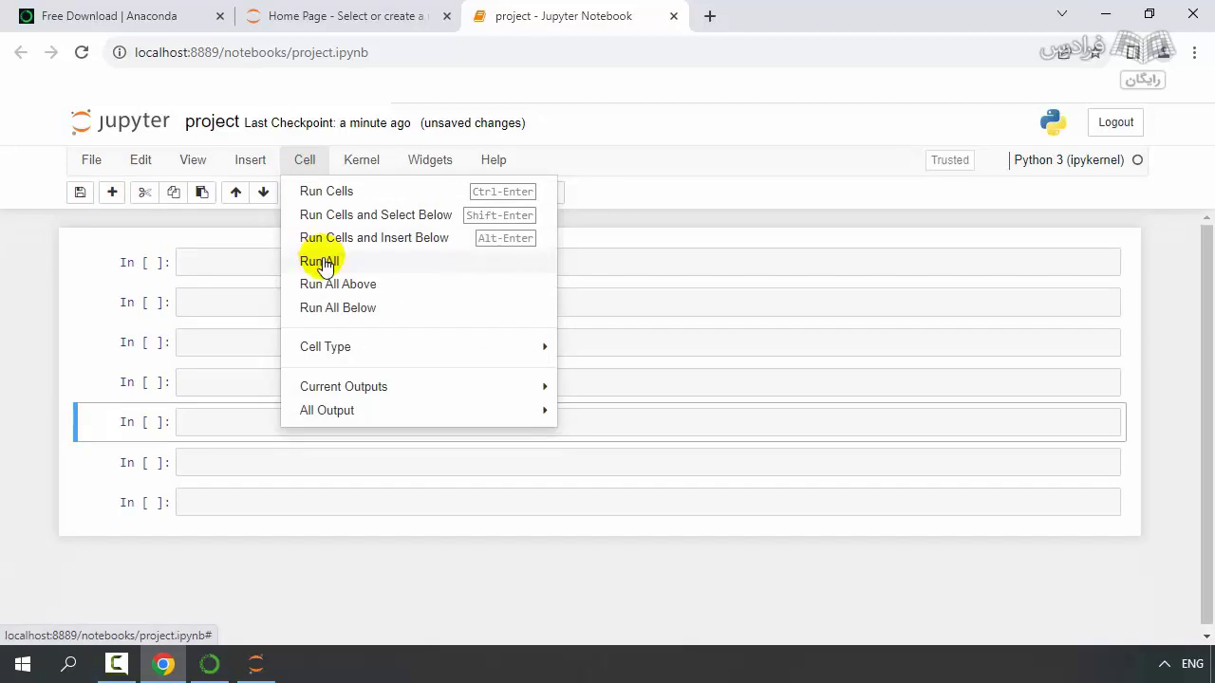
{"action": "left_click", "coordinate": [199, 261]}
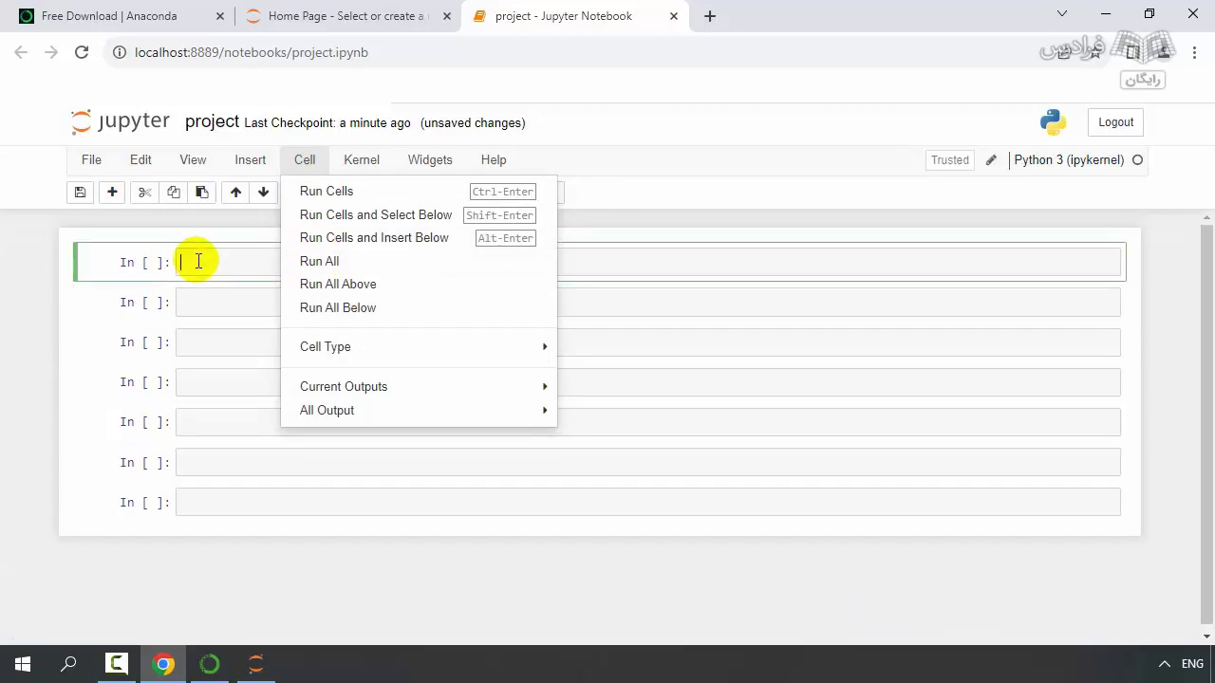
{"action": "left_click", "coordinate": [205, 264]}
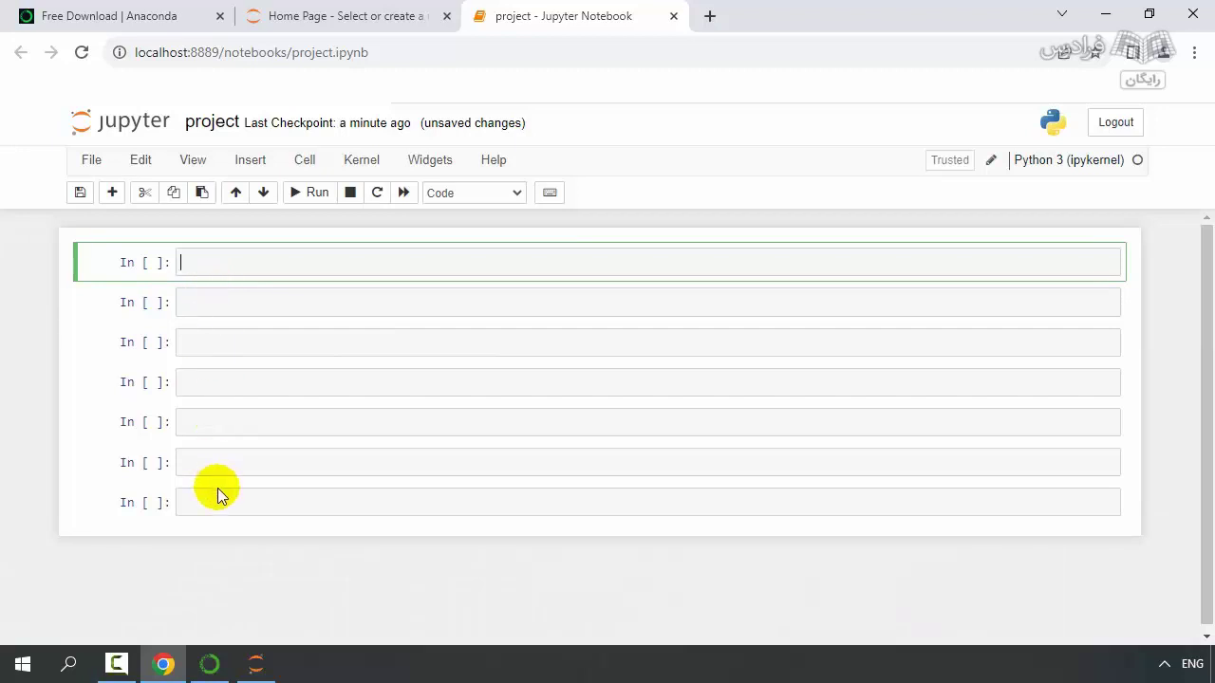
{"action": "left_click", "coordinate": [274, 292]}
{"action": "left_click", "coordinate": [239, 272]}
{"action": "left_click", "coordinate": [236, 341]}
{"action": "left_click", "coordinate": [232, 385]}
{"action": "left_click", "coordinate": [236, 406]}
Change the type of the notebook's first cell to Markdown.
{"action": "left_click", "coordinate": [352, 255]}
{"action": "left_click", "coordinate": [465, 193]}
{"action": "left_click", "coordinate": [453, 209]}
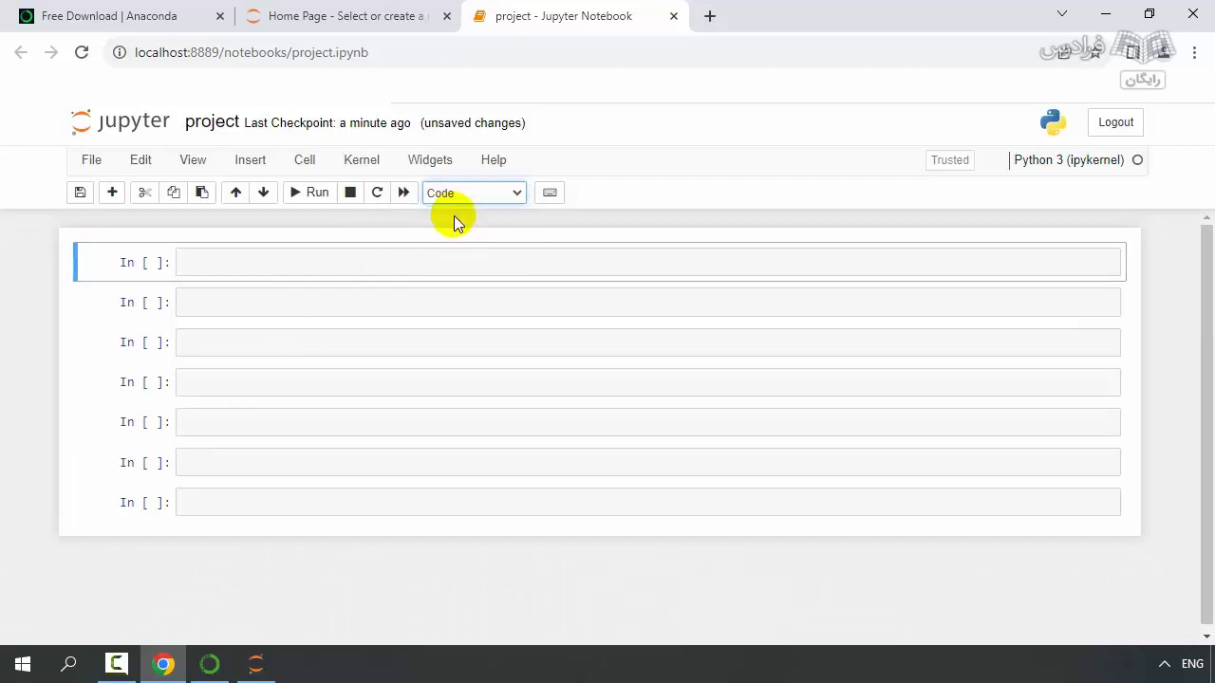
{"action": "left_click", "coordinate": [337, 264]}
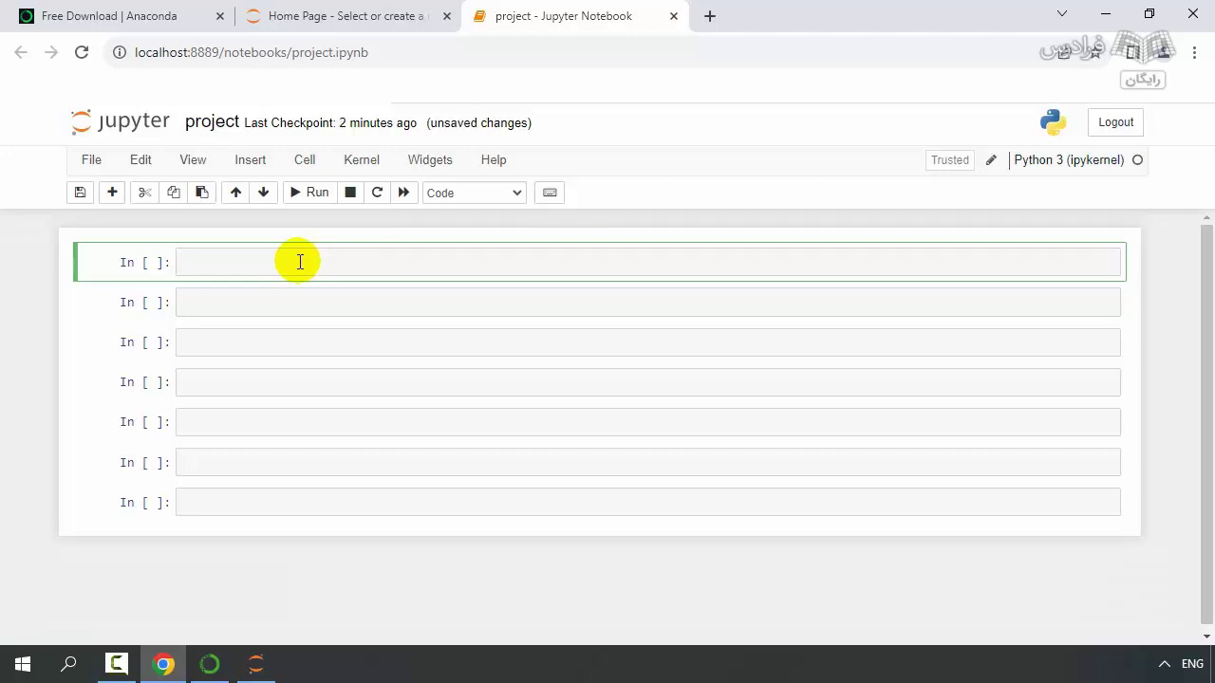
{"action": "left_click", "coordinate": [517, 196]}
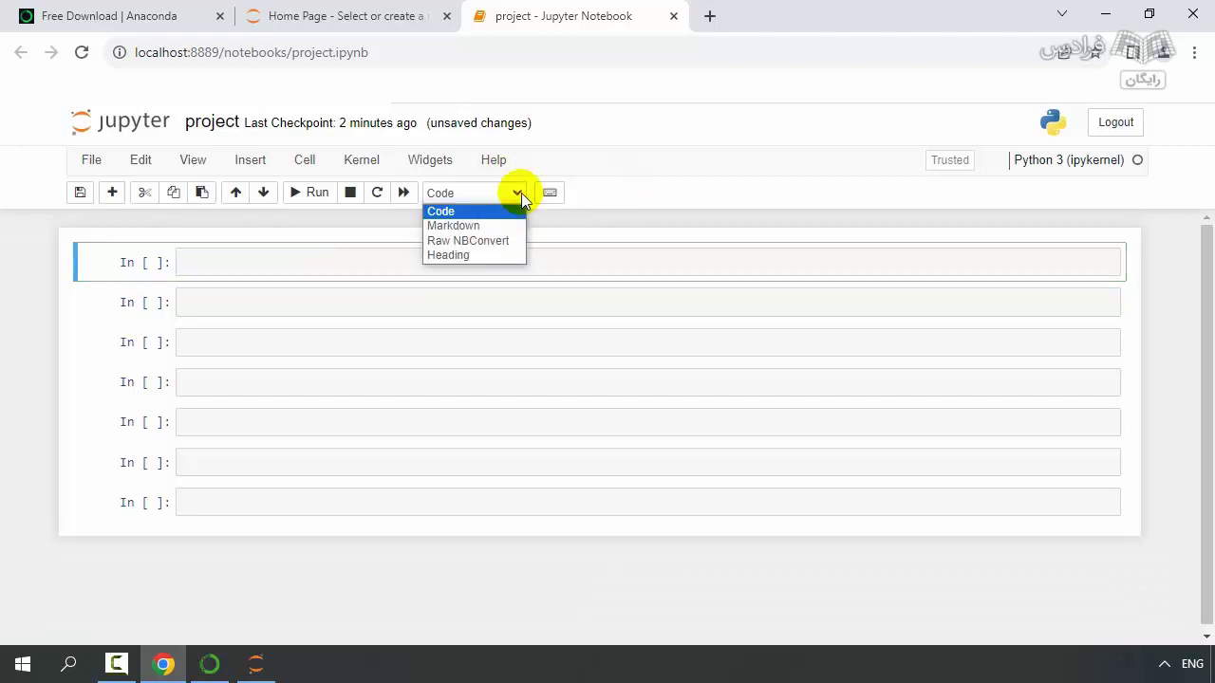
{"action": "left_click", "coordinate": [498, 228]}
Try the Heading type on the first cell, delete the inserted # mark and select the second cell.
{"action": "left_click", "coordinate": [517, 193]}
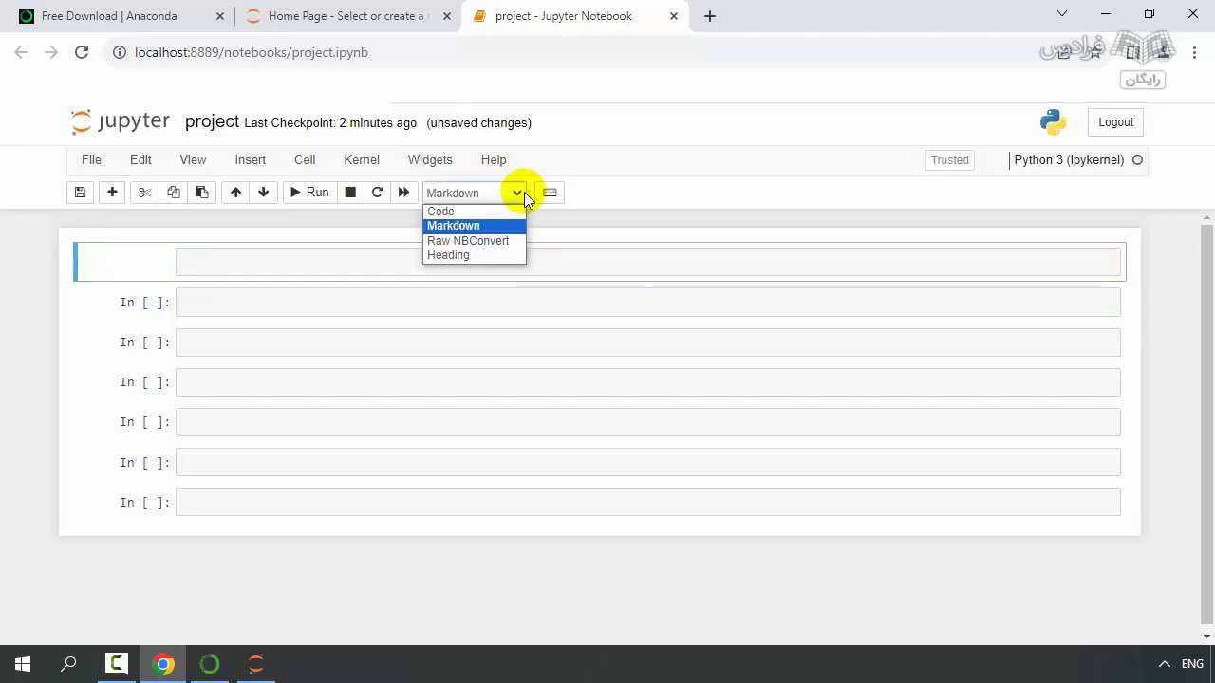
{"action": "left_click", "coordinate": [465, 255]}
{"action": "left_click", "coordinate": [268, 249]}
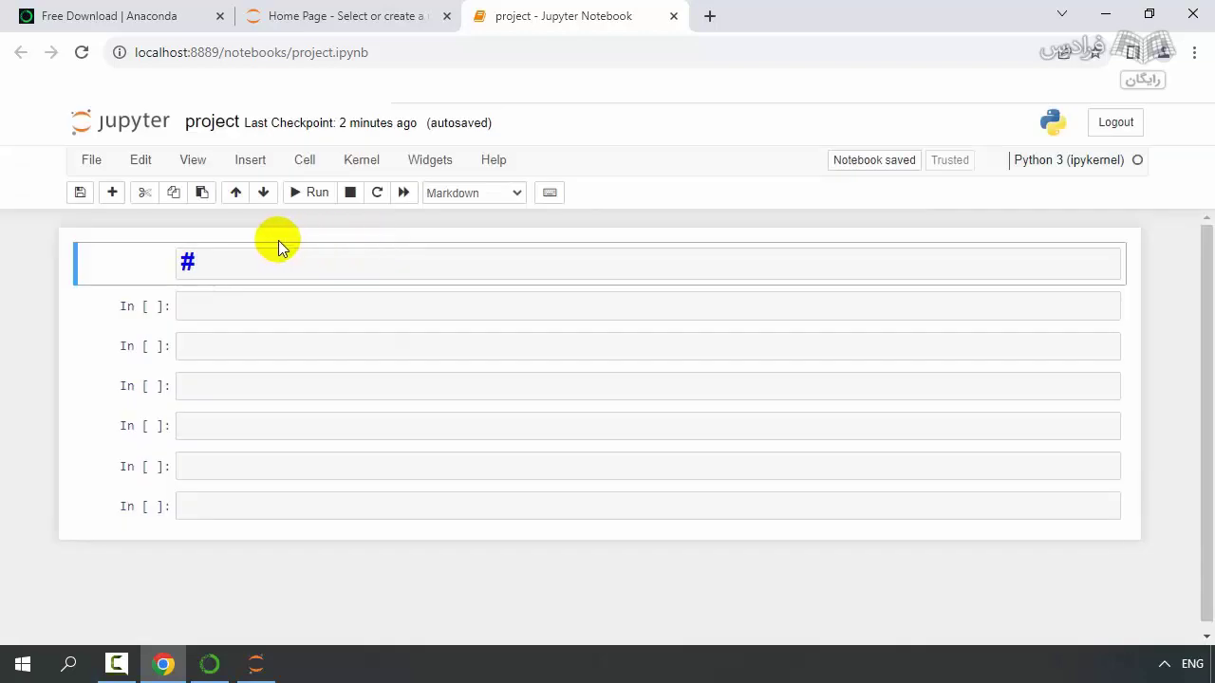
{"action": "left_click", "coordinate": [232, 253]}
{"action": "key", "text": "BackSpace"}
{"action": "left_click", "coordinate": [308, 292]}
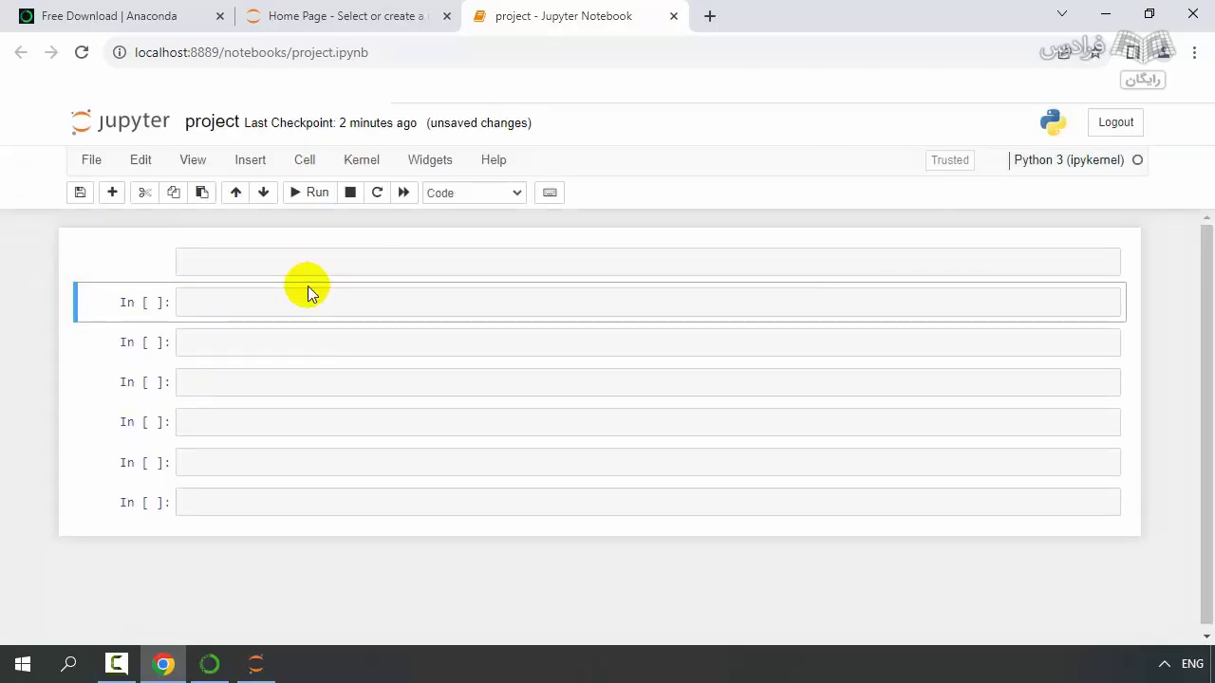
Review the available kernel commands and the notebook's file commands, including Close and Halt.
{"action": "left_click", "coordinate": [364, 163]}
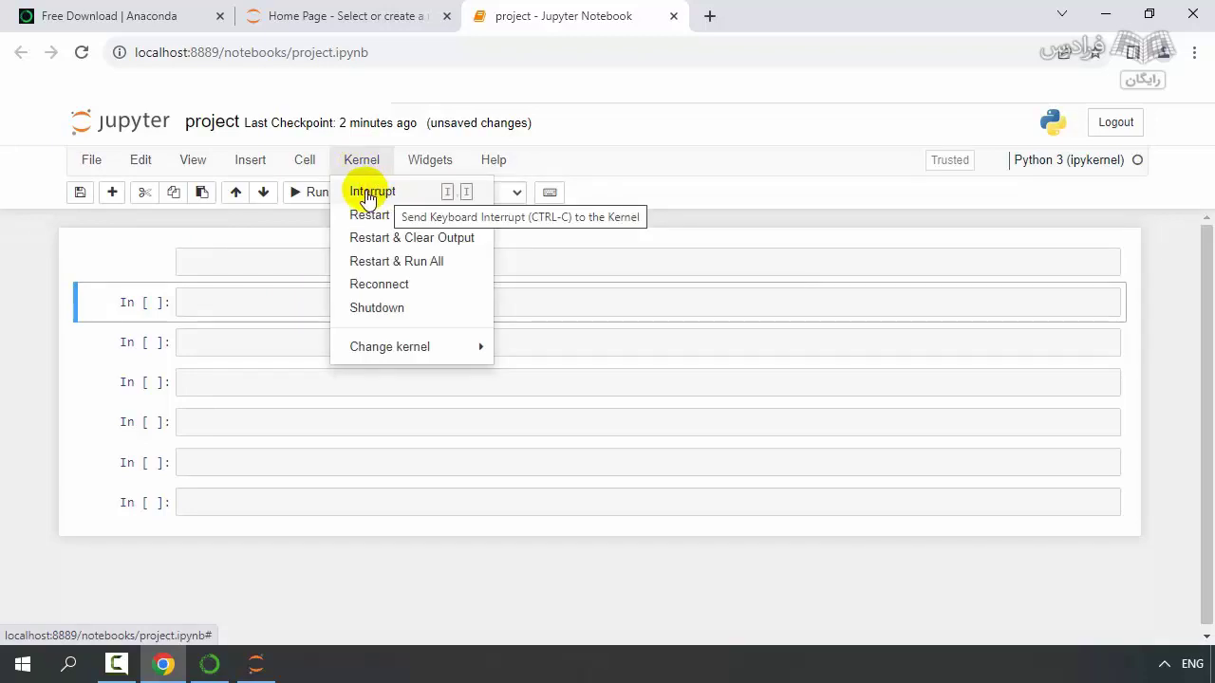
{"action": "left_click", "coordinate": [239, 302]}
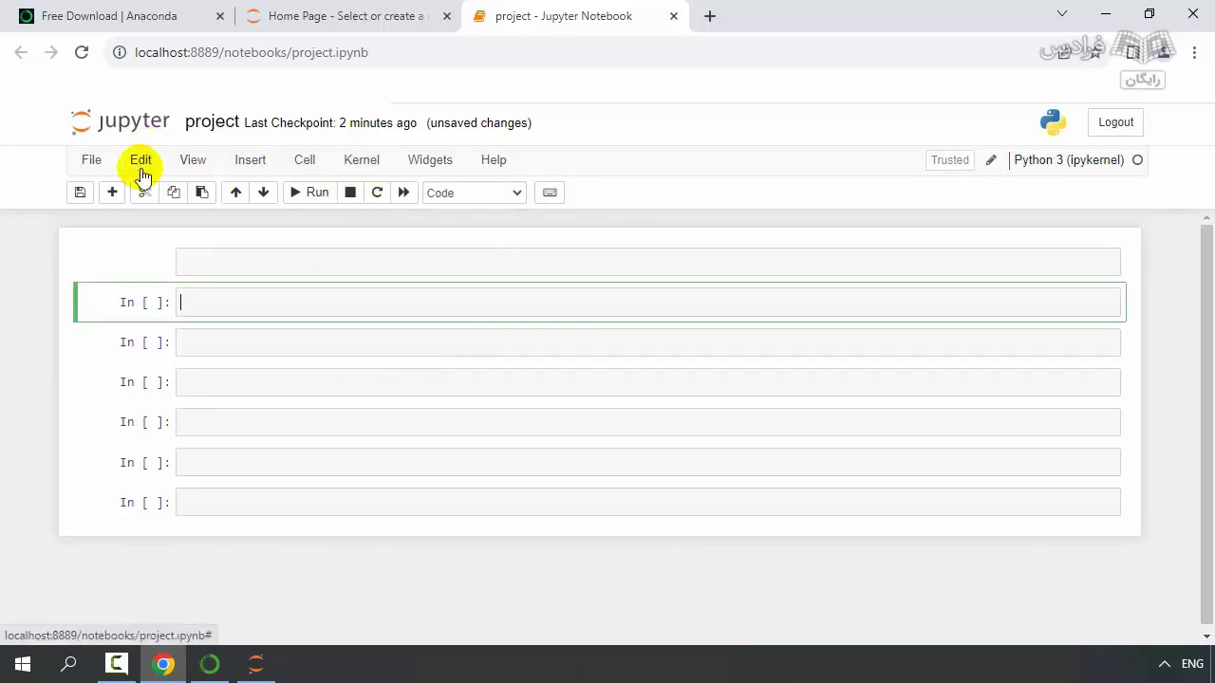
{"action": "left_click", "coordinate": [91, 161]}
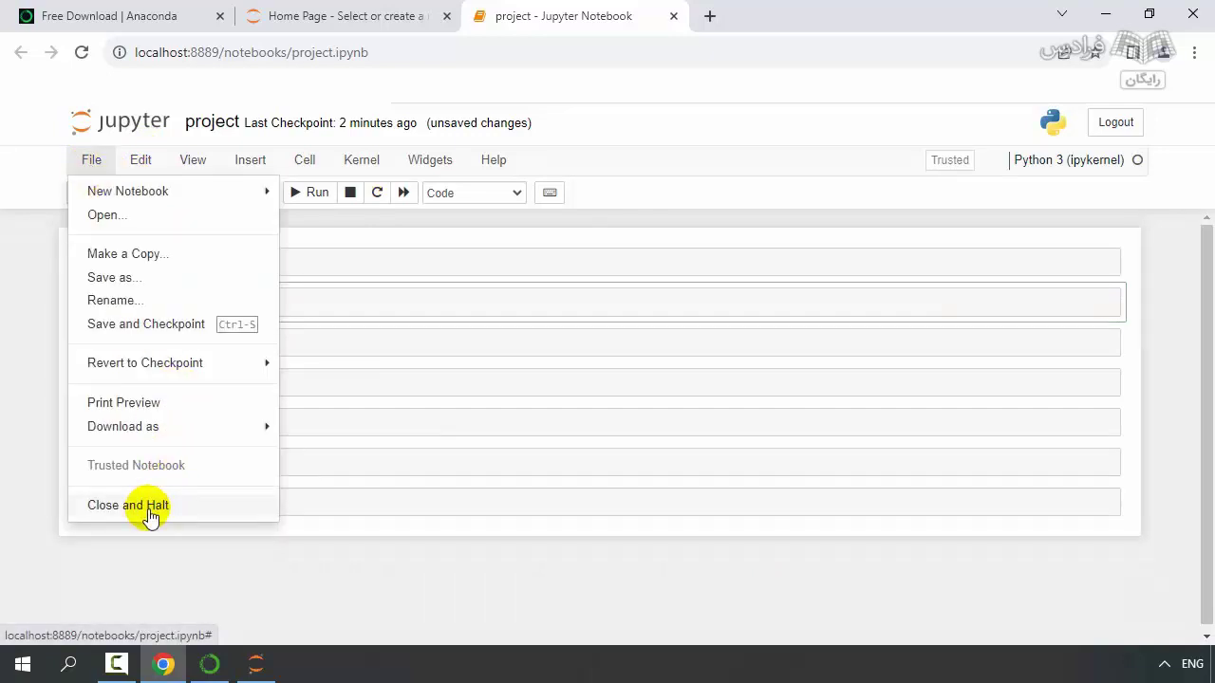
{"action": "left_click", "coordinate": [434, 267]}
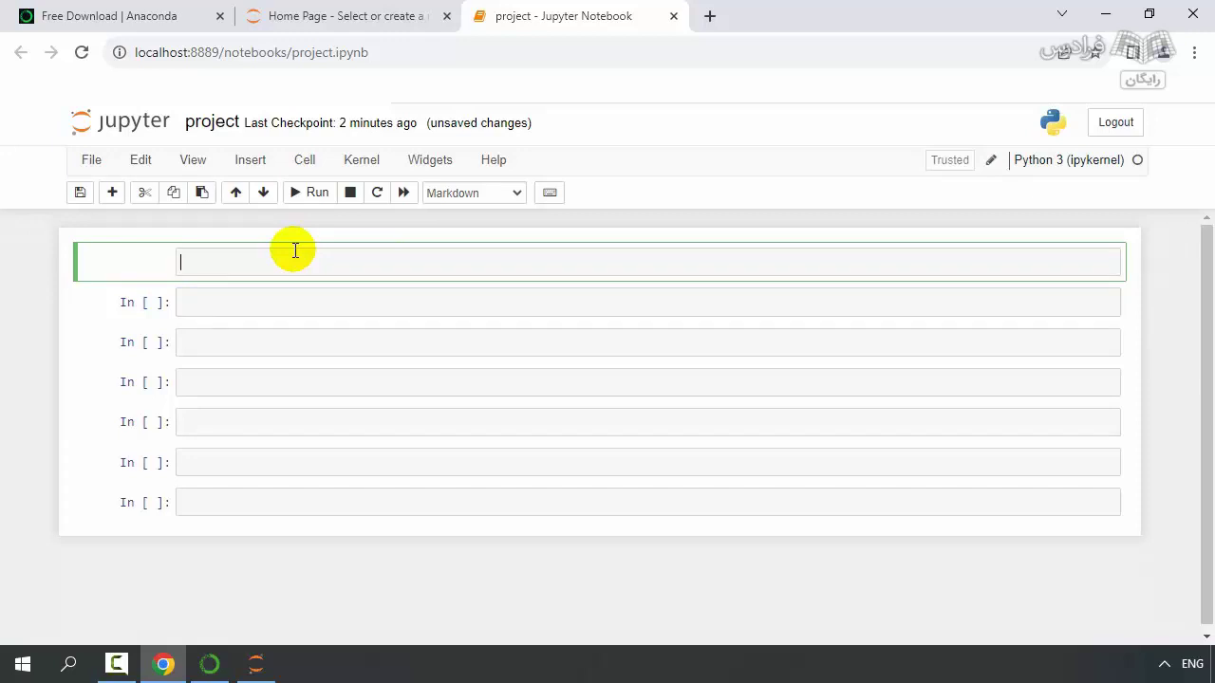
{"action": "left_click", "coordinate": [91, 159]}
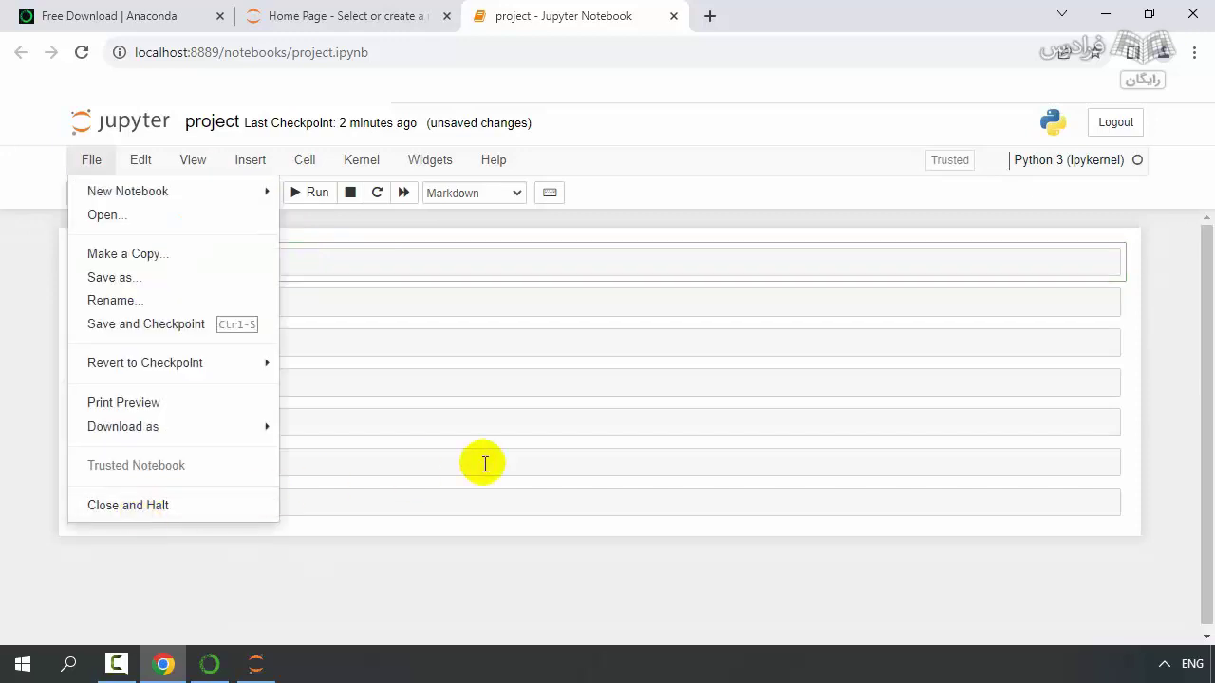
{"action": "left_click", "coordinate": [360, 366]}
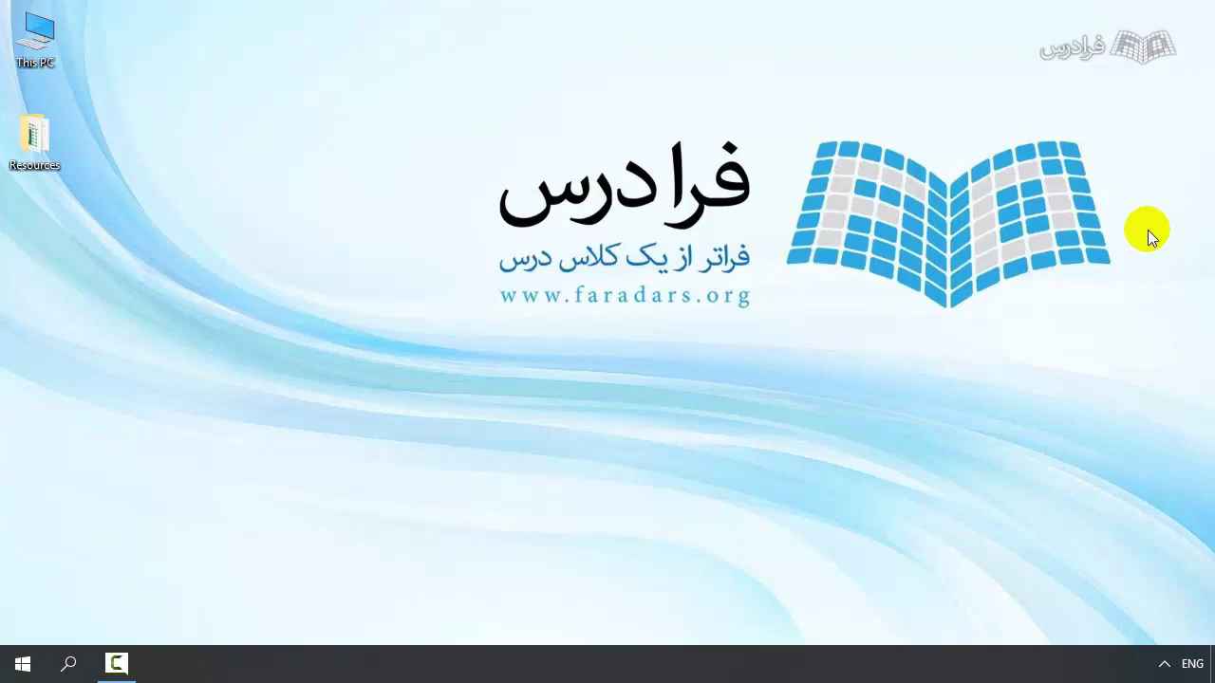
Move the Resources folder away from the edge of the desktop and open it.
{"action": "left_click_drag", "start_coordinate": [34, 140], "coordinate": [266, 143]}
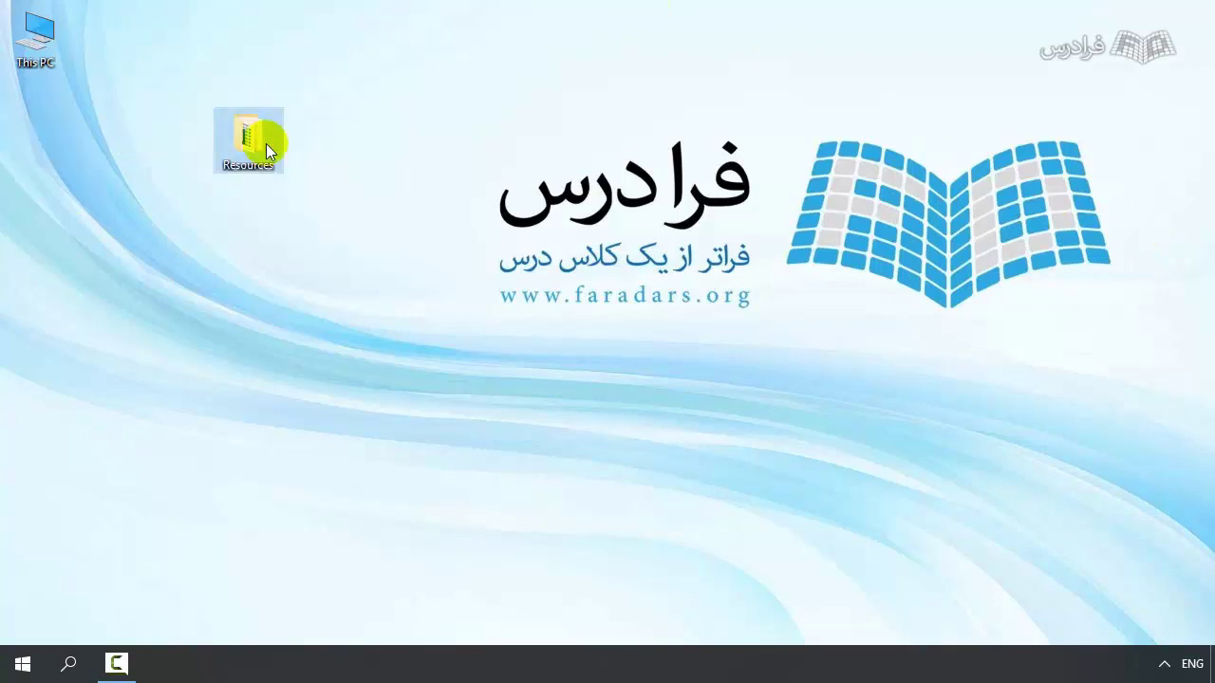
{"action": "left_click", "coordinate": [318, 160]}
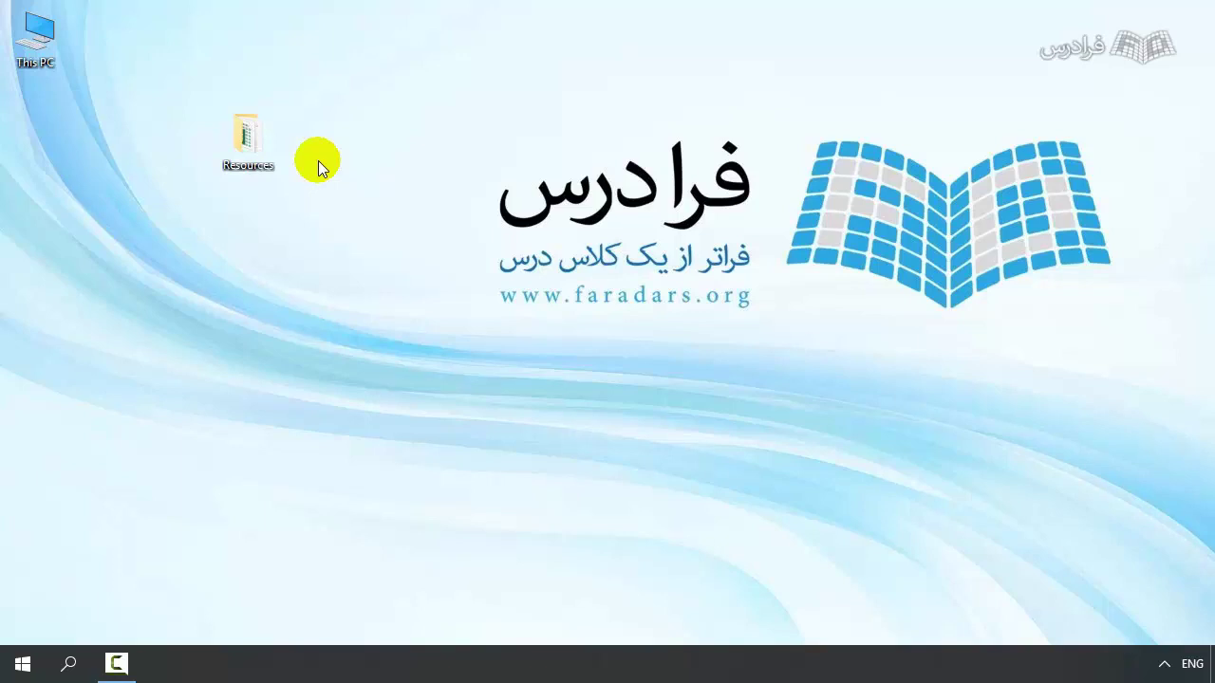
{"action": "double_click", "coordinate": [238, 147]}
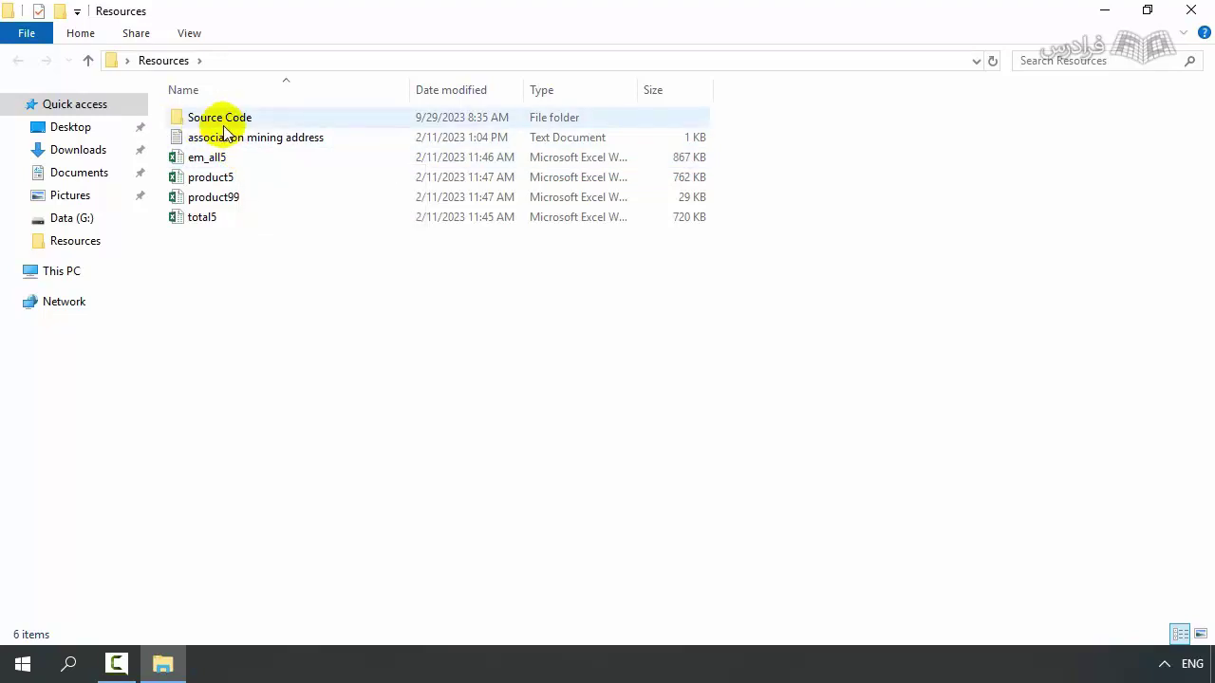
Look through the Source Code folder and open the total5 workbook from Resources in a maximized Excel window.
{"action": "double_click", "coordinate": [224, 124]}
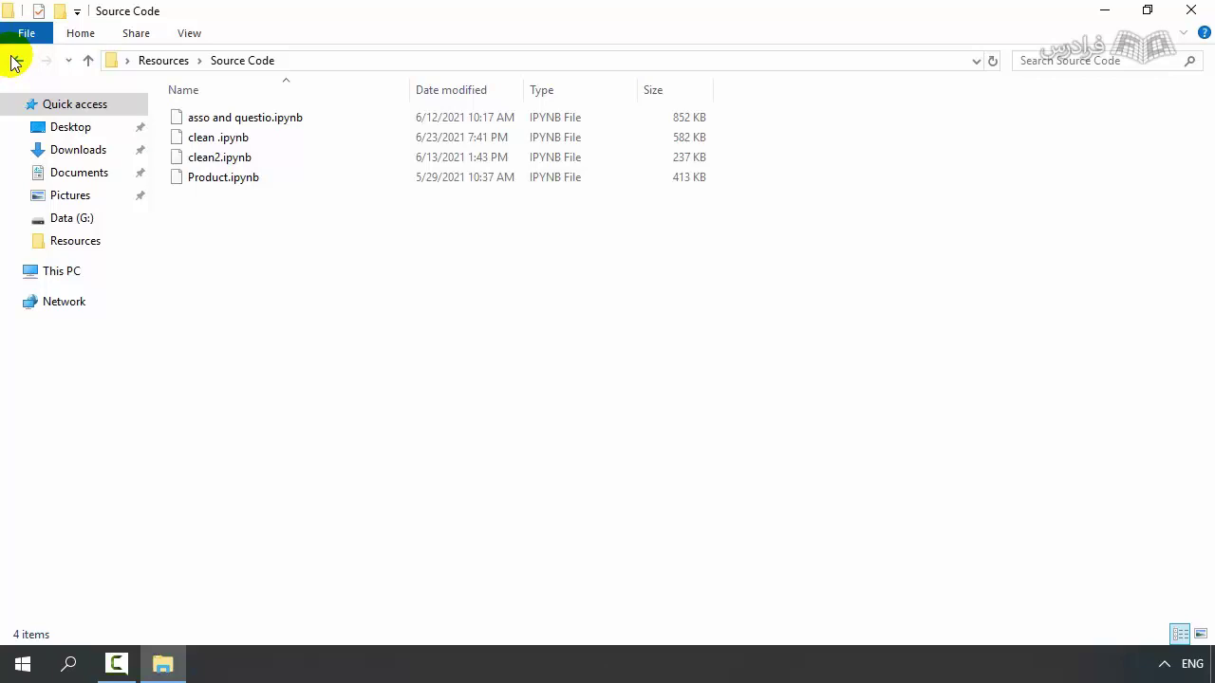
{"action": "left_click", "coordinate": [15, 64]}
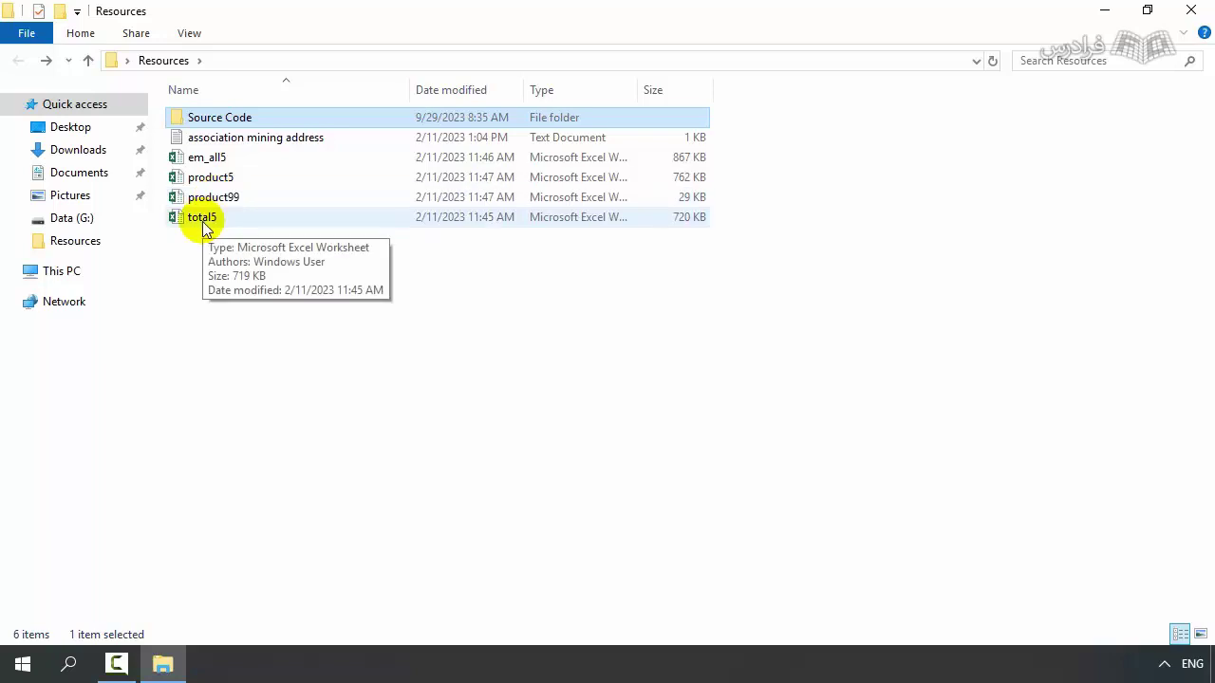
{"action": "double_click", "coordinate": [203, 224]}
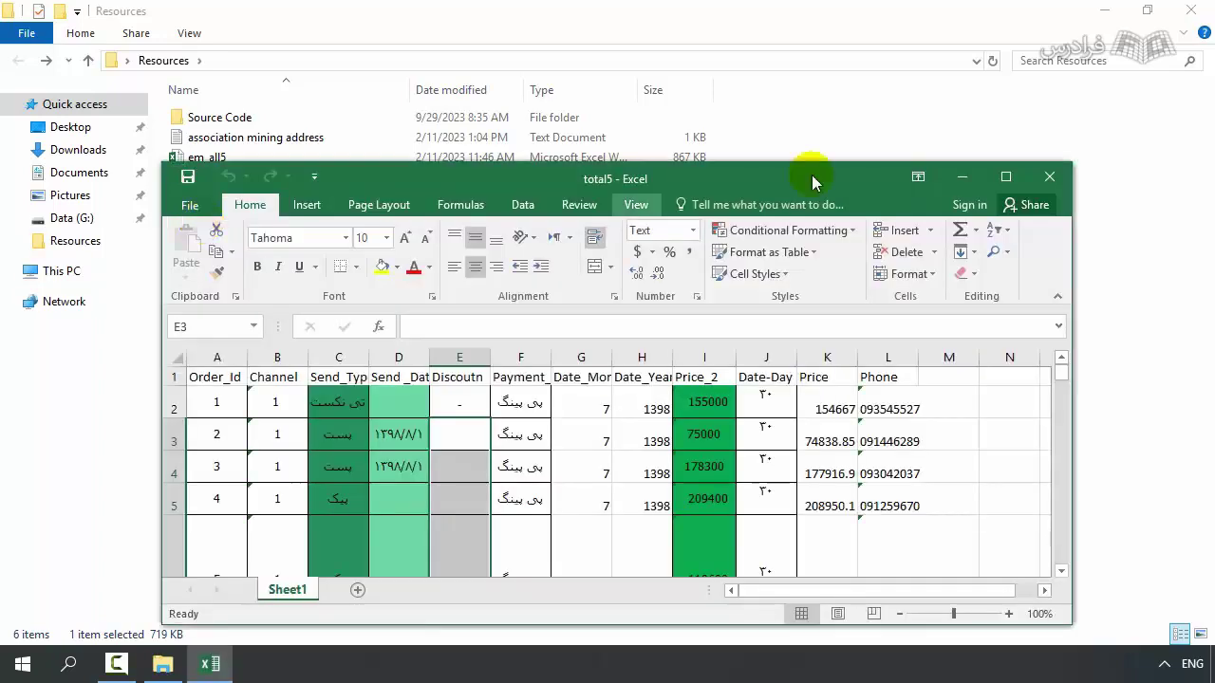
{"action": "left_click", "coordinate": [1006, 176]}
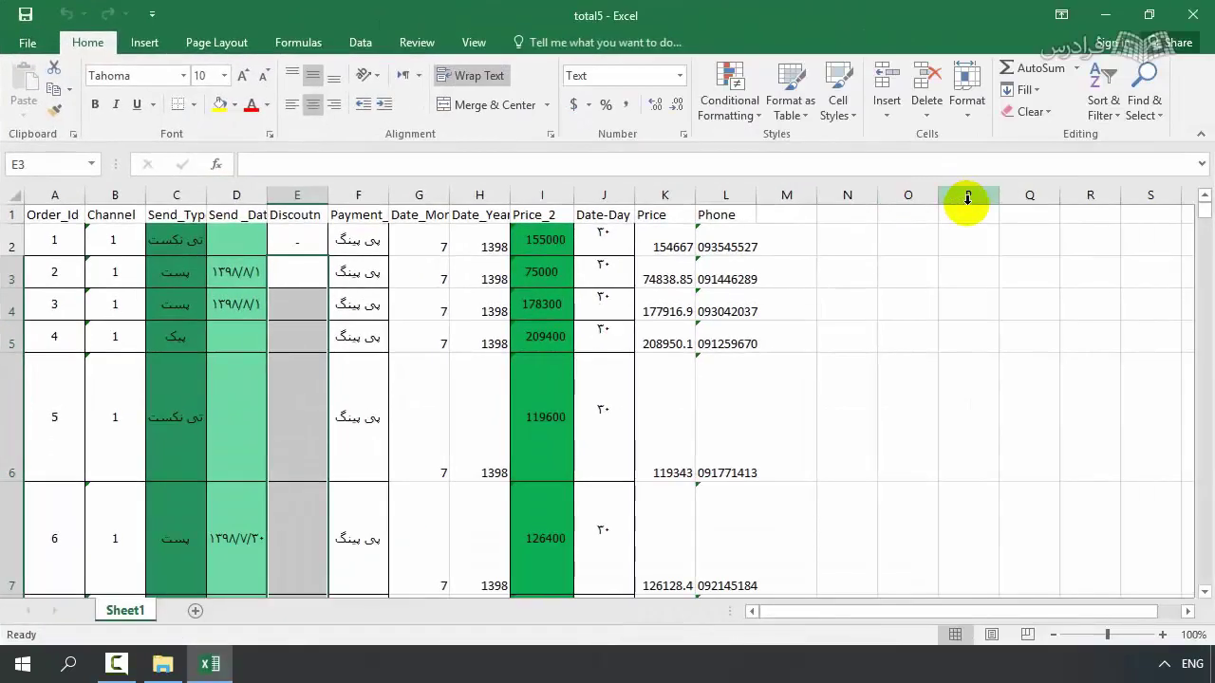
{"action": "left_click", "coordinate": [836, 612]}
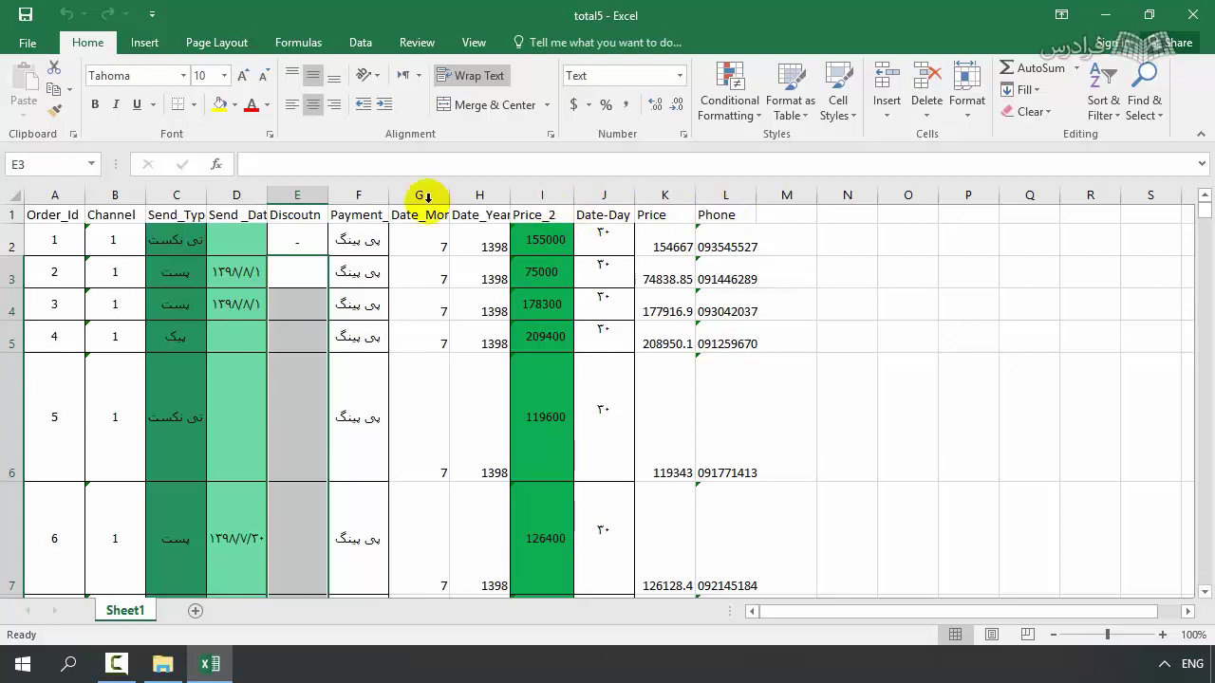
Fit the Order_Id column's width to its contents and select the record in row 6 across columns A to L.
{"action": "double_click", "coordinate": [86, 200]}
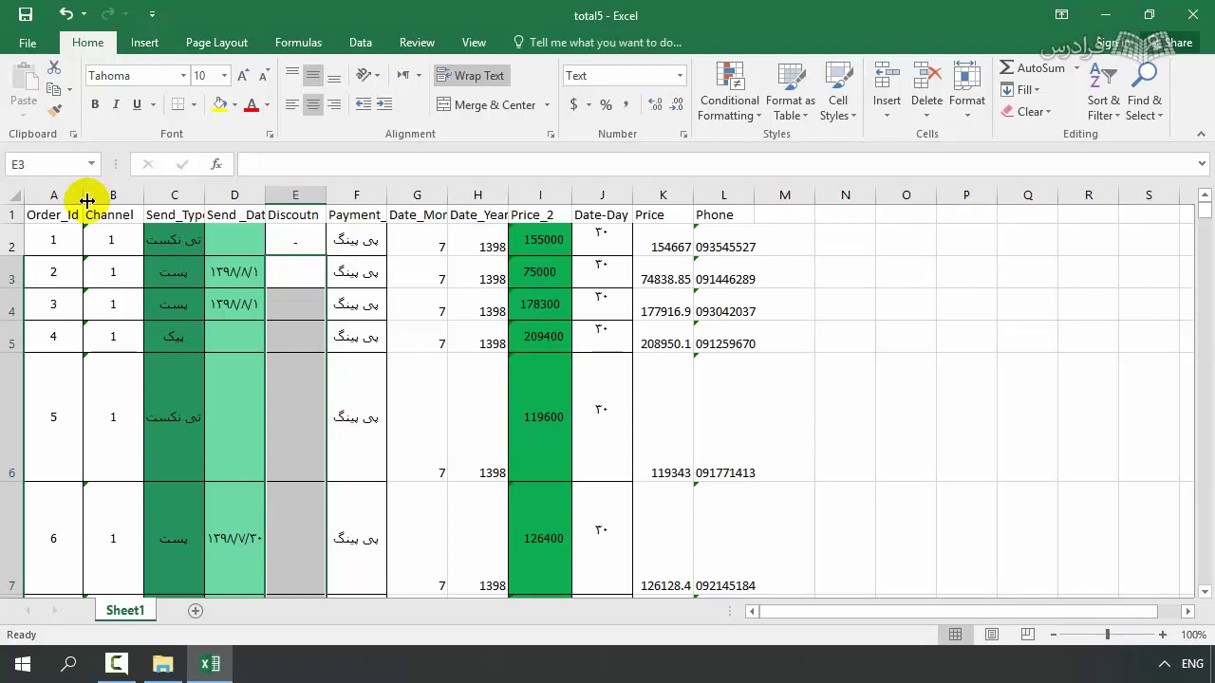
{"action": "left_click", "coordinate": [33, 241]}
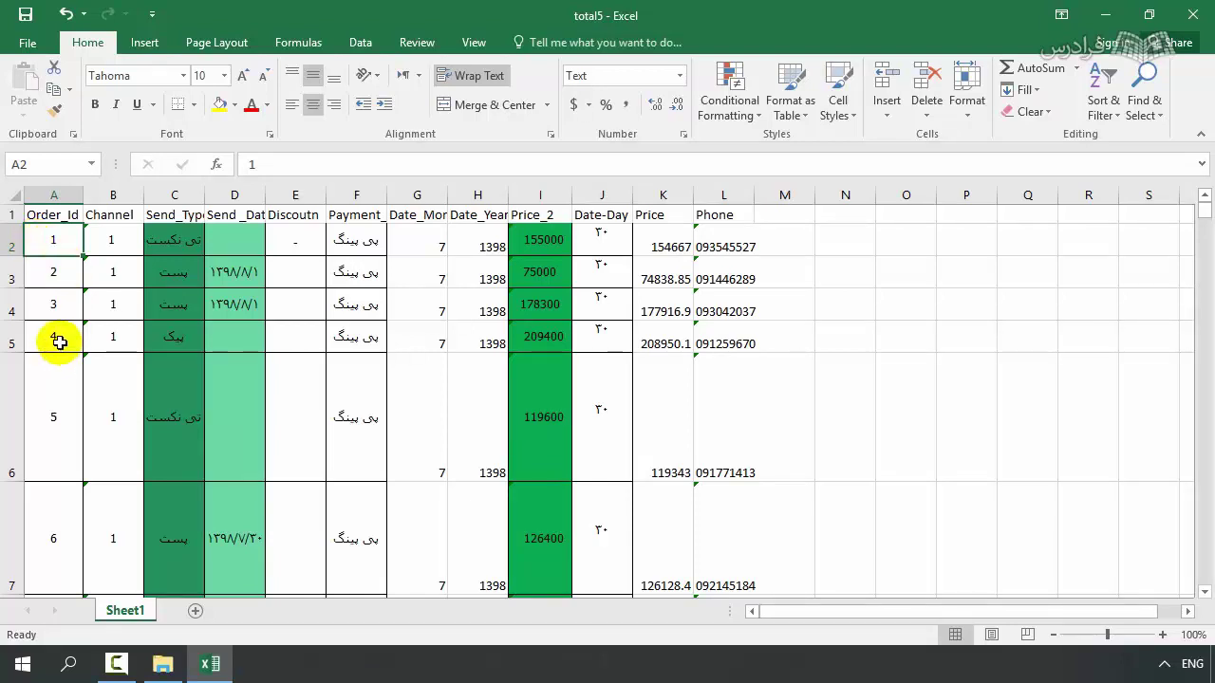
{"action": "left_click_drag", "start_coordinate": [79, 405], "coordinate": [716, 453]}
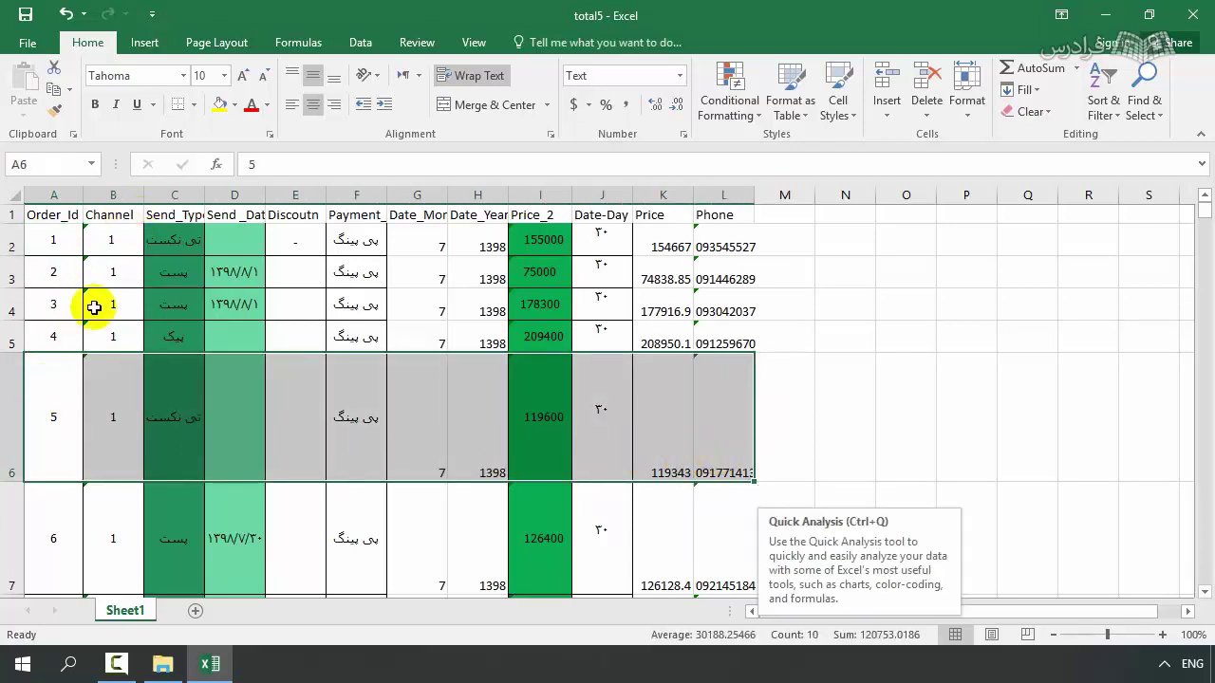
Examine the channel and discount cells in row 6 and the order month values in rows 2 to 5.
{"action": "left_click", "coordinate": [118, 424]}
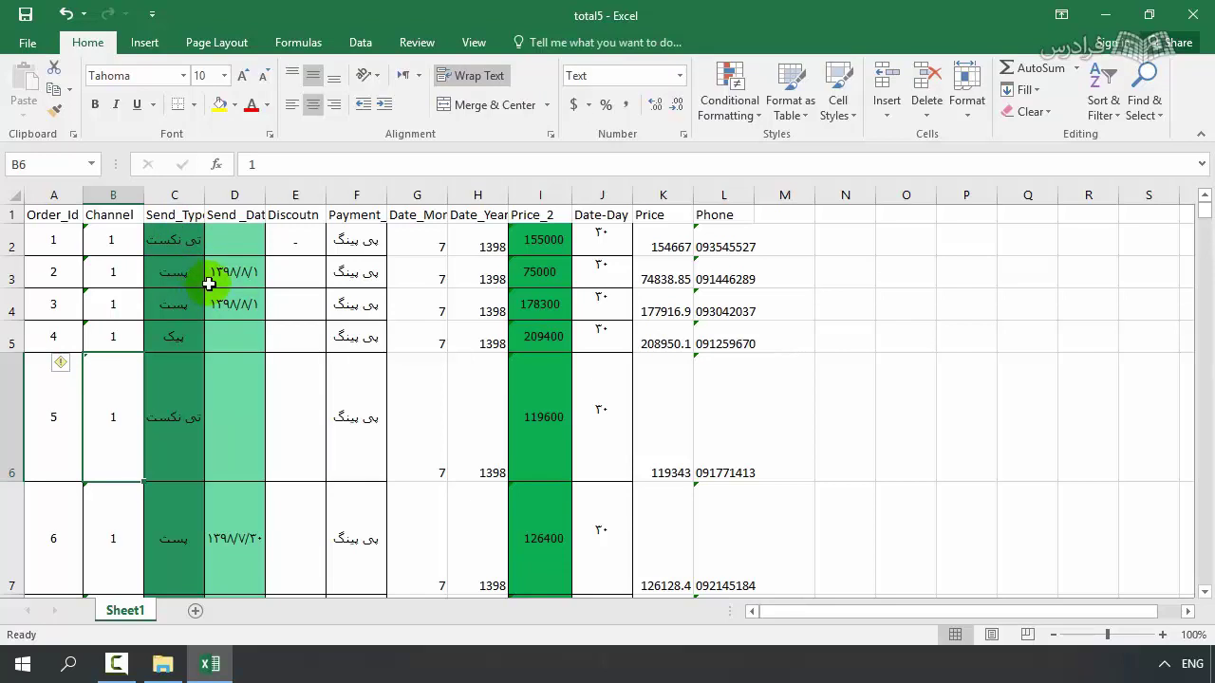
{"action": "left_click", "coordinate": [296, 389]}
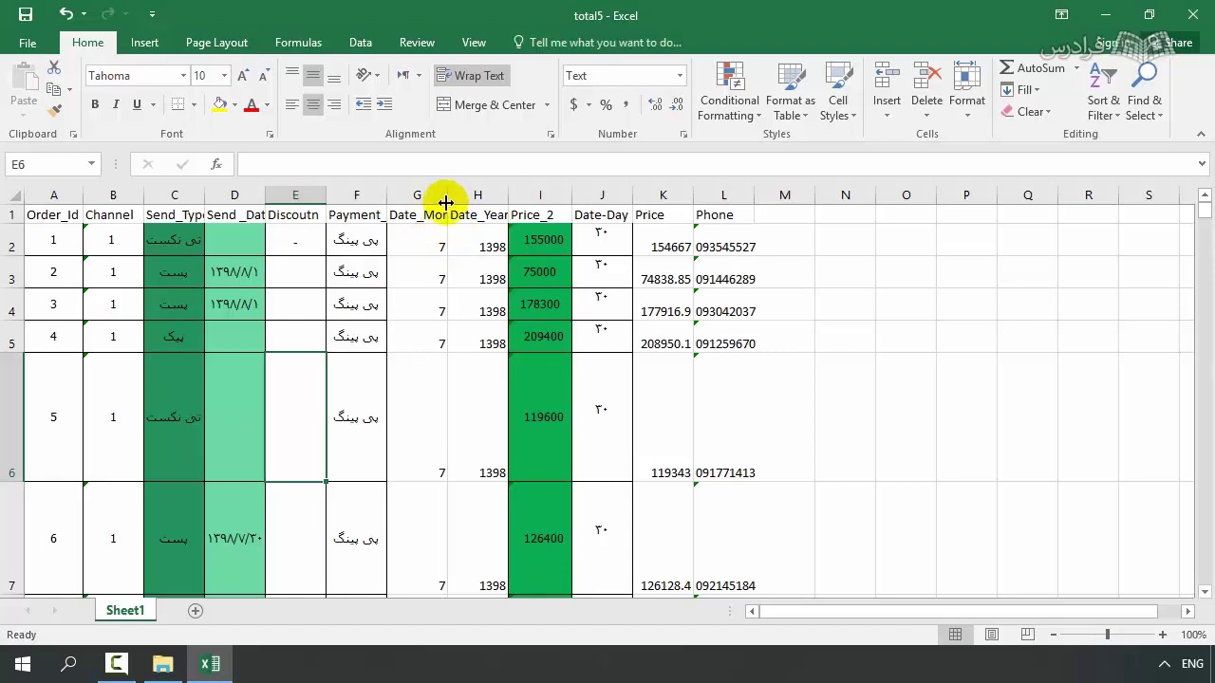
{"action": "left_click", "coordinate": [426, 241]}
{"action": "left_click", "coordinate": [426, 275]}
{"action": "left_click", "coordinate": [421, 310]}
{"action": "left_click", "coordinate": [426, 272]}
{"action": "left_click", "coordinate": [428, 250]}
{"action": "left_click", "coordinate": [416, 340]}
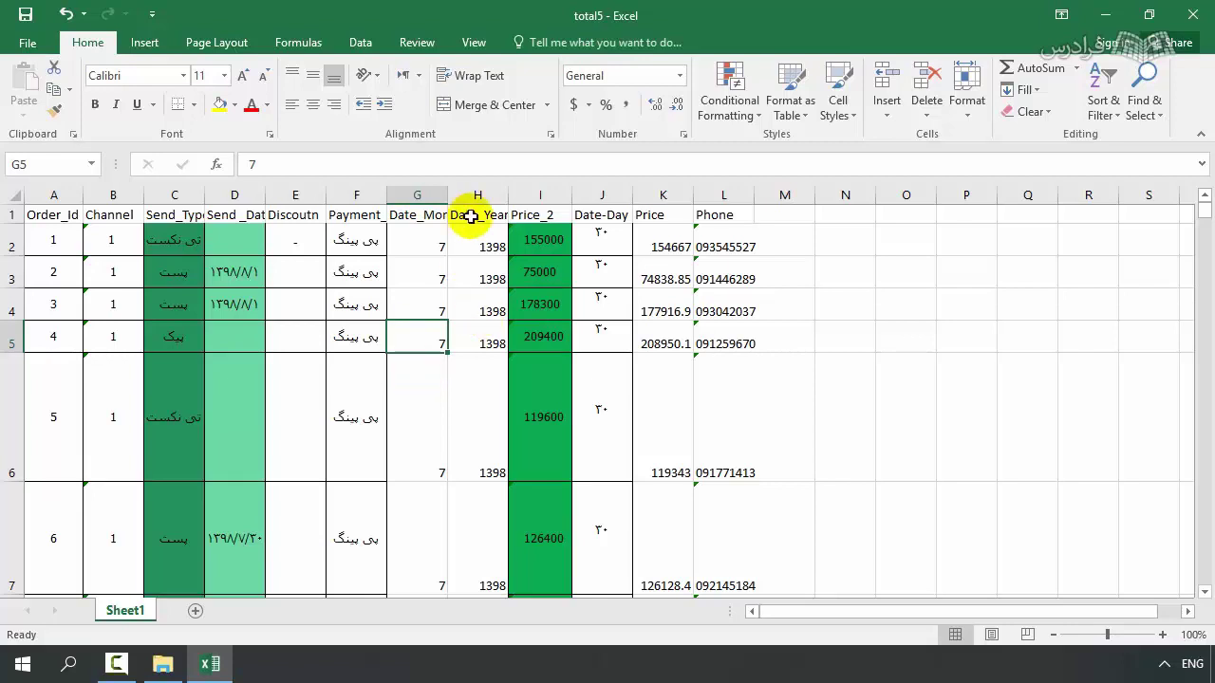
Examine the values in the Price_2, Date-Day and Price columns for the first few orders.
{"action": "left_click", "coordinate": [541, 272]}
{"action": "left_click", "coordinate": [542, 239]}
{"action": "left_click", "coordinate": [542, 268]}
{"action": "left_click", "coordinate": [542, 304]}
{"action": "left_click", "coordinate": [543, 336]}
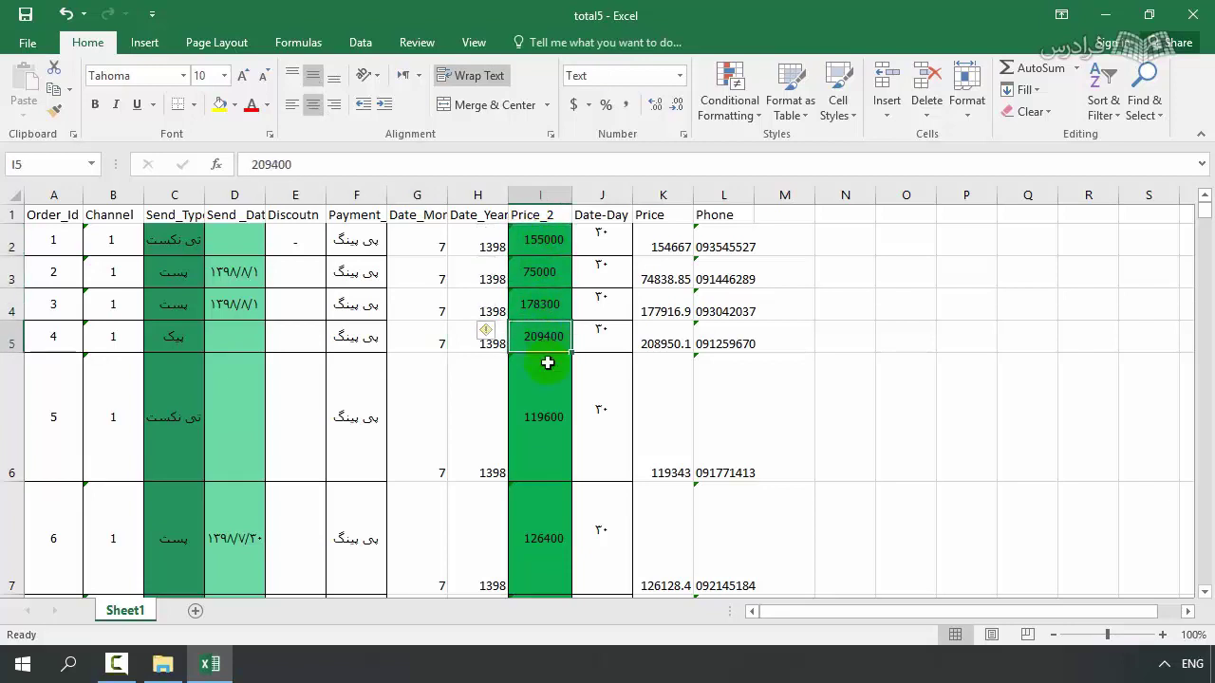
{"action": "left_click", "coordinate": [543, 409]}
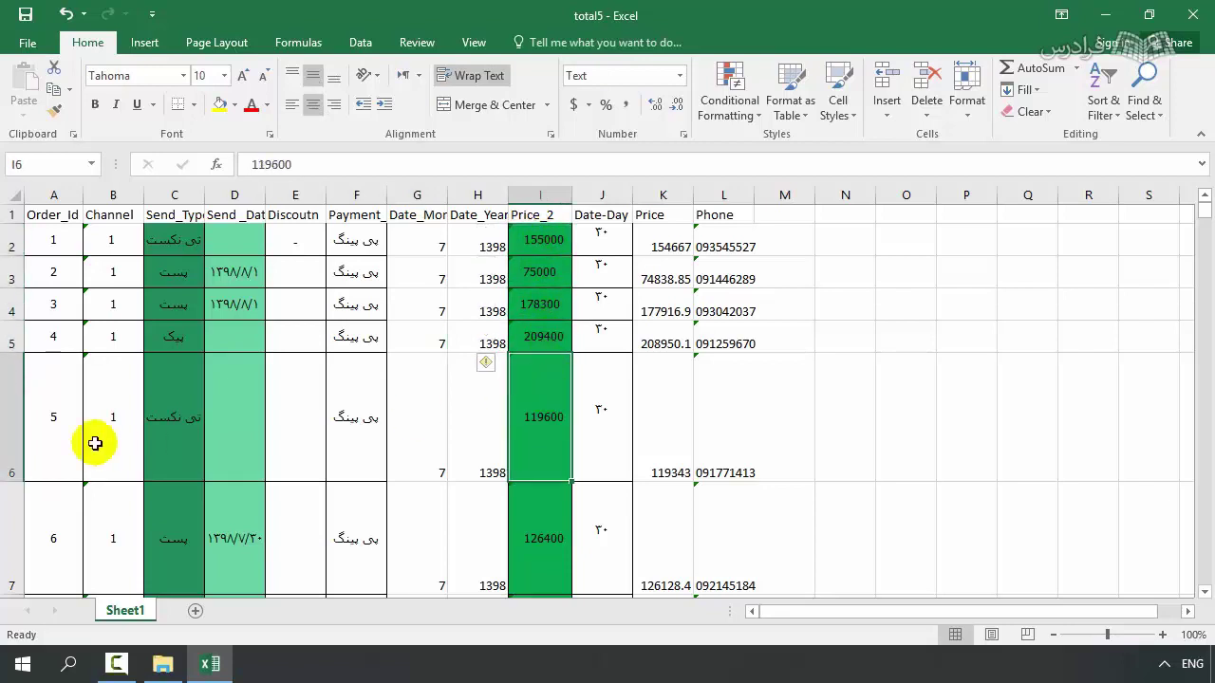
{"action": "left_click", "coordinate": [587, 377]}
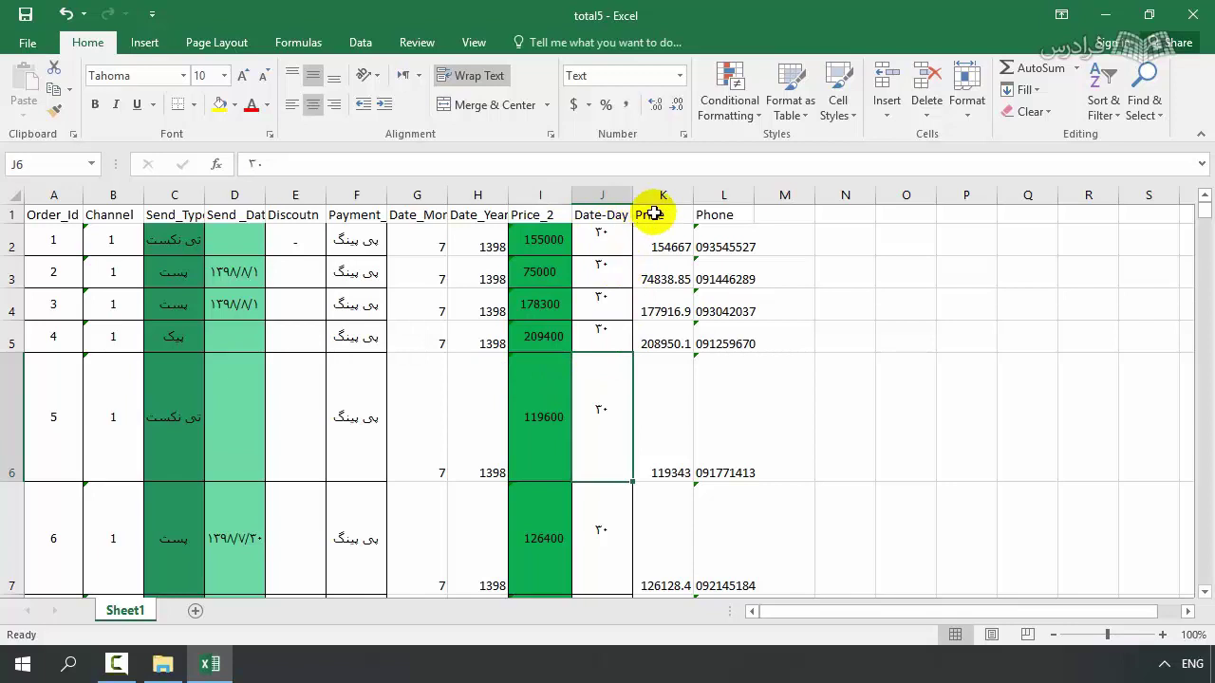
{"action": "left_click", "coordinate": [668, 366]}
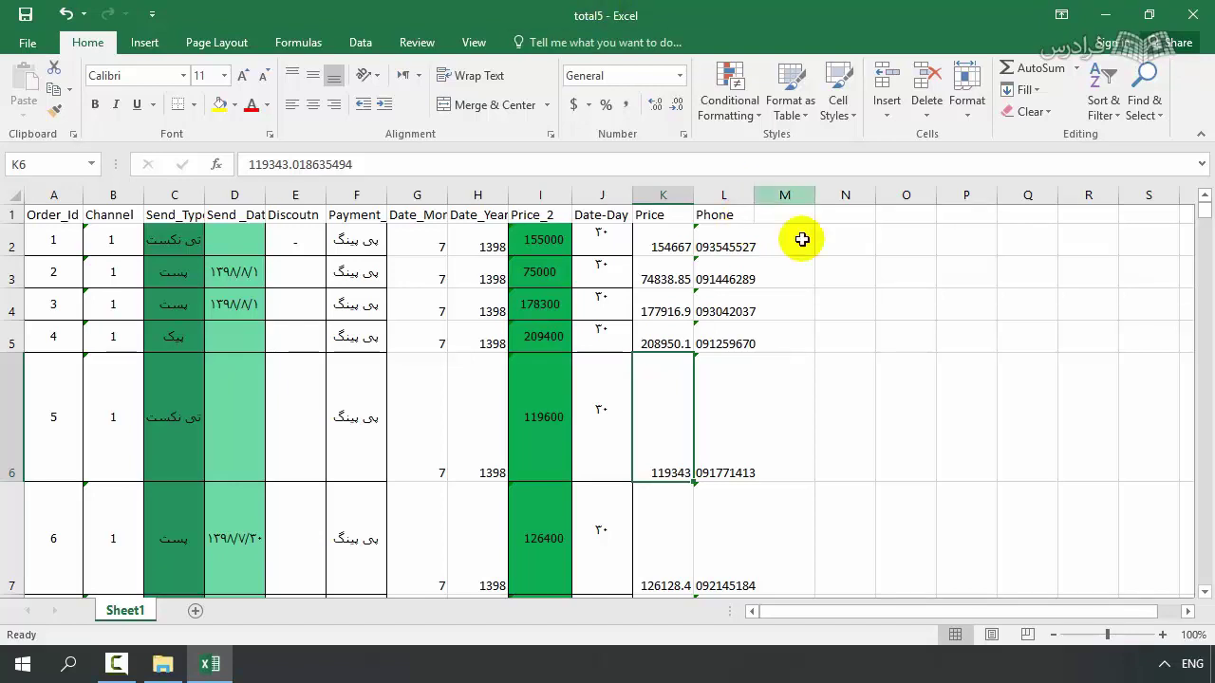
Fit the Phone column's width to its contents.
{"action": "left_click", "coordinate": [744, 190]}
{"action": "double_click", "coordinate": [754, 192]}
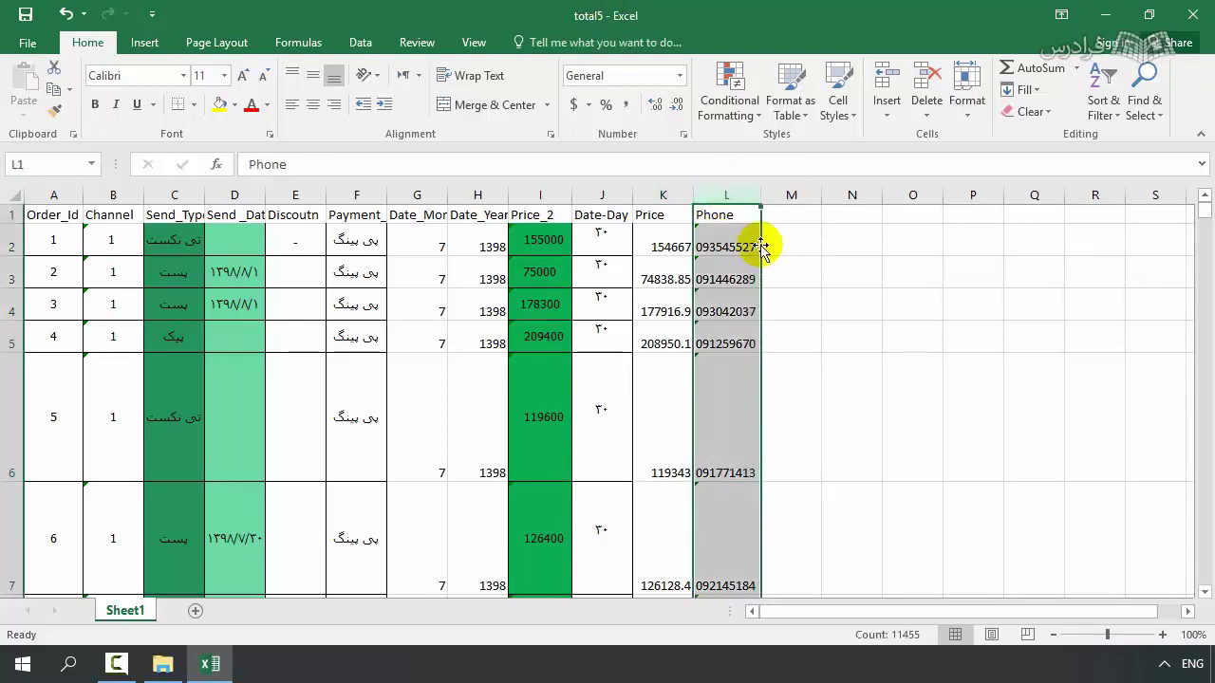
{"action": "left_click", "coordinate": [726, 274]}
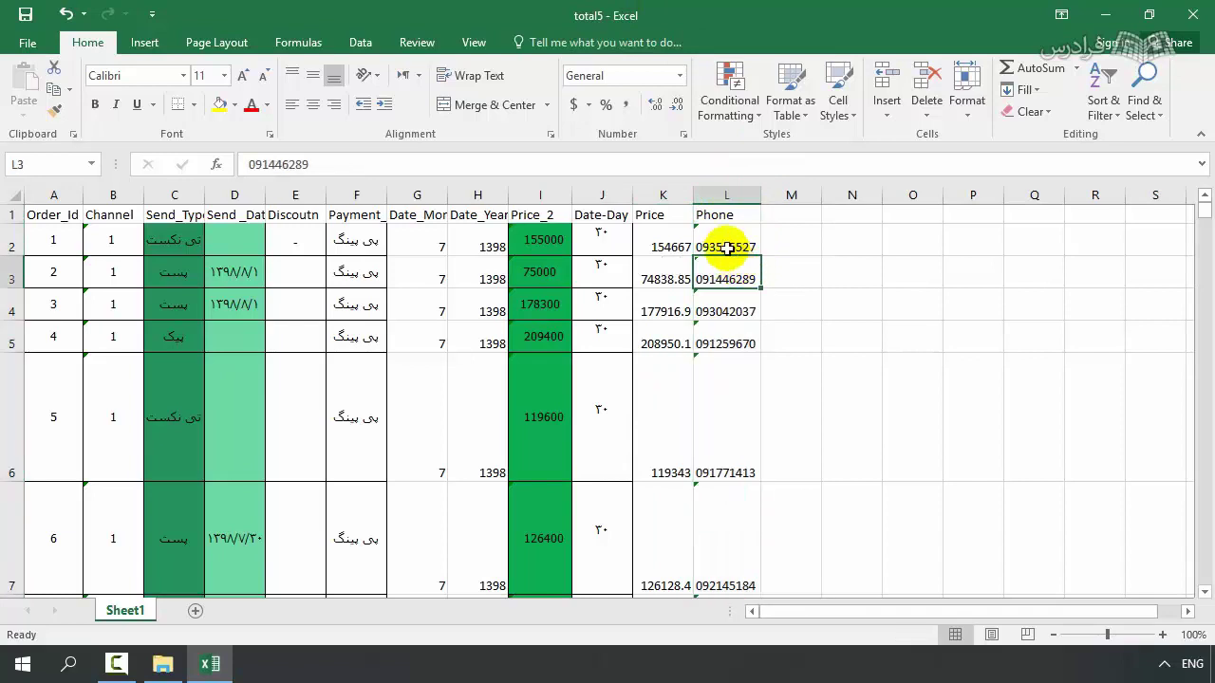
Examine the first four entries of the Phone column, and select the whole Phone and Order_Id columns in turn.
{"action": "left_click", "coordinate": [725, 246]}
{"action": "left_click", "coordinate": [737, 275]}
{"action": "left_click", "coordinate": [732, 308]}
{"action": "left_click", "coordinate": [732, 340]}
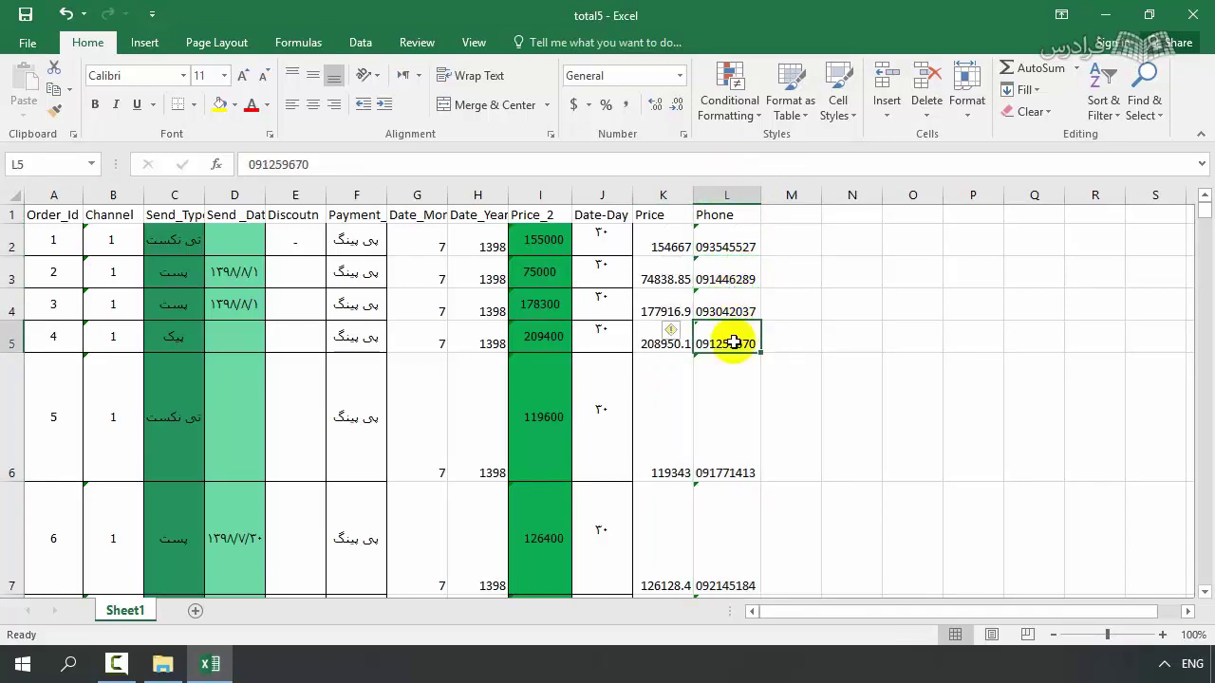
{"action": "left_click", "coordinate": [725, 198]}
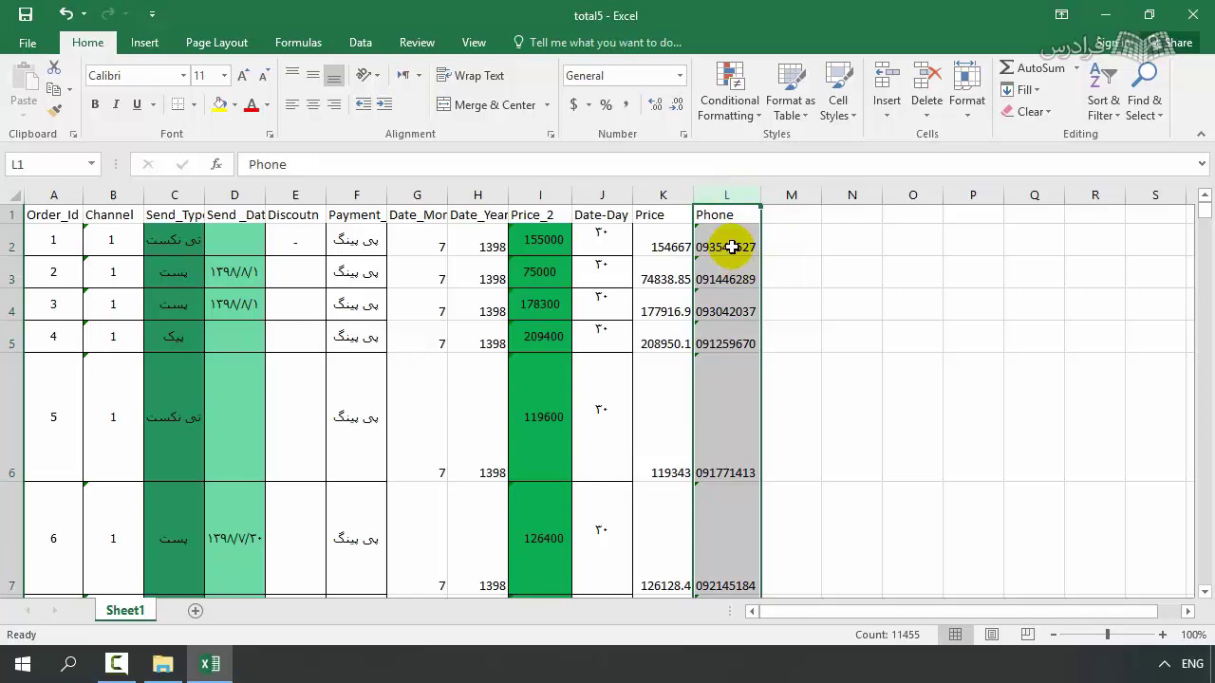
{"action": "left_click", "coordinate": [54, 195]}
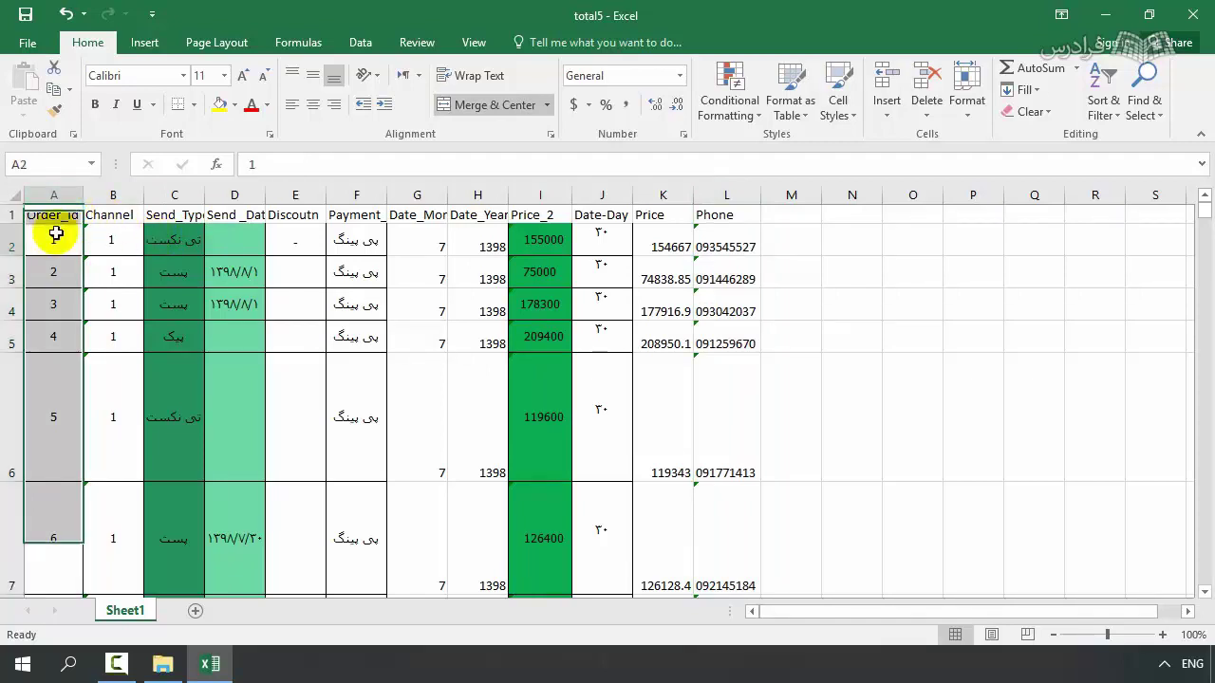
Examine the first Order_Id cell and the whole Order_Id column, and minimize the workbook.
{"action": "left_click", "coordinate": [52, 239]}
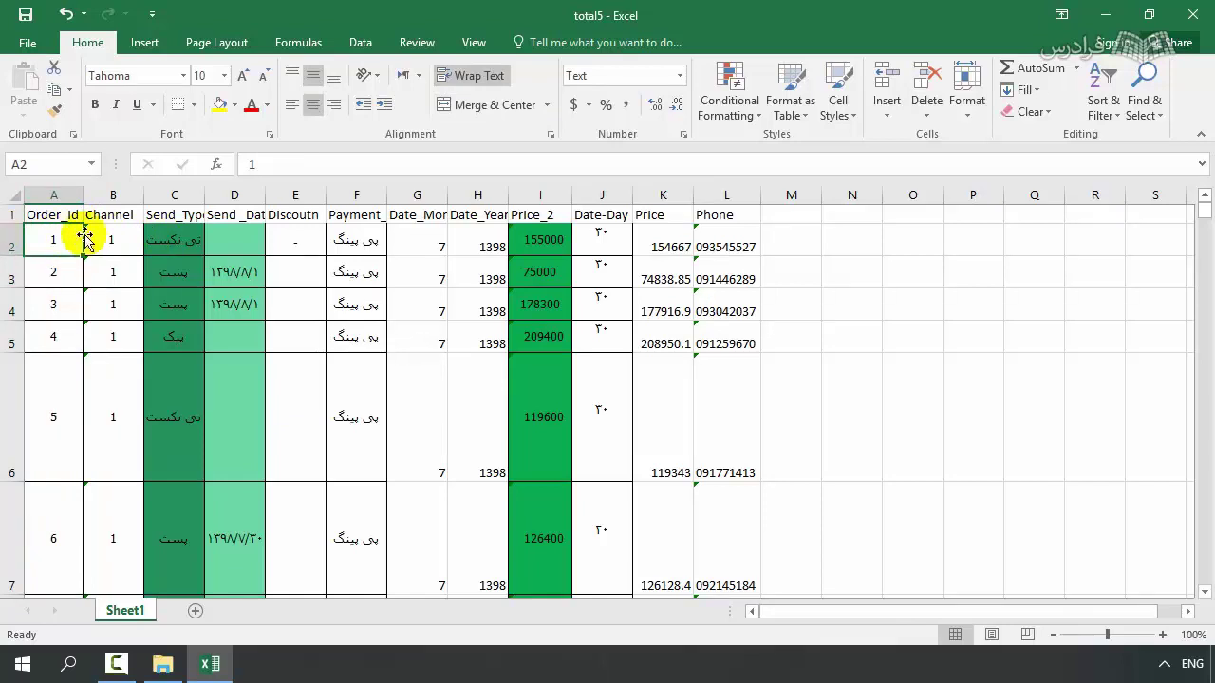
{"action": "left_click", "coordinate": [68, 195]}
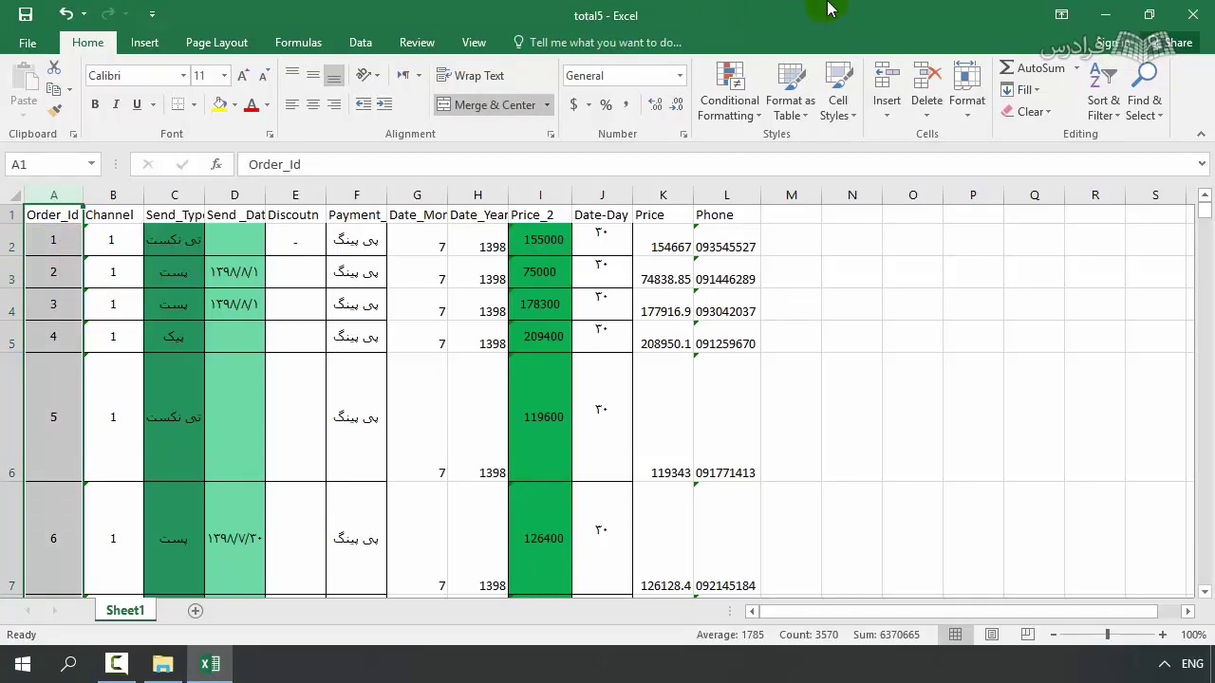
{"action": "left_click", "coordinate": [1105, 15]}
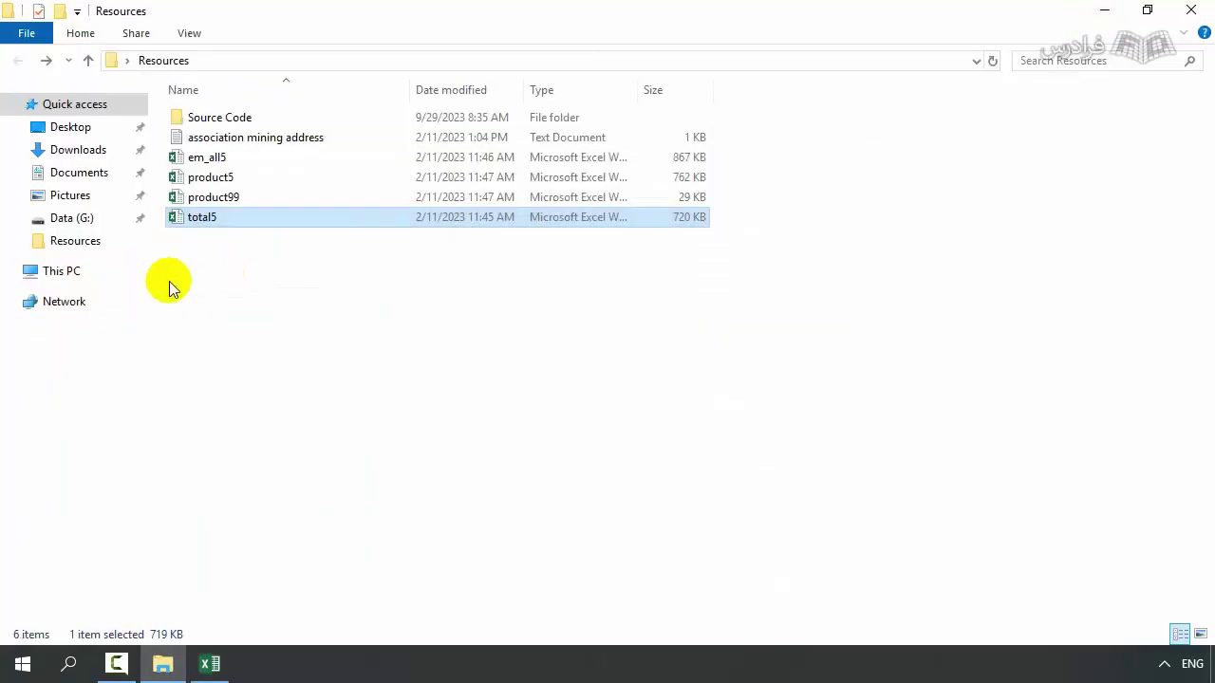
Look over the product99, product5 and em_all5 files in Resources, bring total5 up again, and minimize it.
{"action": "left_click", "coordinate": [195, 196]}
{"action": "left_click", "coordinate": [191, 178]}
{"action": "left_click", "coordinate": [205, 159]}
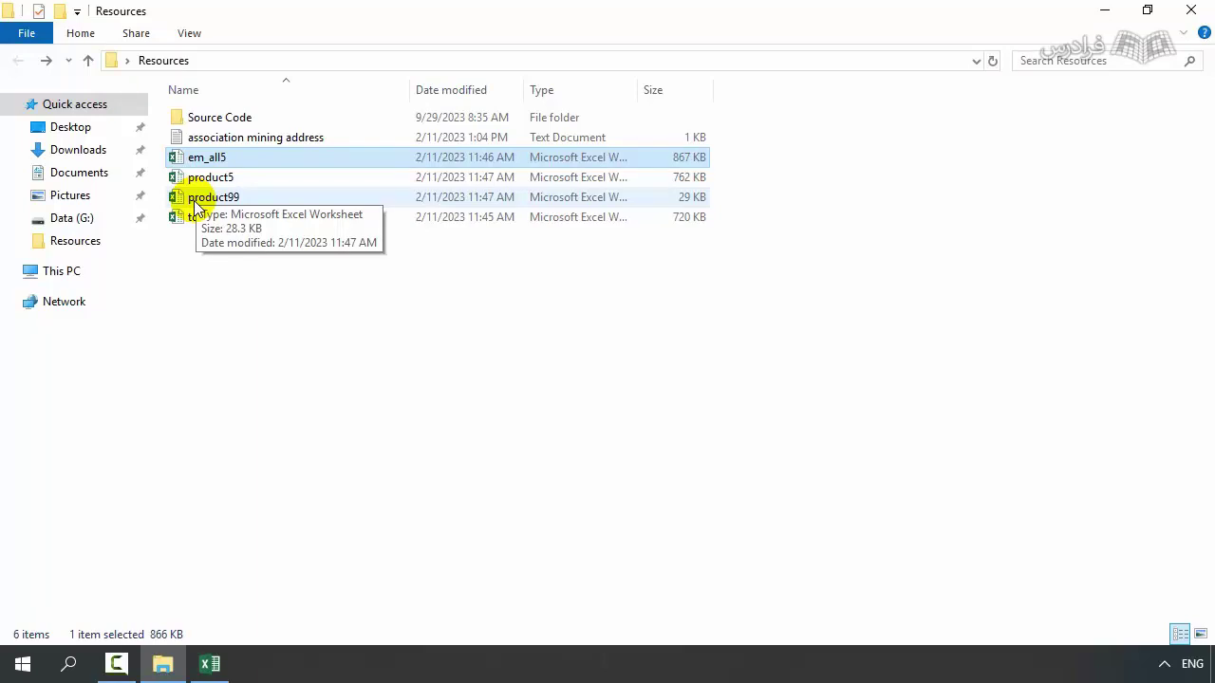
{"action": "left_click", "coordinate": [204, 285]}
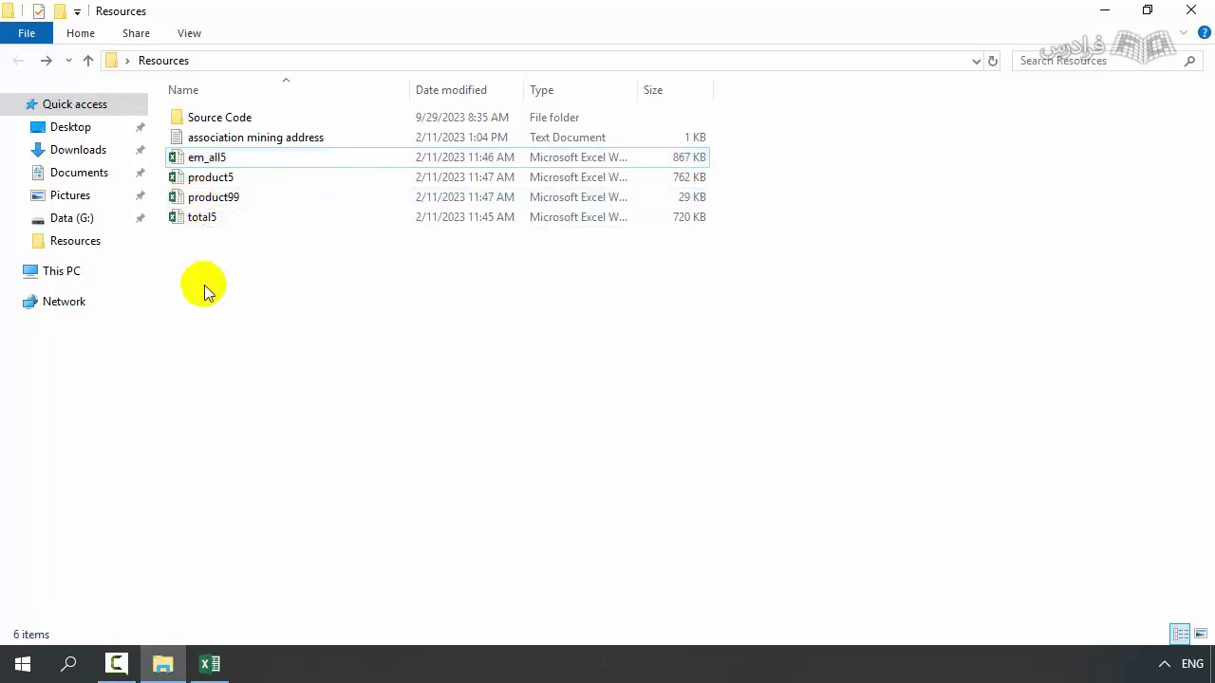
{"action": "double_click", "coordinate": [199, 221]}
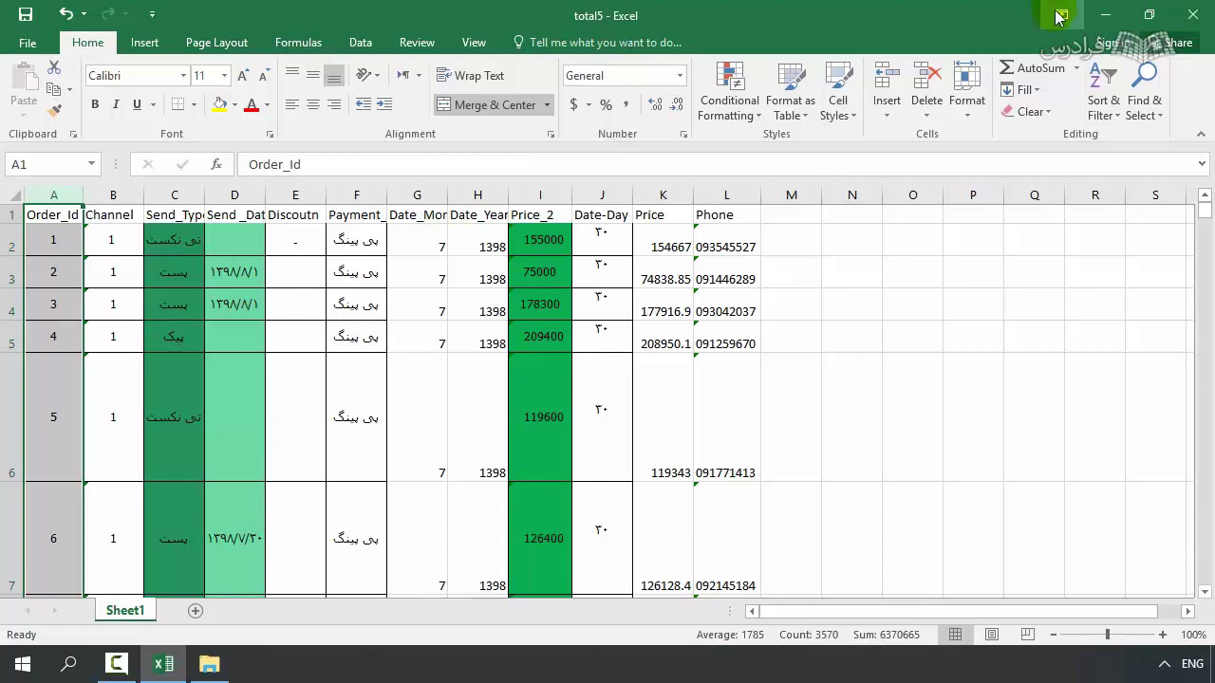
{"action": "left_click", "coordinate": [1107, 17]}
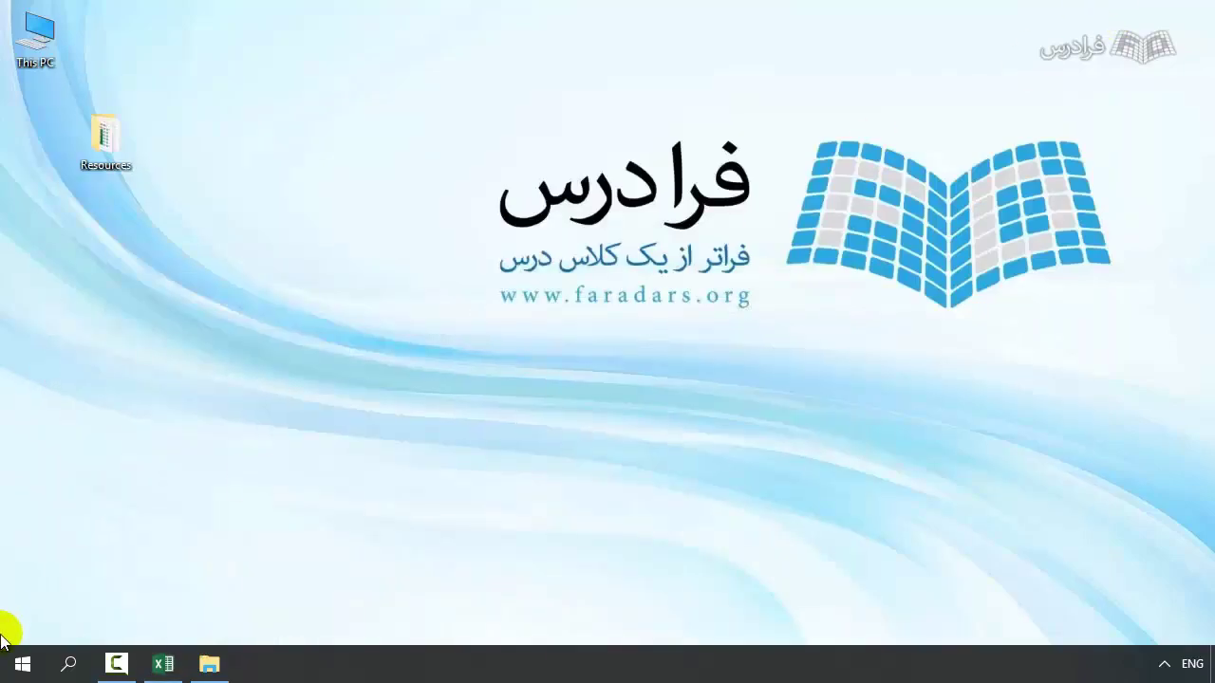
Search the computer for Jupyter Notebook (Anaconda3) and launch it.
{"action": "left_click", "coordinate": [73, 665]}
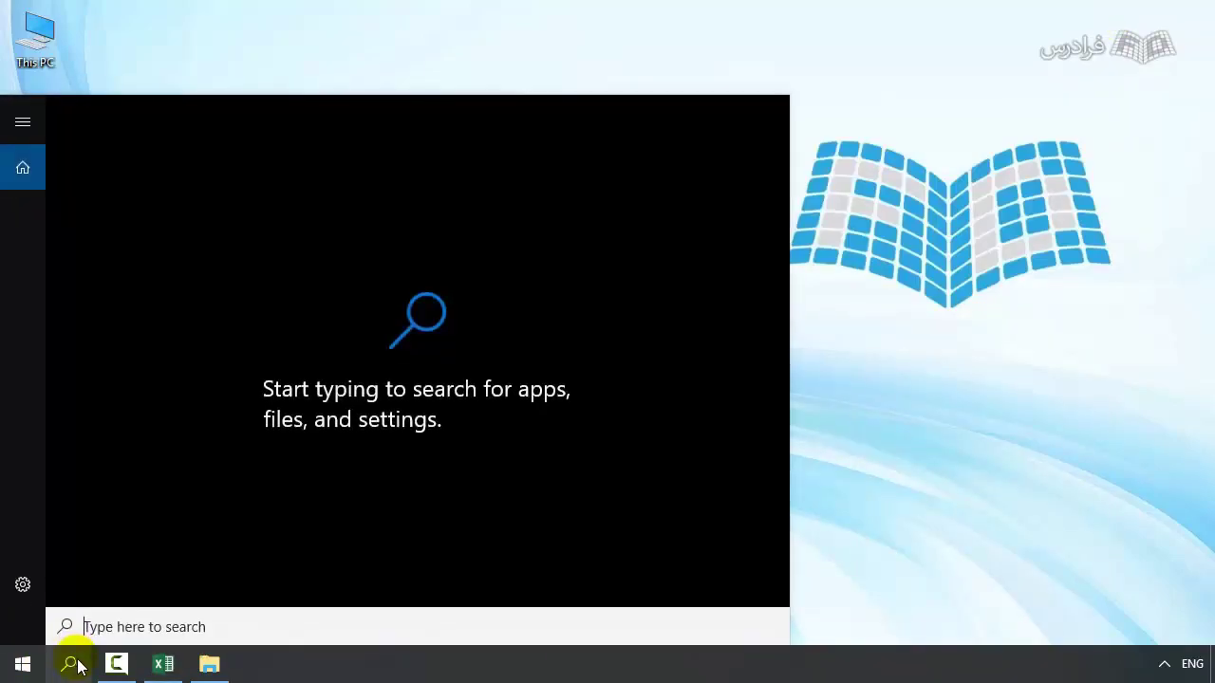
{"action": "type", "text": "j"}
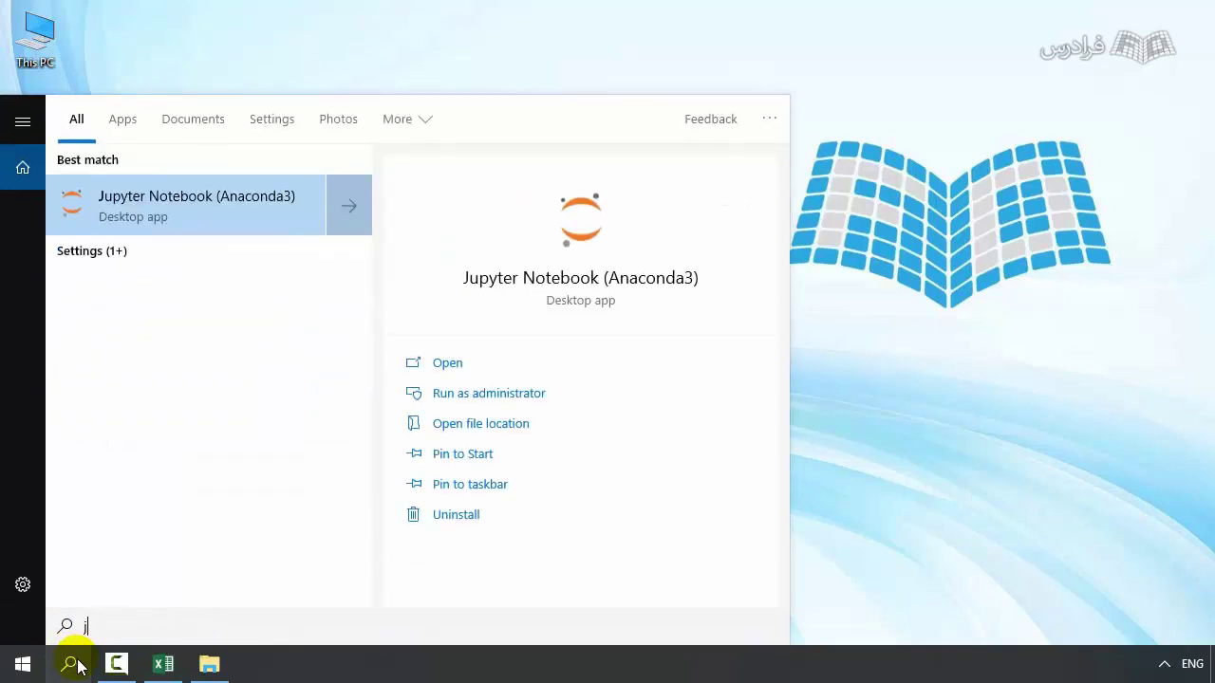
{"action": "key", "text": "Return"}
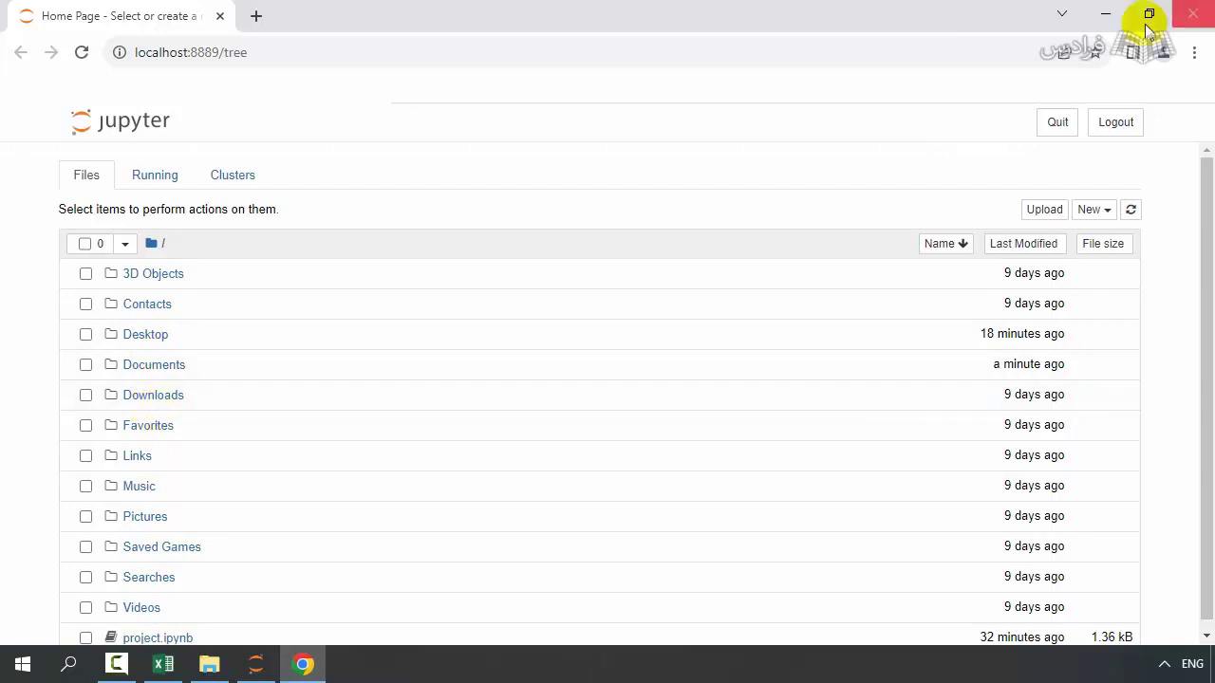
Minimize the Jupyter windows and copy the Resources folder from the desktop into the Documents folder.
{"action": "left_click", "coordinate": [1105, 14]}
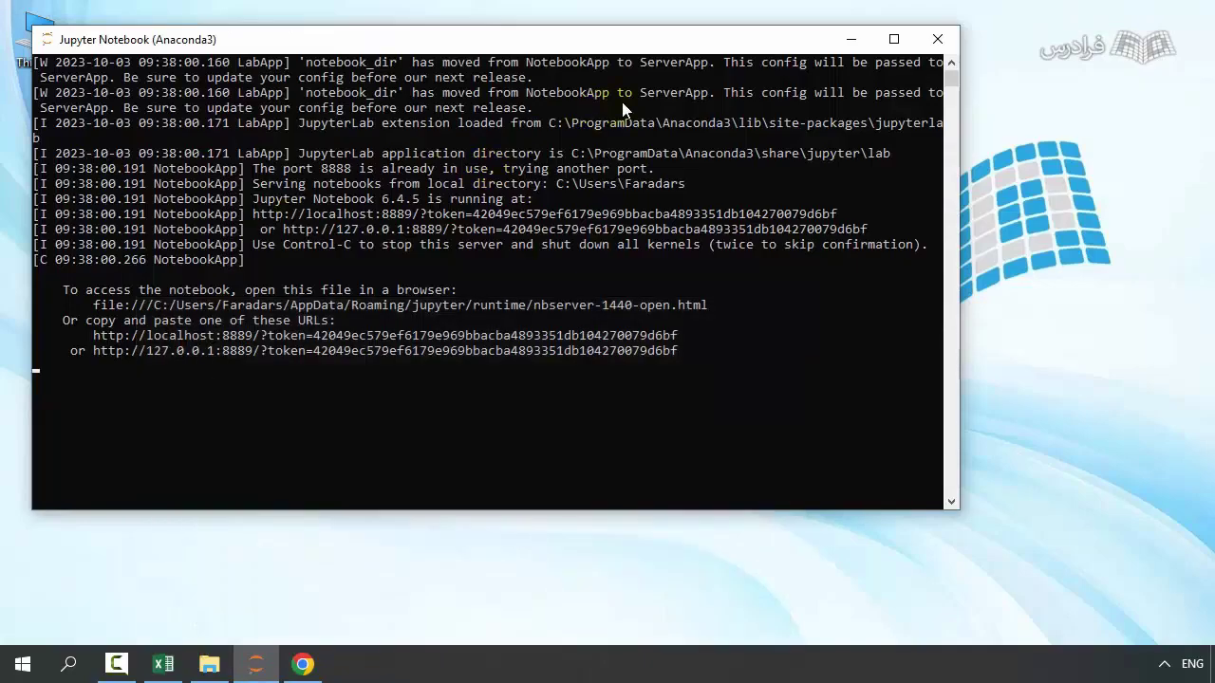
{"action": "left_click", "coordinate": [852, 39]}
{"action": "right_click", "coordinate": [96, 146]}
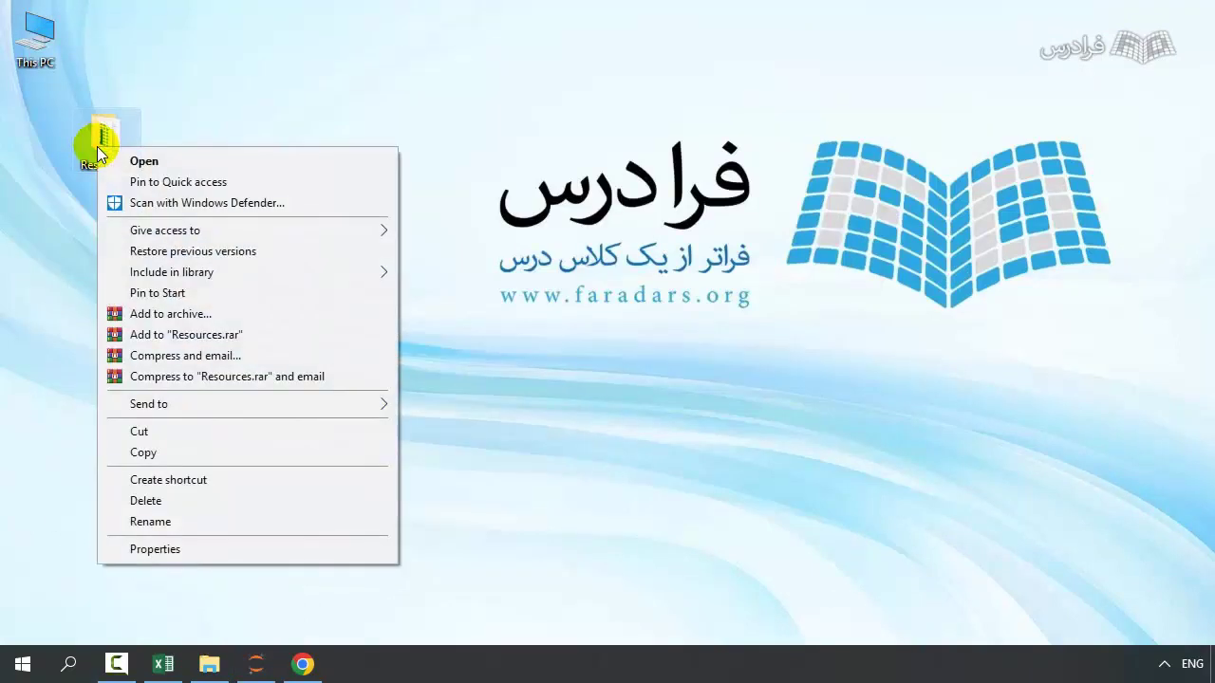
{"action": "key", "text": "super+e"}
{"action": "double_click", "coordinate": [760, 123]}
{"action": "right_click", "coordinate": [268, 254]}
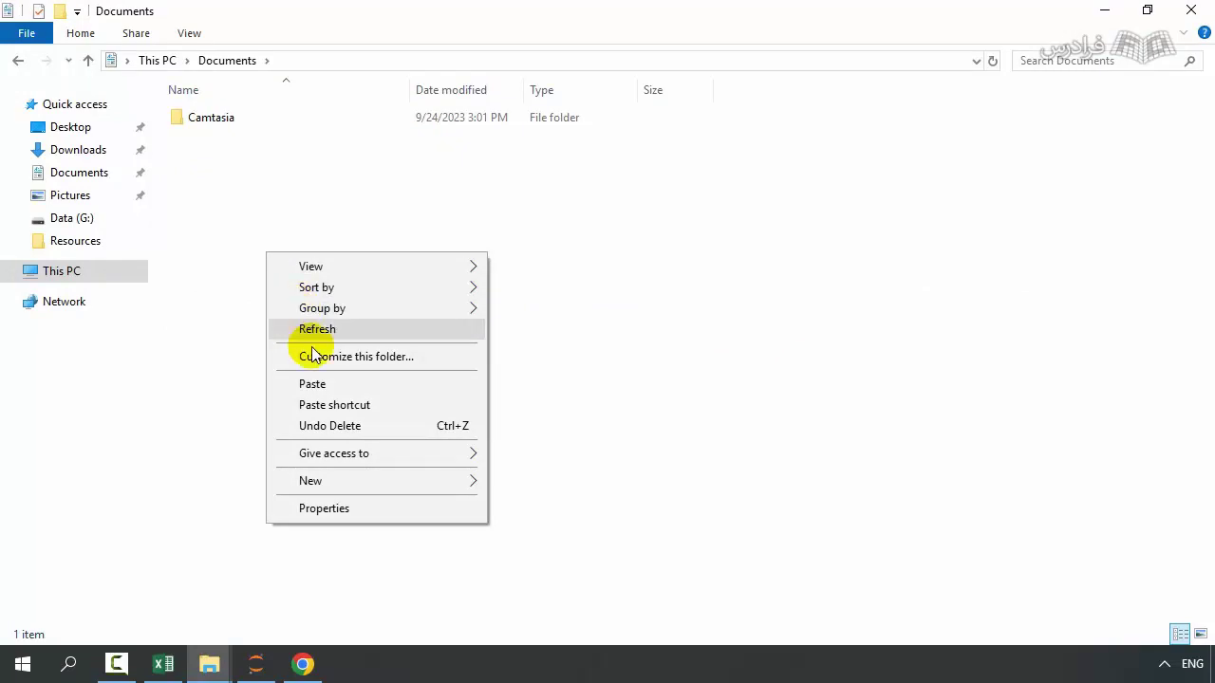
{"action": "left_click", "coordinate": [319, 383]}
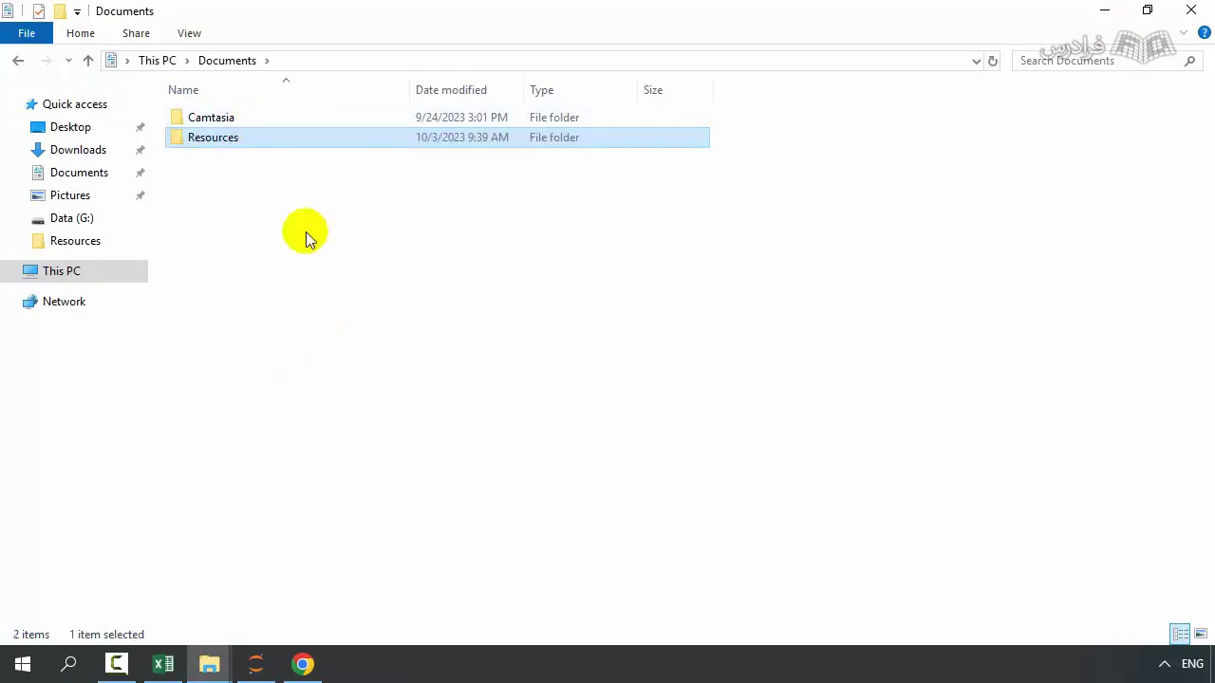
{"action": "left_click", "coordinate": [1192, 9]}
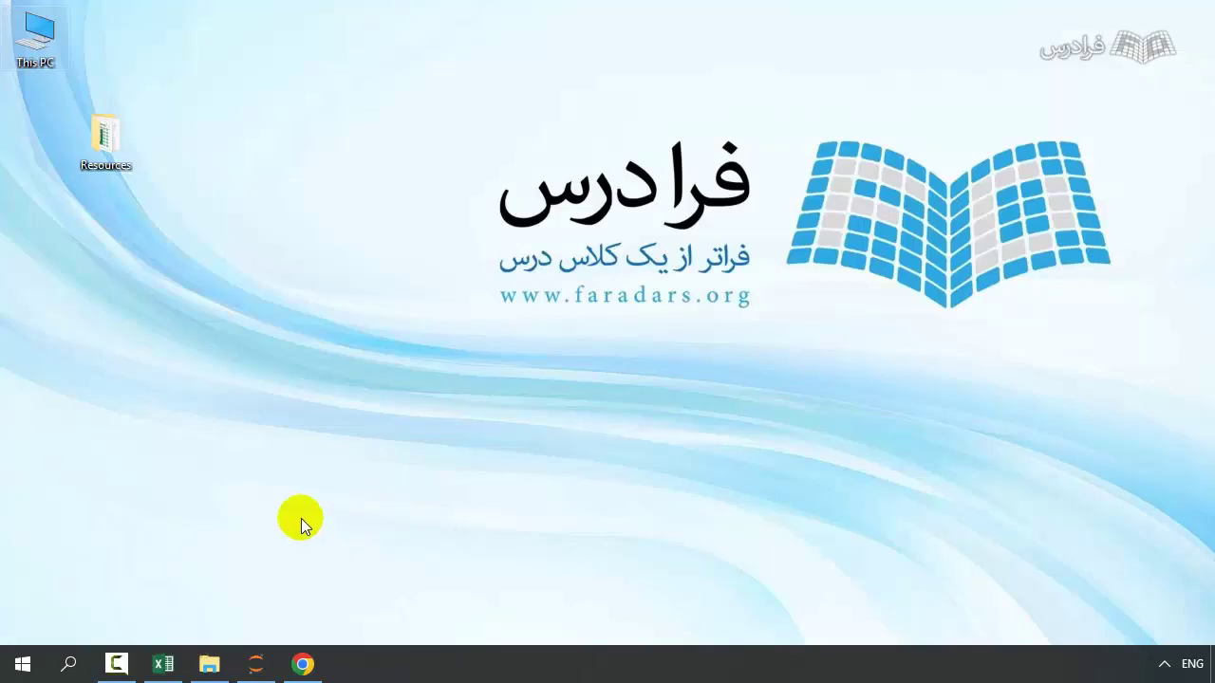
Switch back to Jupyter in Chrome and open the Resources folder inside Documents.
{"action": "left_click", "coordinate": [303, 663]}
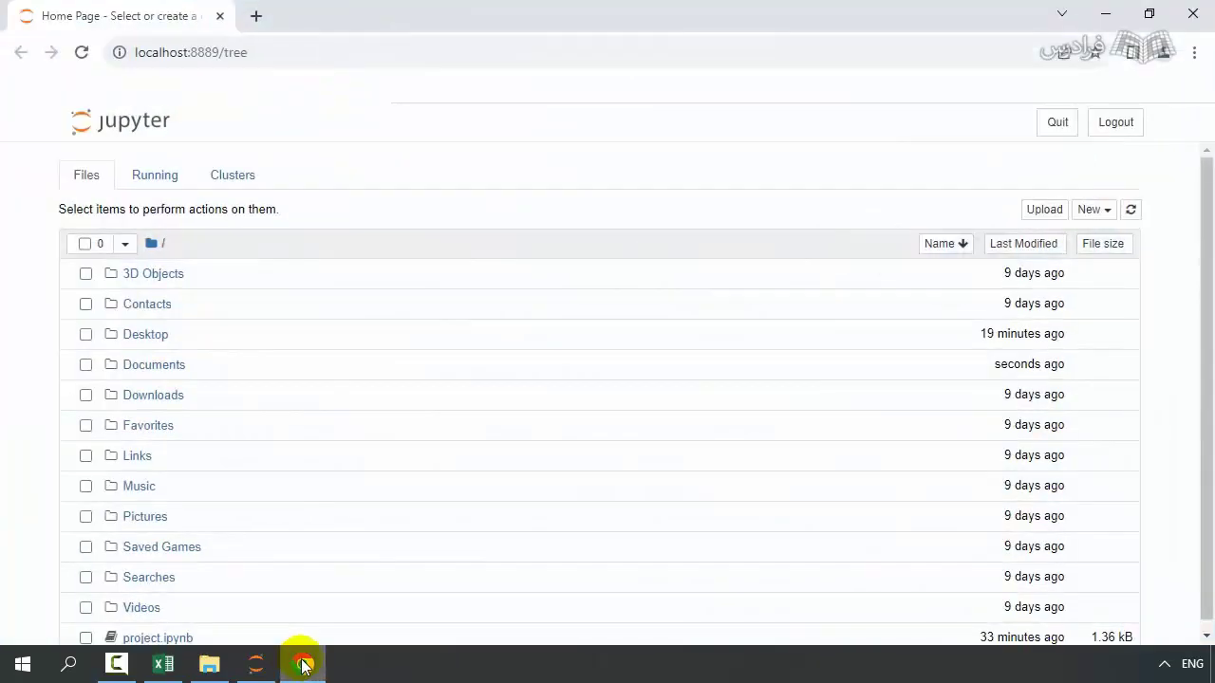
{"action": "left_click", "coordinate": [157, 367]}
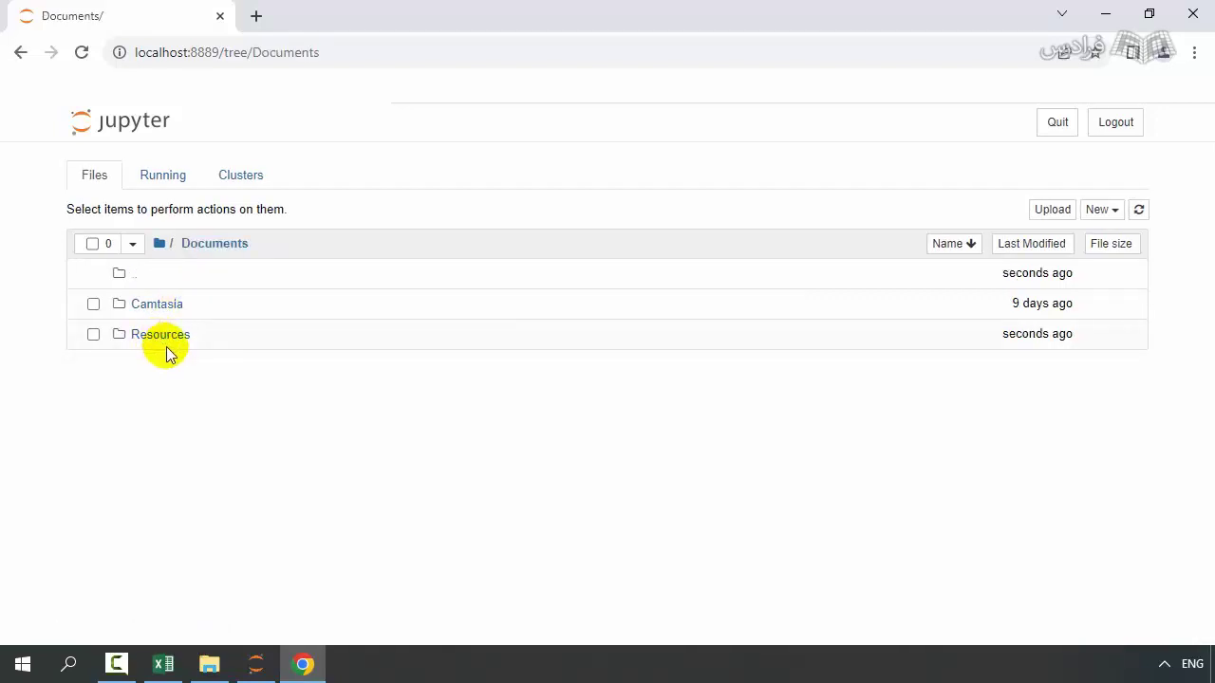
{"action": "left_click", "coordinate": [170, 346]}
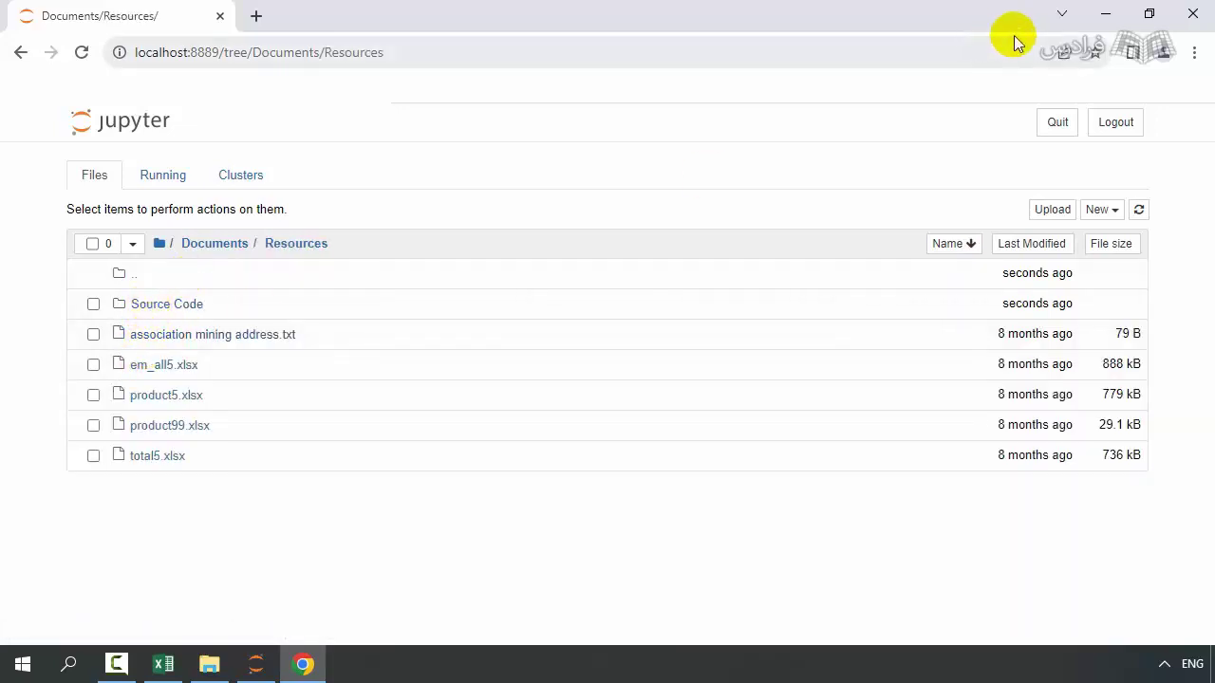
Compare the files in the desktop's Resources folder with Jupyter's listing of the copied folder.
{"action": "left_click", "coordinate": [1102, 15]}
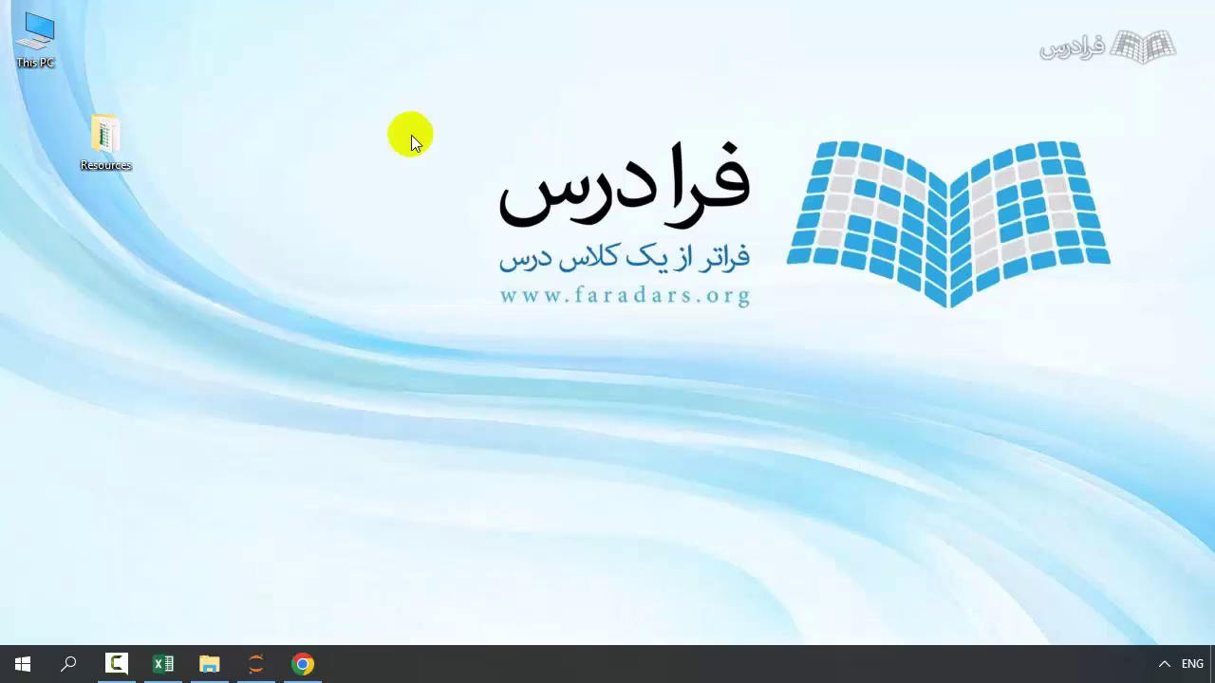
{"action": "double_click", "coordinate": [115, 142]}
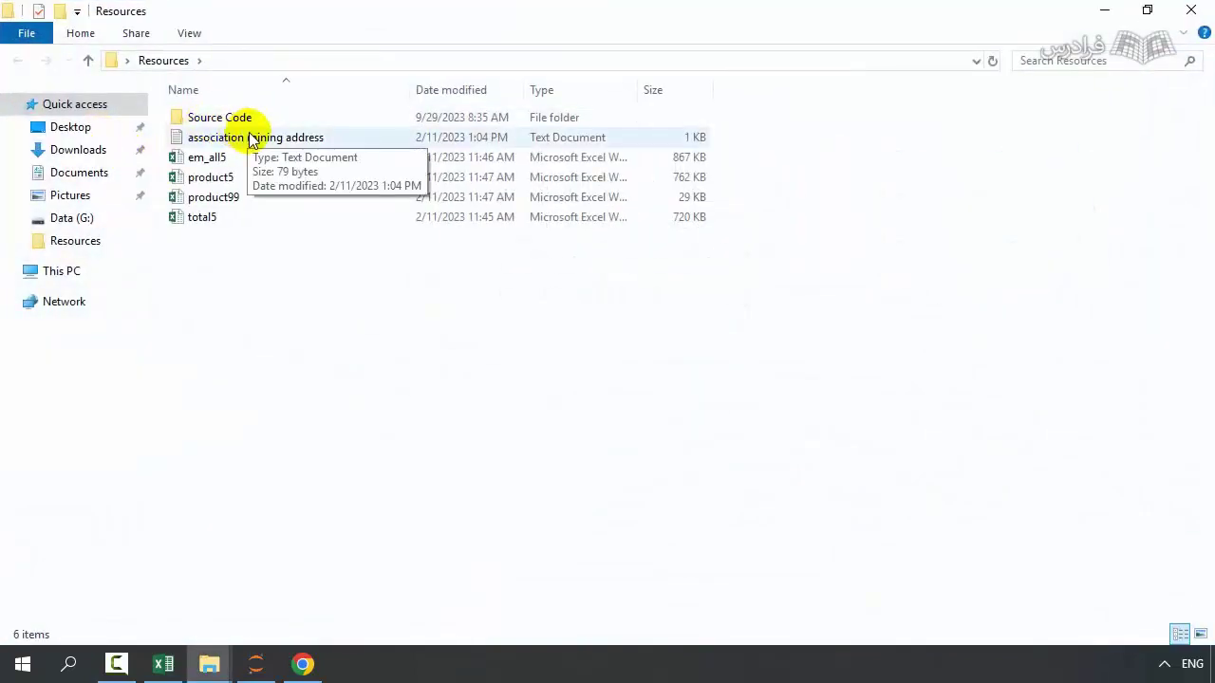
{"action": "left_click_drag", "start_coordinate": [203, 250], "coordinate": [203, 170]}
{"action": "left_click", "coordinate": [428, 426]}
{"action": "left_click", "coordinate": [303, 665]}
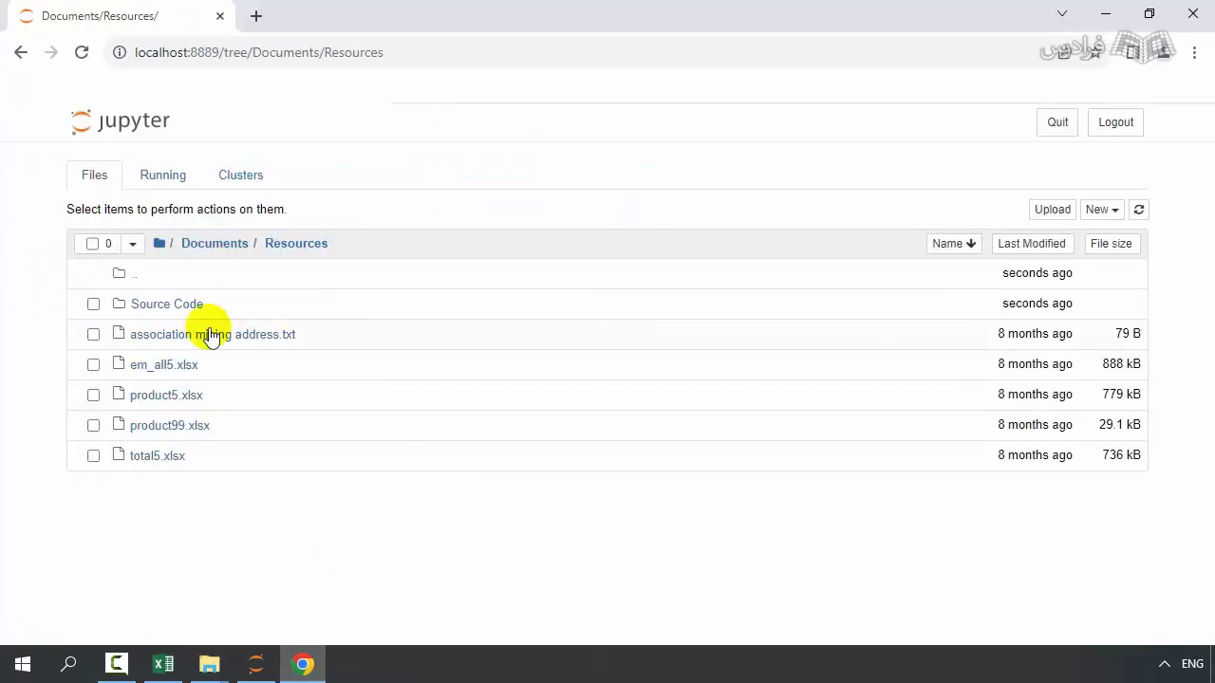
Open the clean .ipynb notebook from the Source Code folder.
{"action": "left_click", "coordinate": [159, 306]}
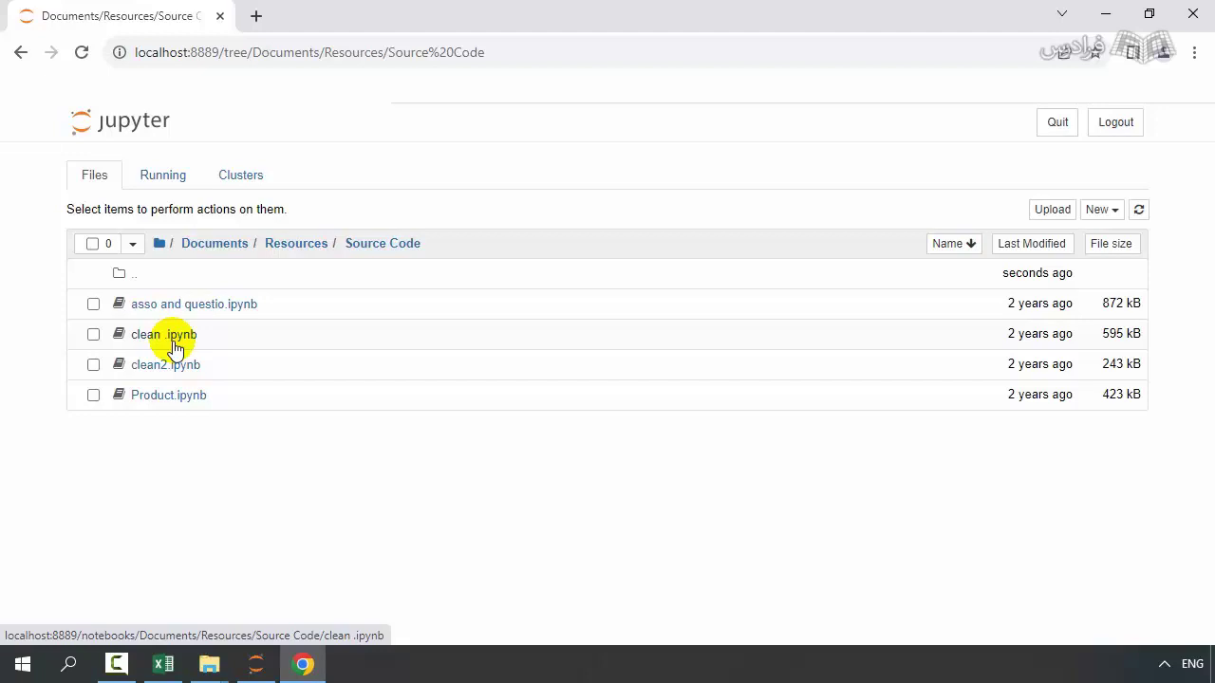
{"action": "left_click", "coordinate": [128, 336]}
{"action": "left_click", "coordinate": [168, 338]}
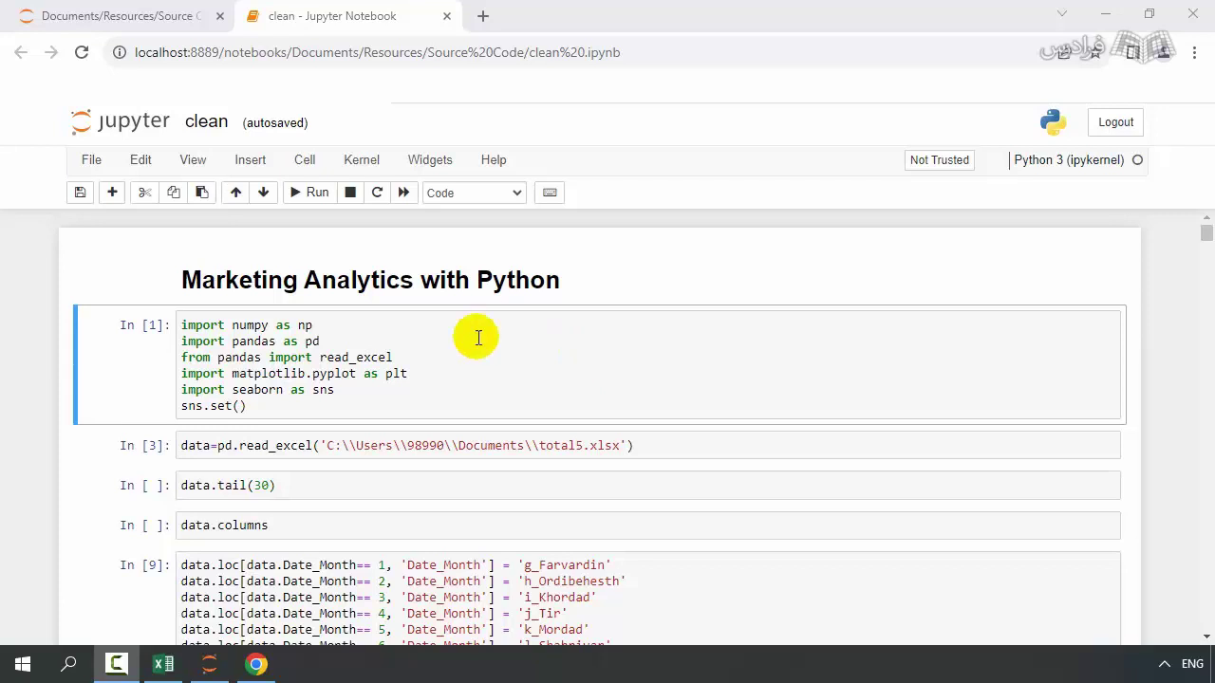
Open the "Marketing Analytics with Python" title cell for editing and choose Markdown as its cell type.
{"action": "left_click", "coordinate": [304, 255]}
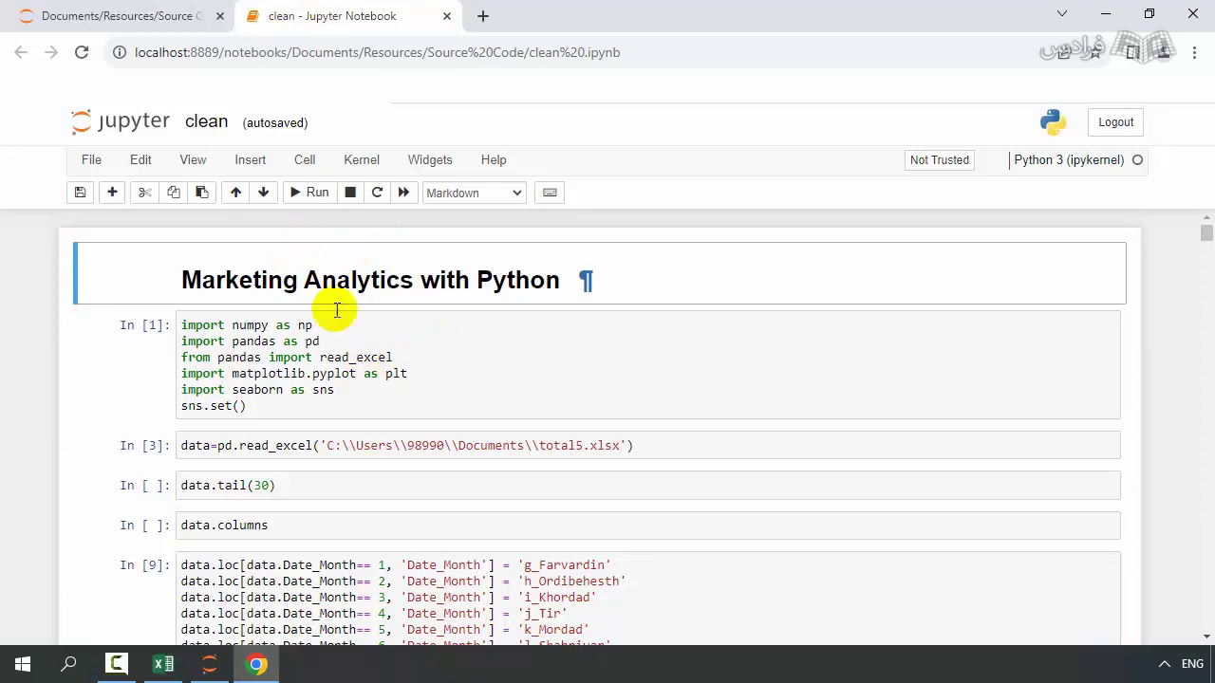
{"action": "double_click", "coordinate": [321, 263]}
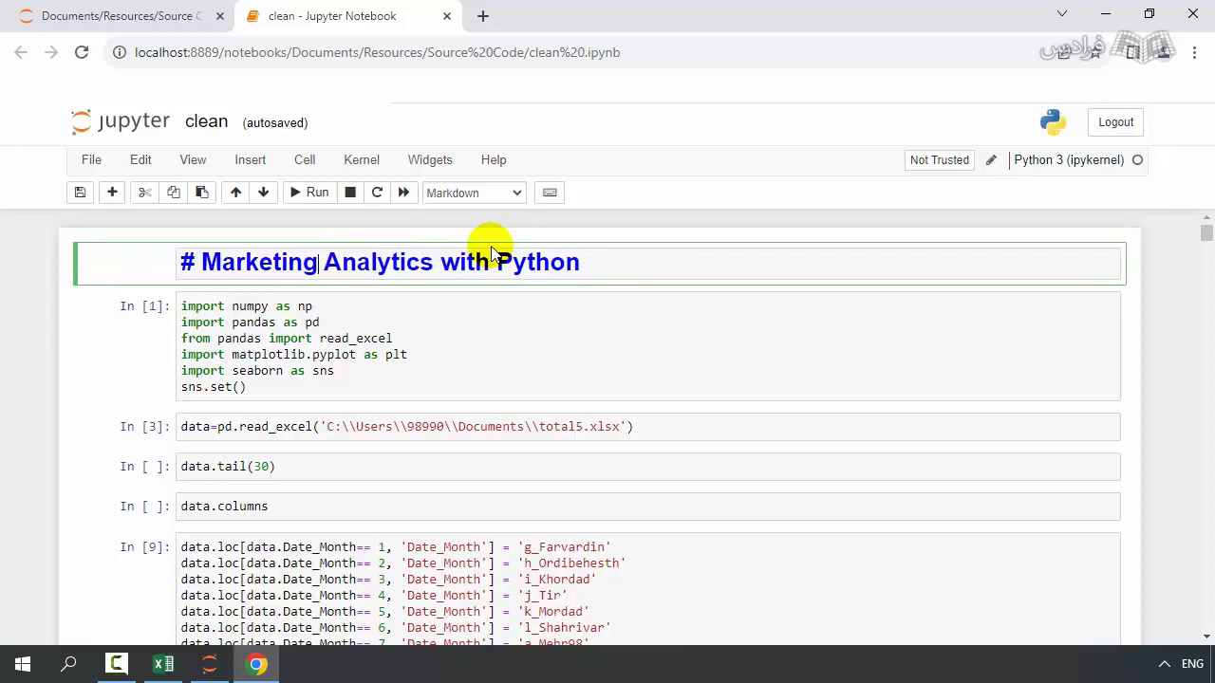
{"action": "left_click", "coordinate": [518, 195]}
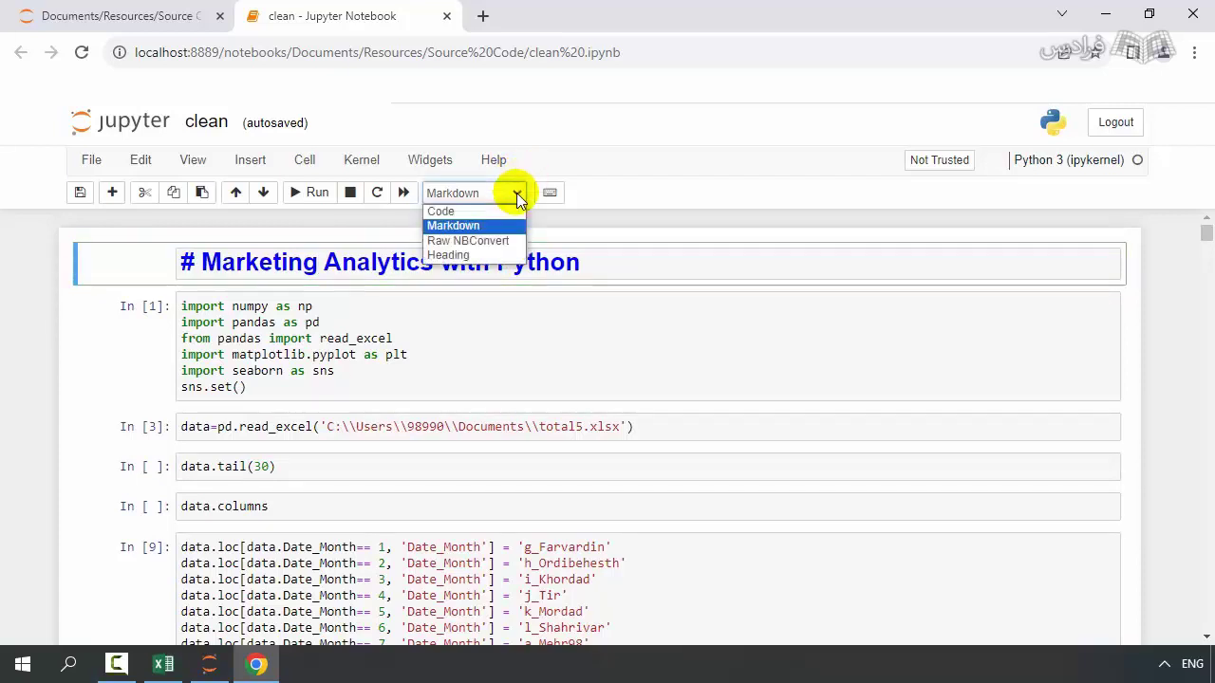
{"action": "left_click", "coordinate": [473, 228]}
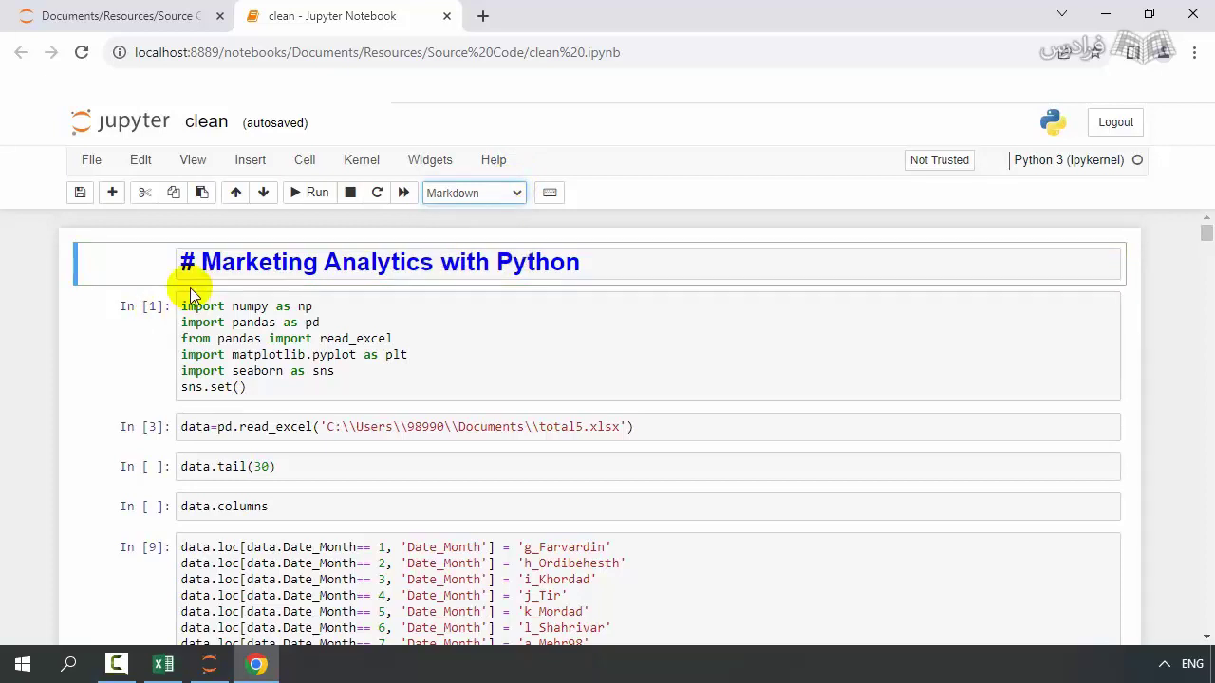
Try to change the title cell's type to Heading, and dismiss the notice about markdown headings.
{"action": "double_click", "coordinate": [195, 263]}
{"action": "left_click", "coordinate": [517, 195]}
{"action": "left_click", "coordinate": [474, 258]}
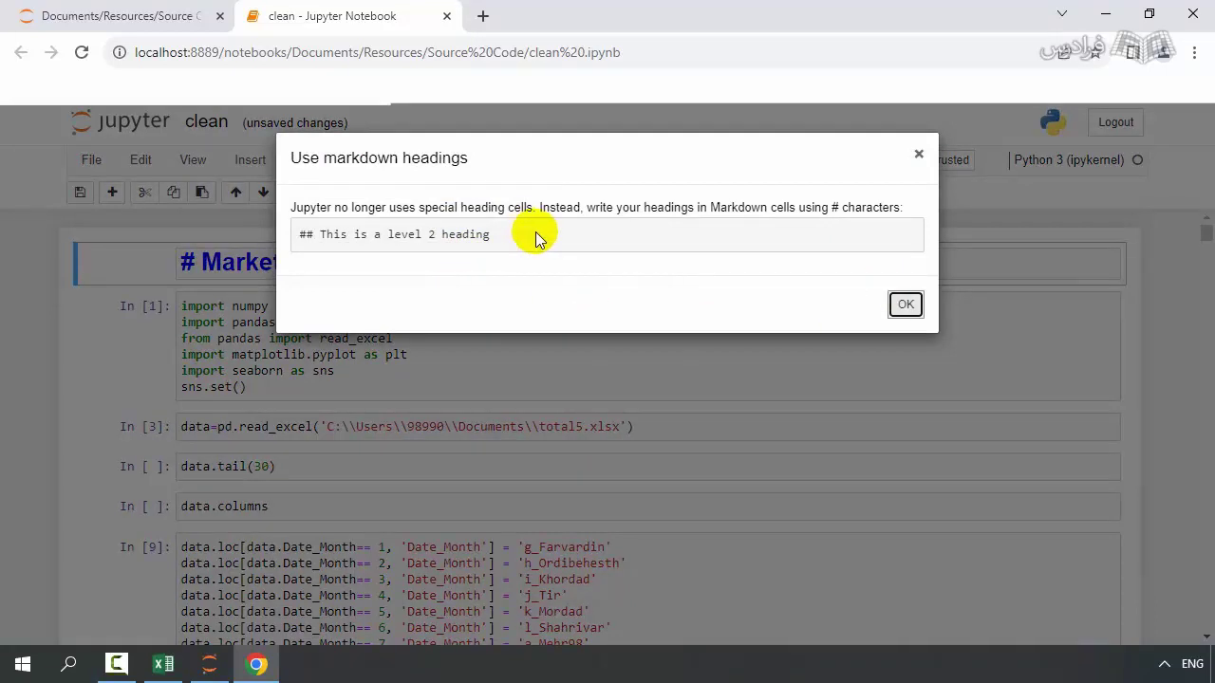
{"action": "left_click", "coordinate": [905, 304]}
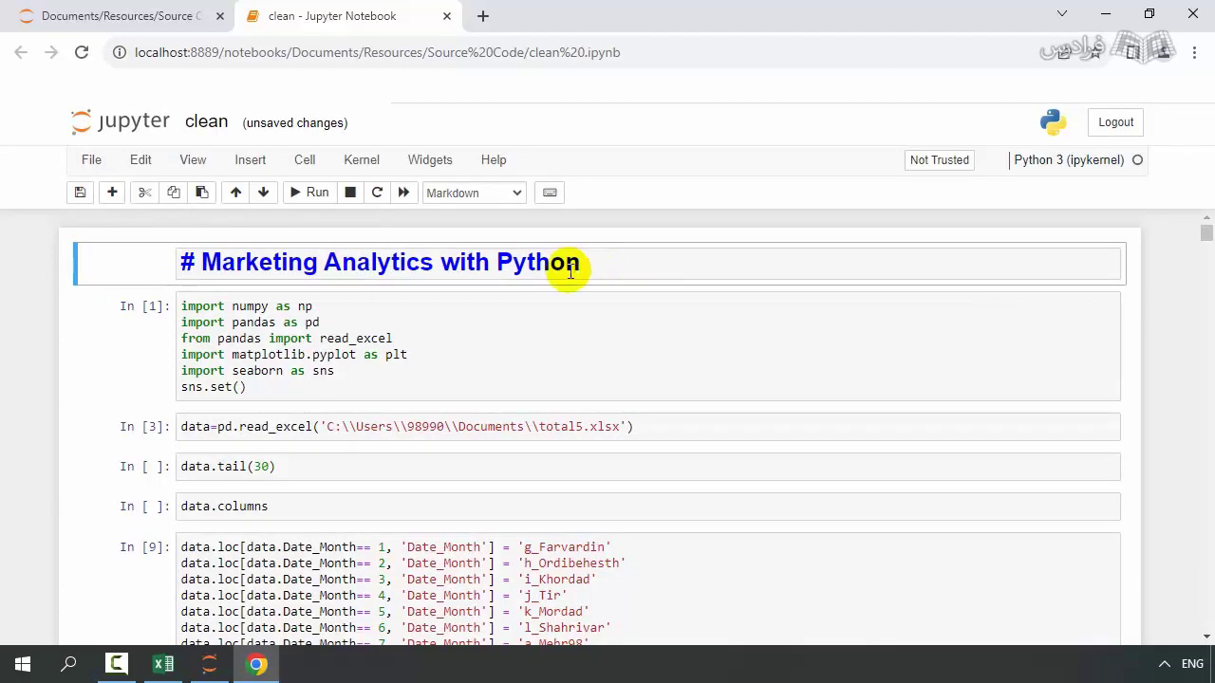
Run the title cell to render "# Marketing Analytics with Python" as a heading.
{"action": "left_click", "coordinate": [316, 199]}
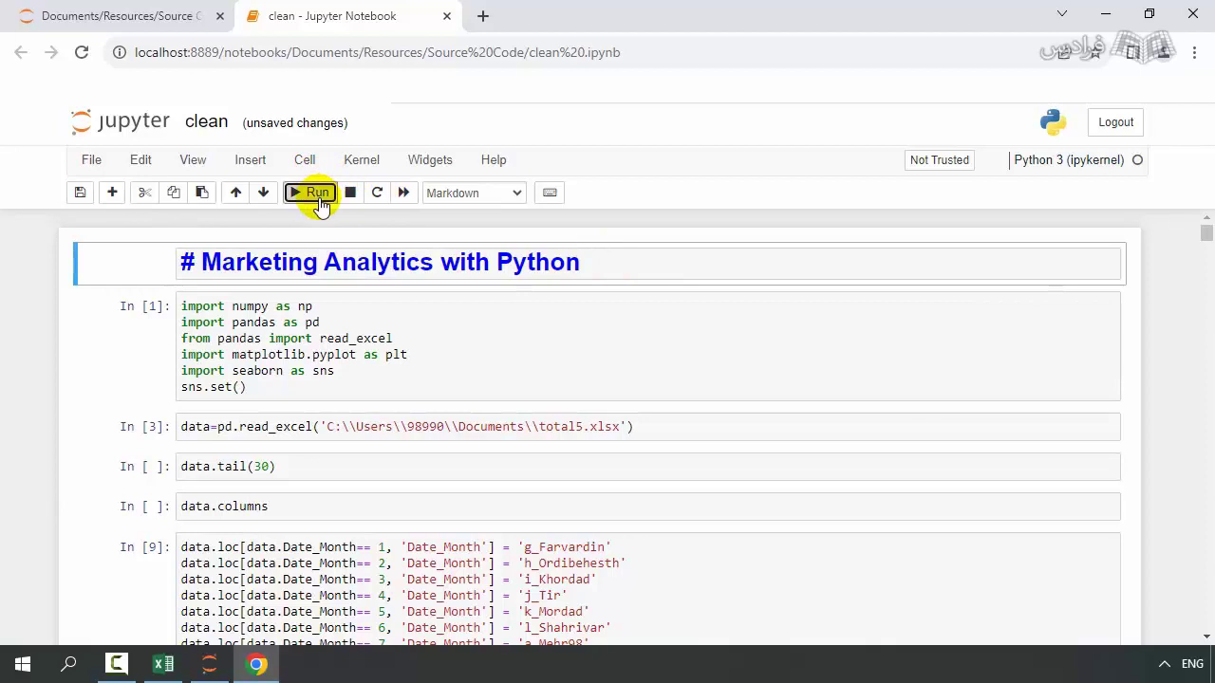
{"action": "left_click", "coordinate": [671, 276]}
{"action": "key", "text": "shift+Return"}
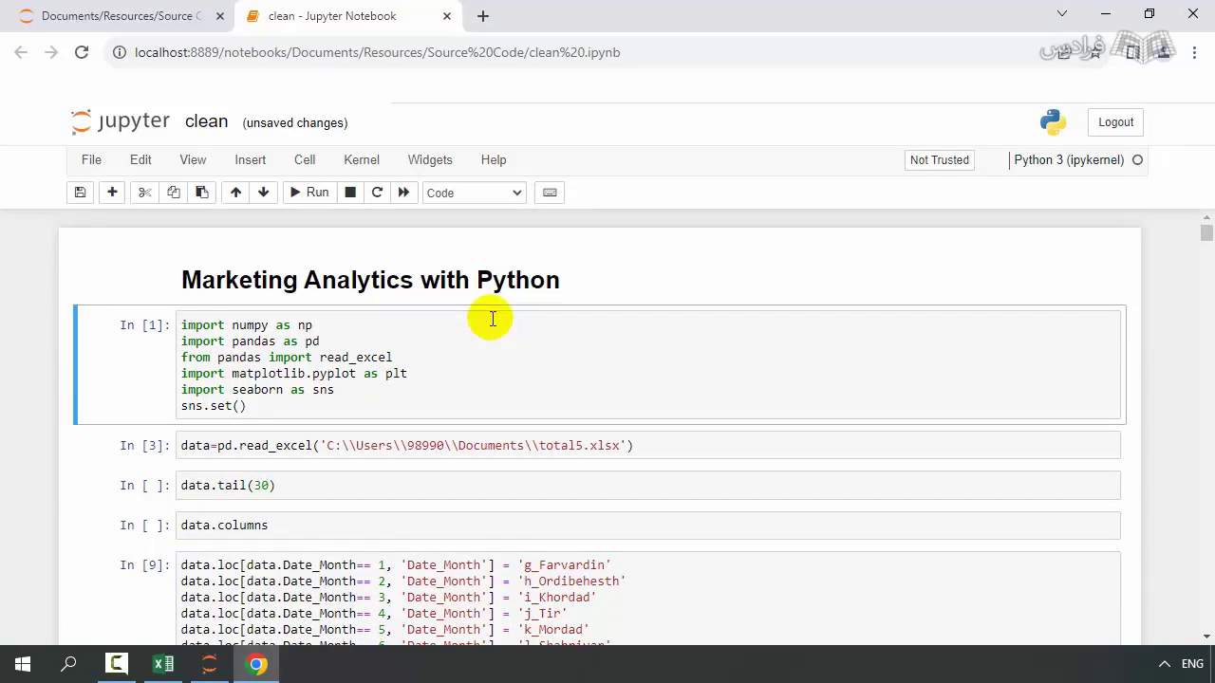
Remove the # mark from the title cell and run it to render the title as plain text.
{"action": "left_click", "coordinate": [393, 279]}
{"action": "double_click", "coordinate": [393, 279]}
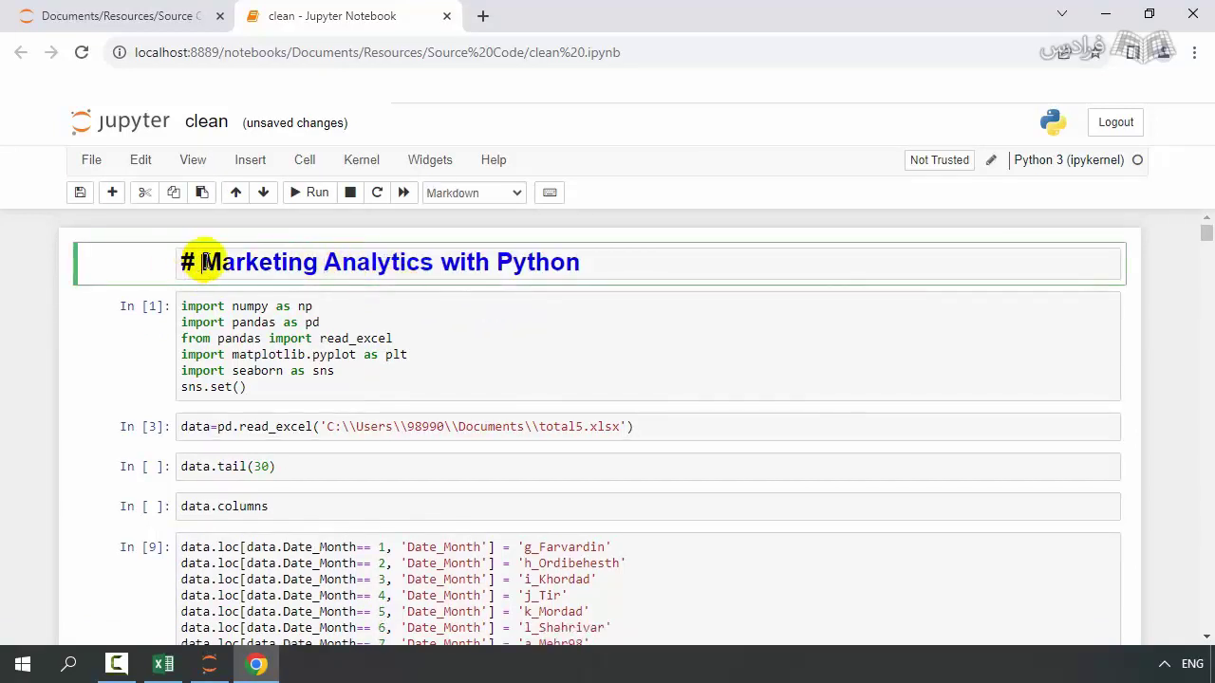
{"action": "key", "text": "shift+Return"}
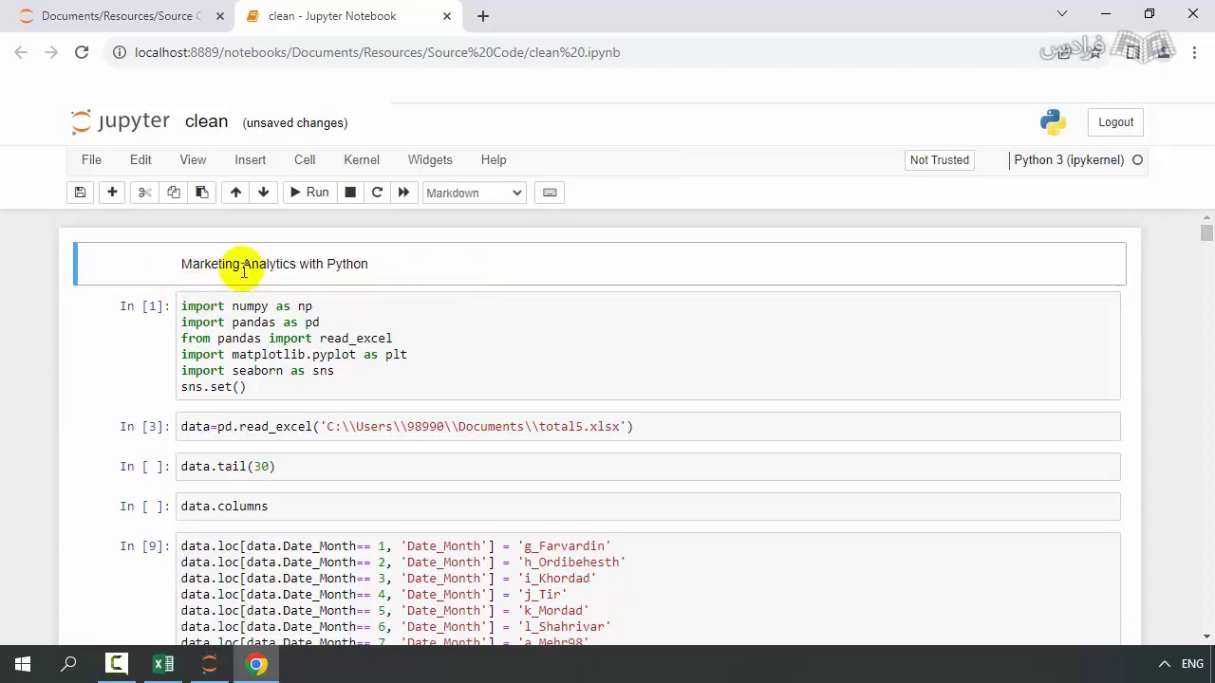
Edit the title cell to read "#Marketing Data Analytics with Python".
{"action": "double_click", "coordinate": [205, 260]}
{"action": "left_click", "coordinate": [182, 263]}
{"action": "type", "text": "#"}
{"action": "left_click", "coordinate": [261, 265]}
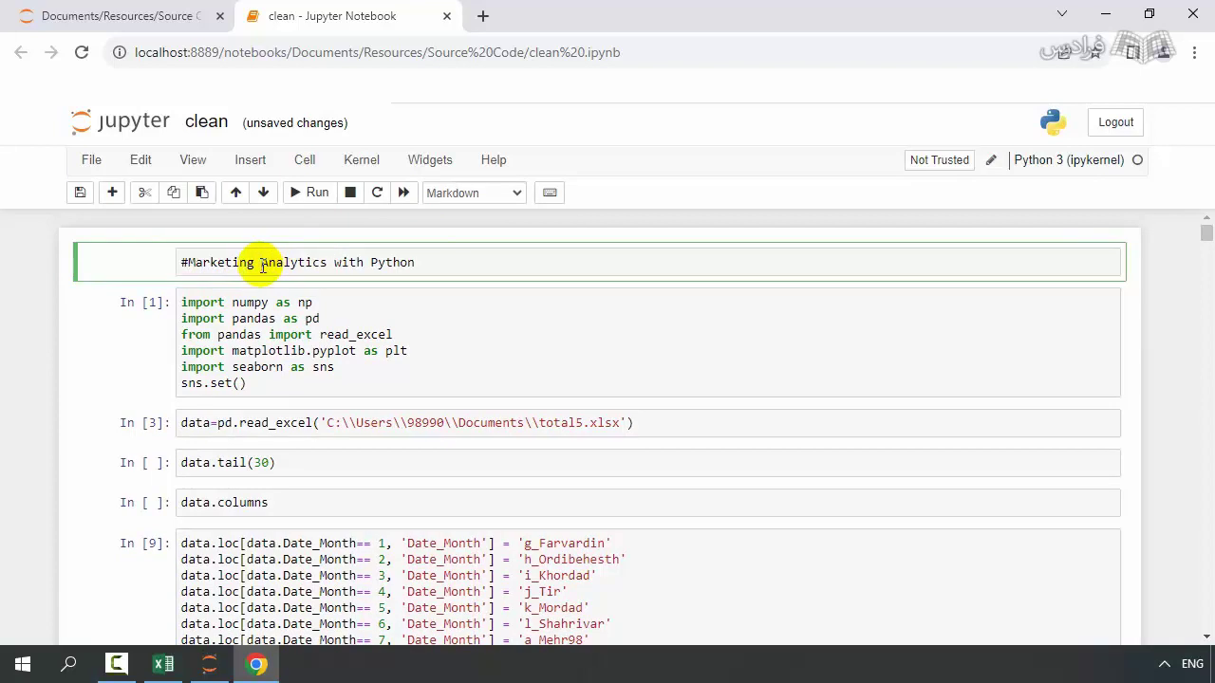
{"action": "type", "text": "Data"}
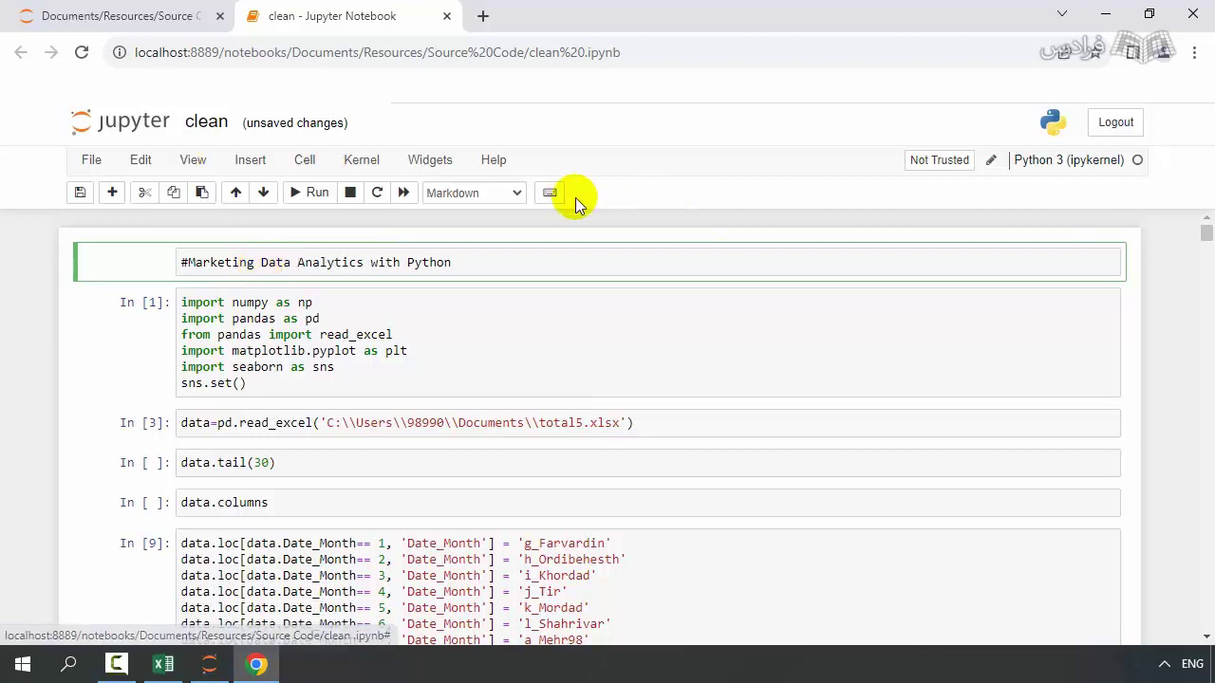
Change the title cell's type to Heading, dismiss the notice, and run the cell to render "Marketing Data Analytics with Python" as a heading.
{"action": "left_click", "coordinate": [503, 193]}
{"action": "left_click", "coordinate": [515, 254]}
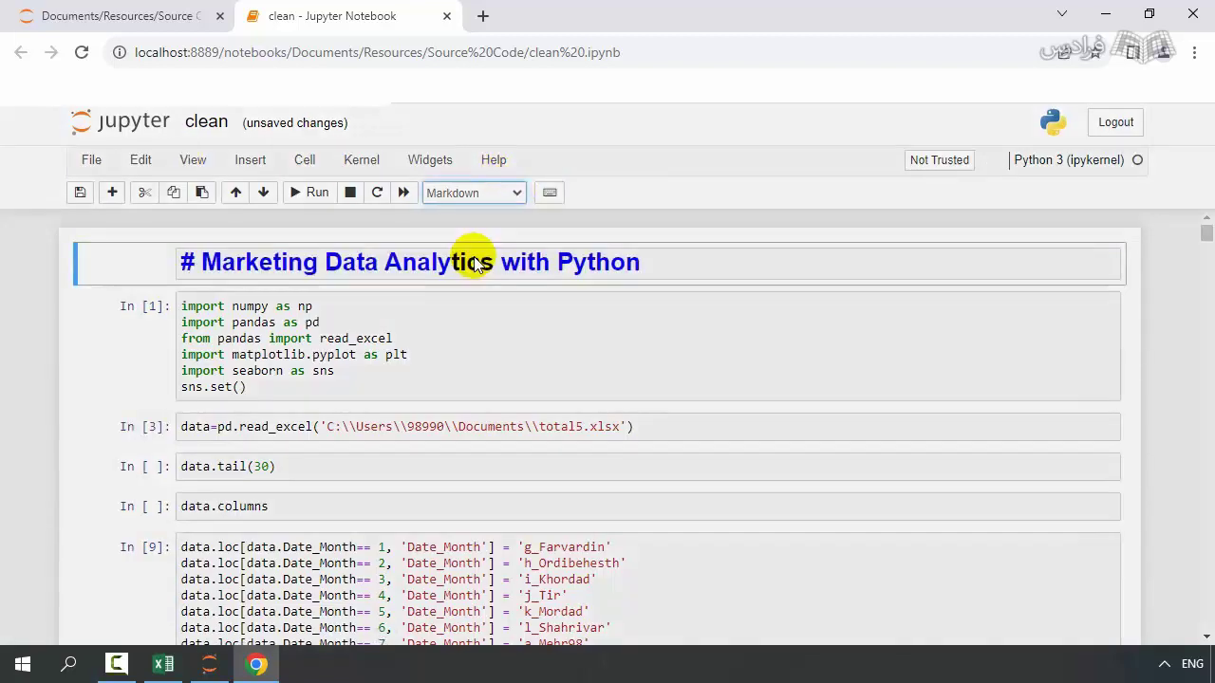
{"action": "left_click", "coordinate": [907, 306]}
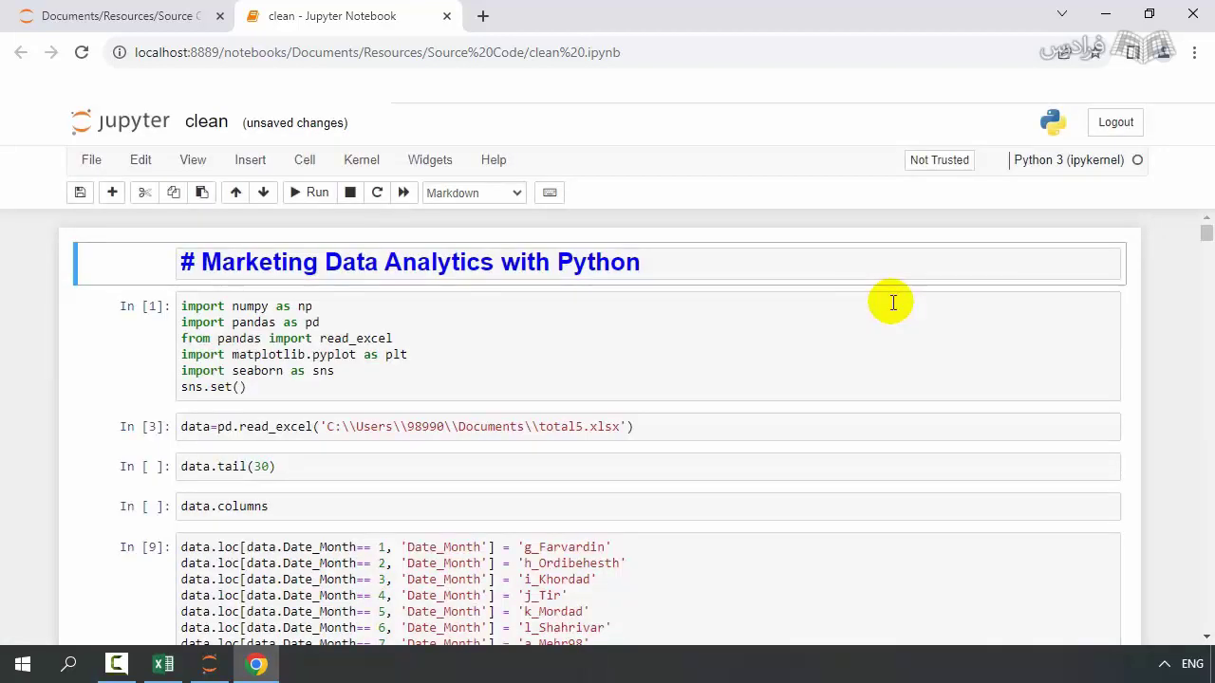
{"action": "key", "text": "shift+Return"}
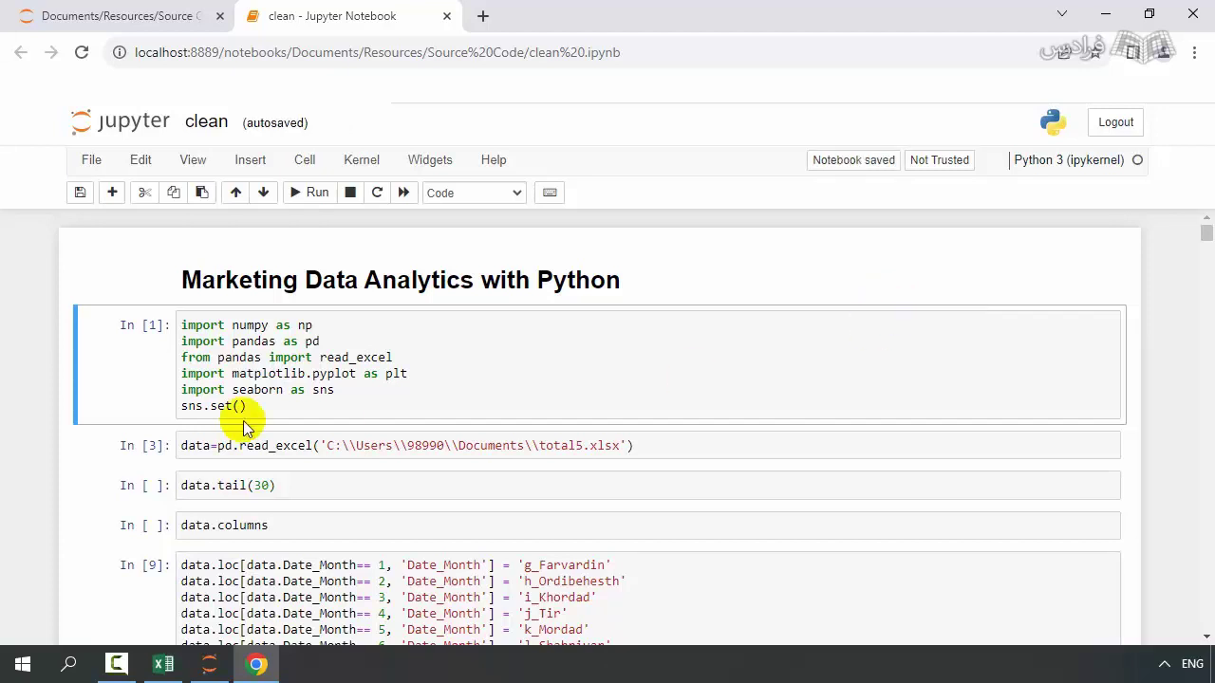
{"action": "left_click", "coordinate": [247, 254]}
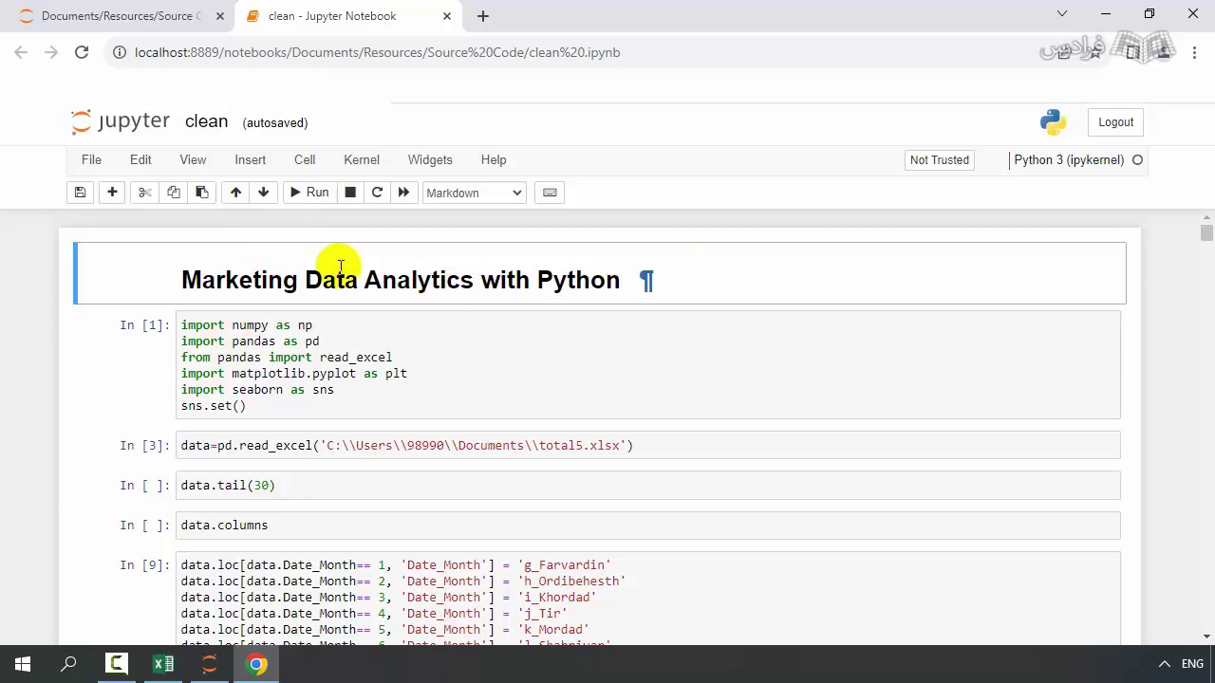
{"action": "left_click", "coordinate": [111, 192]}
{"action": "left_click", "coordinate": [187, 328]}
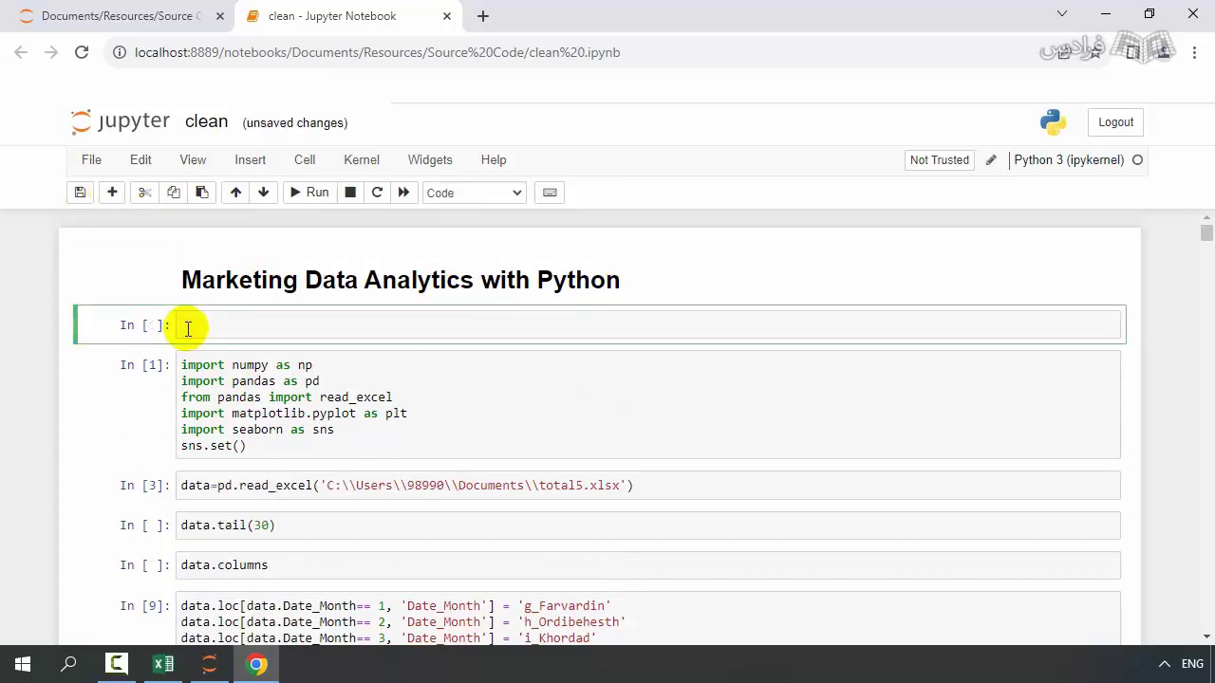
{"action": "type", "text": "#"}
{"action": "key", "text": "BackSpace"}
{"action": "key", "text": "Escape"}
{"action": "key", "text": "d"}
{"action": "key", "text": "d"}
{"action": "left_click", "coordinate": [701, 281]}
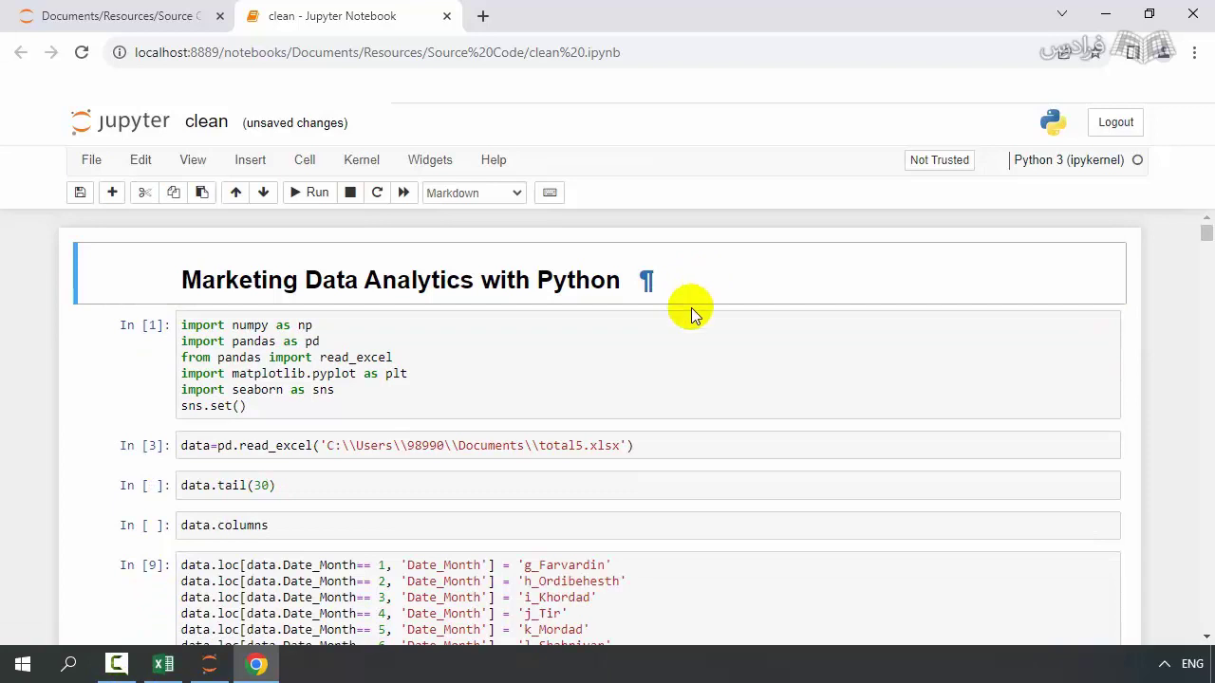
Remove the stray M after "np" in the import cell and run the cell to load the libraries.
{"action": "left_click", "coordinate": [432, 325]}
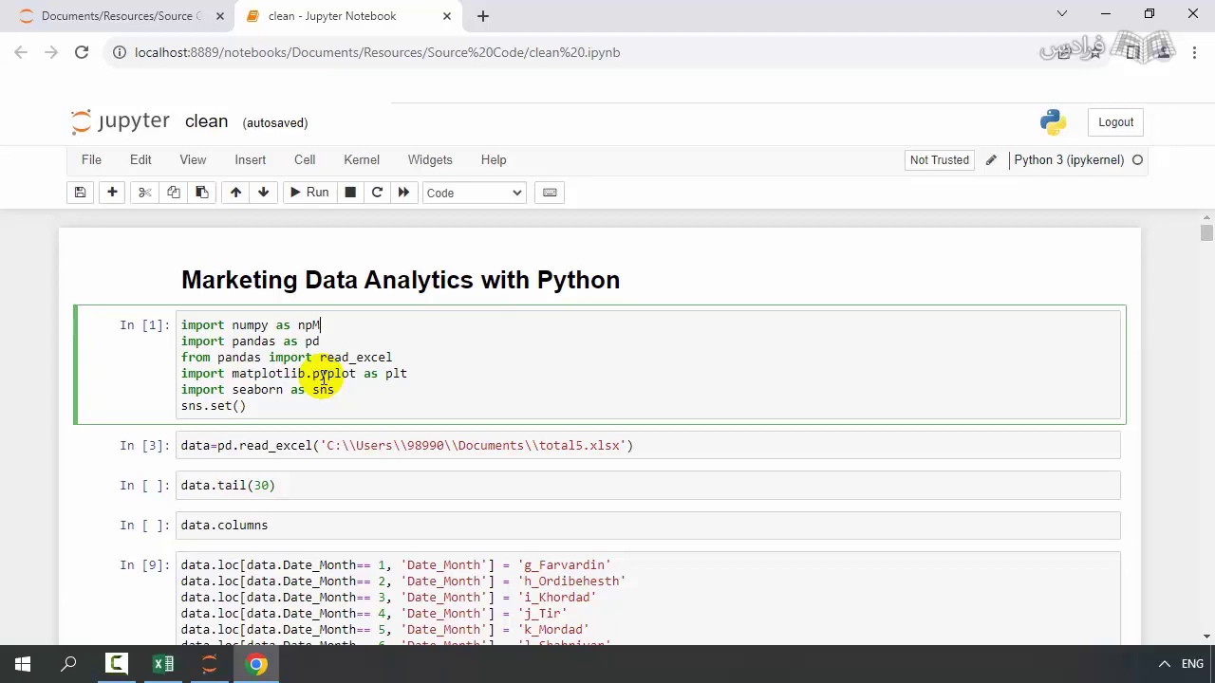
{"action": "key", "text": "BackSpace"}
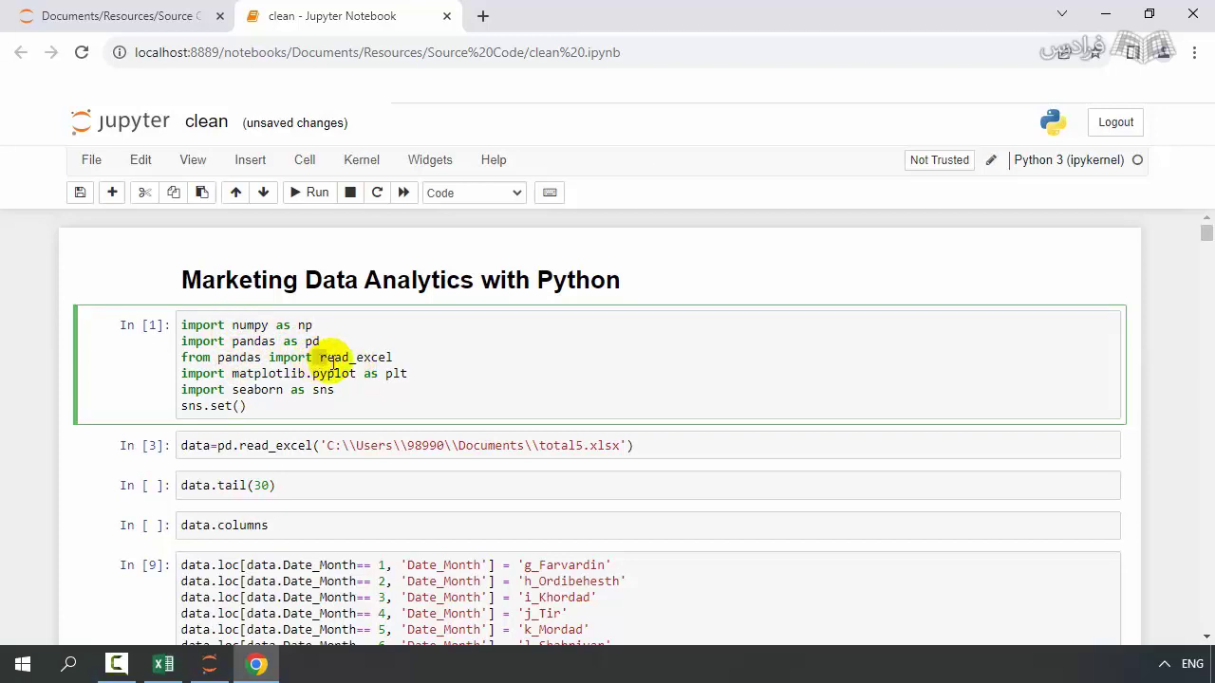
{"action": "left_click", "coordinate": [418, 355]}
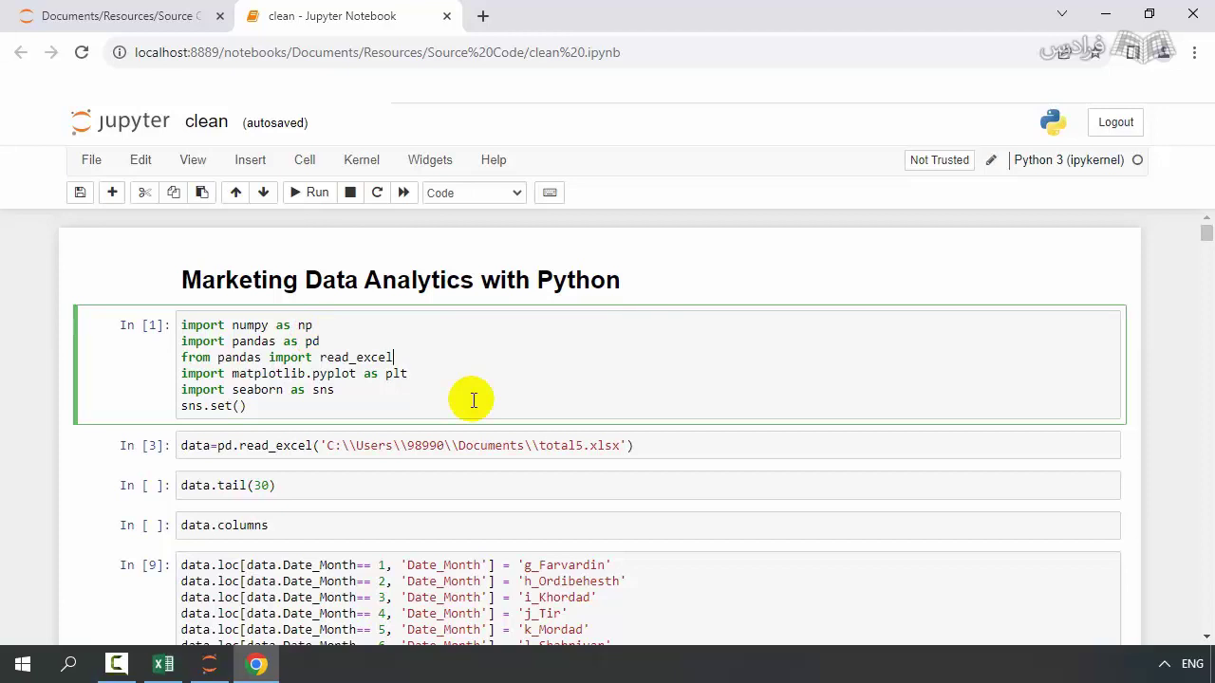
{"action": "key", "text": "shift+Return"}
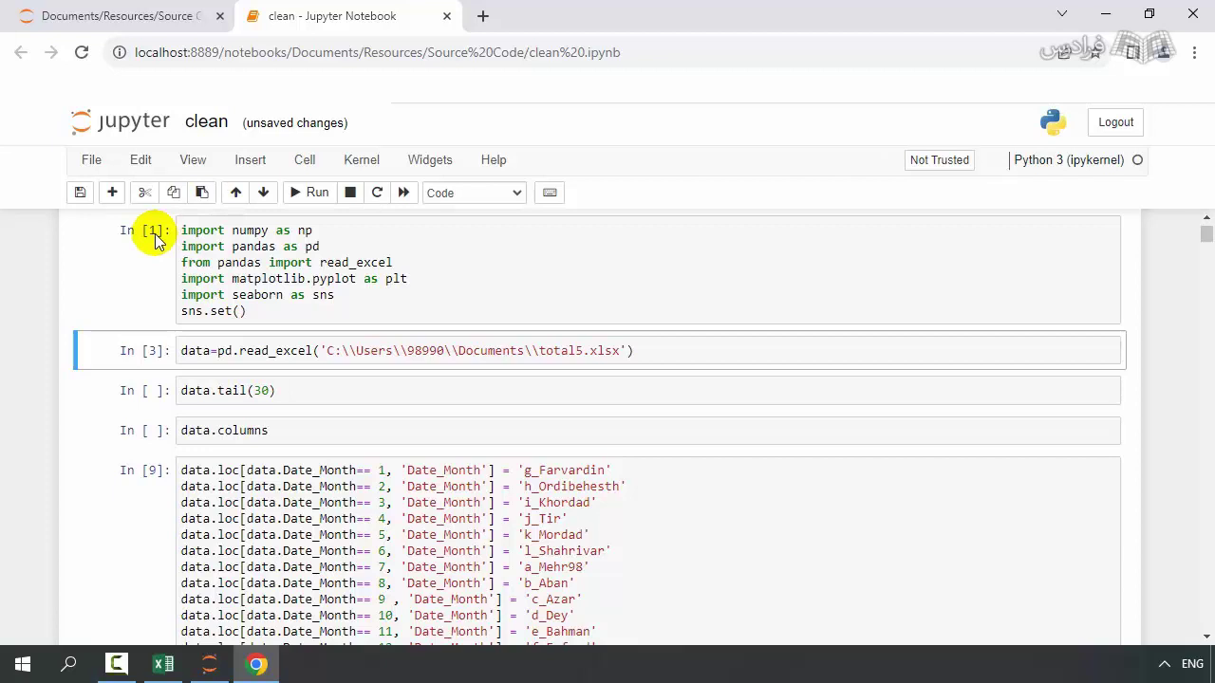
{"action": "scroll", "coordinate": [363, 372], "scroll_direction": "up", "scroll_amount": 1}
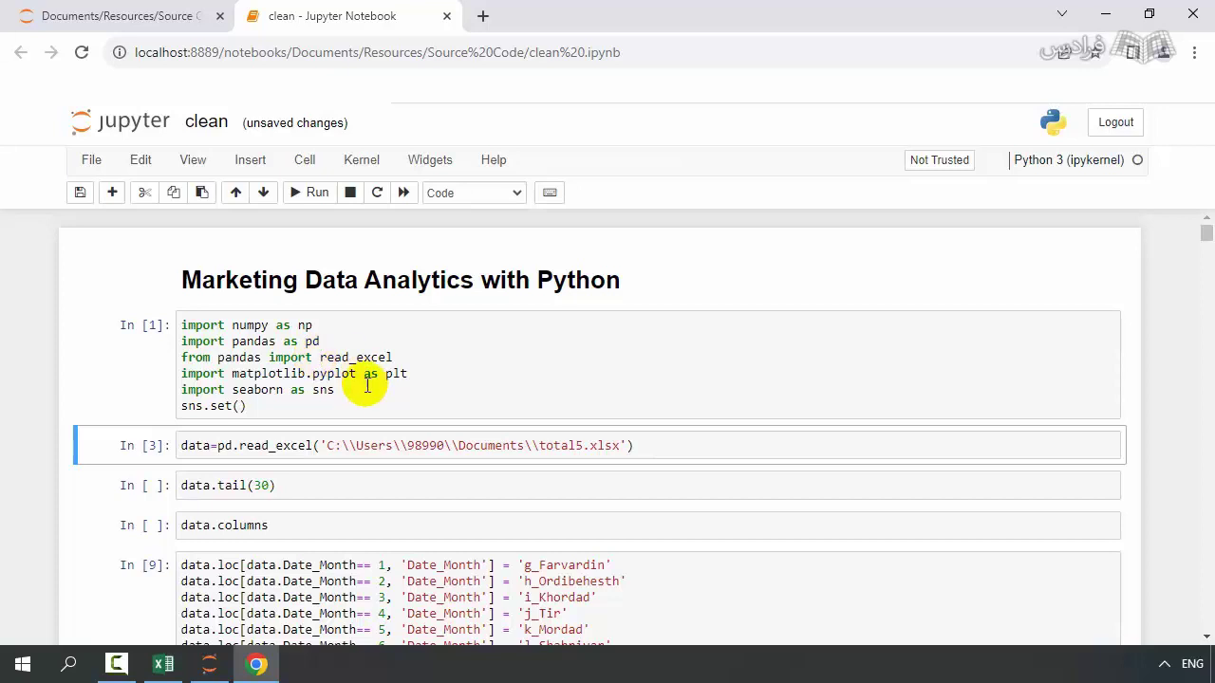
Try to load total5.xlsx by running the read_excel cell with its existing file path.
{"action": "scroll", "coordinate": [370, 380], "scroll_direction": "down", "scroll_amount": 1}
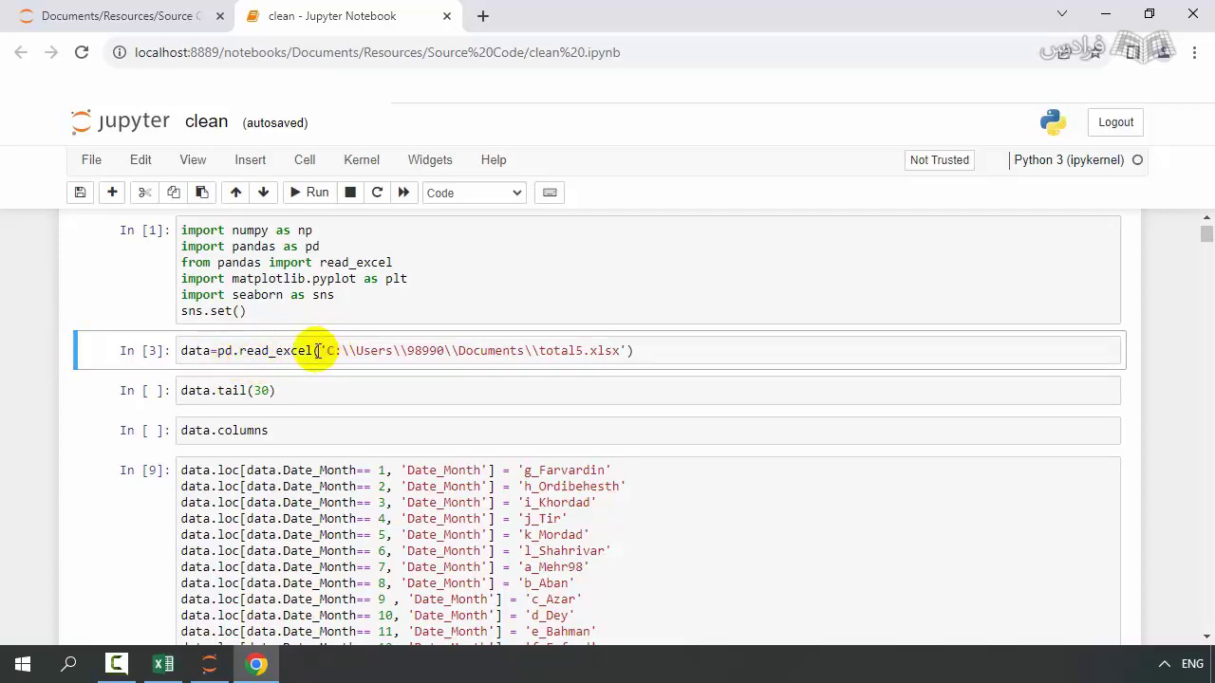
{"action": "left_click_drag", "start_coordinate": [317, 350], "coordinate": [630, 352]}
{"action": "left_click", "coordinate": [625, 352]}
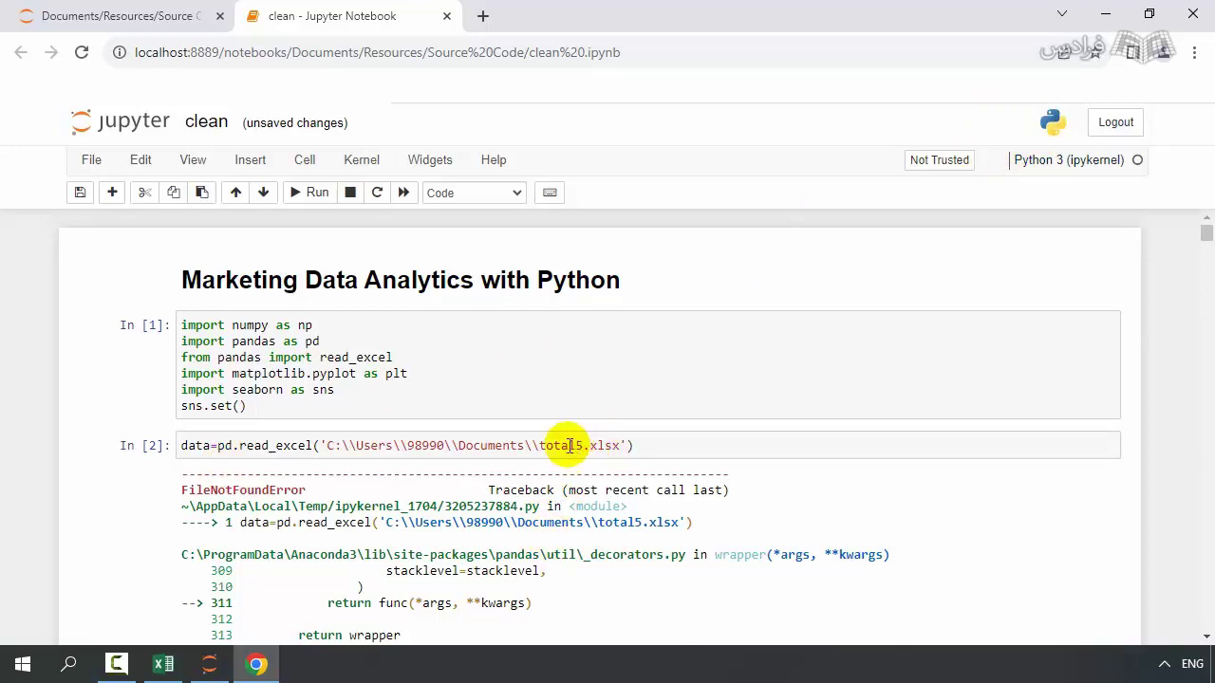
Check the contents of the Resources folder inside Documents in File Explorer, and return to This PC.
{"action": "left_click", "coordinate": [1104, 15]}
{"action": "left_click", "coordinate": [1091, 19]}
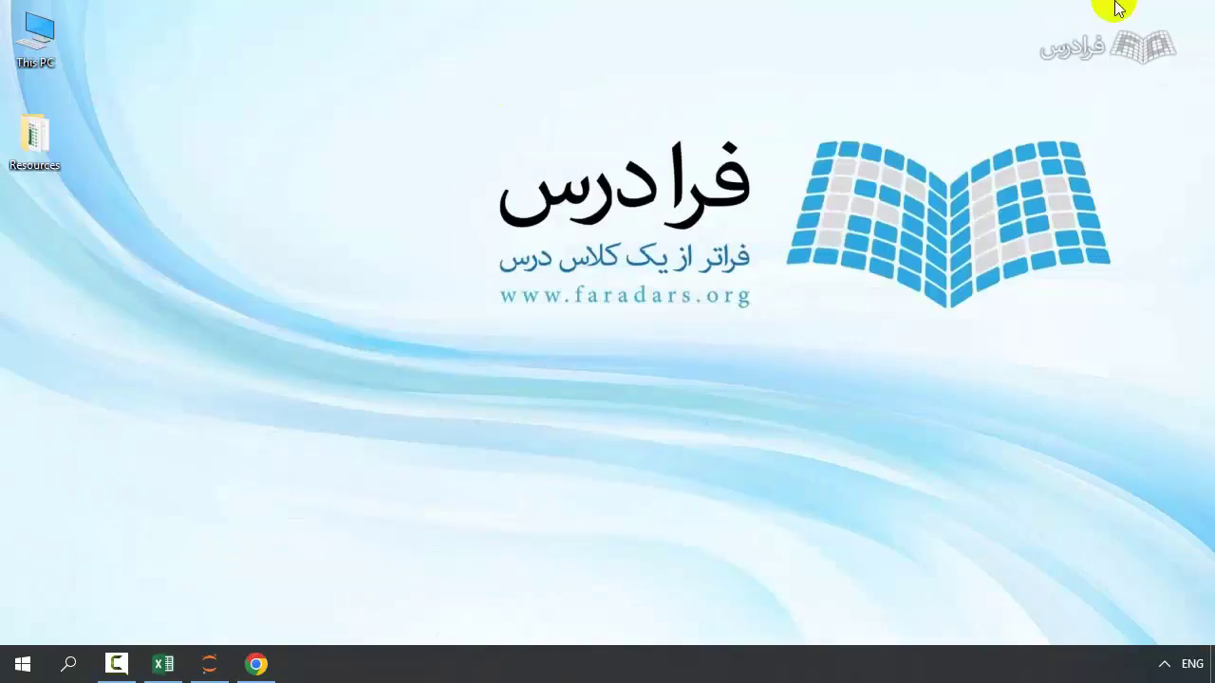
{"action": "double_click", "coordinate": [40, 136]}
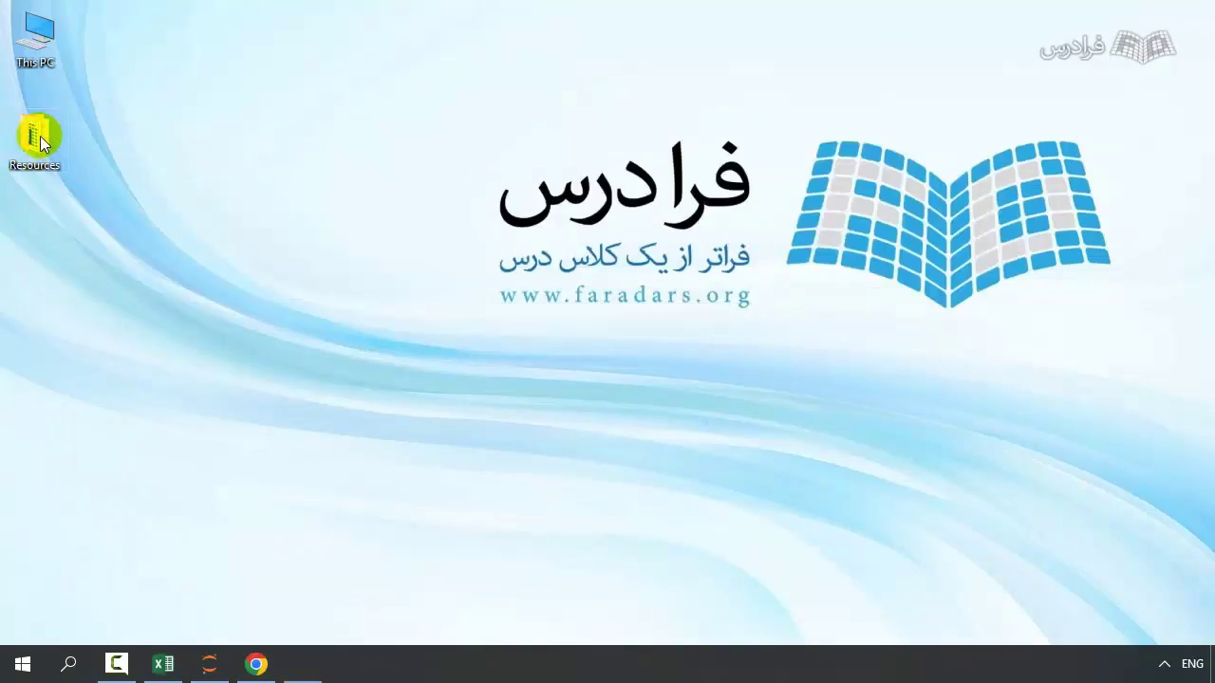
{"action": "left_click", "coordinate": [1198, 12]}
{"action": "double_click", "coordinate": [32, 62]}
{"action": "double_click", "coordinate": [806, 161]}
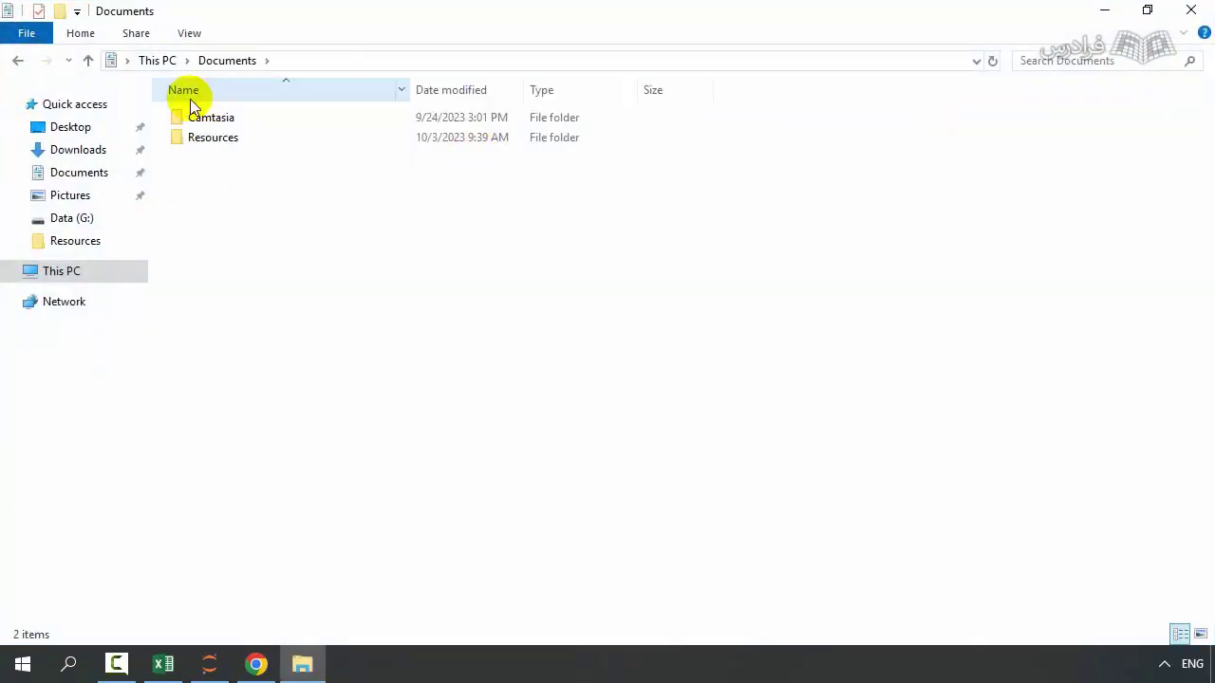
{"action": "double_click", "coordinate": [214, 137]}
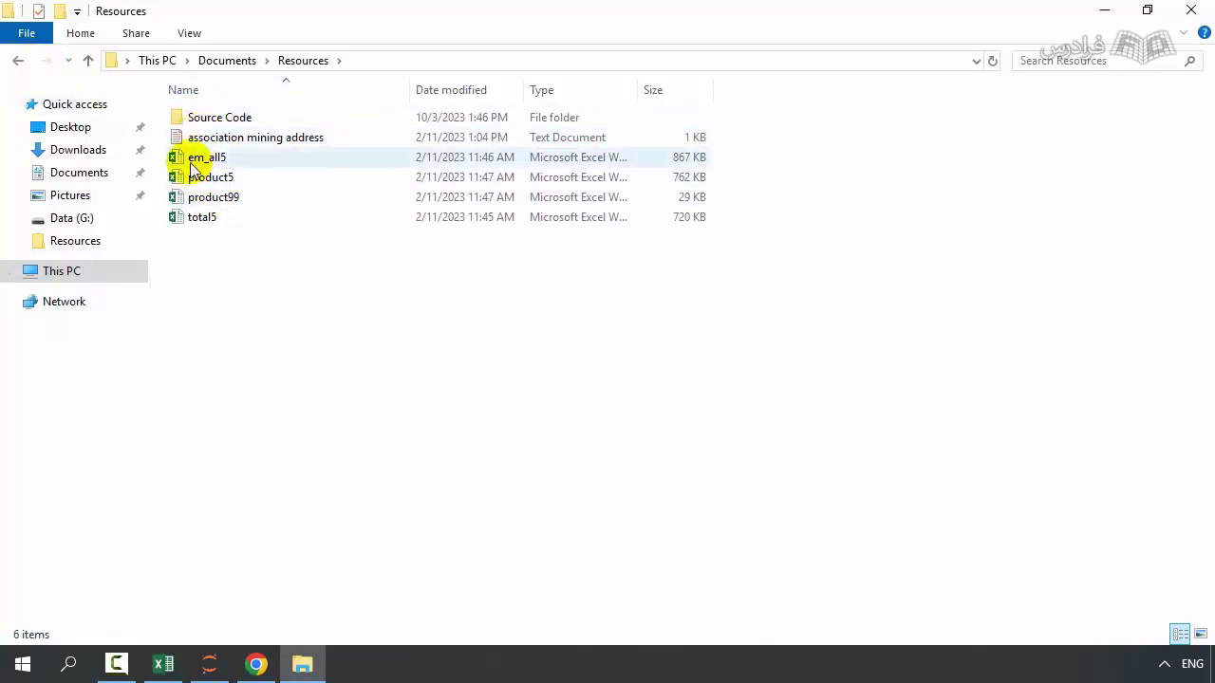
{"action": "left_click", "coordinate": [15, 63]}
{"action": "left_click", "coordinate": [15, 63]}
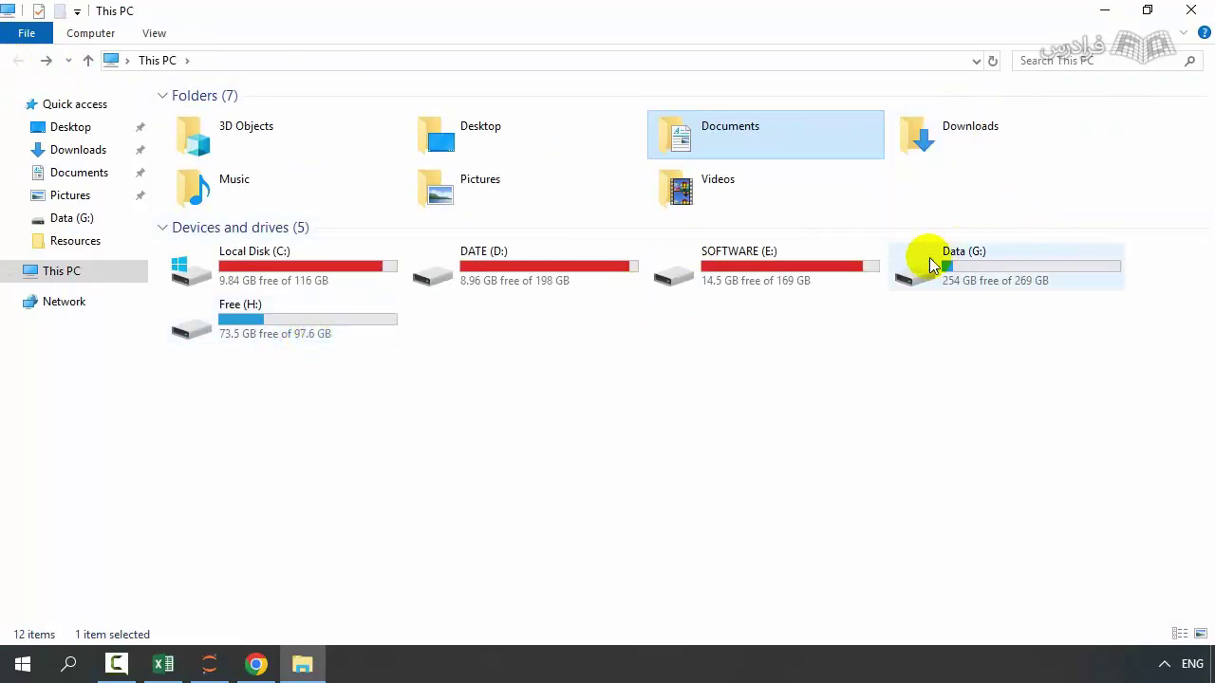
Open the Resources folder inside Documents and copy its full folder path.
{"action": "mouse_move", "coordinate": [929, 258]}
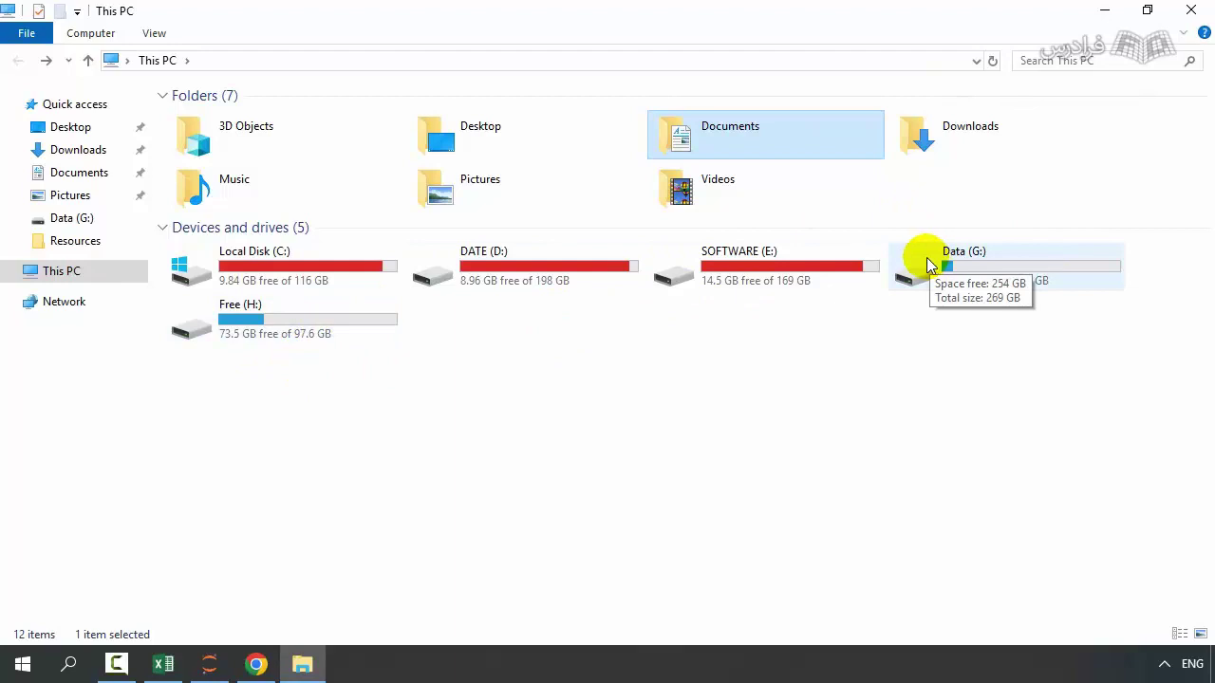
{"action": "mouse_move", "coordinate": [750, 138]}
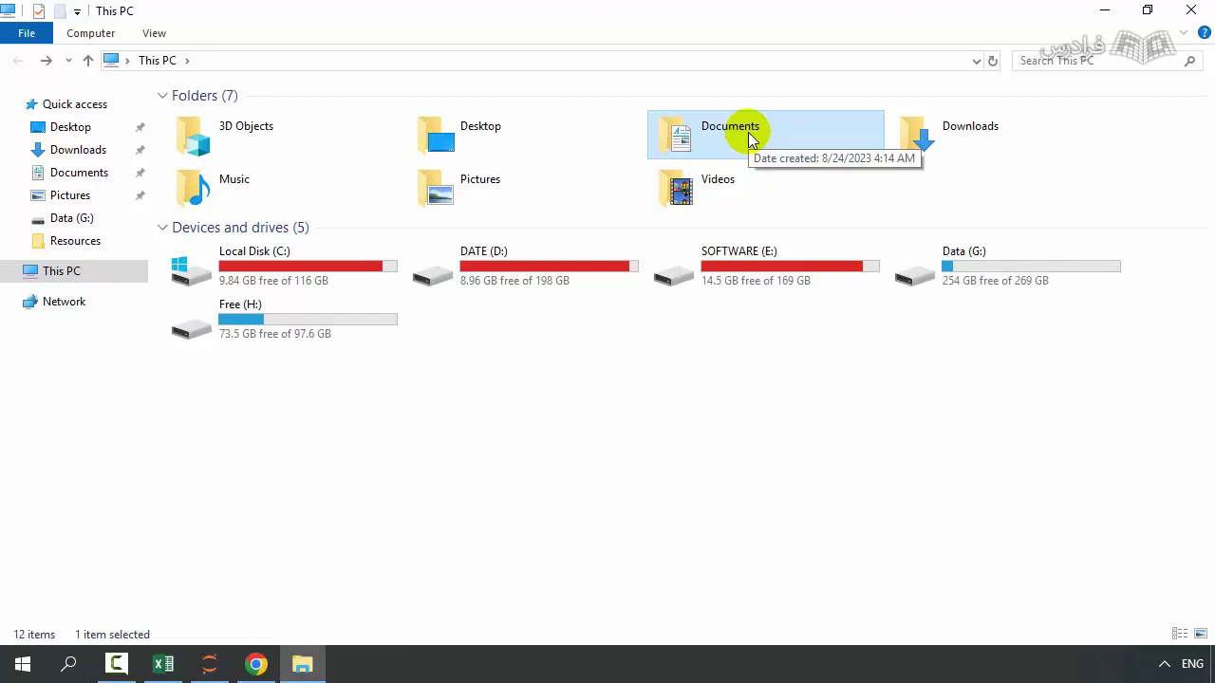
{"action": "double_click", "coordinate": [748, 133]}
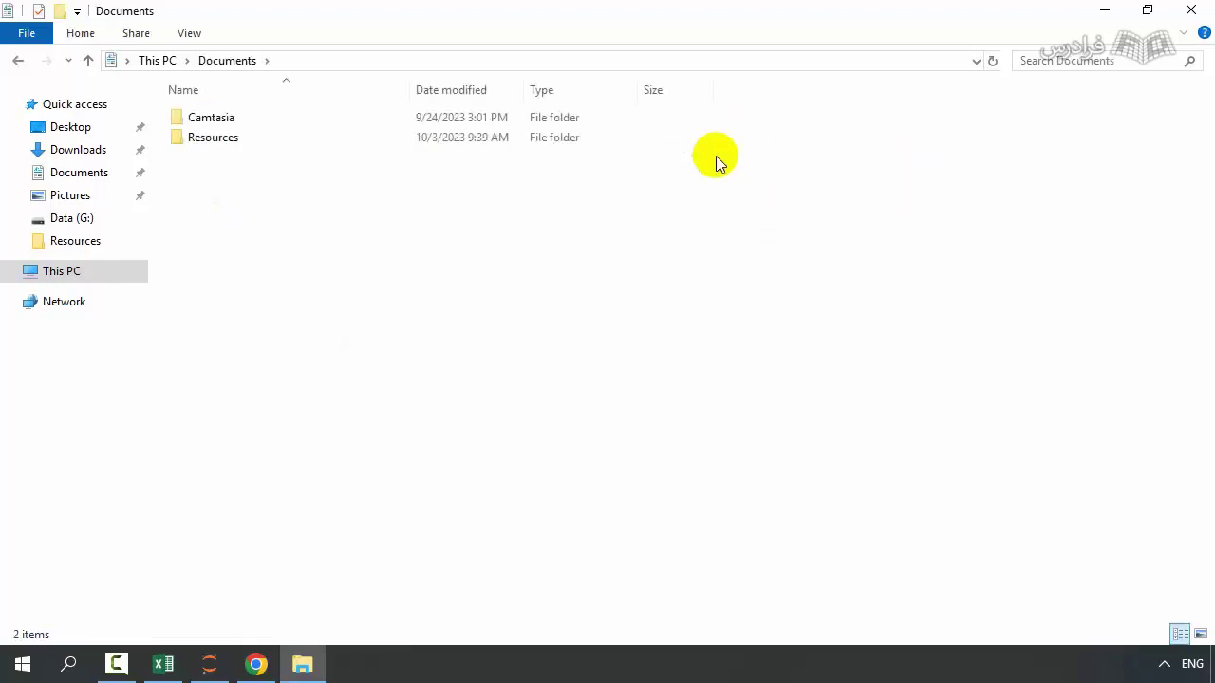
{"action": "double_click", "coordinate": [201, 139]}
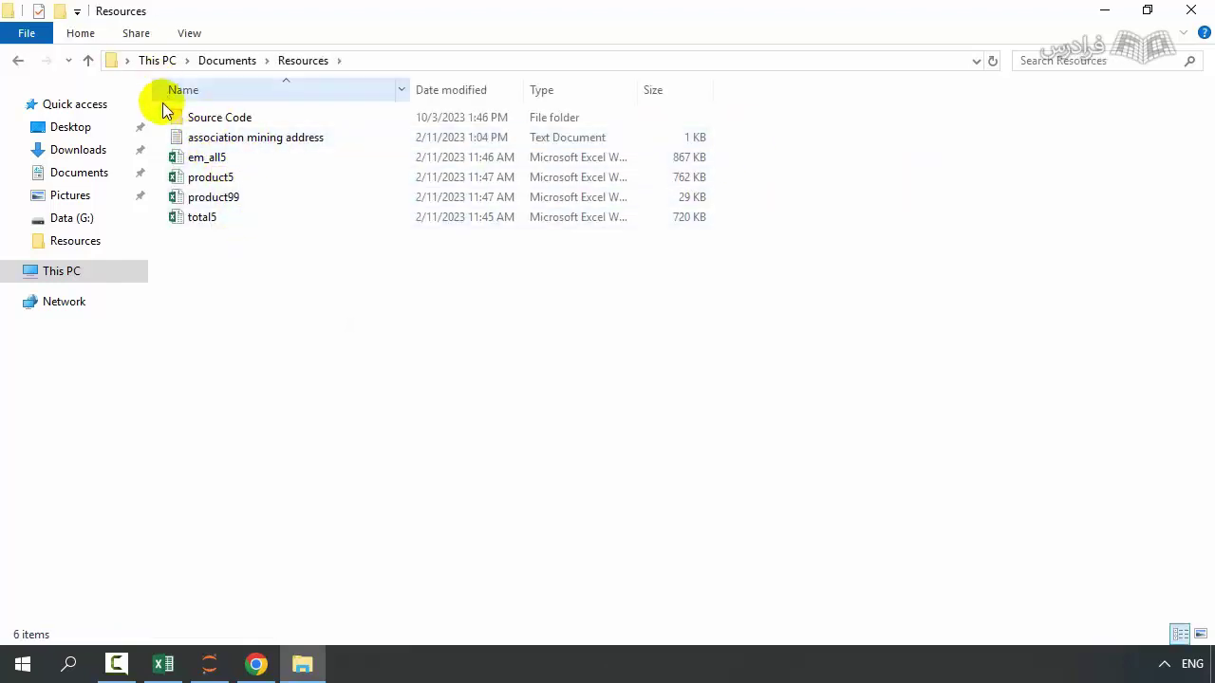
{"action": "left_click", "coordinate": [355, 63]}
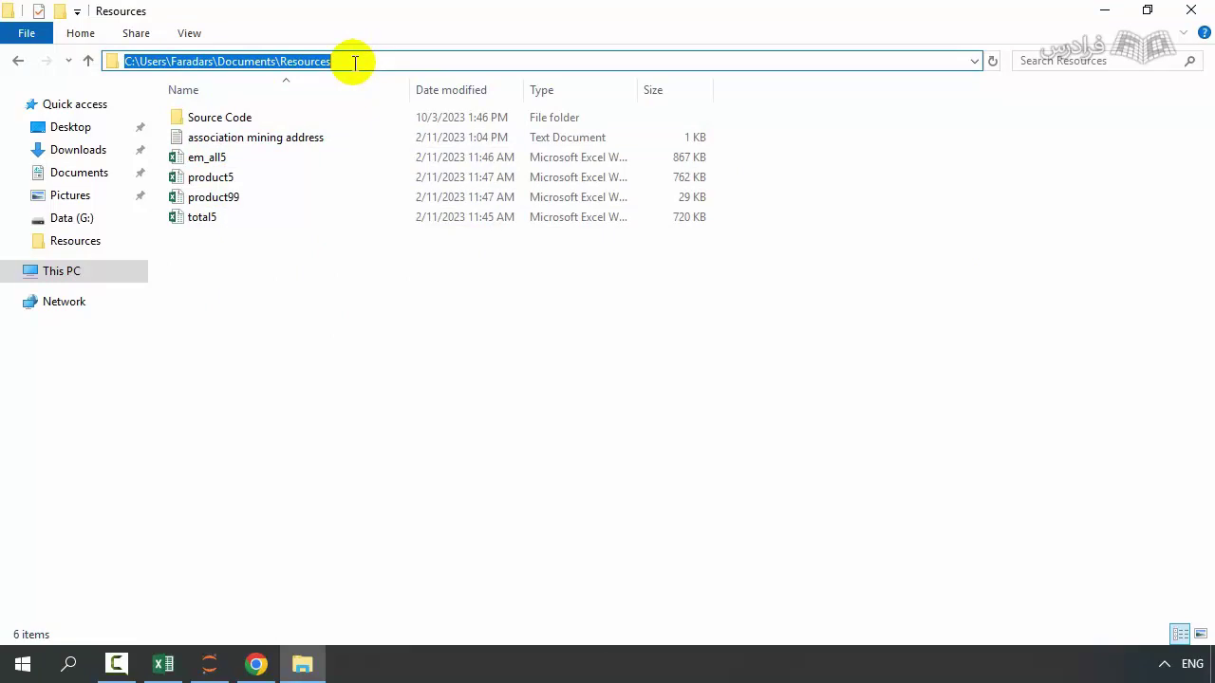
Switch to the notebook in Chrome, set the read_excel path to C:\Users\Faradars\Documents\Resources\total5.xlsx, and run the cell.
{"action": "left_click", "coordinate": [256, 664]}
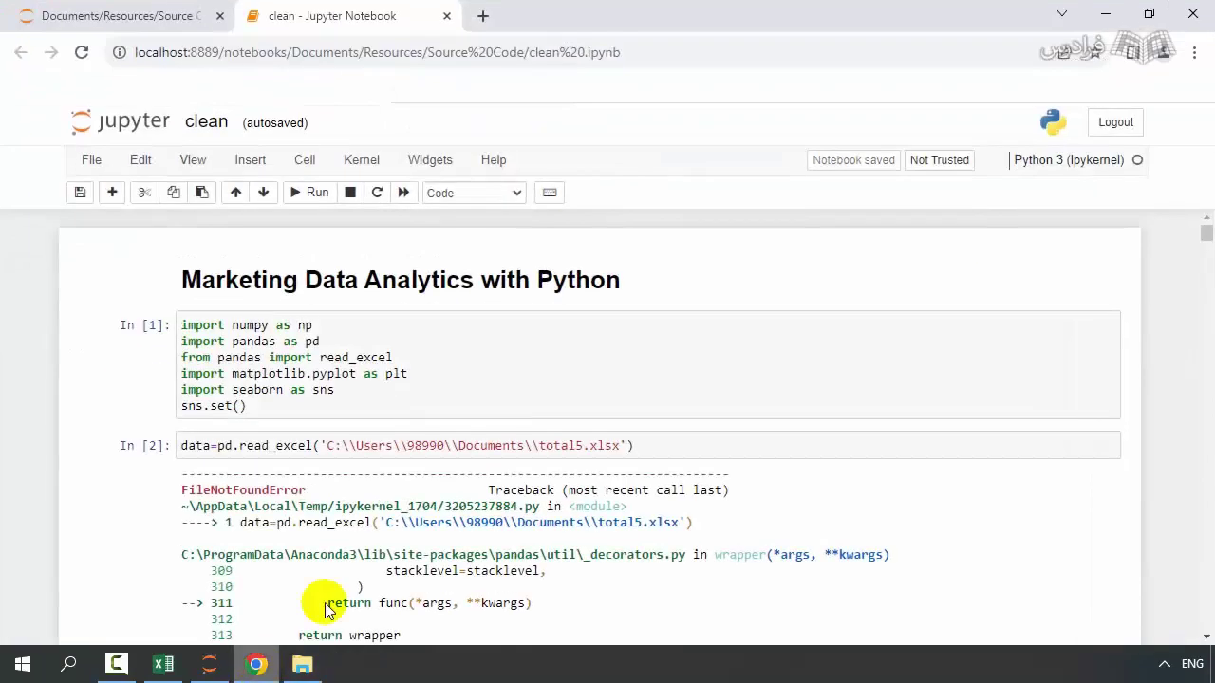
{"action": "left_click", "coordinate": [532, 446]}
{"action": "key", "text": "ctrl+z"}
{"action": "key", "text": "ctrl+z"}
{"action": "key", "text": "ctrl+z"}
{"action": "key", "text": "ctrl+z"}
{"action": "key", "text": "ctrl+z"}
{"action": "key", "text": "ctrl+z"}
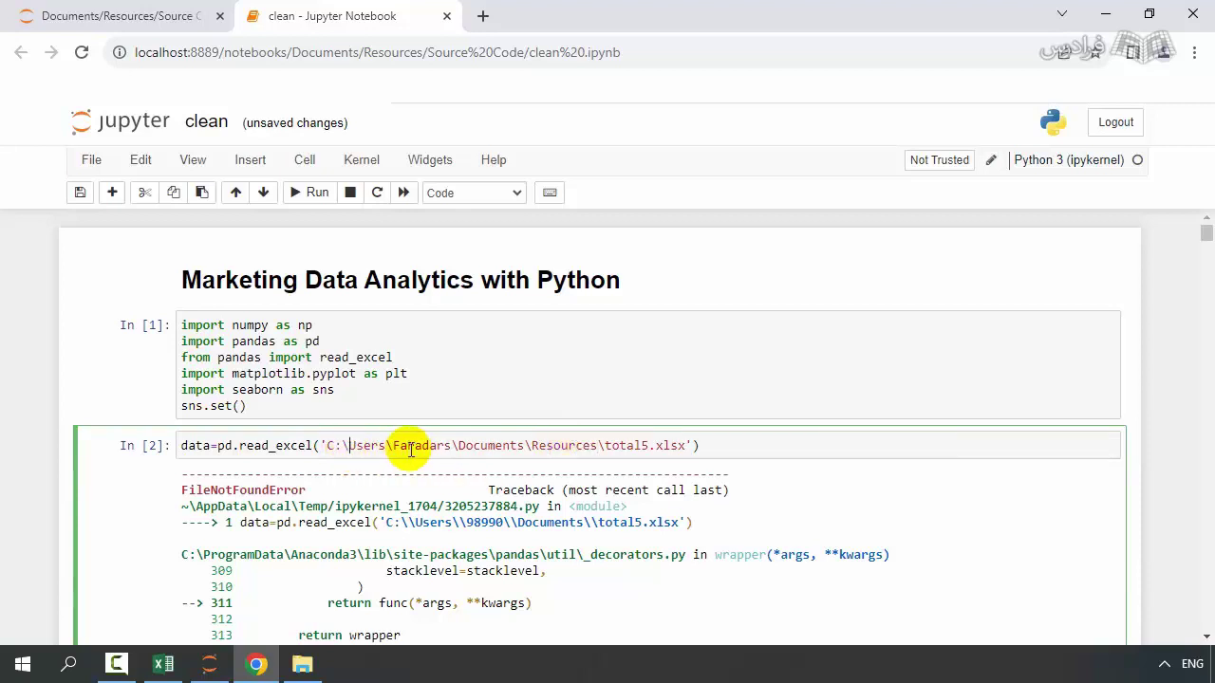
{"action": "key", "text": "ctrl+Return"}
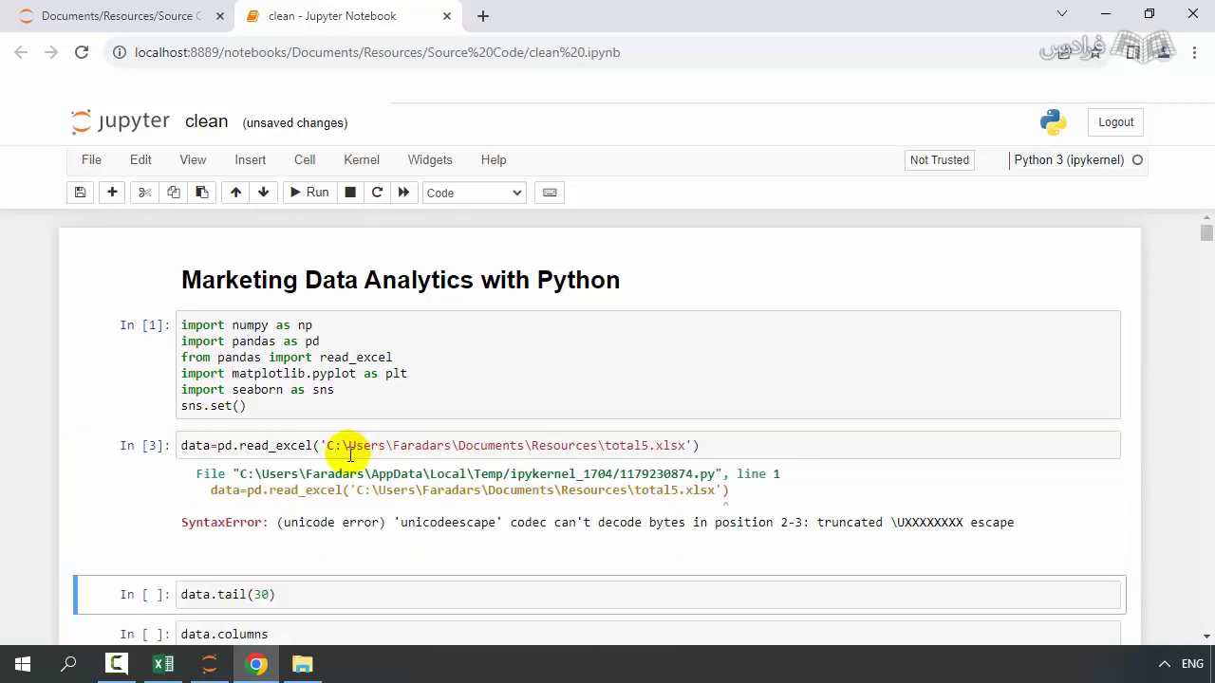
Double every backslash in the read_excel cell's total5.xlsx path and run the cell to load the data.
{"action": "left_click", "coordinate": [347, 445]}
{"action": "type", "text": "\\"}
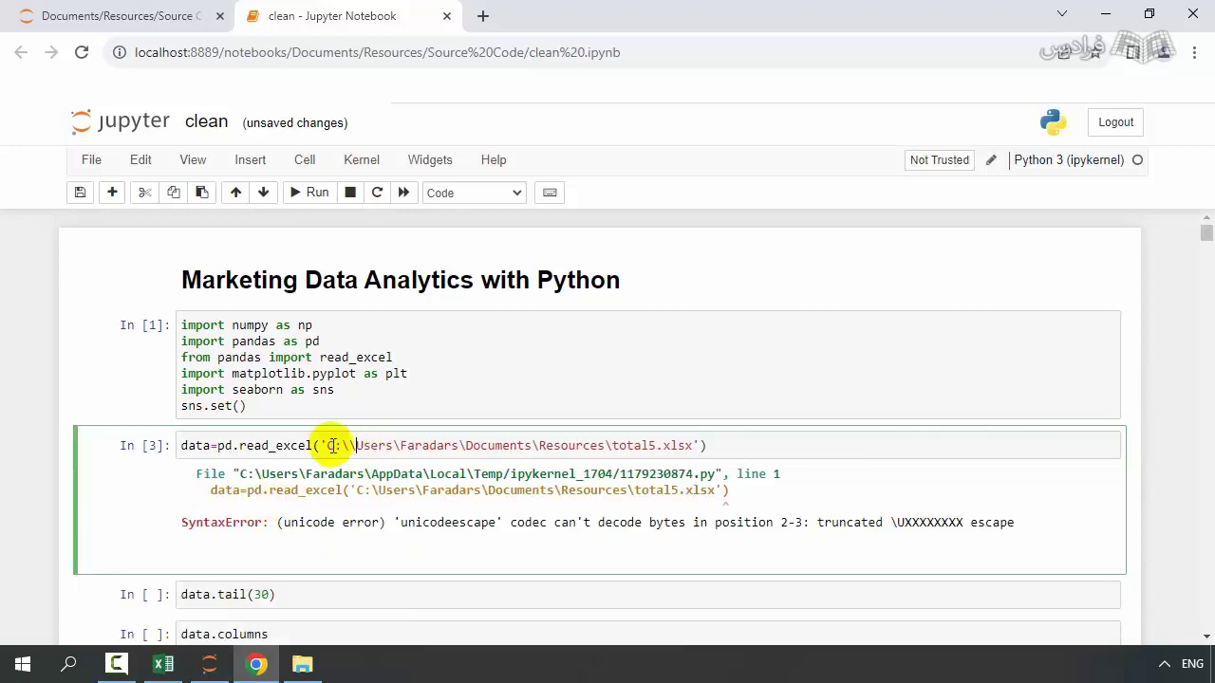
{"action": "left_click", "coordinate": [398, 445]}
{"action": "type", "text": "\\"}
{"action": "left_click", "coordinate": [472, 446]}
{"action": "type", "text": "\\"}
{"action": "left_click", "coordinate": [554, 445]}
{"action": "type", "text": "\\"}
{"action": "left_click", "coordinate": [634, 445]}
{"action": "type", "text": "\\"}
{"action": "key", "text": "shift+Return"}
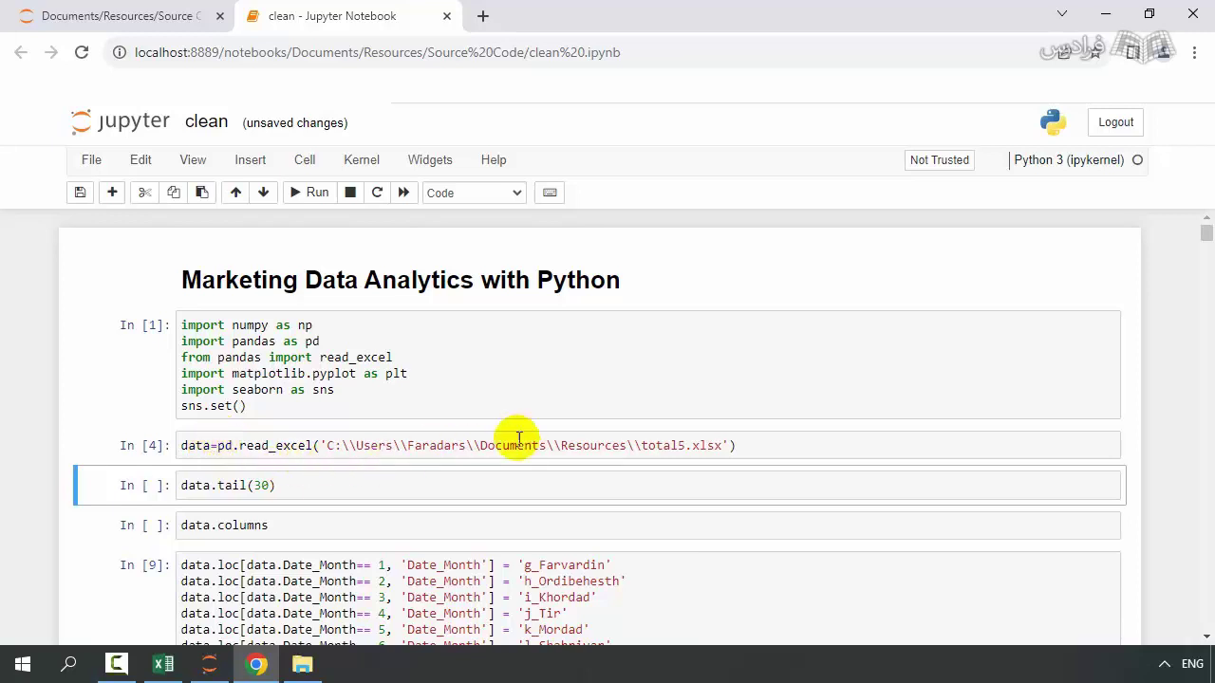
Insert a cell below the read_excel cell, enter data.head(), and run it.
{"action": "key", "text": "Up"}
{"action": "key", "text": "Up"}
{"action": "key", "text": "Return"}
{"action": "left_click", "coordinate": [795, 450]}
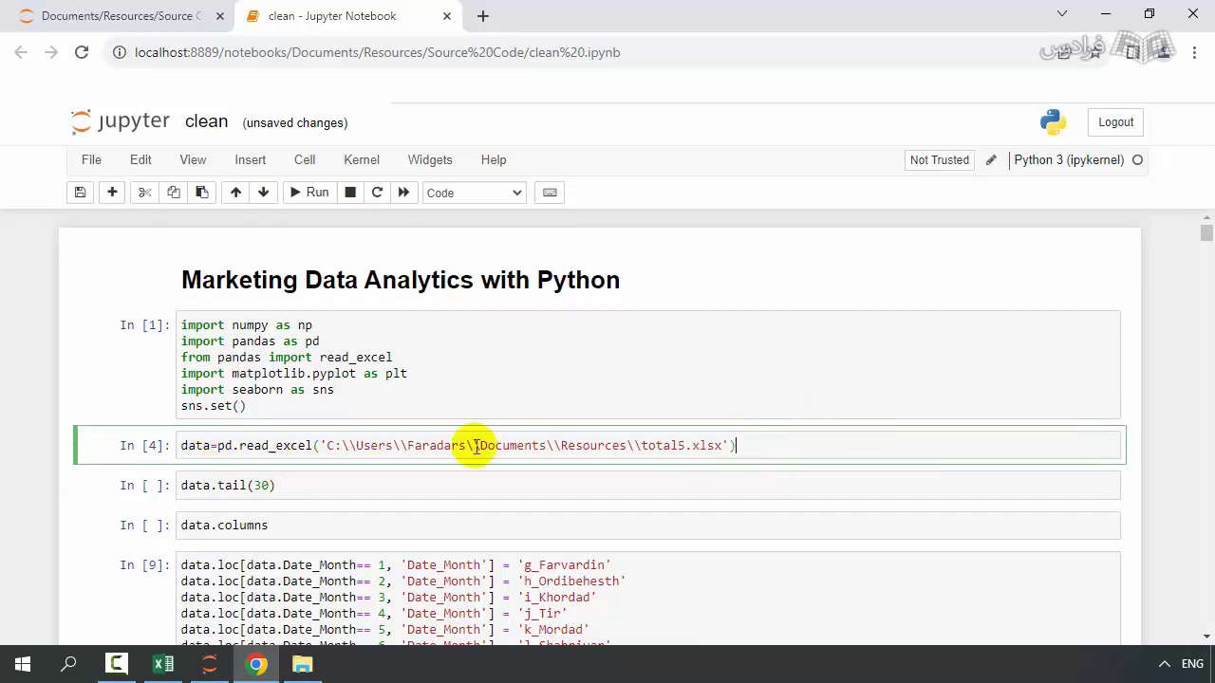
{"action": "left_click", "coordinate": [114, 192]}
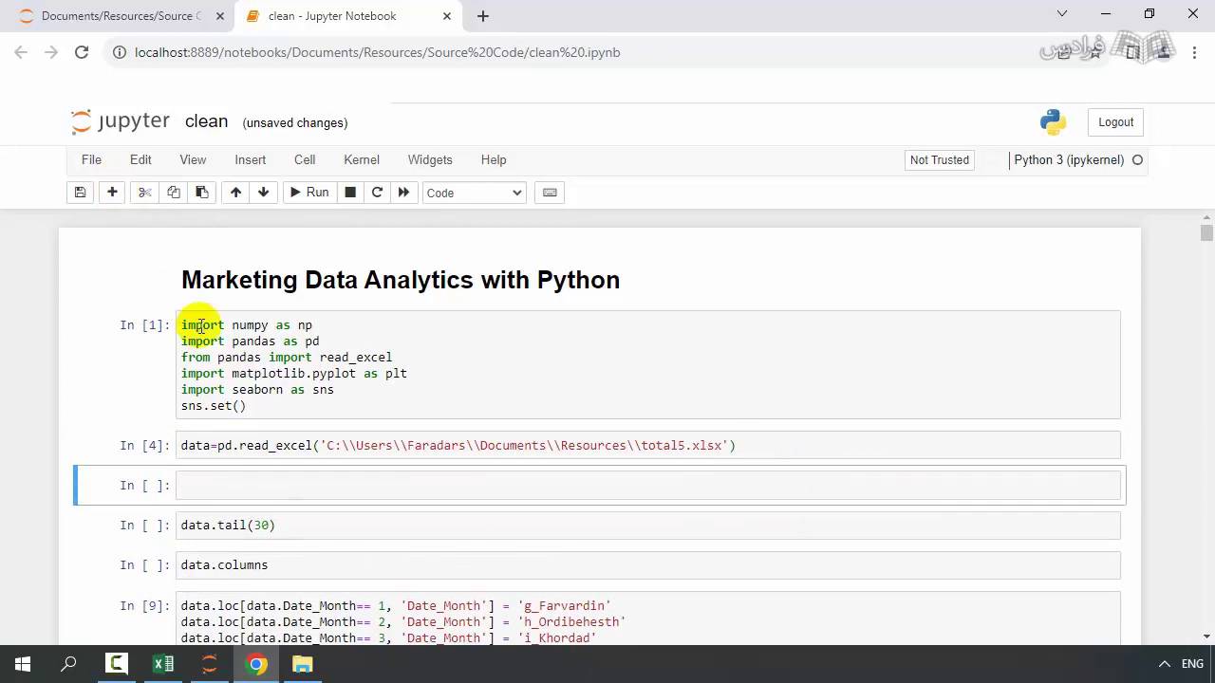
{"action": "left_click", "coordinate": [218, 485]}
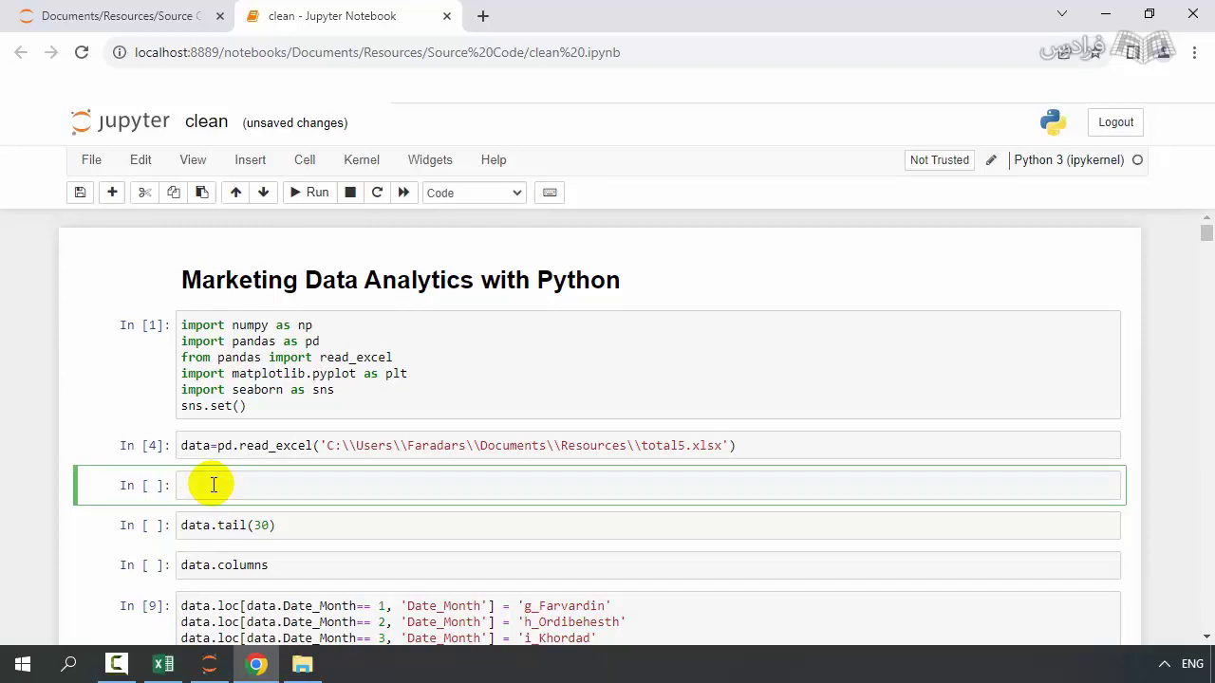
{"action": "type", "text": "data.head()"}
{"action": "key", "text": "shift+Return"}
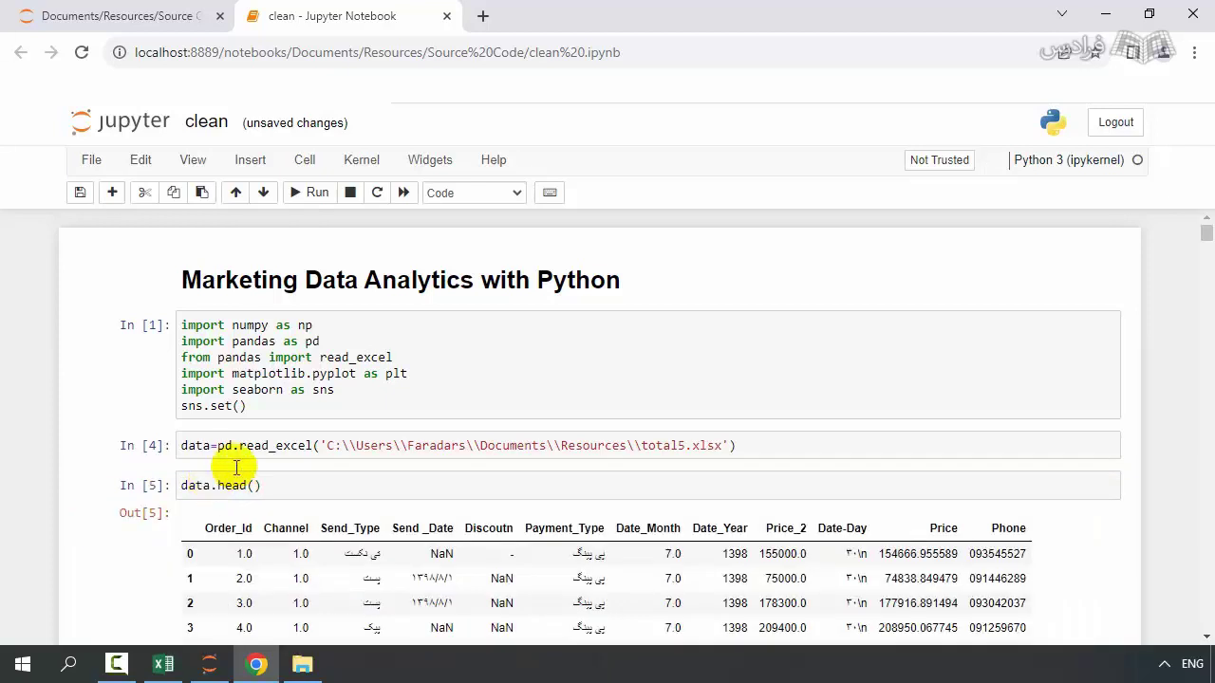
Examine the data.head() output, switch to Excel, and select the first order row of total5 for comparison.
{"action": "scroll", "coordinate": [310, 491], "scroll_direction": "down", "scroll_amount": 2}
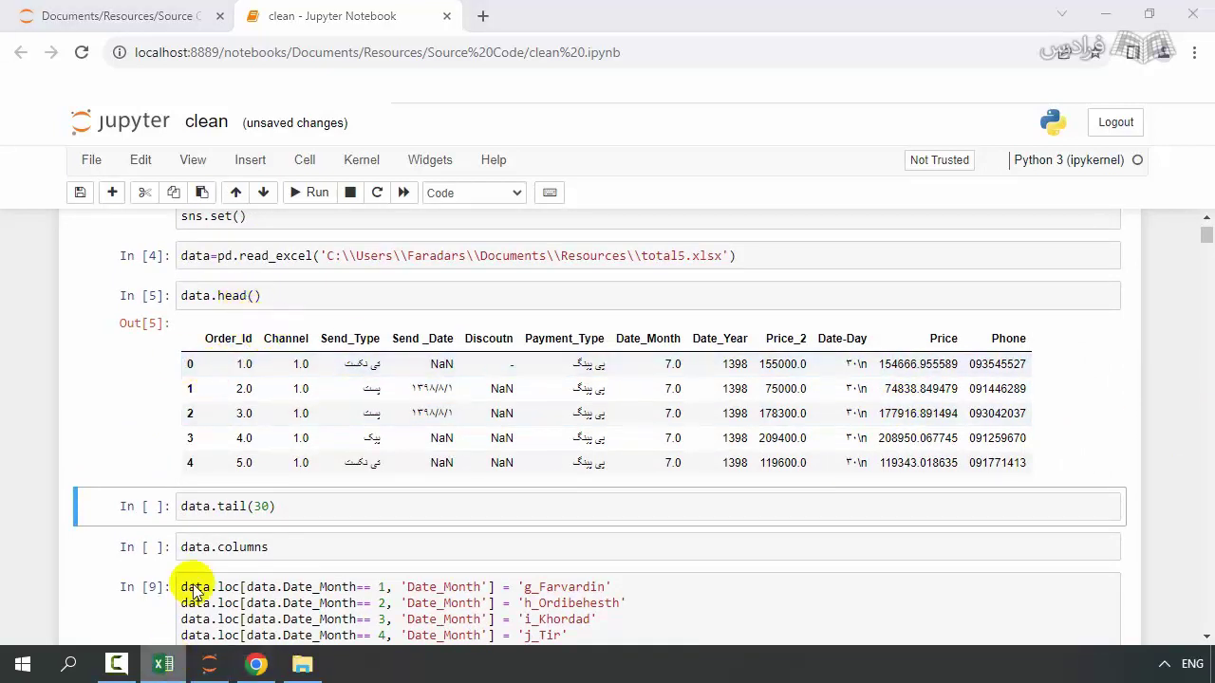
{"action": "left_click", "coordinate": [163, 664]}
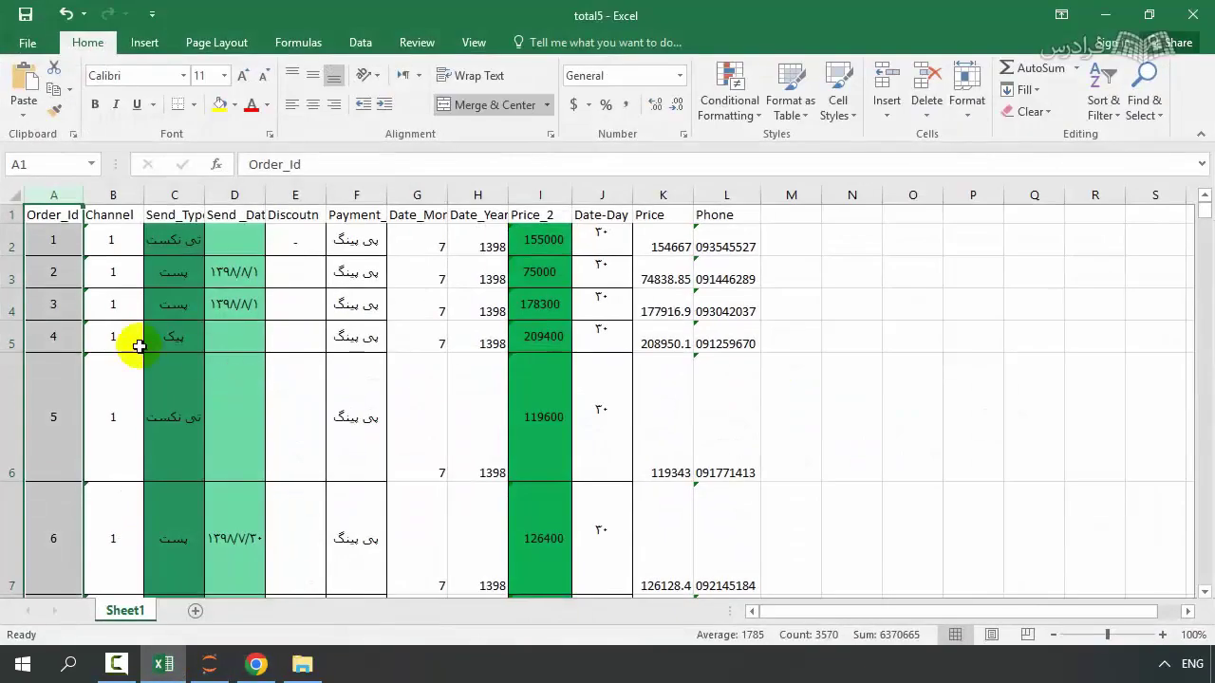
{"action": "left_click", "coordinate": [11, 235]}
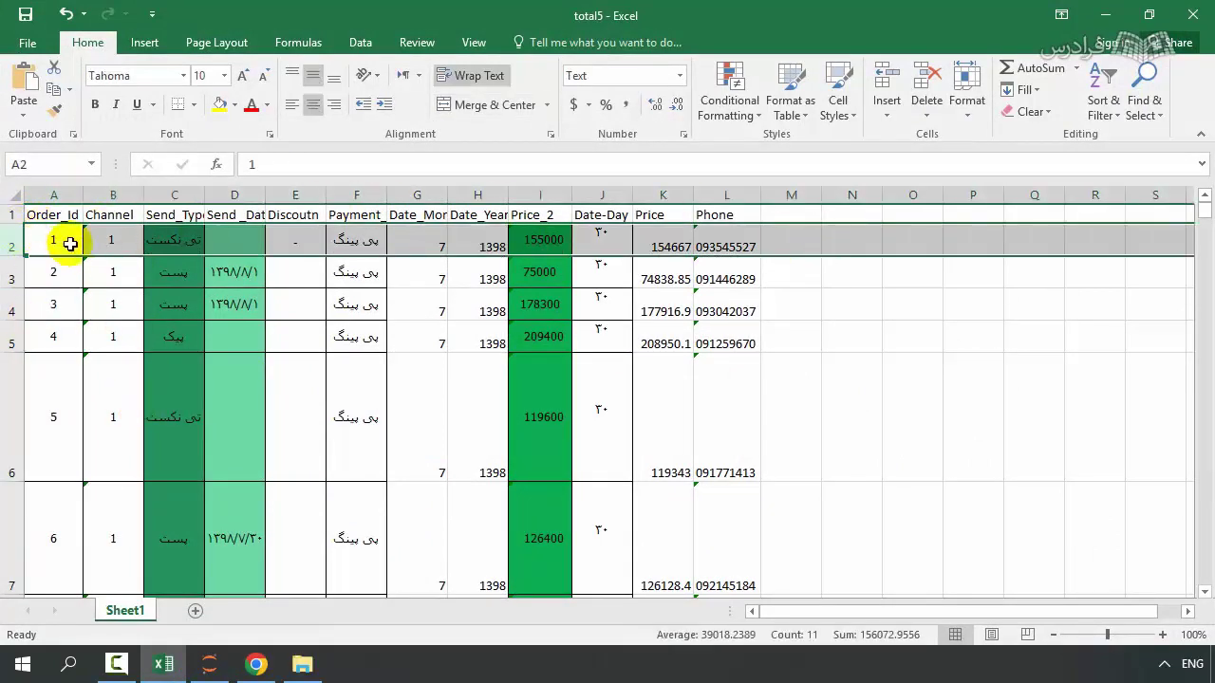
Return to the notebook in Chrome, change the head cell to data.head(10), and run it.
{"action": "left_click", "coordinate": [1106, 16]}
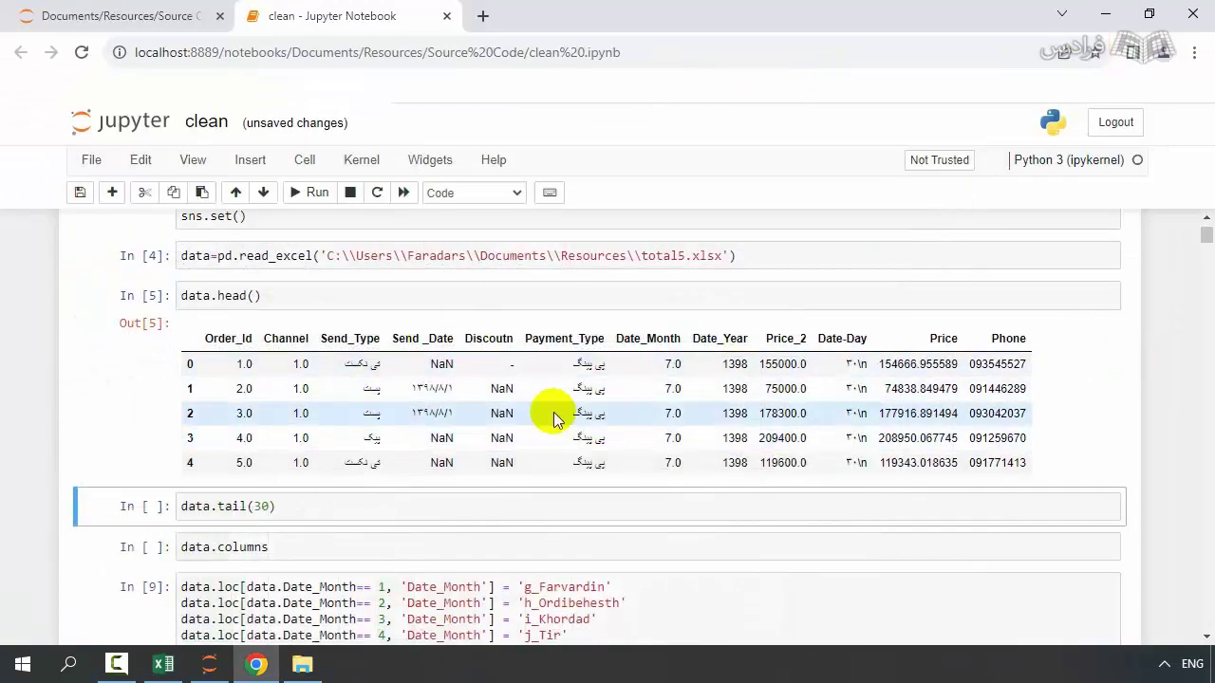
{"action": "left_click", "coordinate": [253, 296]}
{"action": "type", "text": "10"}
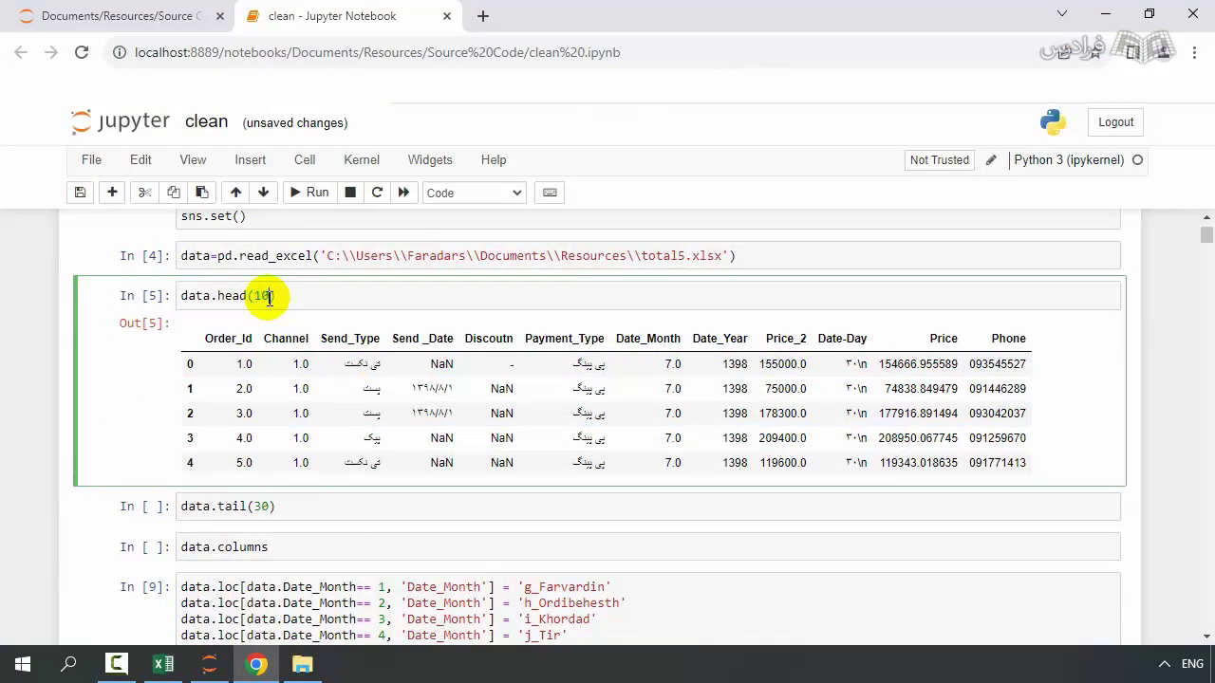
{"action": "key", "text": "shift+Return"}
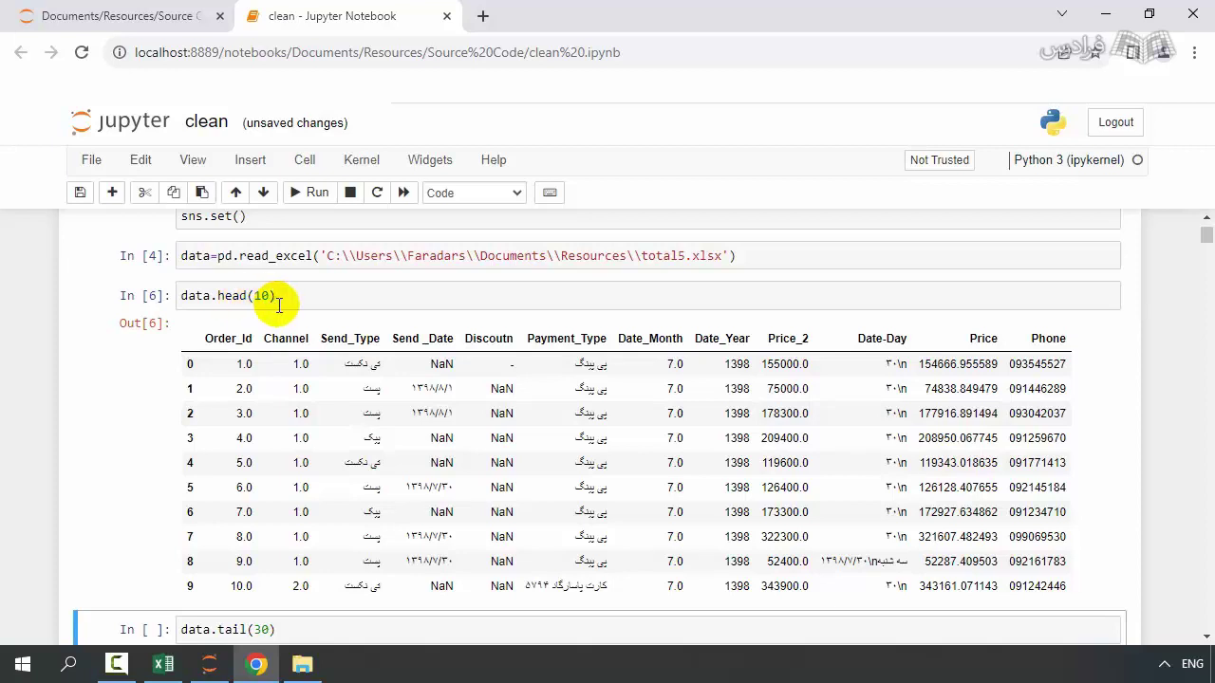
Remove the row count from the data.tail cell so it reads data.tail(), and run it.
{"action": "scroll", "coordinate": [300, 316], "scroll_direction": "down", "scroll_amount": 2}
{"action": "scroll", "coordinate": [300, 316], "scroll_direction": "down", "scroll_amount": 1}
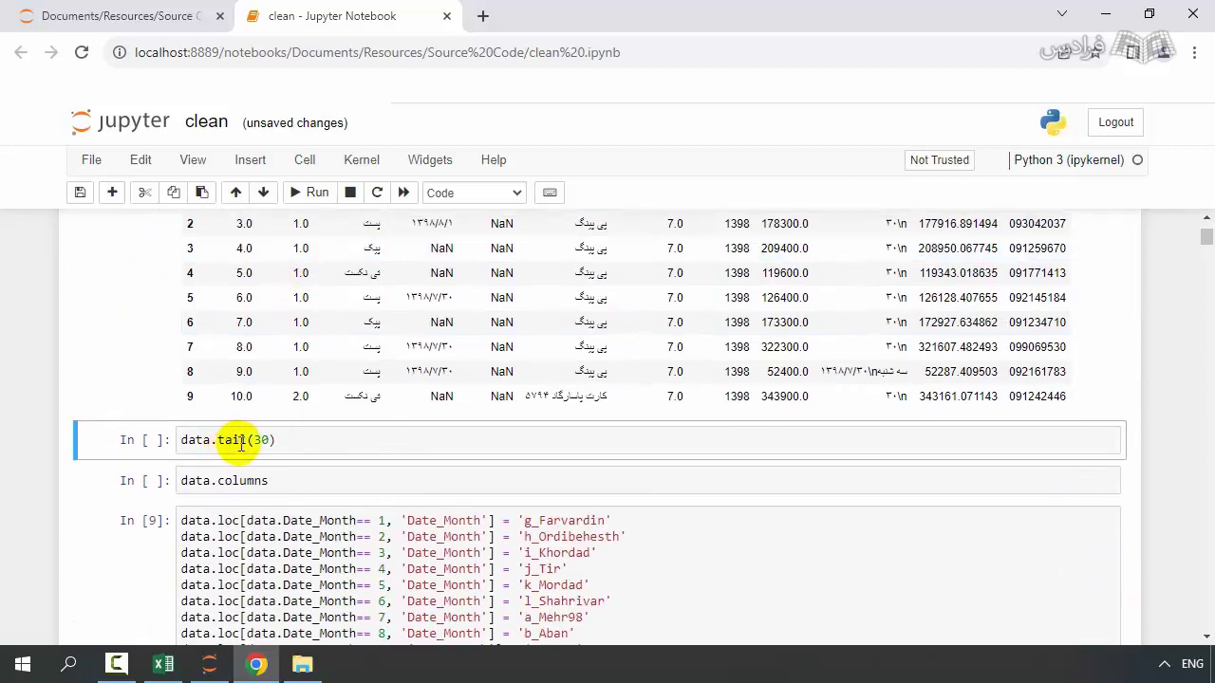
{"action": "left_click", "coordinate": [274, 439]}
{"action": "key", "text": "BackSpace"}
{"action": "key", "text": "BackSpace"}
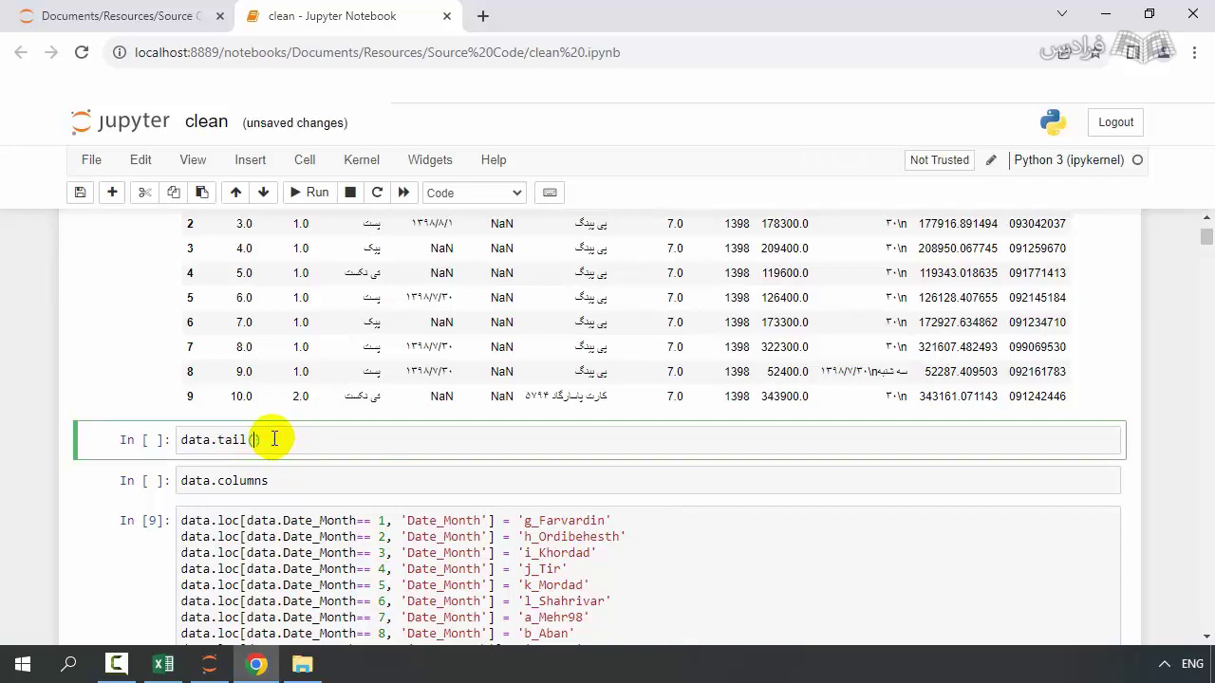
{"action": "key", "text": "shift+Return"}
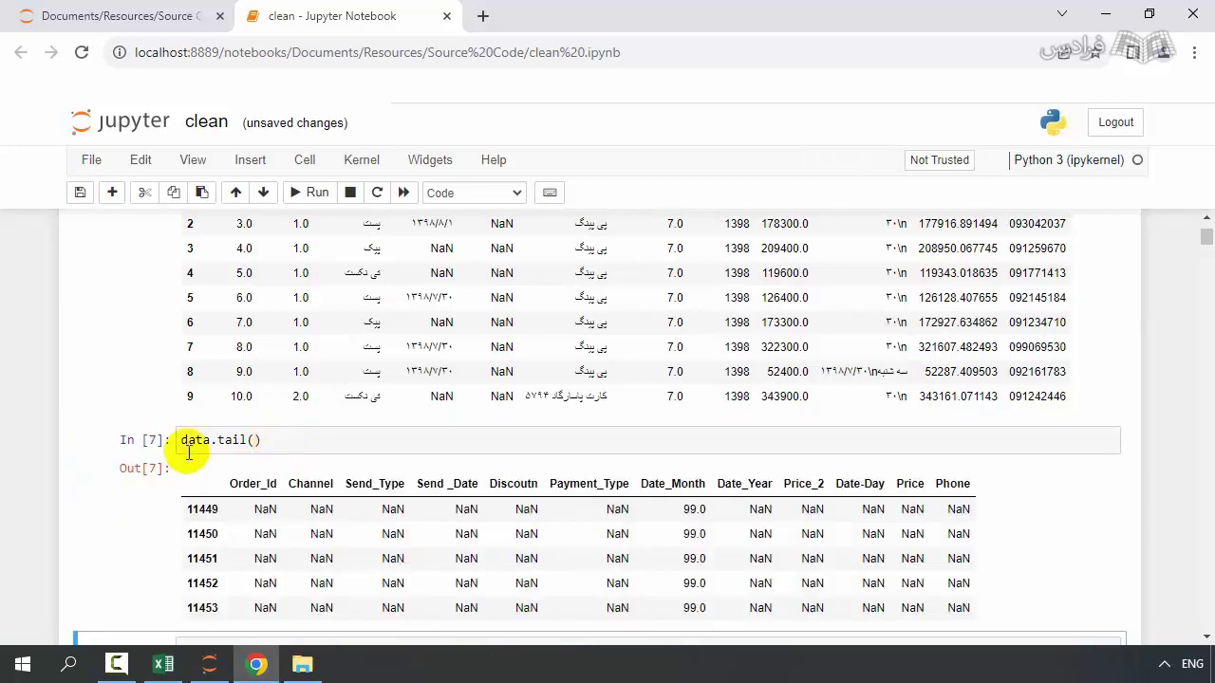
Change the tail cell to data.tail(10) and run it.
{"action": "scroll", "coordinate": [266, 451], "scroll_direction": "down", "scroll_amount": 2}
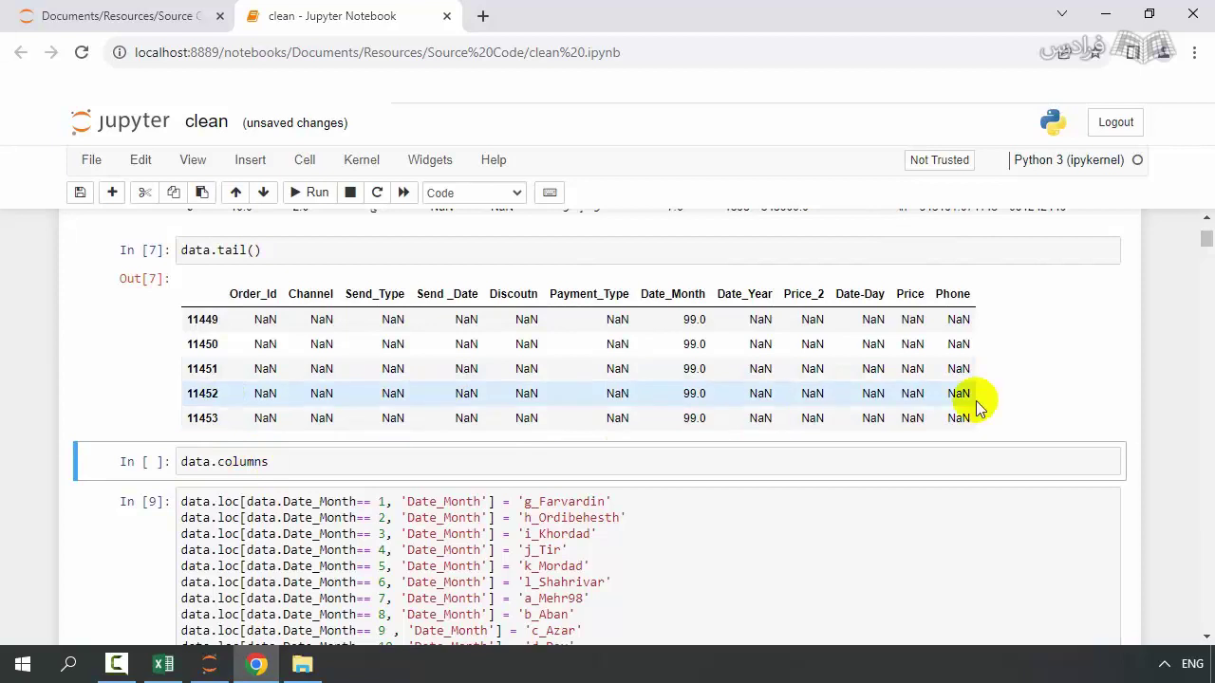
{"action": "left_click", "coordinate": [278, 251]}
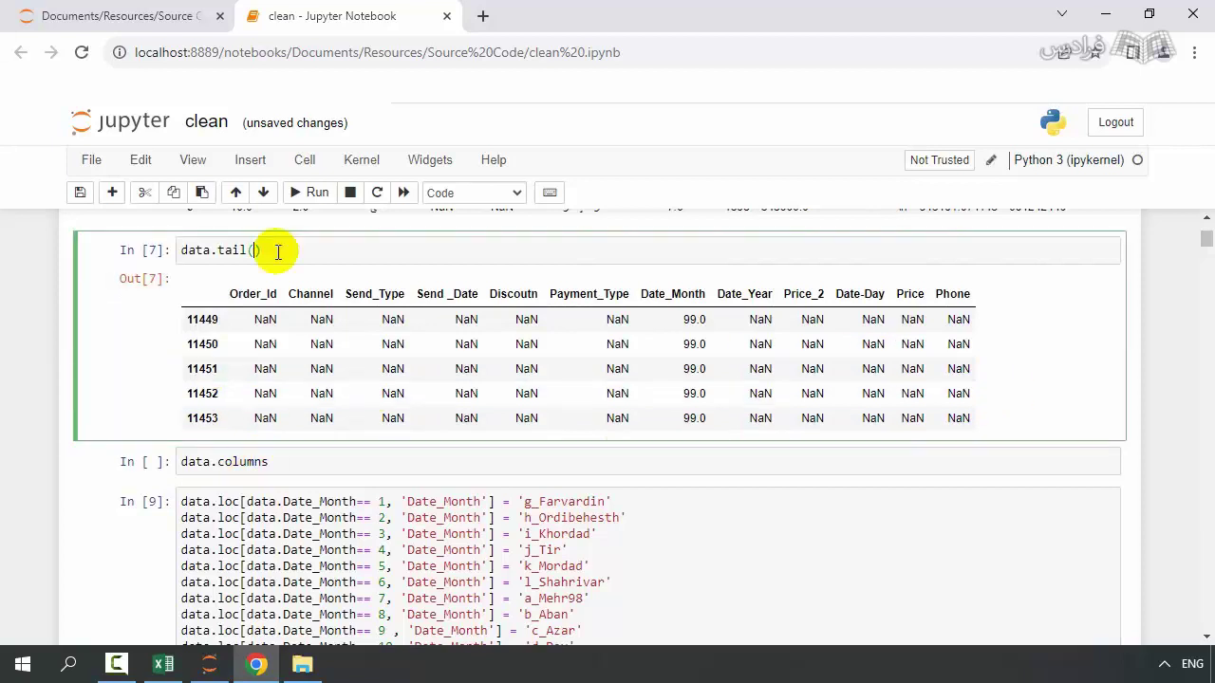
{"action": "type", "text": "10"}
{"action": "key", "text": "shift+Return"}
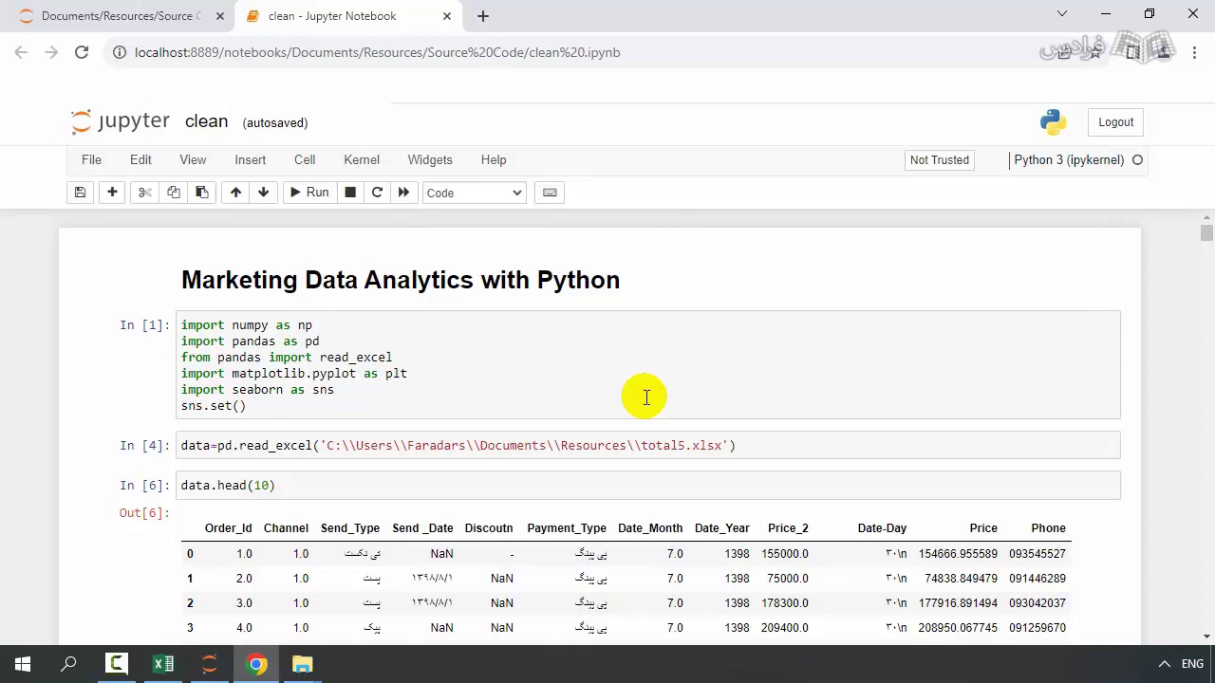
Examine the rows and missing values in the data.head(10) and data.tail(10) outputs, glancing at the Excel sheet.
{"action": "scroll", "coordinate": [341, 436], "scroll_direction": "down", "scroll_amount": 1}
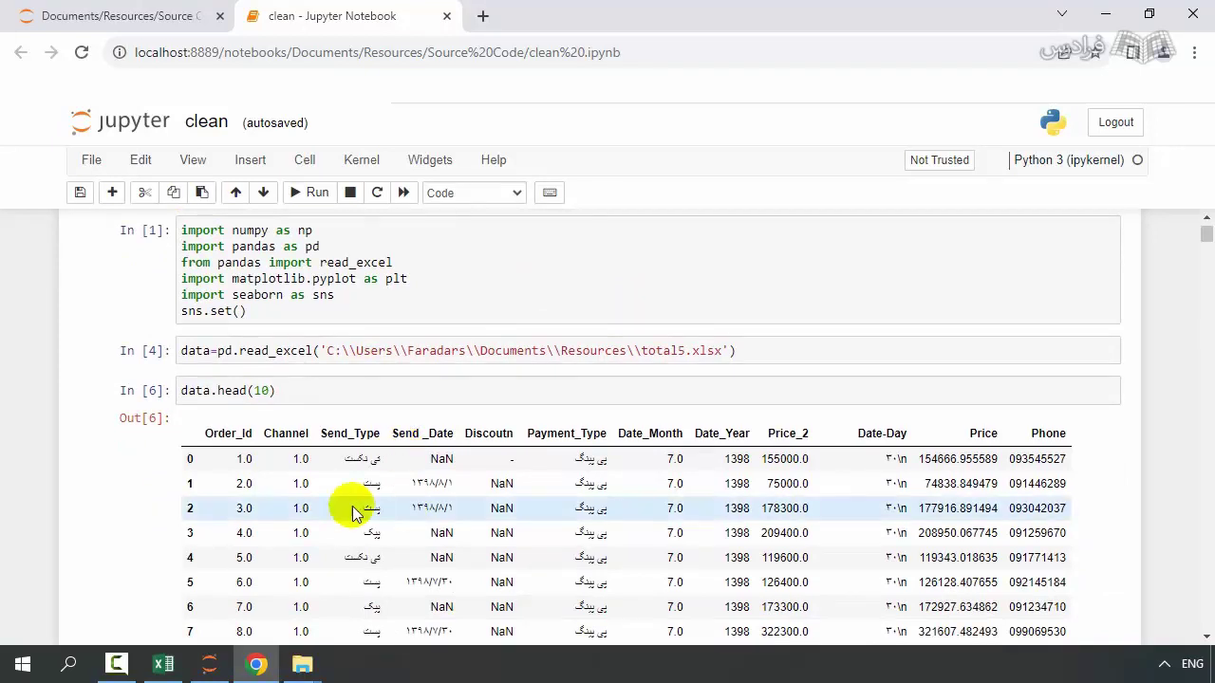
{"action": "left_click", "coordinate": [162, 665]}
{"action": "left_click", "coordinate": [162, 664]}
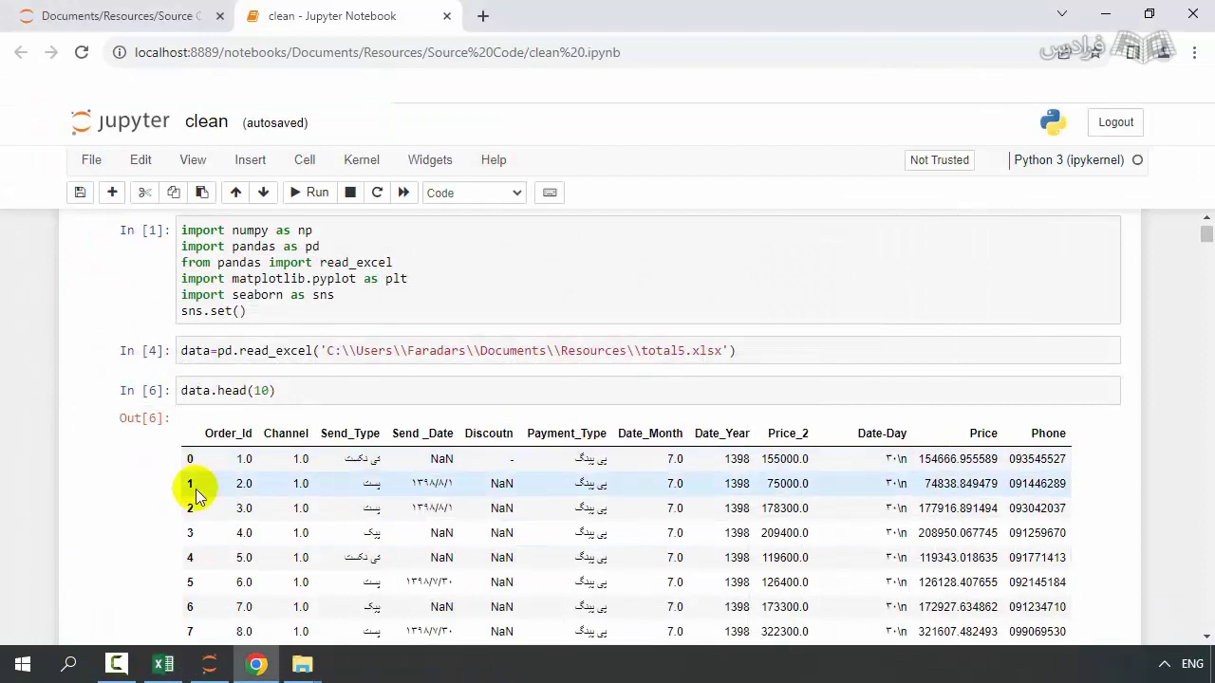
{"action": "scroll", "coordinate": [323, 530], "scroll_direction": "down", "scroll_amount": 1}
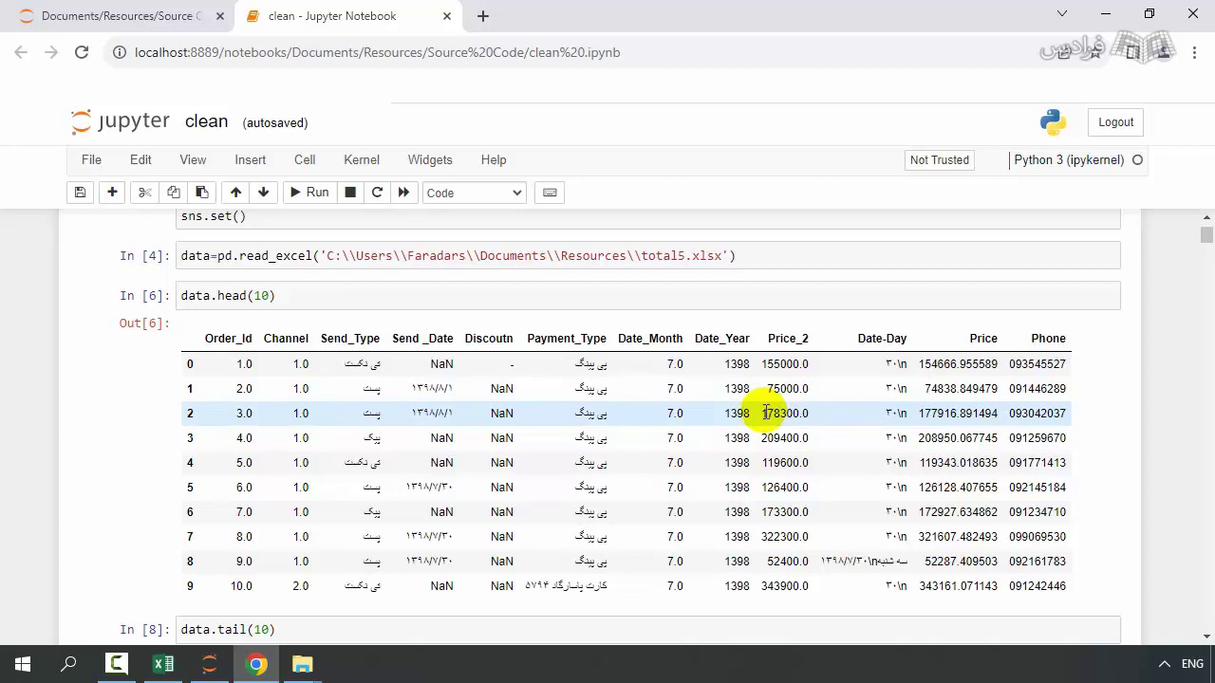
{"action": "scroll", "coordinate": [607, 474], "scroll_direction": "down", "scroll_amount": 3}
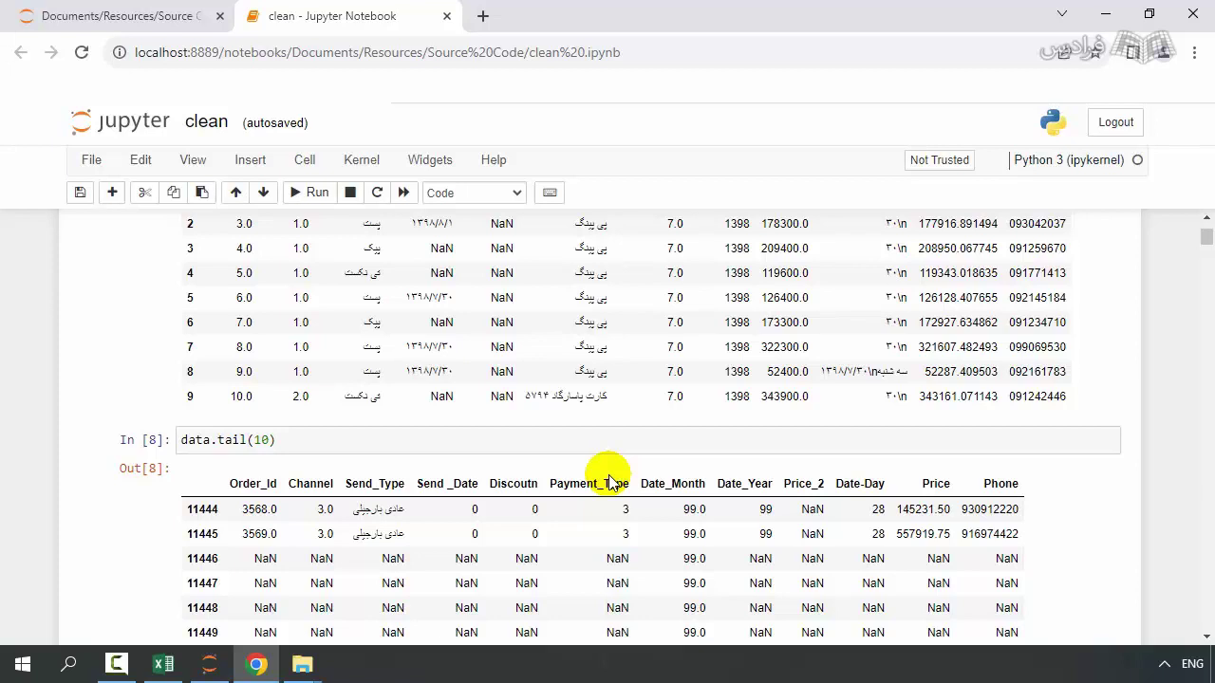
{"action": "scroll", "coordinate": [696, 412], "scroll_direction": "down", "scroll_amount": 4}
{"action": "scroll", "coordinate": [696, 409], "scroll_direction": "up", "scroll_amount": 8}
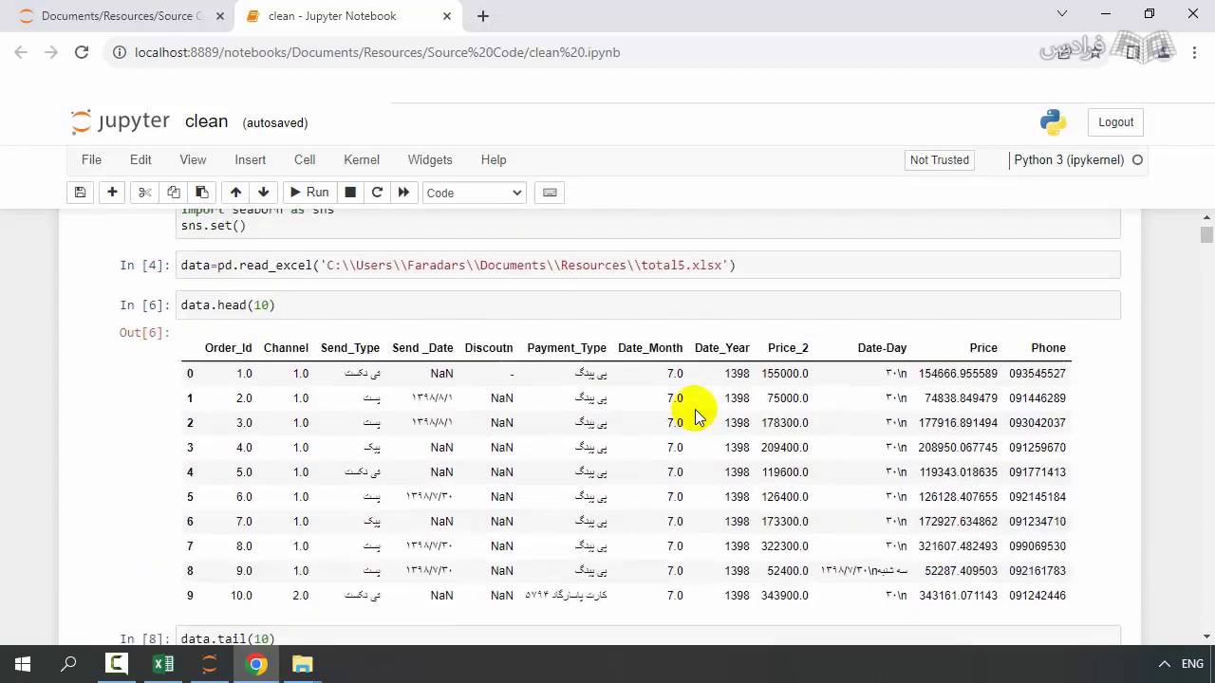
Run the data.columns cell below the tail output to list the dataset's column names.
{"action": "scroll", "coordinate": [697, 408], "scroll_direction": "down", "scroll_amount": 8}
{"action": "left_click", "coordinate": [364, 389]}
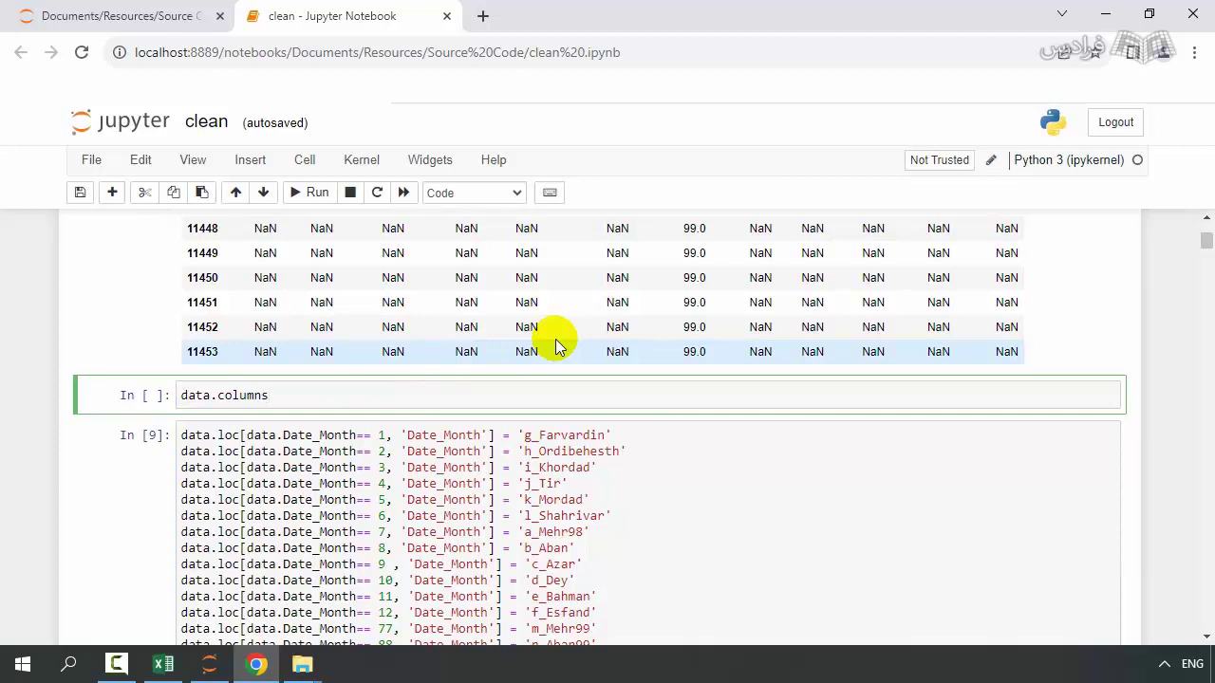
{"action": "key", "text": "shift+Return"}
{"action": "scroll", "coordinate": [326, 299], "scroll_direction": "down", "scroll_amount": 1}
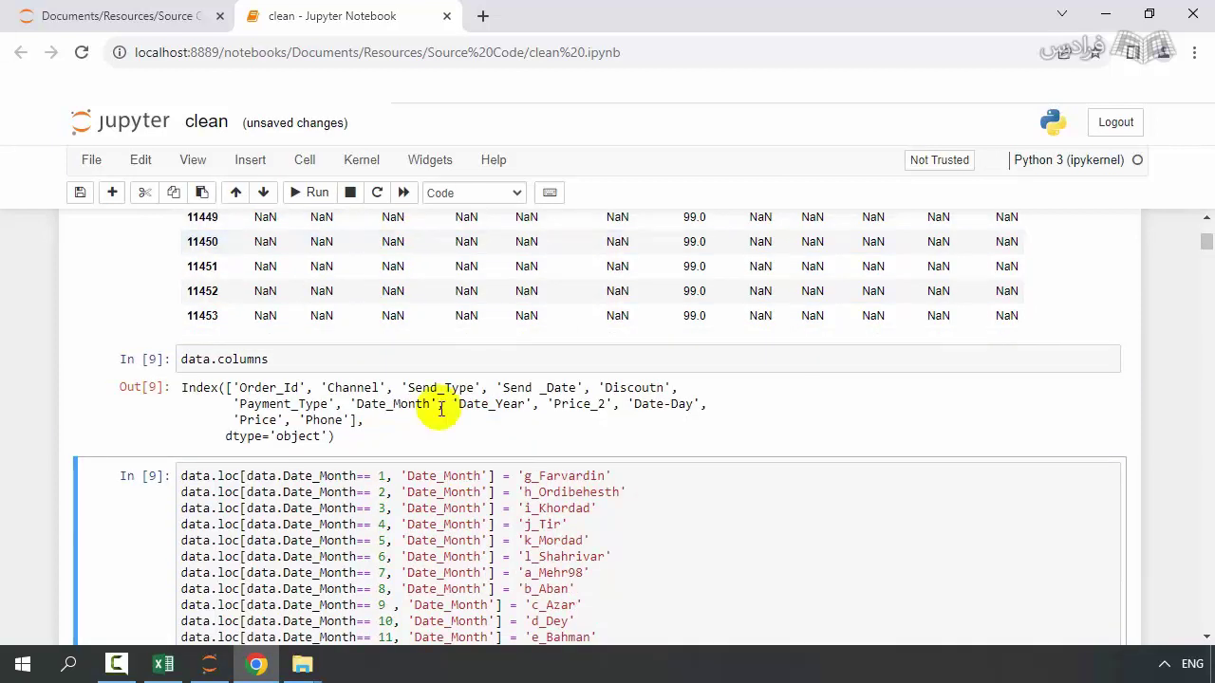
Compare the column names listed by data.columns with the tail table and the header row of total5 in Excel.
{"action": "scroll", "coordinate": [294, 386], "scroll_direction": "up", "scroll_amount": 5}
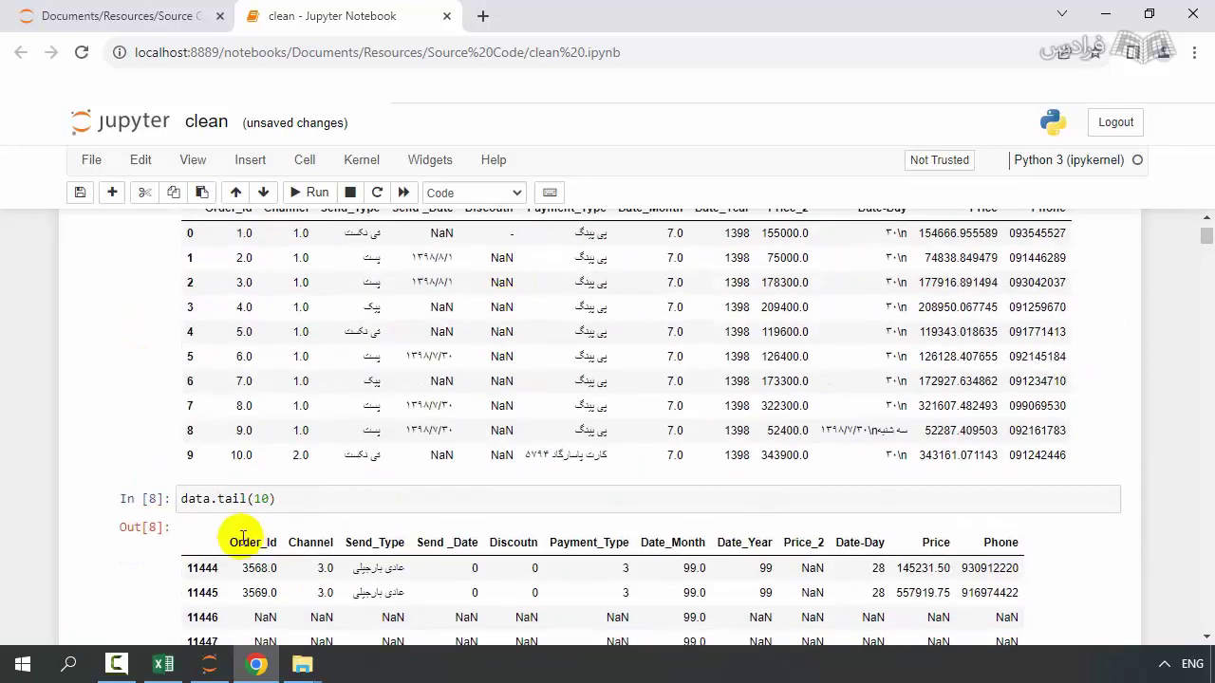
{"action": "scroll", "coordinate": [826, 522], "scroll_direction": "down", "scroll_amount": 2}
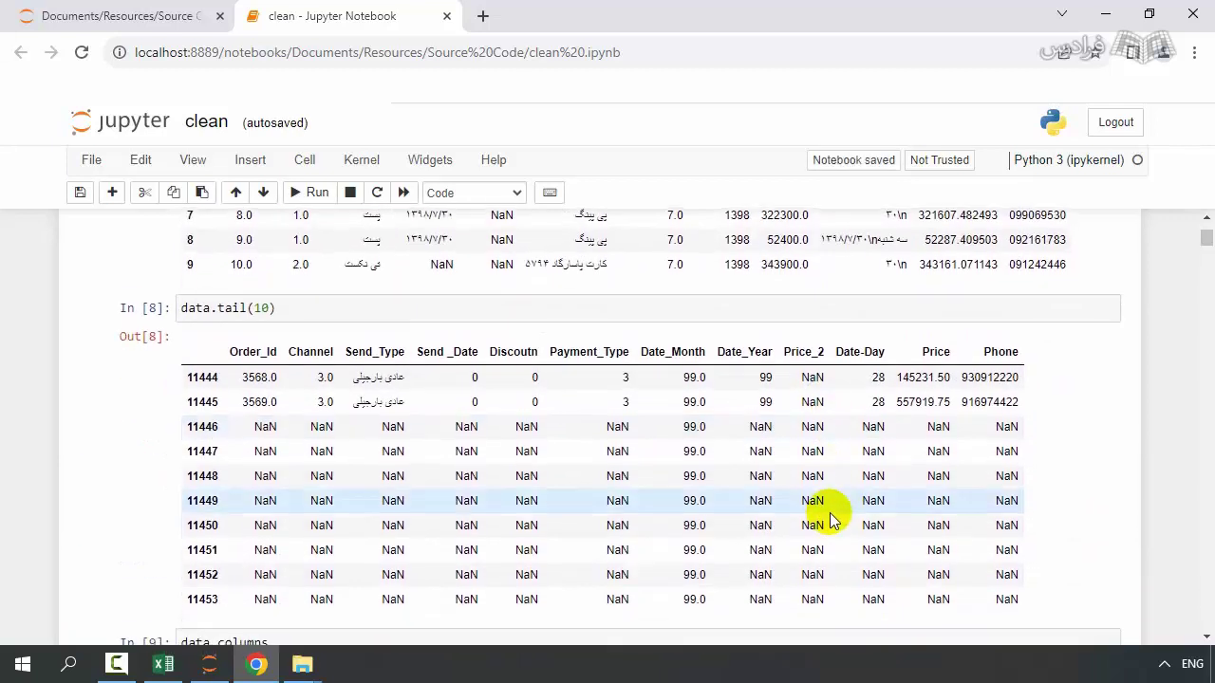
{"action": "scroll", "coordinate": [831, 520], "scroll_direction": "down", "scroll_amount": 1}
{"action": "scroll", "coordinate": [822, 503], "scroll_direction": "down", "scroll_amount": 1}
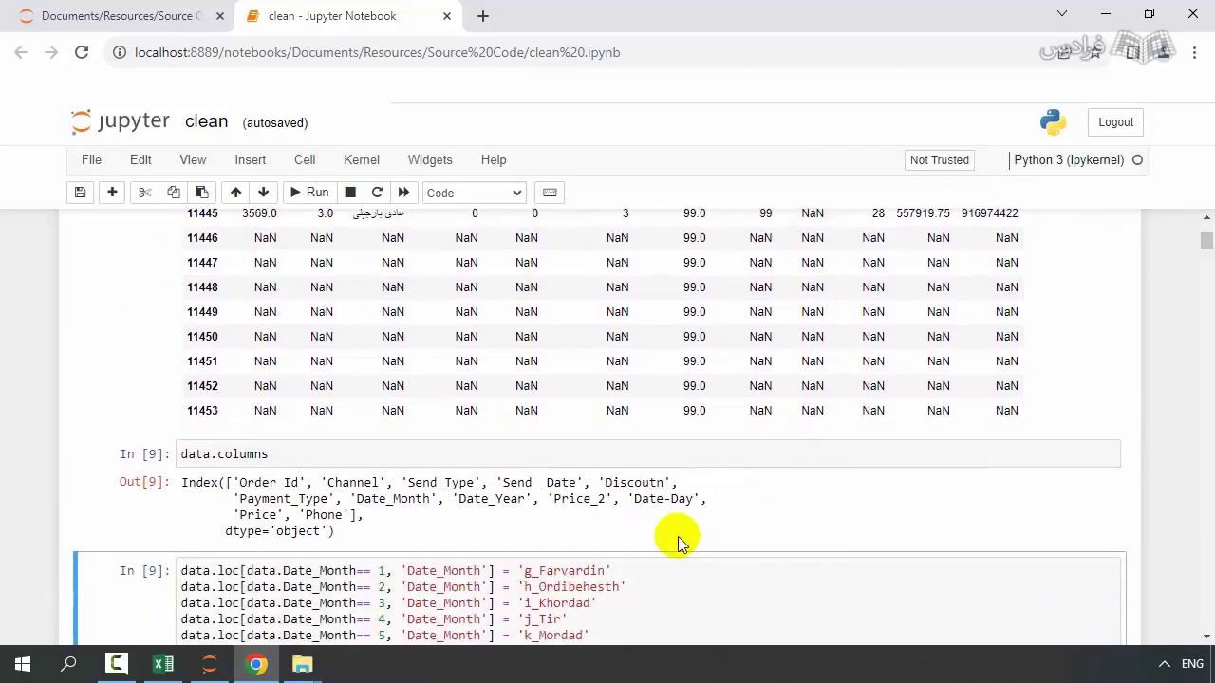
{"action": "left_click", "coordinate": [164, 663]}
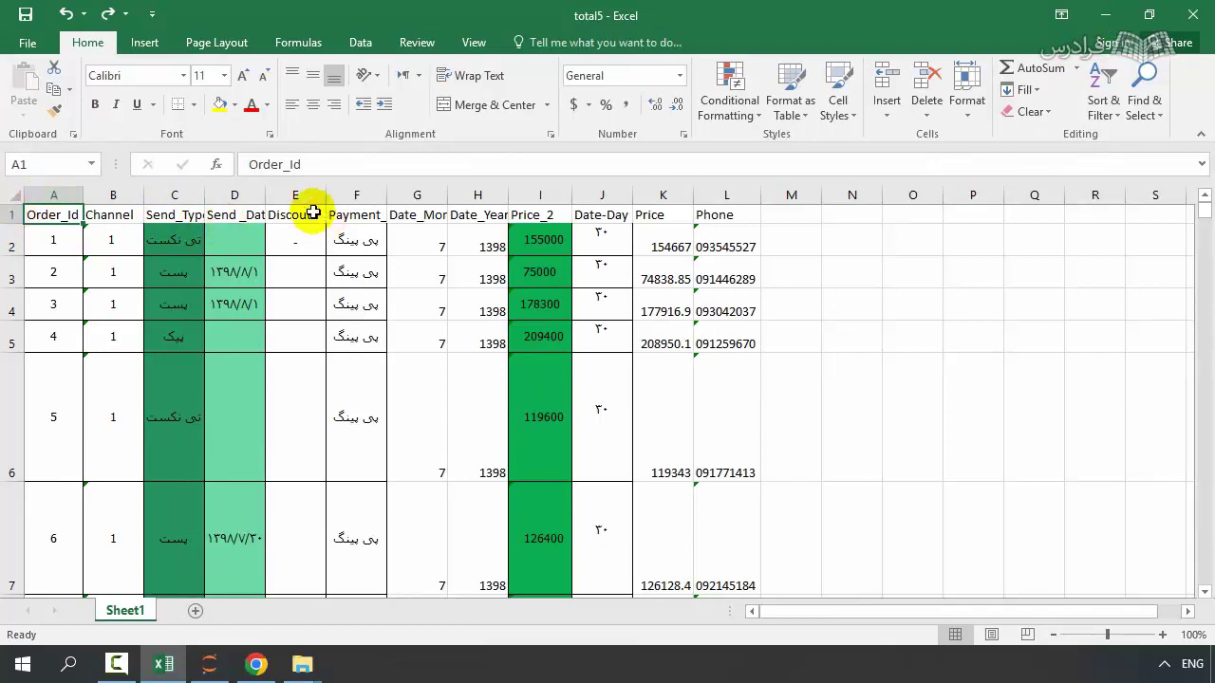
{"action": "left_click", "coordinate": [1106, 15]}
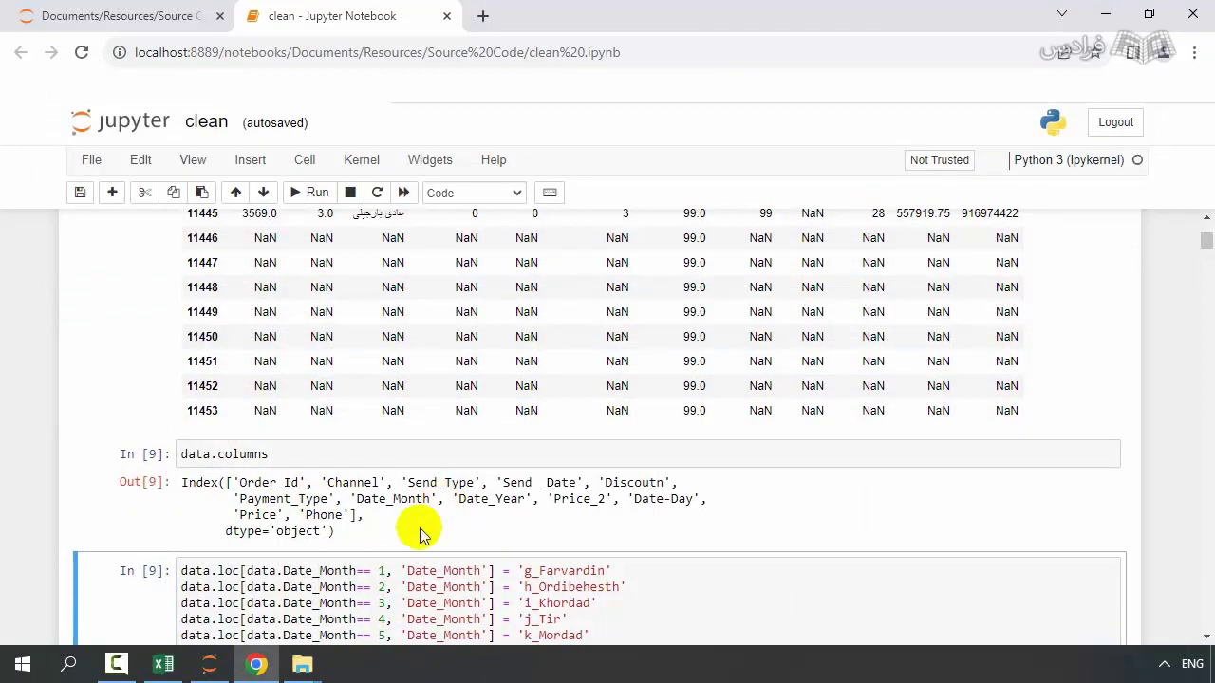
{"action": "left_click_drag", "start_coordinate": [446, 503], "coordinate": [235, 484]}
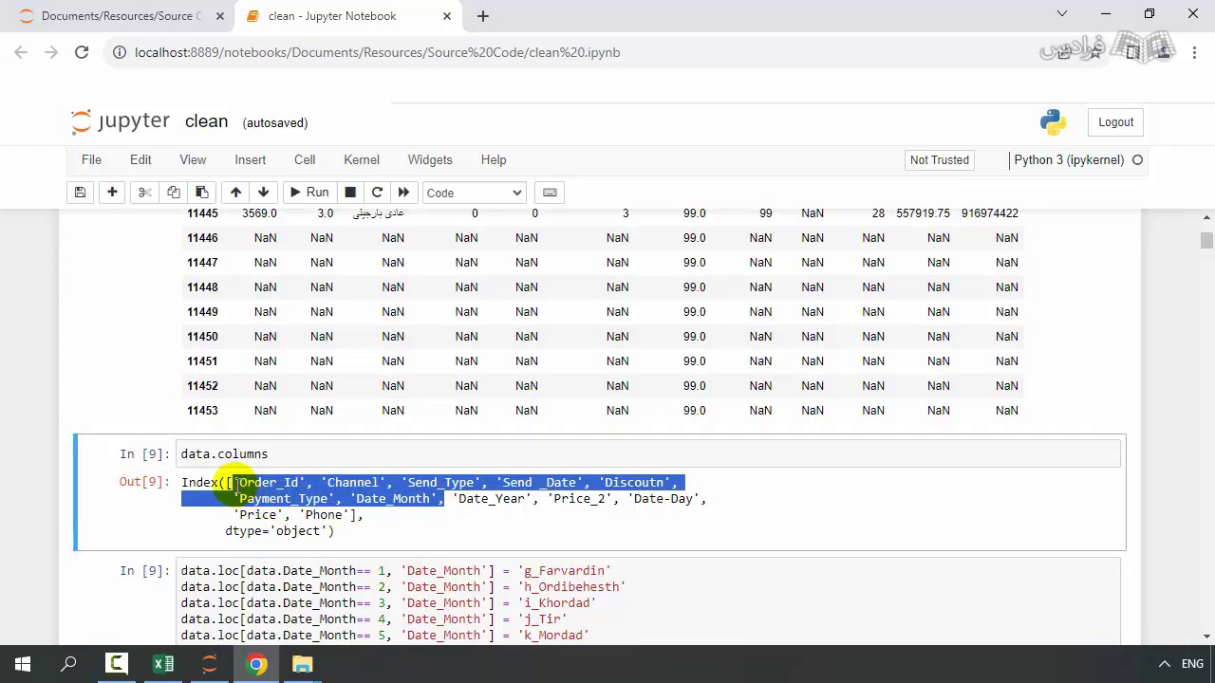
{"action": "left_click", "coordinate": [362, 526]}
{"action": "scroll", "coordinate": [342, 455], "scroll_direction": "down", "scroll_amount": 2}
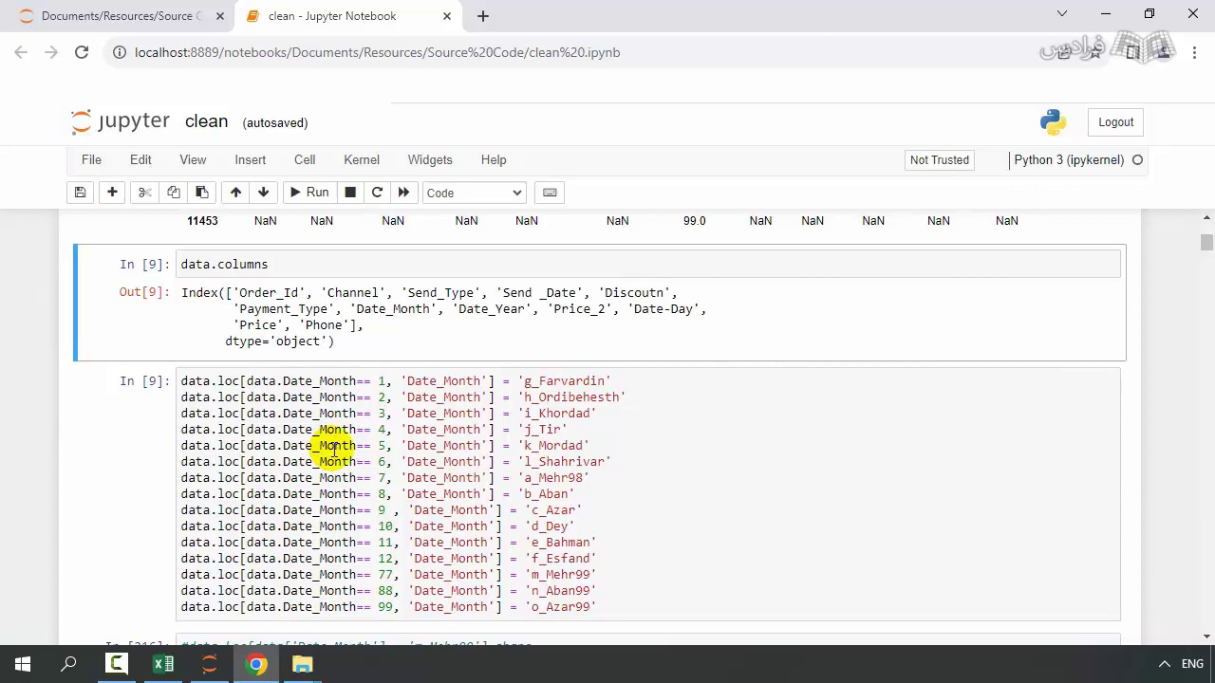
Examine the Date_Month values in the head and tail outputs and down the total5 sheet in Excel.
{"action": "scroll", "coordinate": [618, 426], "scroll_direction": "up", "scroll_amount": 10}
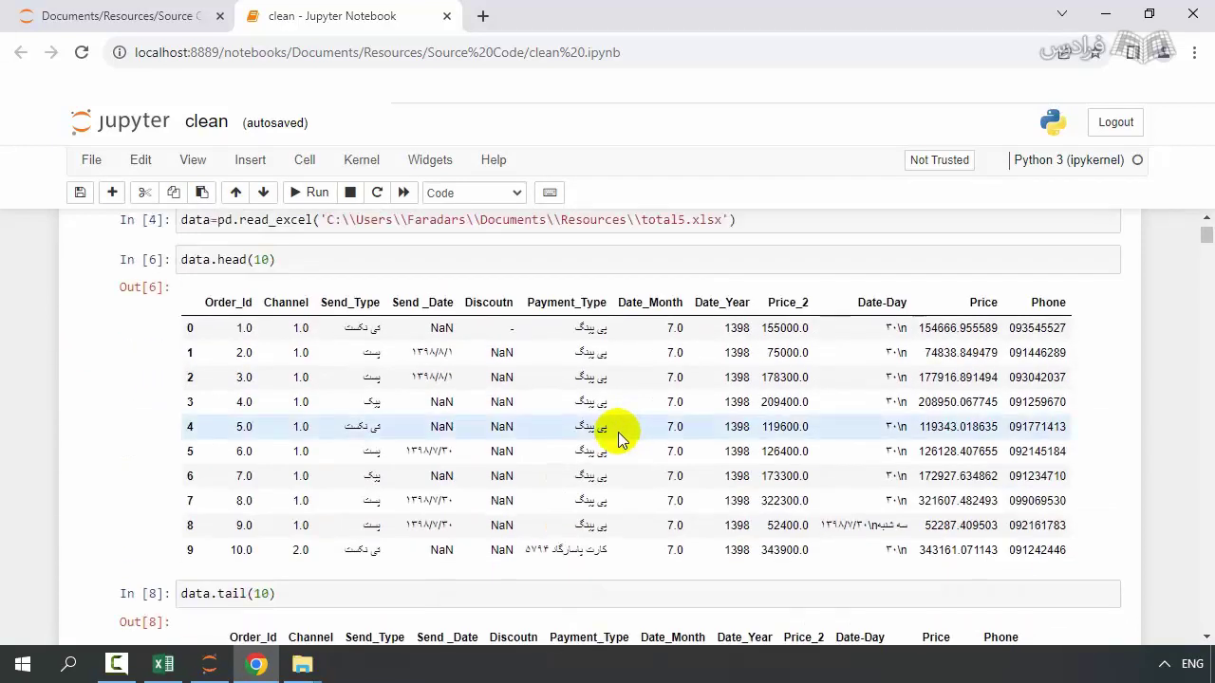
{"action": "scroll", "coordinate": [560, 375], "scroll_direction": "down", "scroll_amount": 3}
{"action": "scroll", "coordinate": [568, 378], "scroll_direction": "down", "scroll_amount": 3}
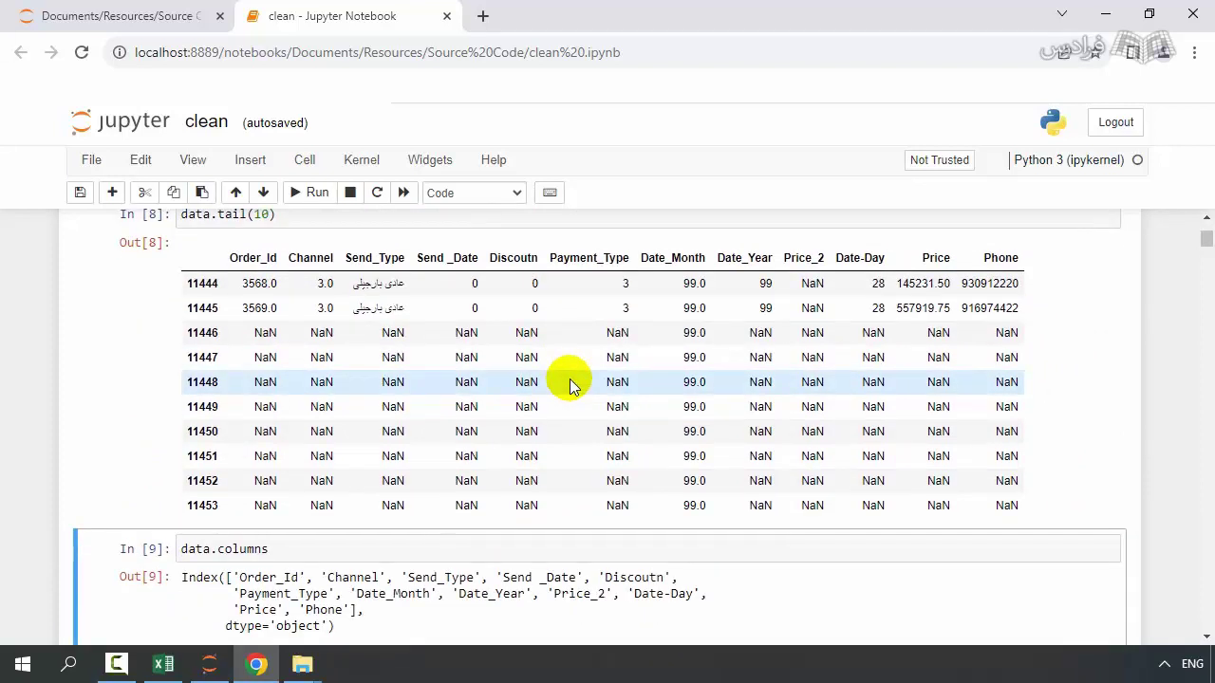
{"action": "scroll", "coordinate": [570, 380], "scroll_direction": "up", "scroll_amount": 3}
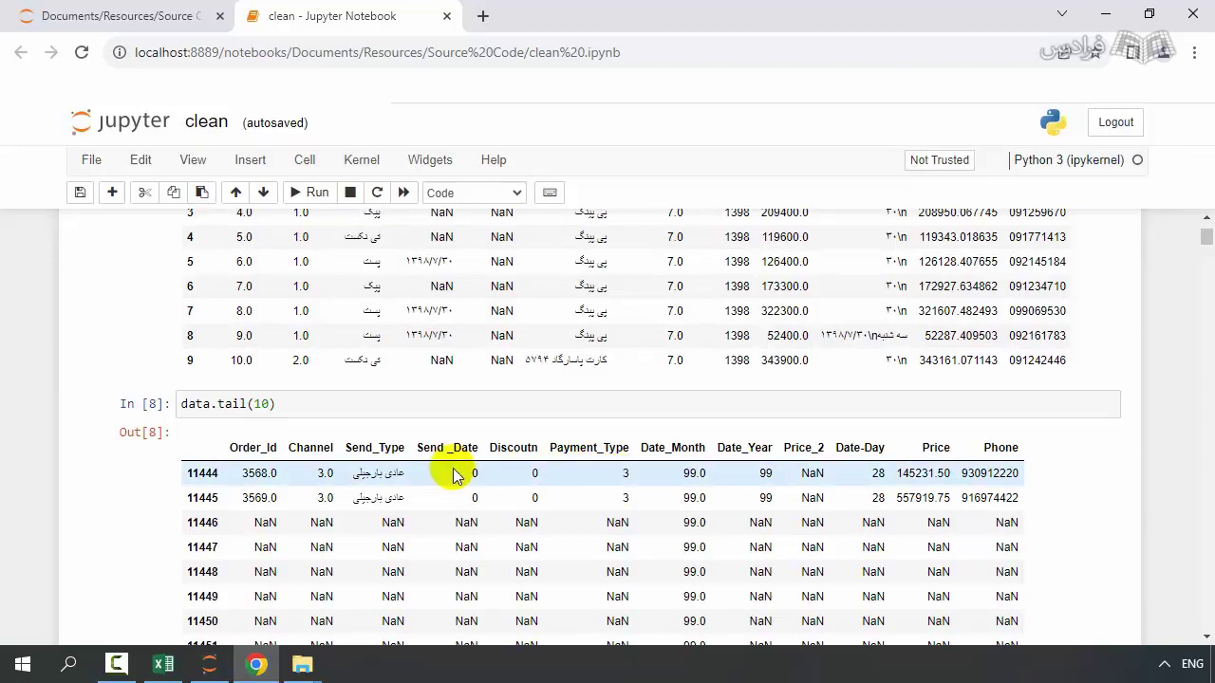
{"action": "left_click", "coordinate": [163, 664]}
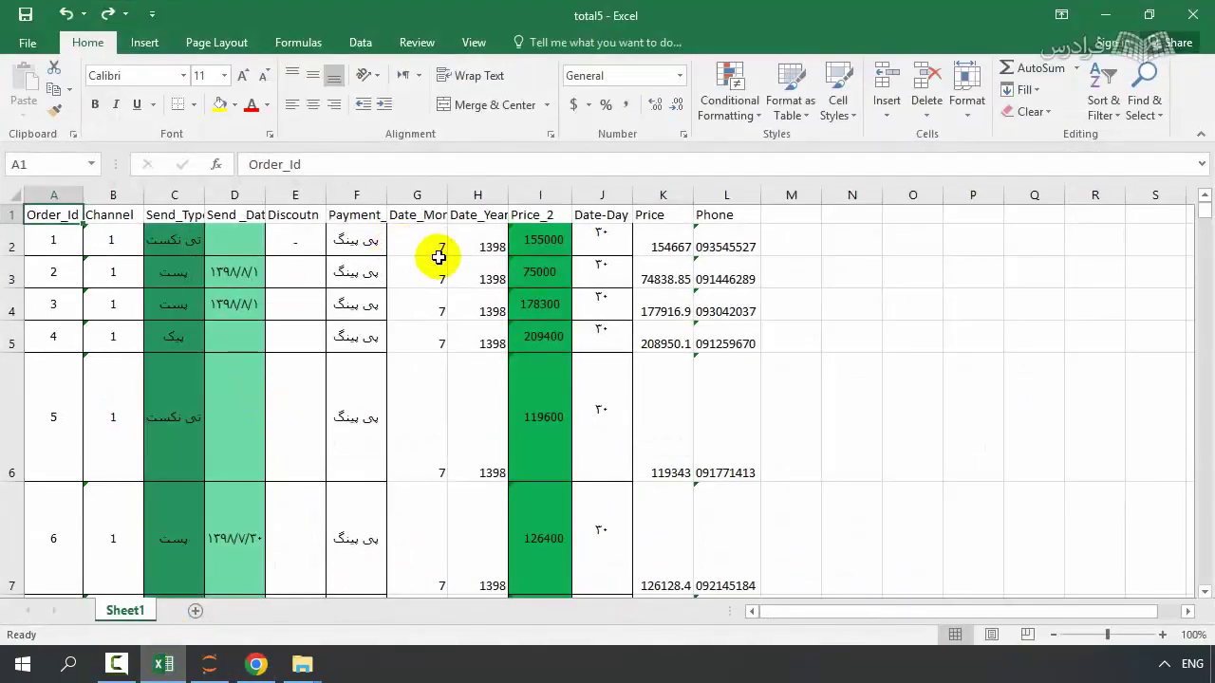
{"action": "scroll", "coordinate": [436, 407], "scroll_direction": "down", "scroll_amount": 2}
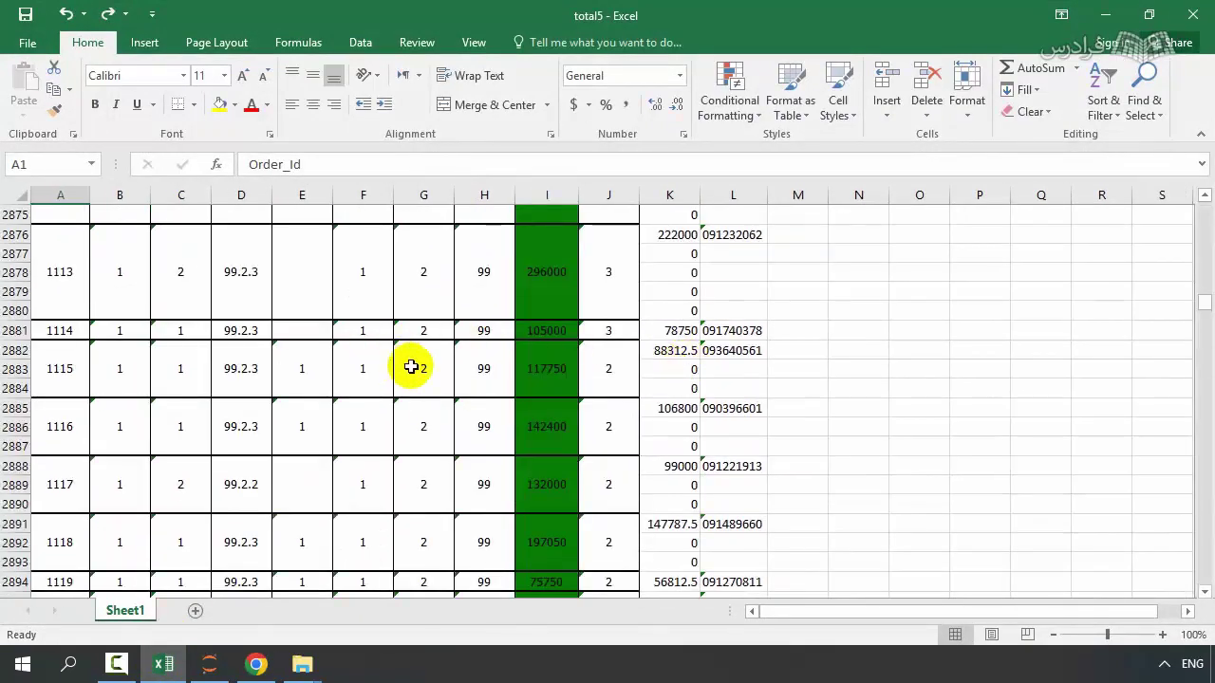
{"action": "scroll", "coordinate": [418, 342], "scroll_direction": "up", "scroll_amount": 5}
{"action": "scroll", "coordinate": [429, 261], "scroll_direction": "up", "scroll_amount": 4}
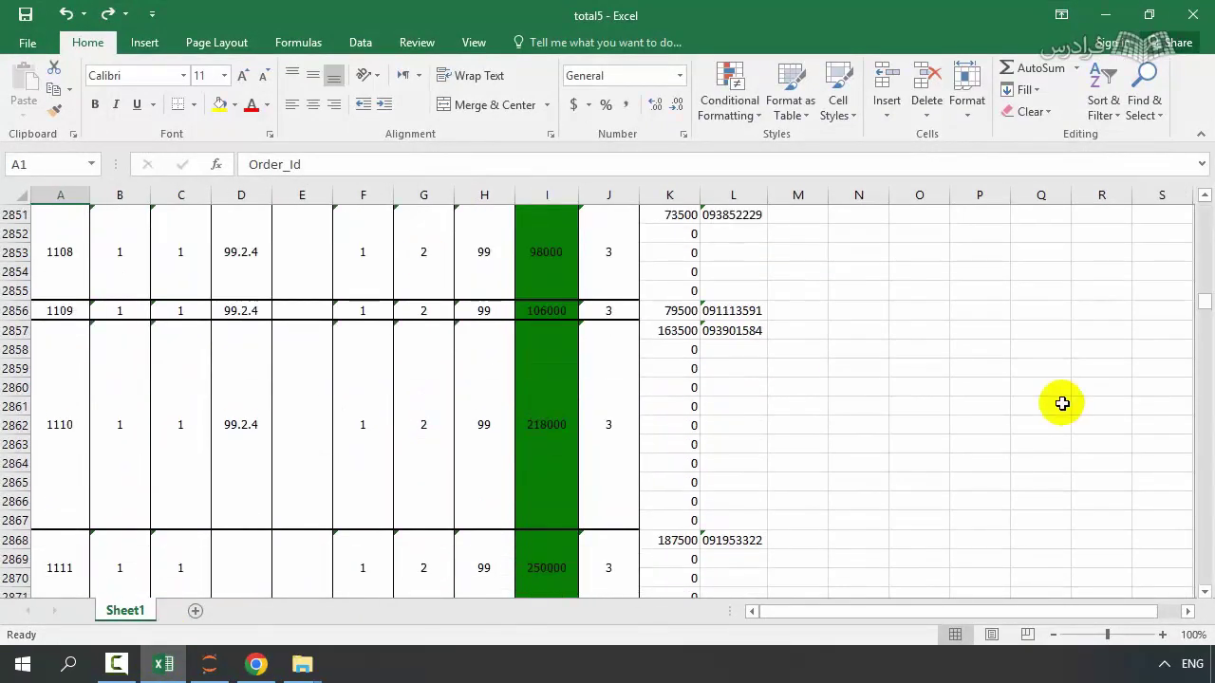
{"action": "left_click_drag", "start_coordinate": [1205, 303], "coordinate": [1209, 196]}
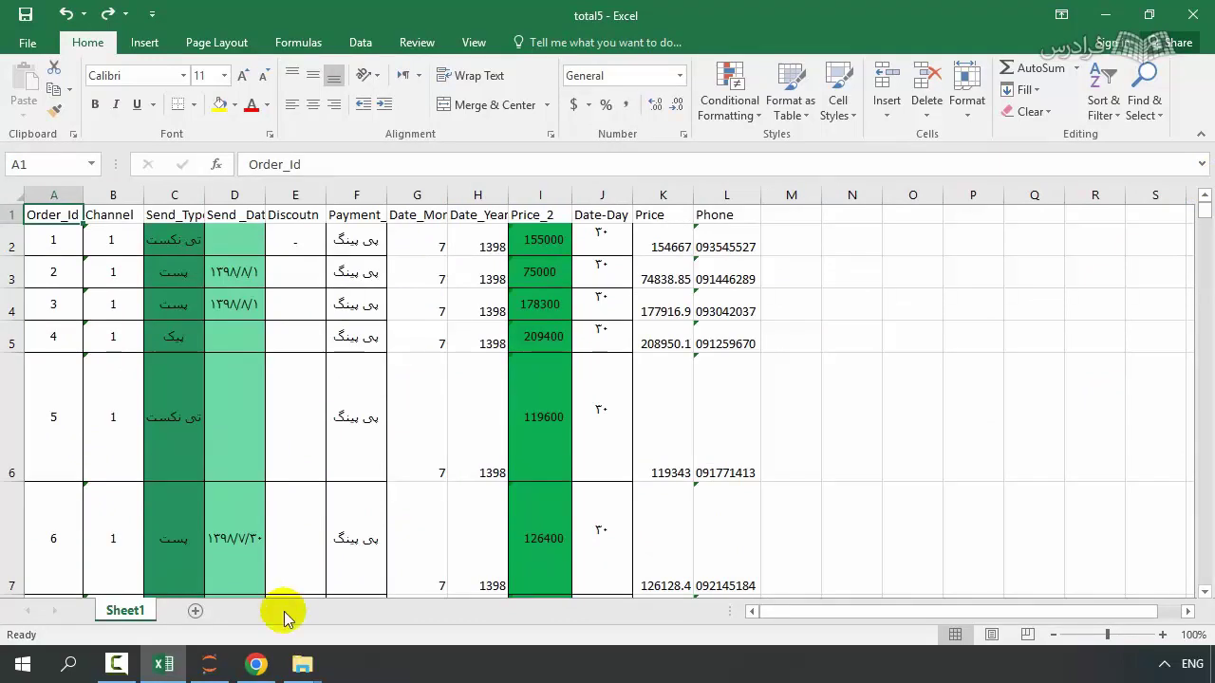
Switch back to the notebook in Chrome and examine the first data.loc line of the Date_Month renaming cell.
{"action": "left_click", "coordinate": [256, 664]}
{"action": "scroll", "coordinate": [356, 465], "scroll_direction": "down", "scroll_amount": 5}
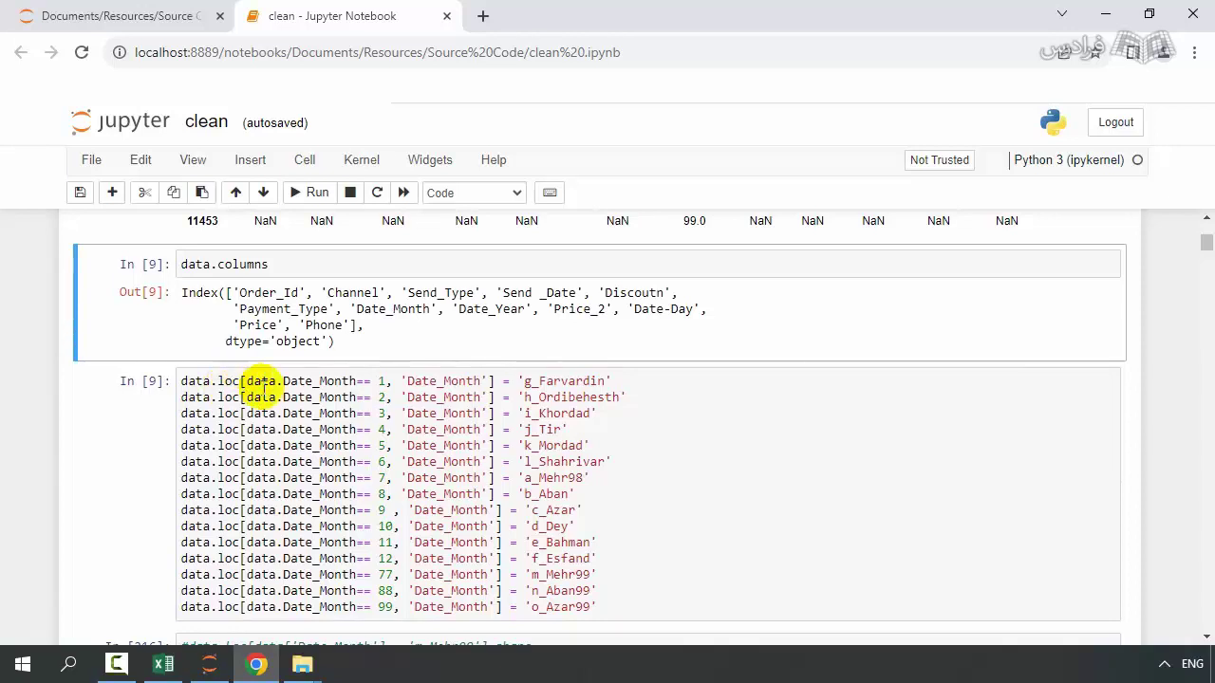
{"action": "left_click_drag", "start_coordinate": [245, 382], "coordinate": [494, 382]}
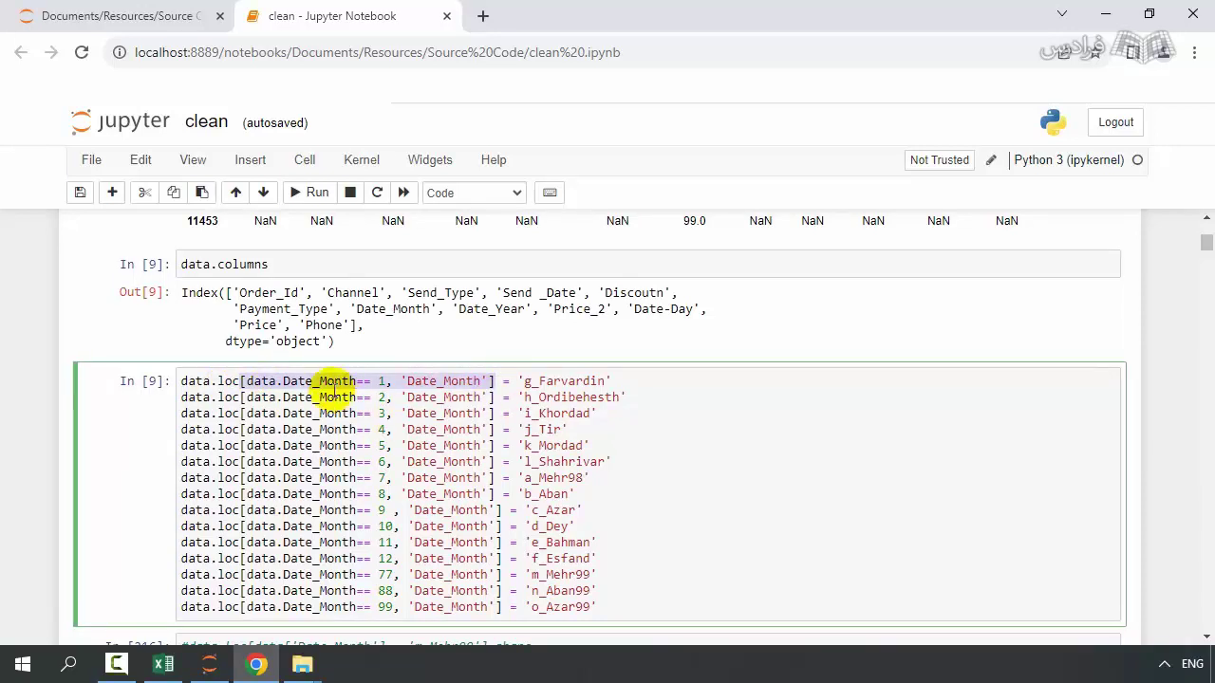
{"action": "left_click", "coordinate": [277, 381]}
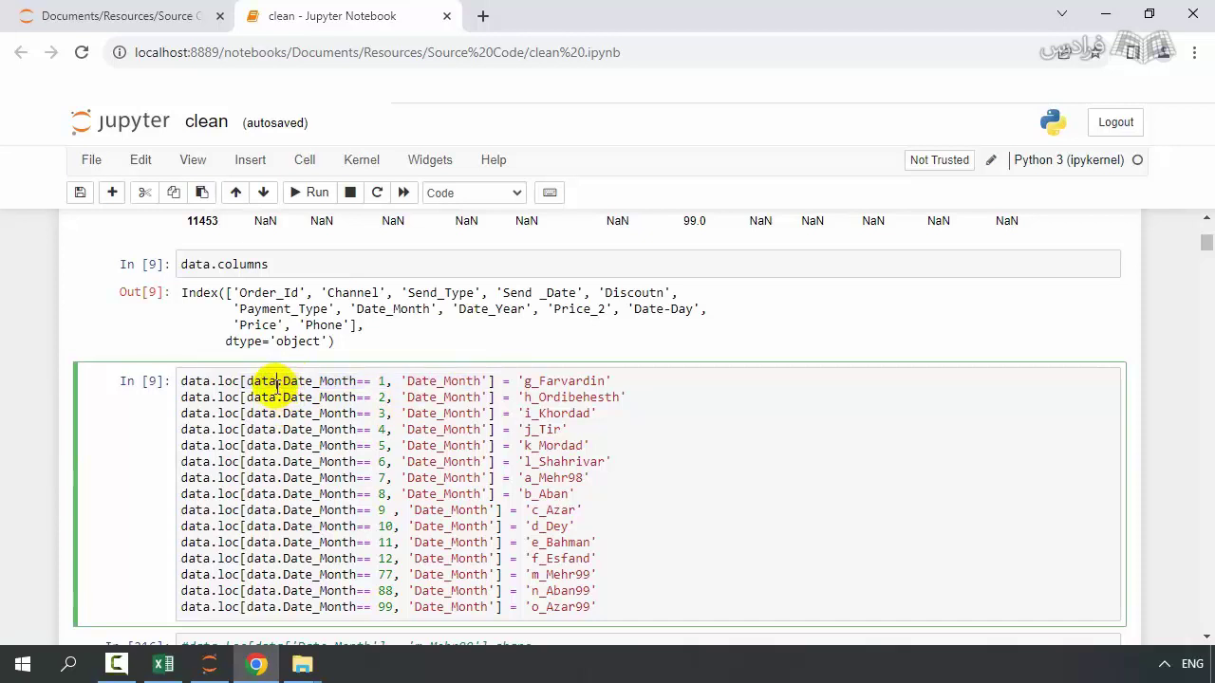
{"action": "double_click", "coordinate": [183, 382]}
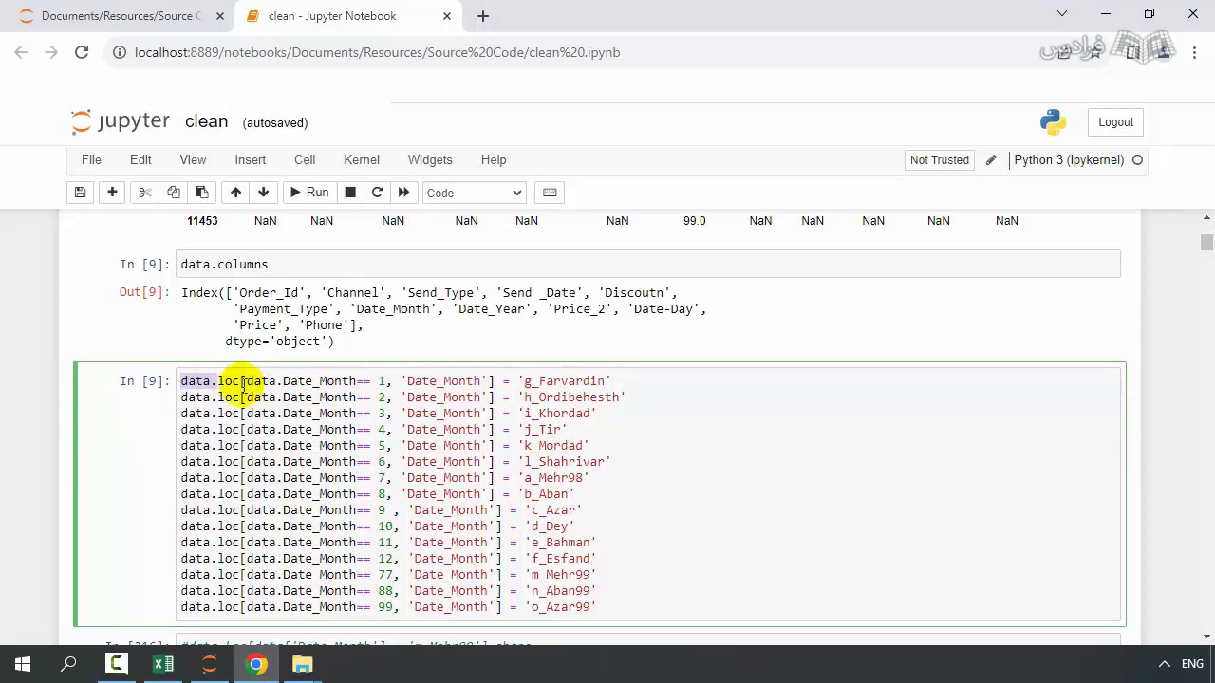
{"action": "left_click", "coordinate": [252, 382]}
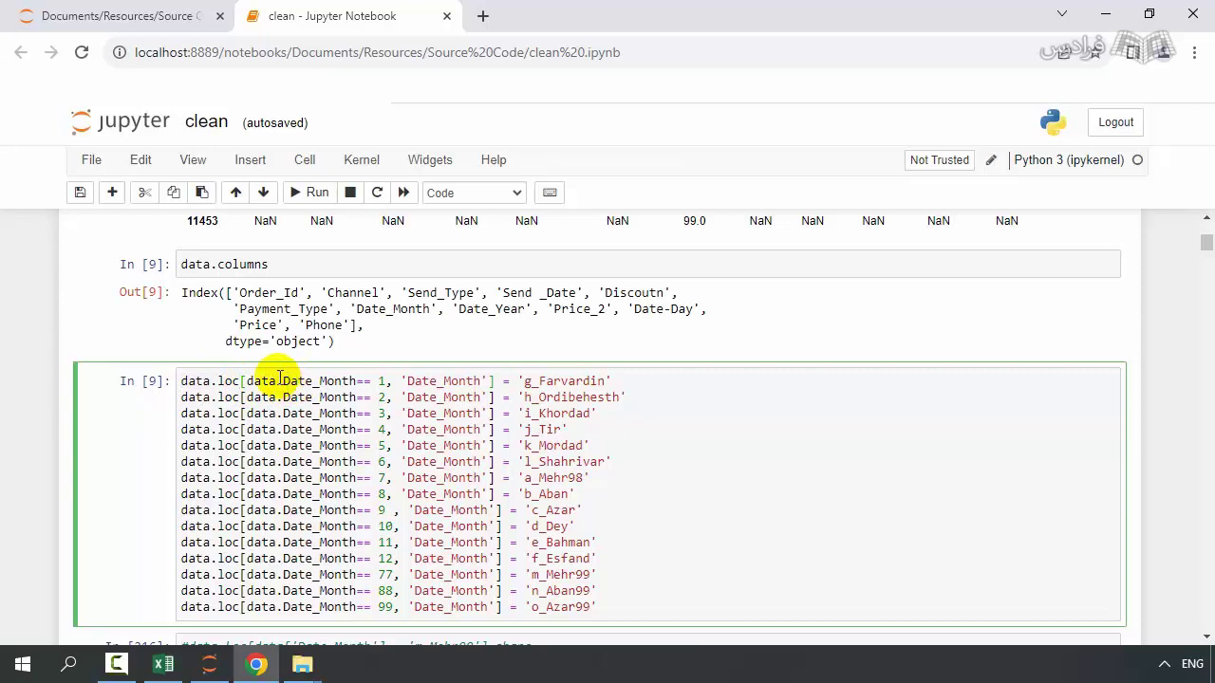
Examine the condition, target column and 'g_Farvardin' value in the first data.loc line against the Date_Month column of the tail output.
{"action": "left_click_drag", "start_coordinate": [278, 382], "coordinate": [353, 380]}
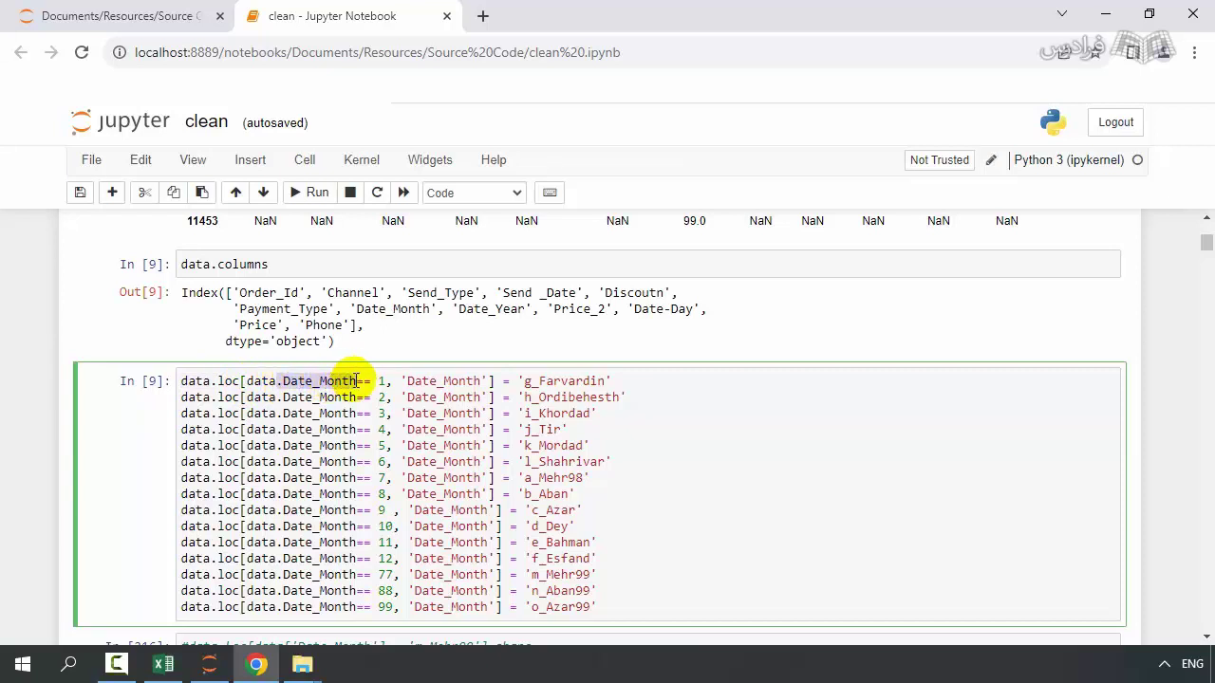
{"action": "scroll", "coordinate": [393, 382], "scroll_direction": "up", "scroll_amount": 3}
{"action": "scroll", "coordinate": [393, 383], "scroll_direction": "up", "scroll_amount": 1}
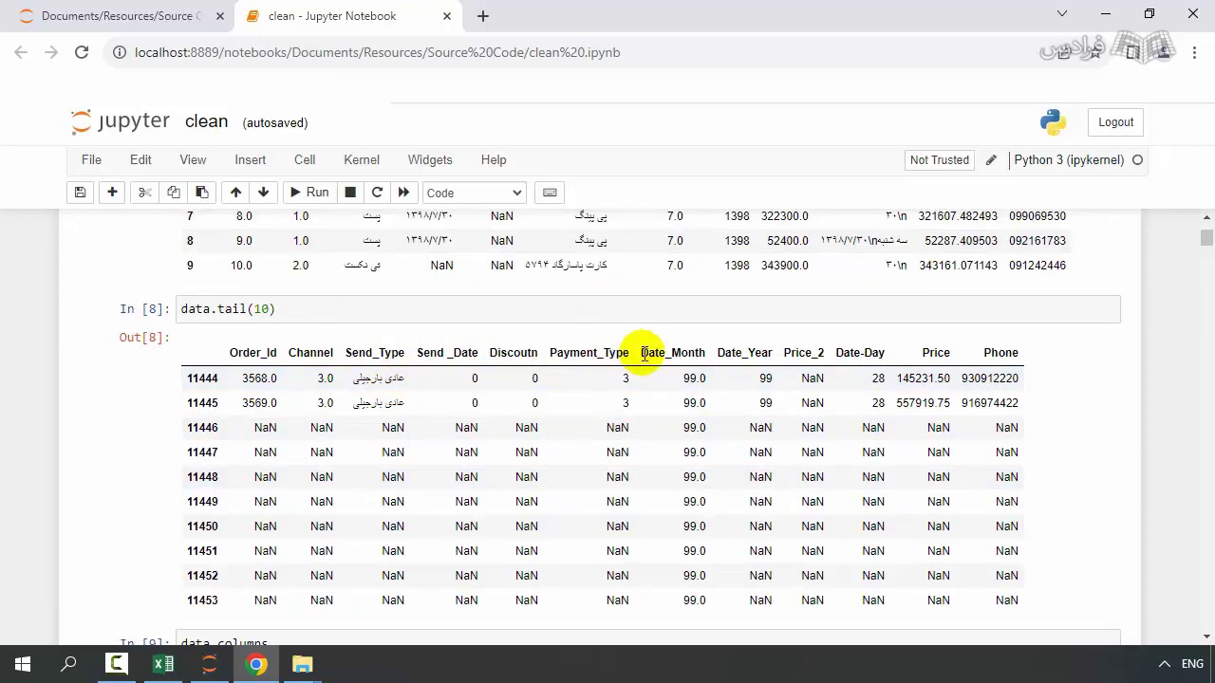
{"action": "scroll", "coordinate": [662, 358], "scroll_direction": "down", "scroll_amount": 4}
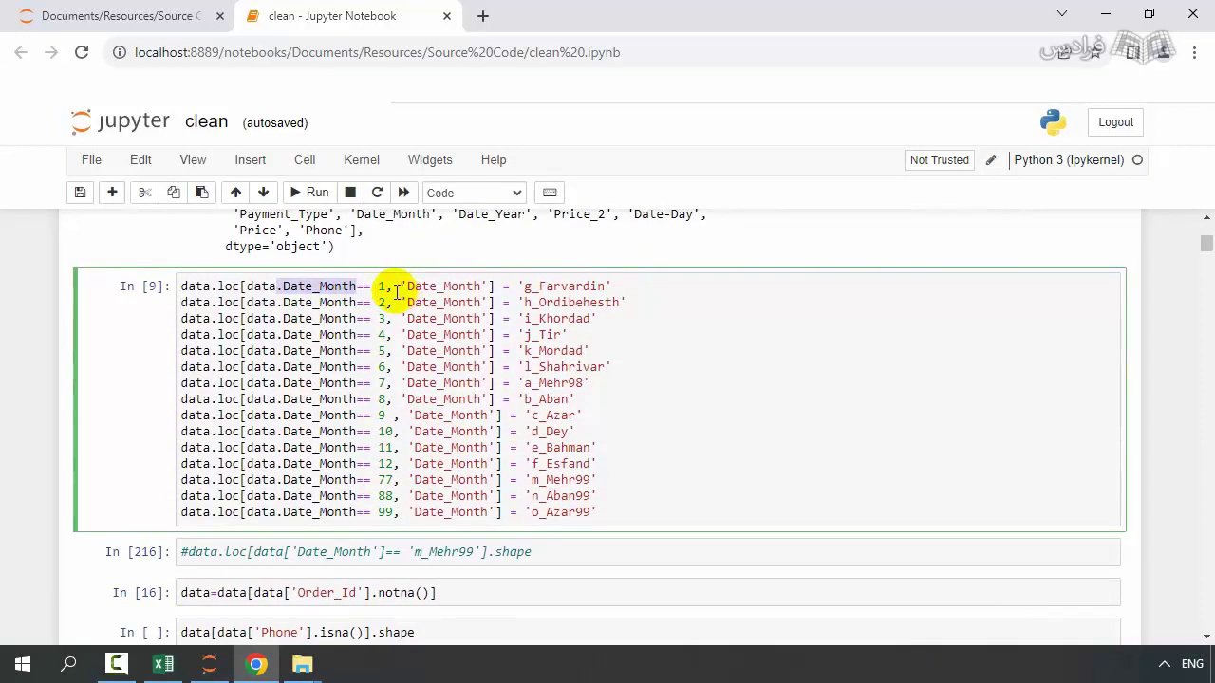
{"action": "left_click_drag", "start_coordinate": [410, 289], "coordinate": [482, 285]}
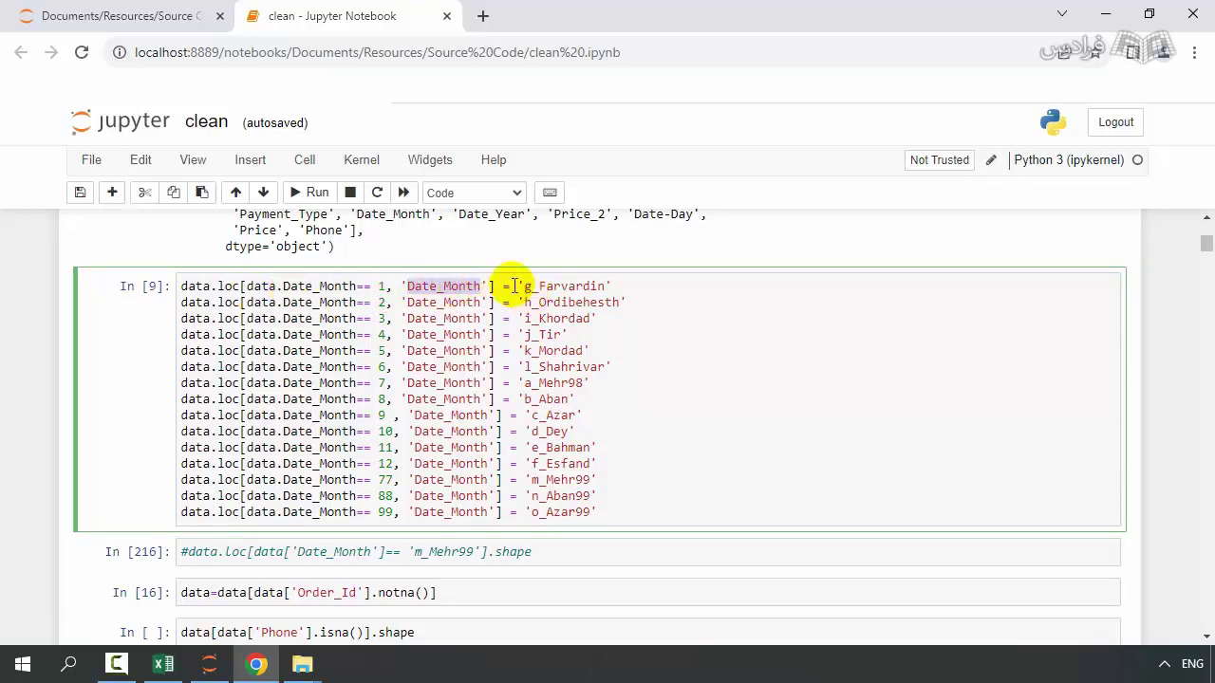
{"action": "left_click_drag", "start_coordinate": [519, 286], "coordinate": [623, 285]}
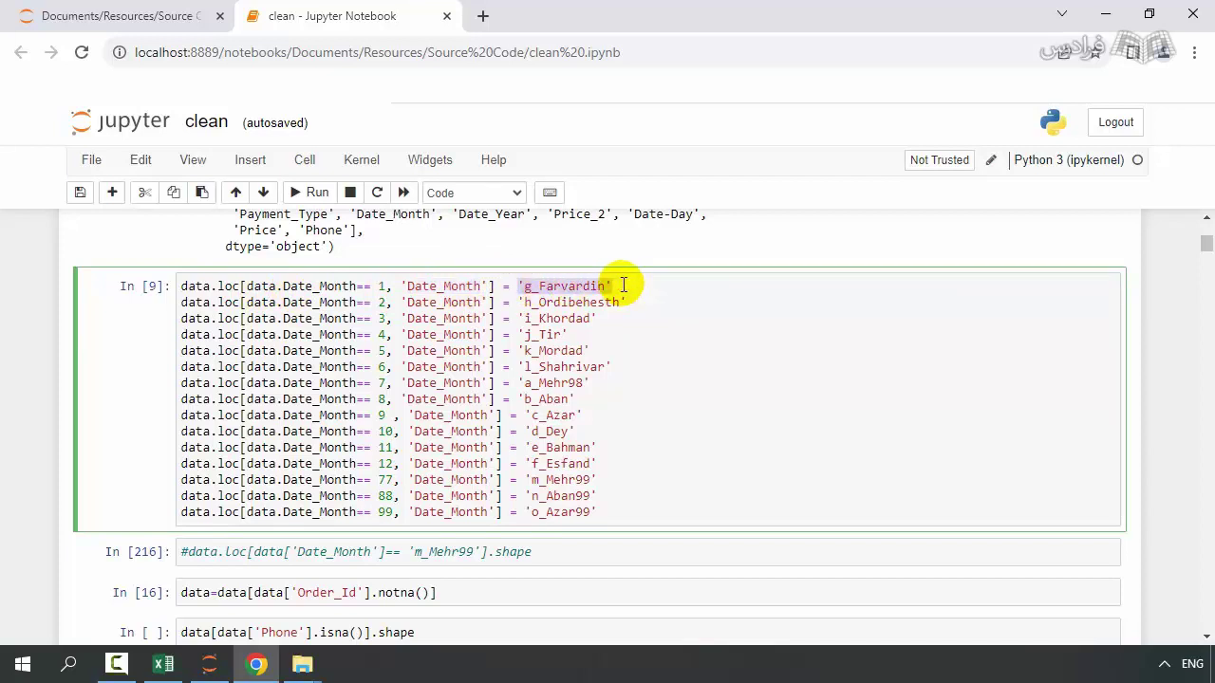
{"action": "scroll", "coordinate": [665, 380], "scroll_direction": "up", "scroll_amount": 5}
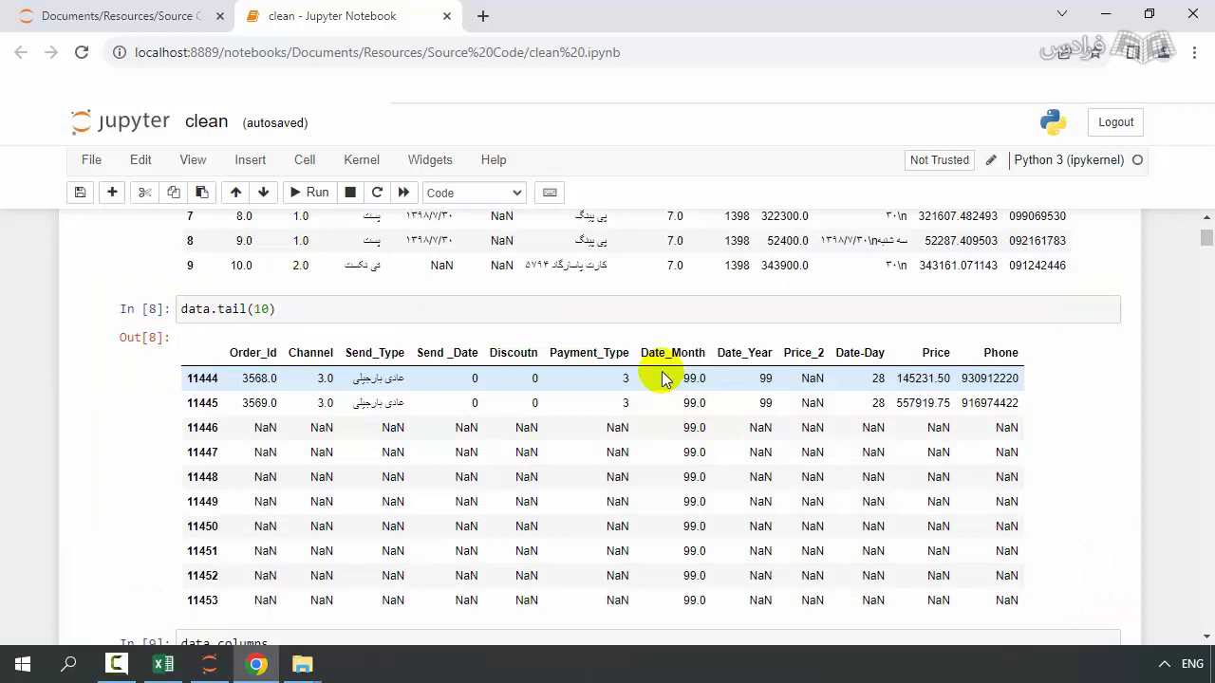
{"action": "scroll", "coordinate": [589, 427], "scroll_direction": "down", "scroll_amount": 4}
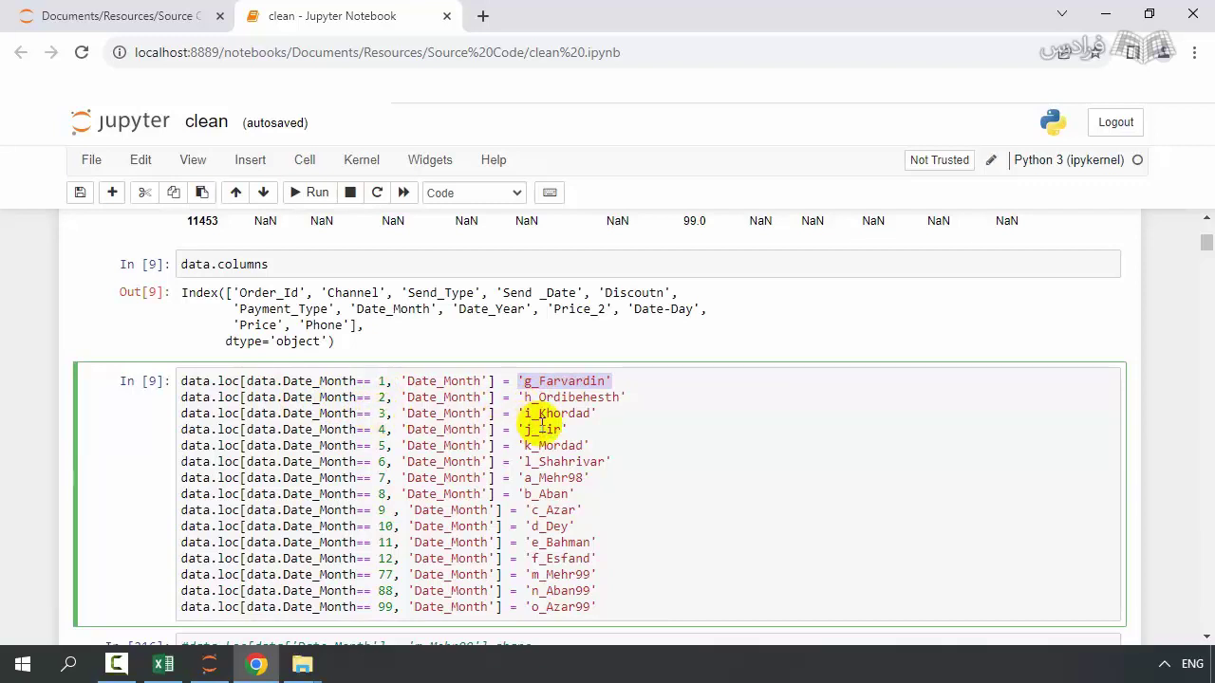
{"action": "scroll", "coordinate": [564, 433], "scroll_direction": "up", "scroll_amount": 3}
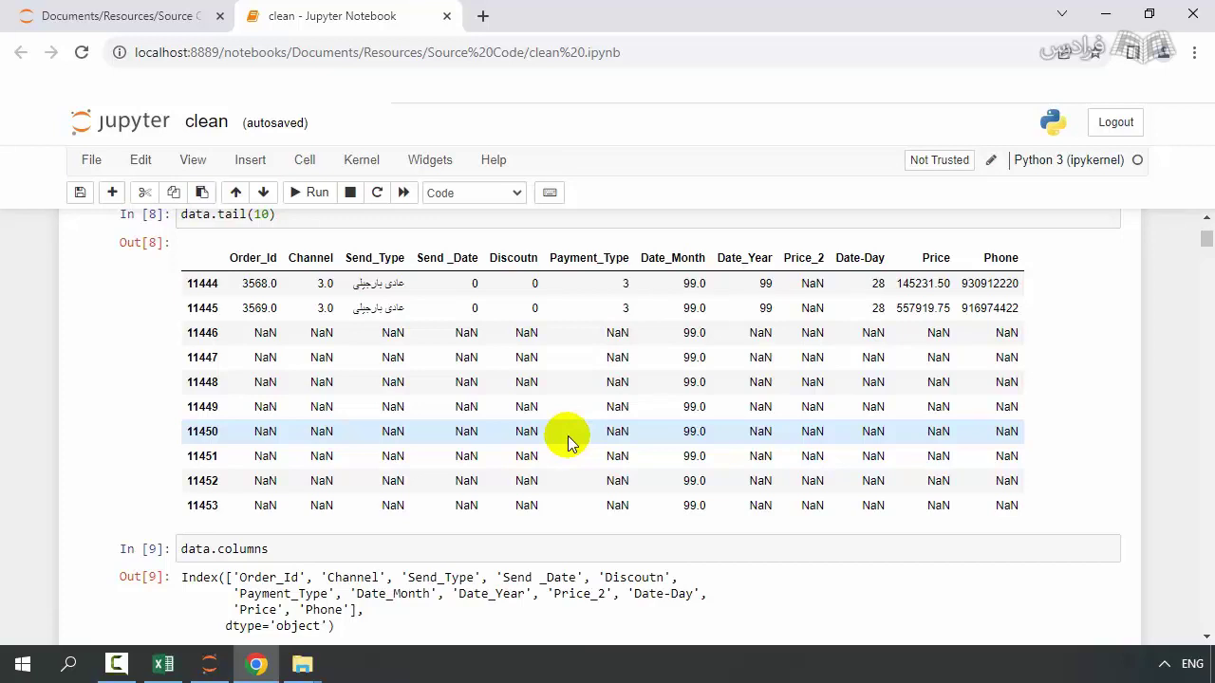
{"action": "scroll", "coordinate": [568, 441], "scroll_direction": "down", "scroll_amount": 3}
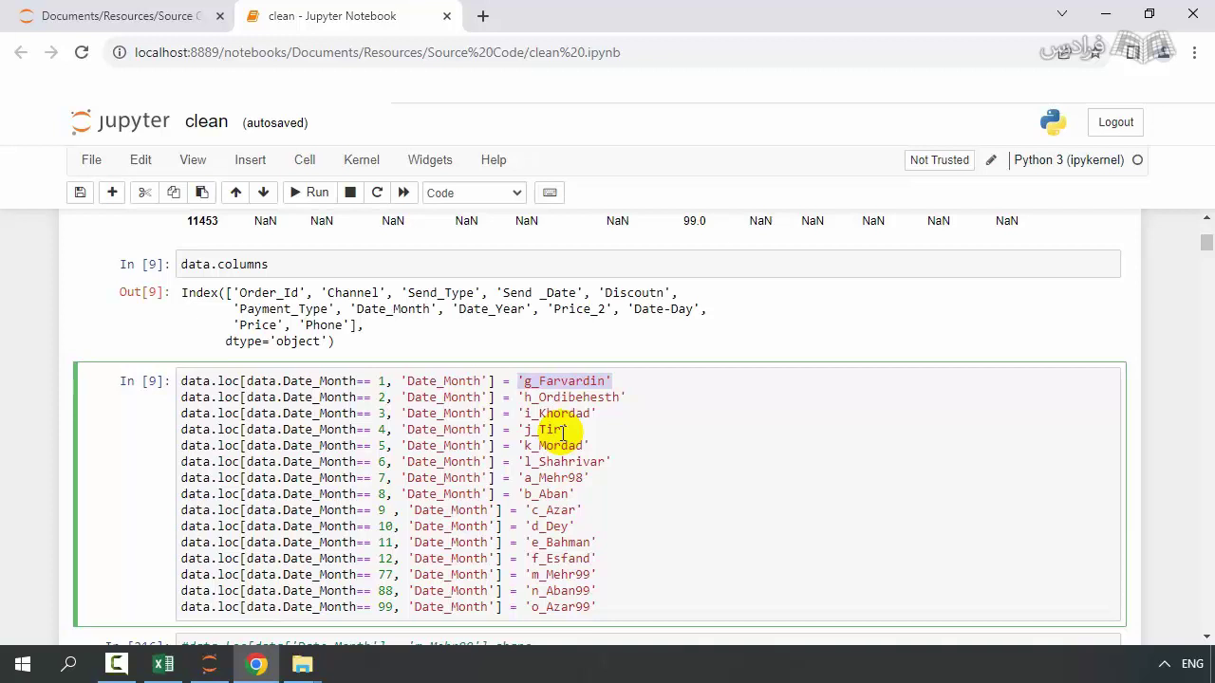
{"action": "scroll", "coordinate": [563, 432], "scroll_direction": "down", "scroll_amount": 1}
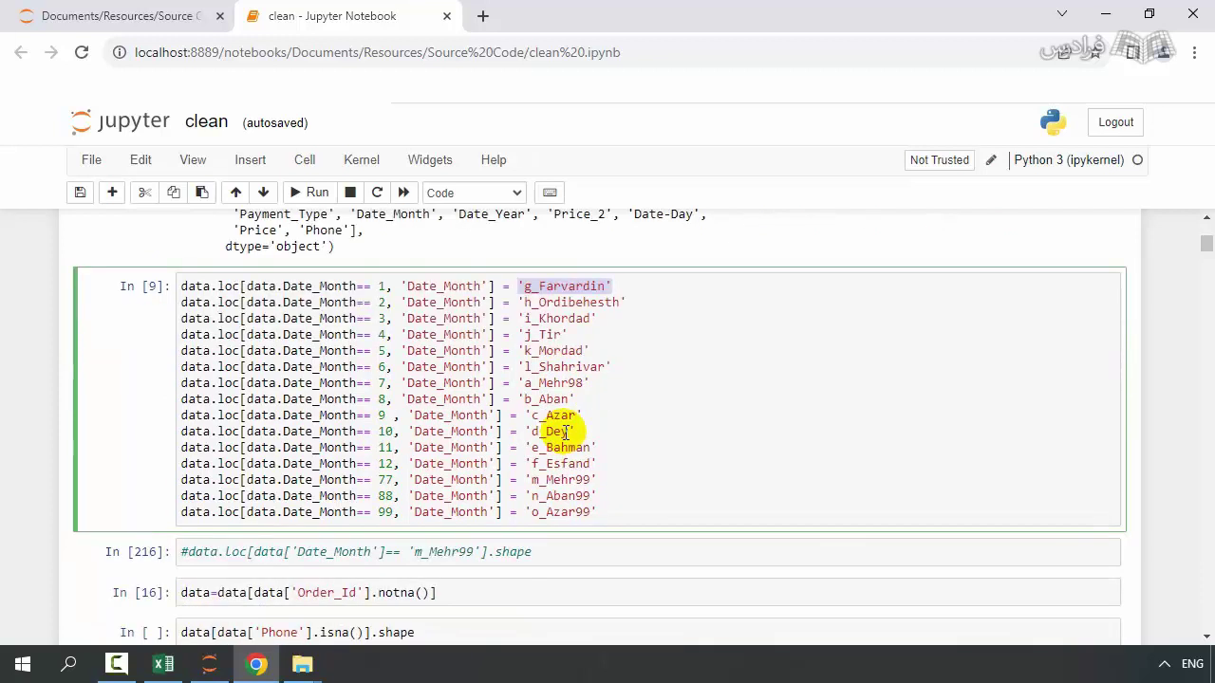
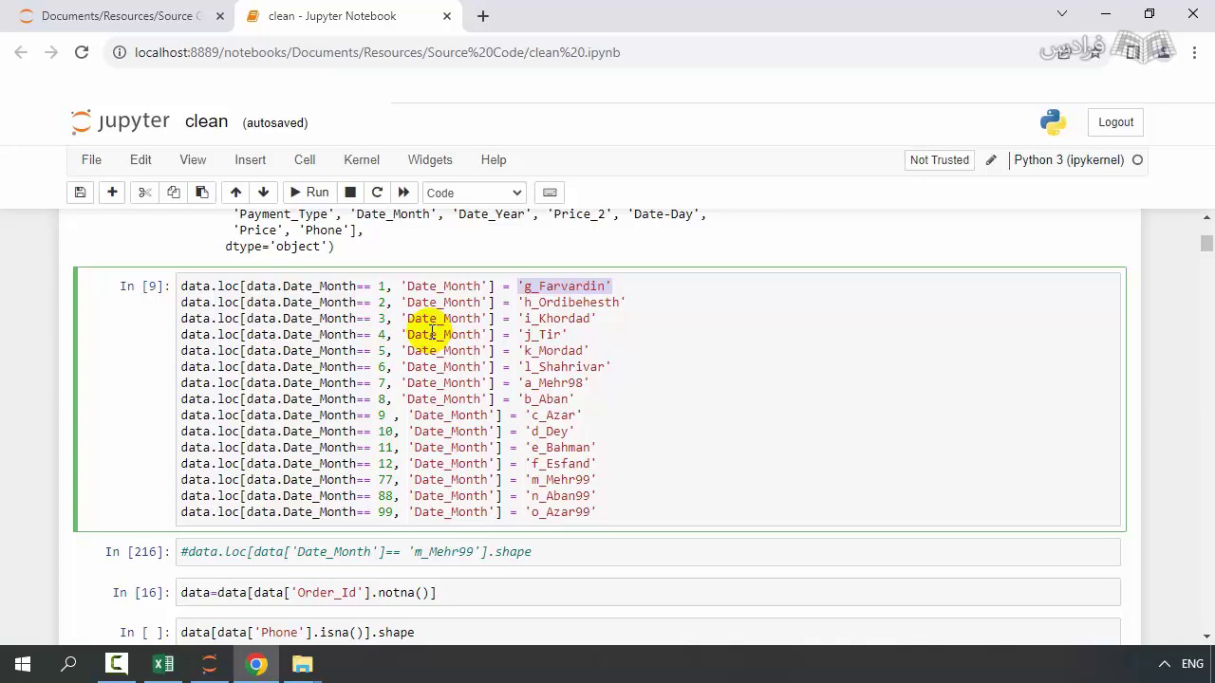
Compare the column headers of the tail and head tables with both Date_Month references in the first data.loc line.
{"action": "scroll", "coordinate": [446, 327], "scroll_direction": "up", "scroll_amount": 4}
{"action": "scroll", "coordinate": [631, 332], "scroll_direction": "up", "scroll_amount": 1}
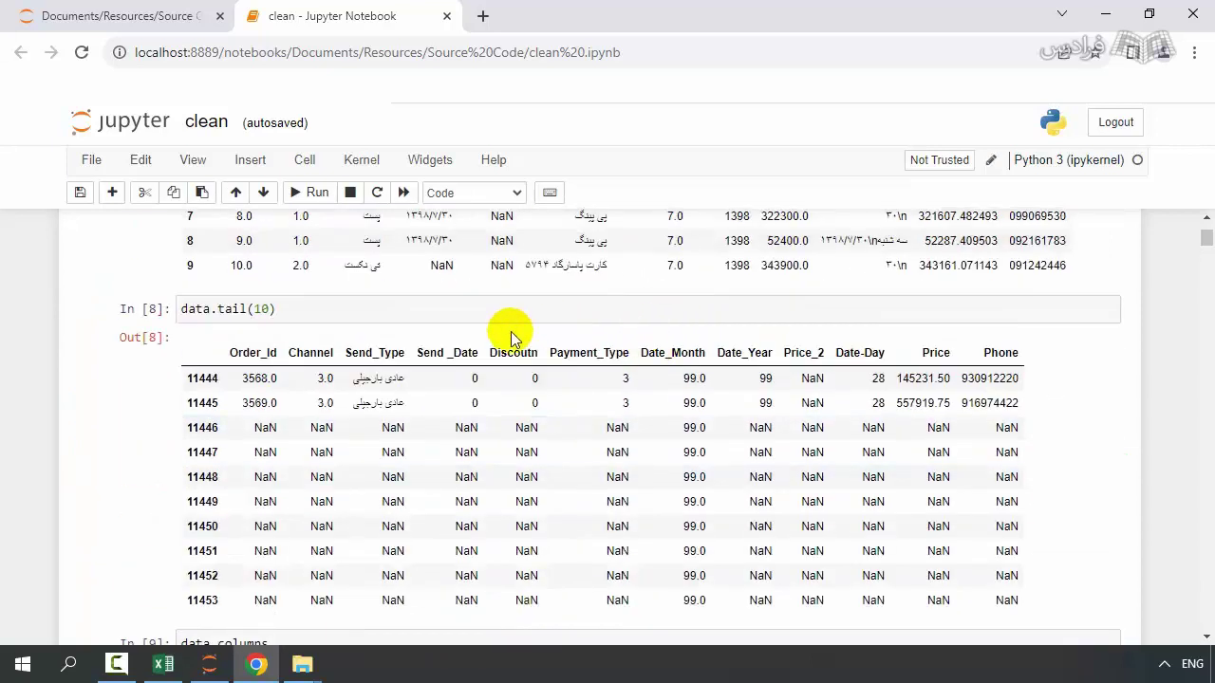
{"action": "scroll", "coordinate": [510, 337], "scroll_direction": "up", "scroll_amount": 3}
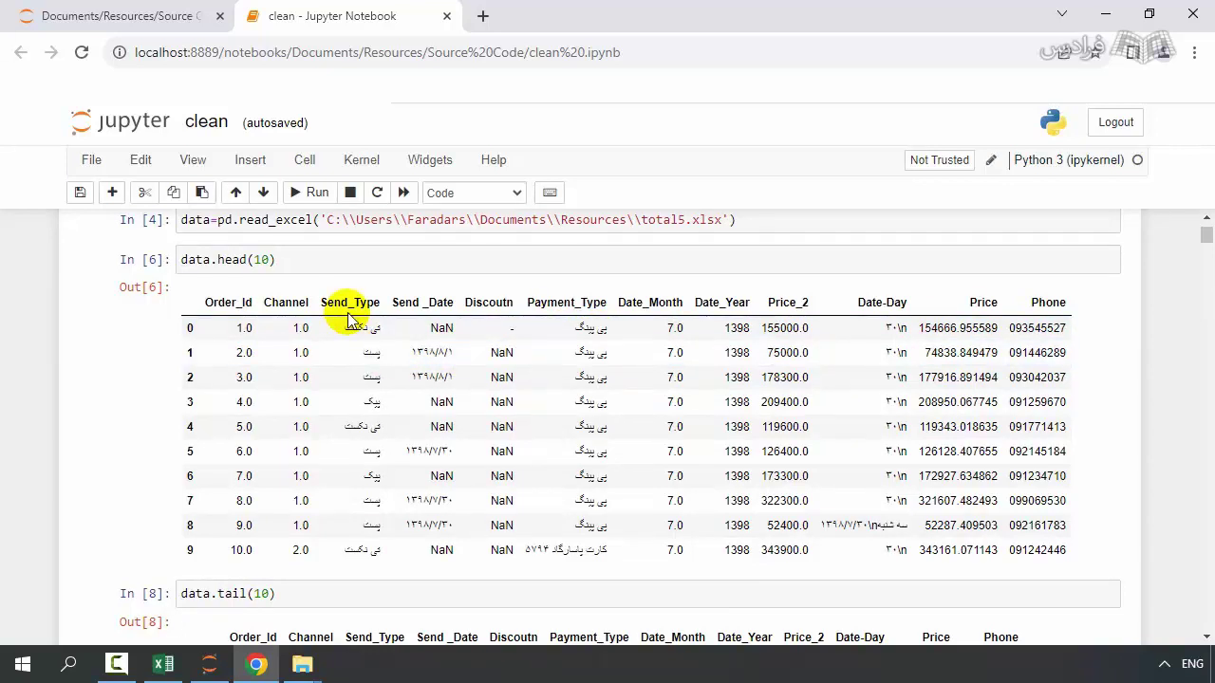
{"action": "scroll", "coordinate": [353, 322], "scroll_direction": "down", "scroll_amount": 3}
{"action": "scroll", "coordinate": [362, 380], "scroll_direction": "down", "scroll_amount": 5}
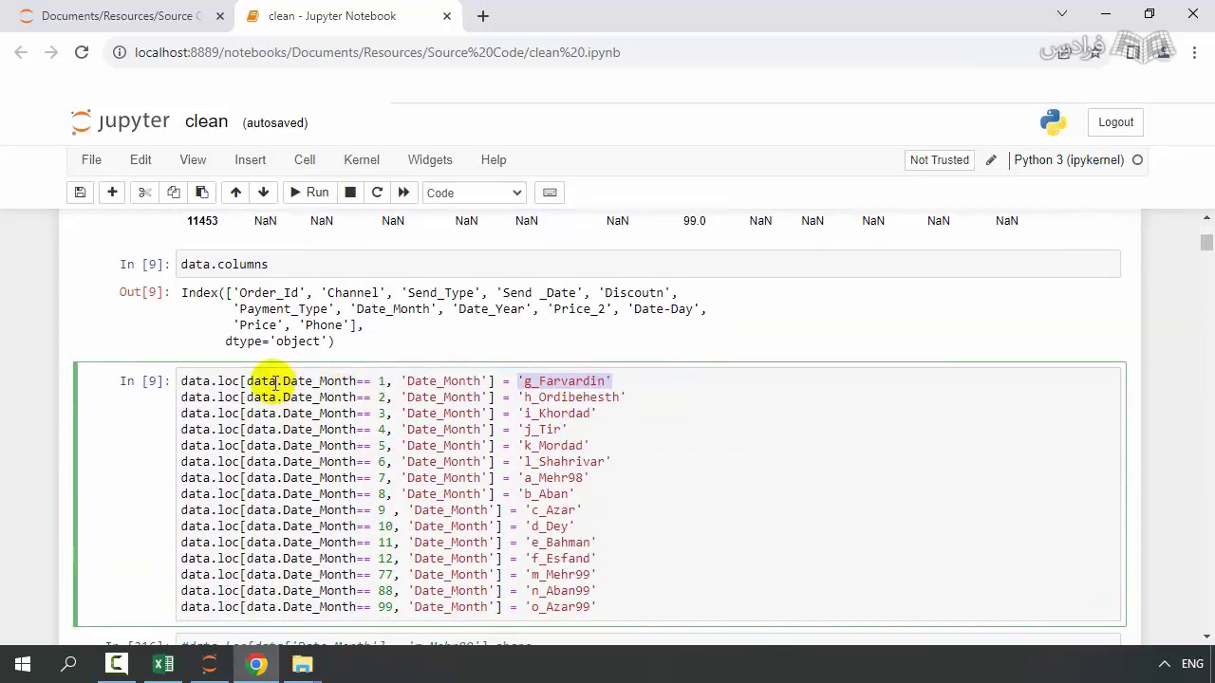
{"action": "left_click_drag", "start_coordinate": [283, 381], "coordinate": [355, 381]}
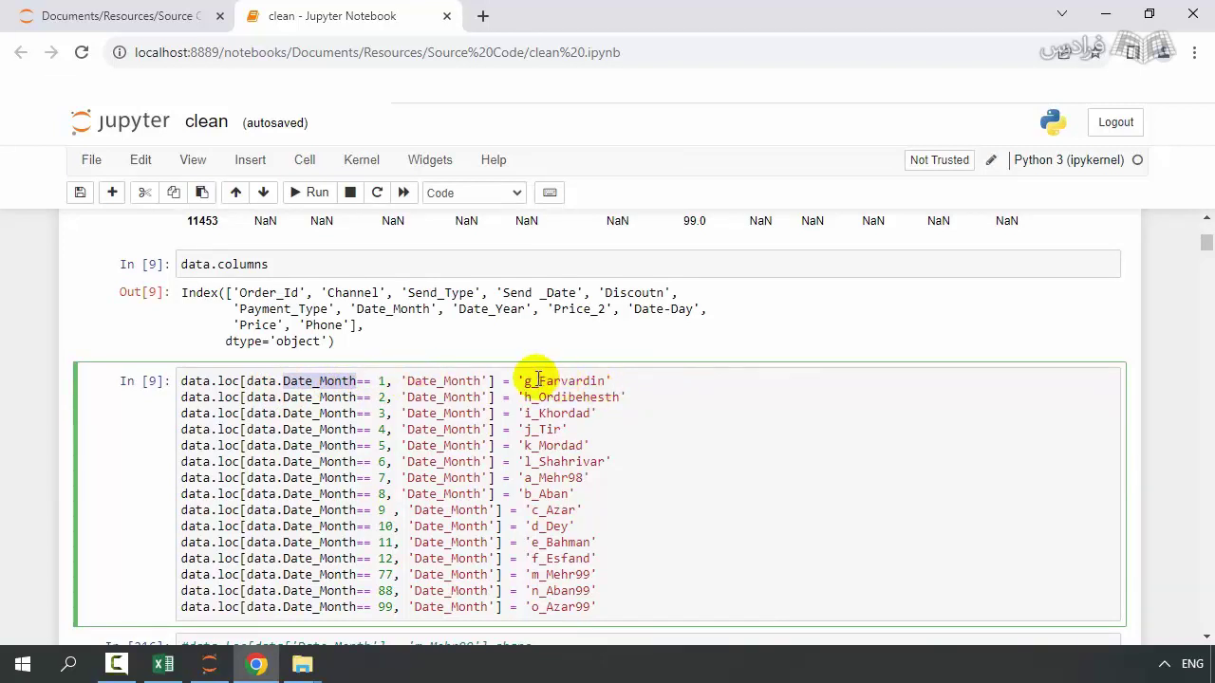
{"action": "left_click_drag", "start_coordinate": [473, 380], "coordinate": [408, 380]}
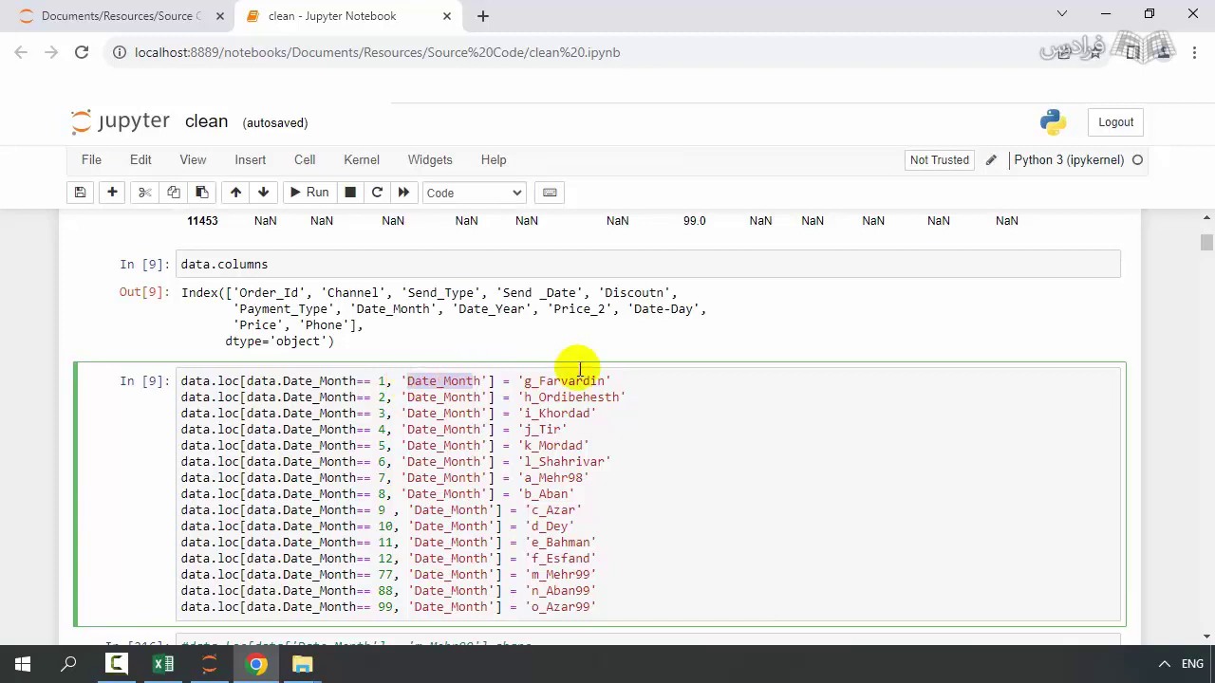
Run the data.loc cell that replaces the Date_Month numbers with month names.
{"action": "scroll", "coordinate": [611, 374], "scroll_direction": "up", "scroll_amount": 3}
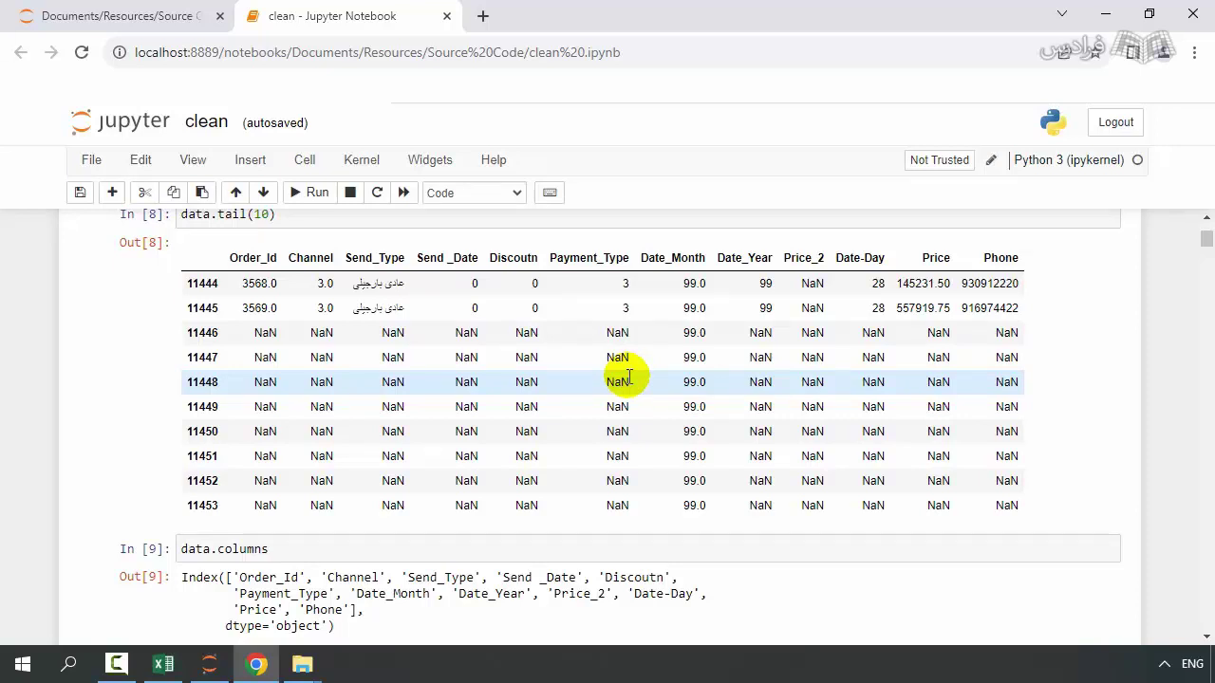
{"action": "scroll", "coordinate": [628, 377], "scroll_direction": "down", "scroll_amount": 2}
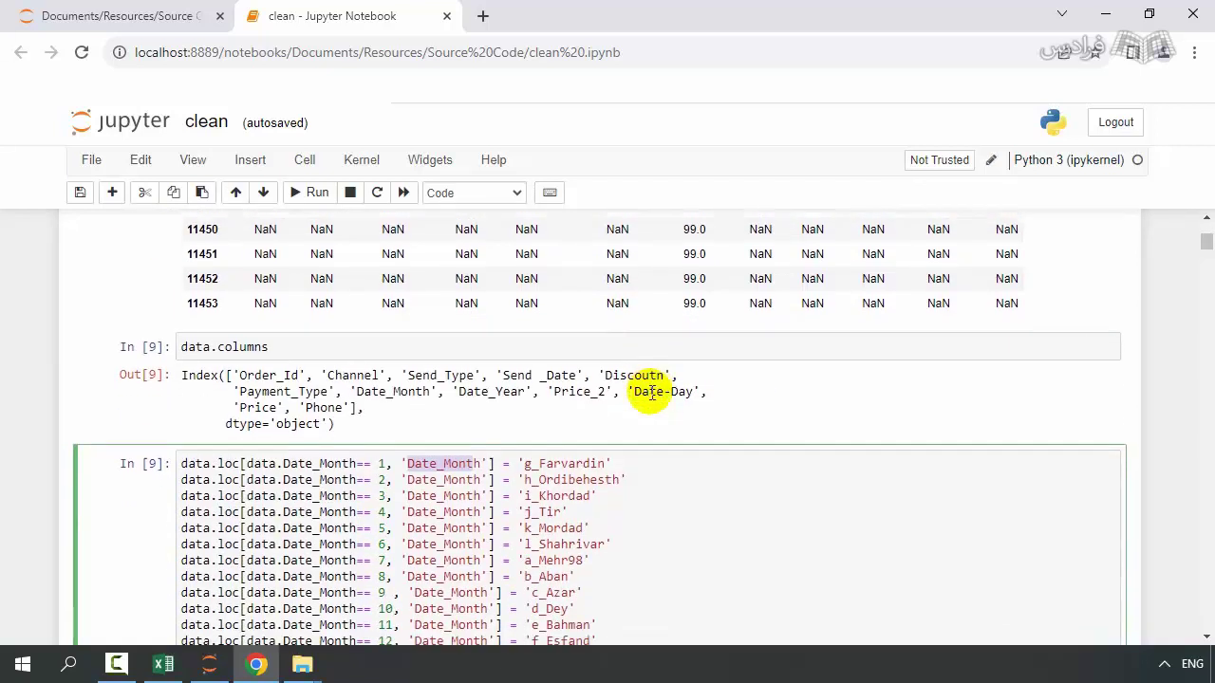
{"action": "scroll", "coordinate": [652, 392], "scroll_direction": "down", "scroll_amount": 1}
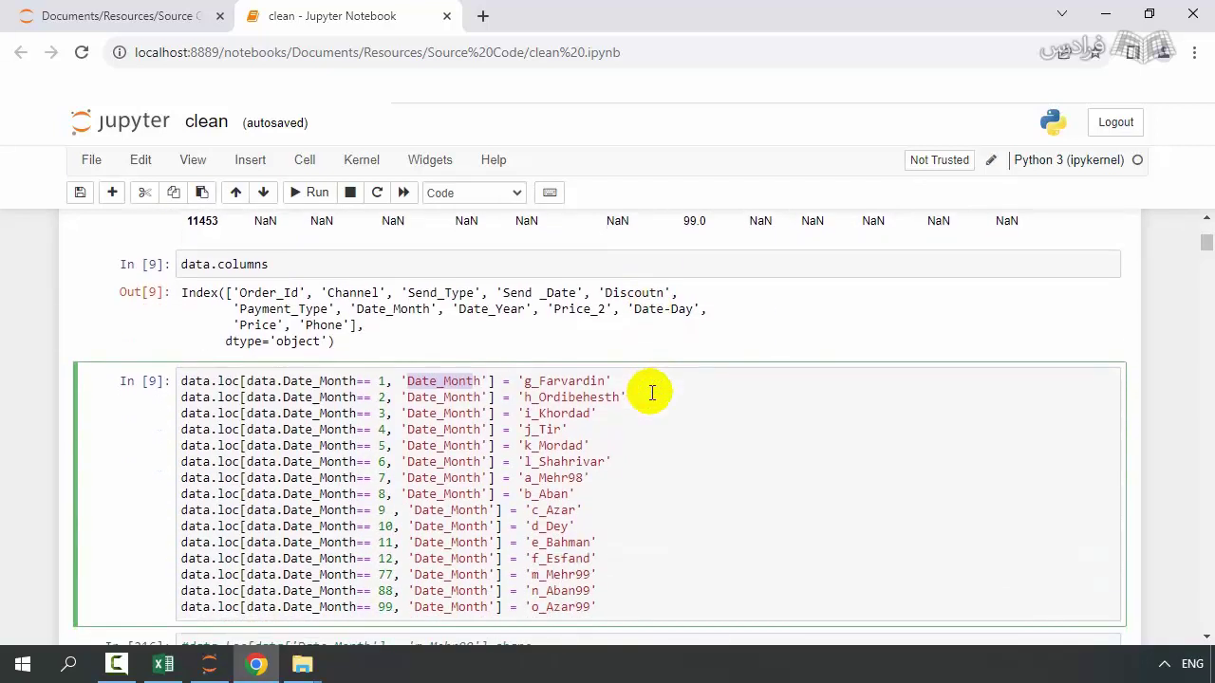
{"action": "key", "text": "shift+Return"}
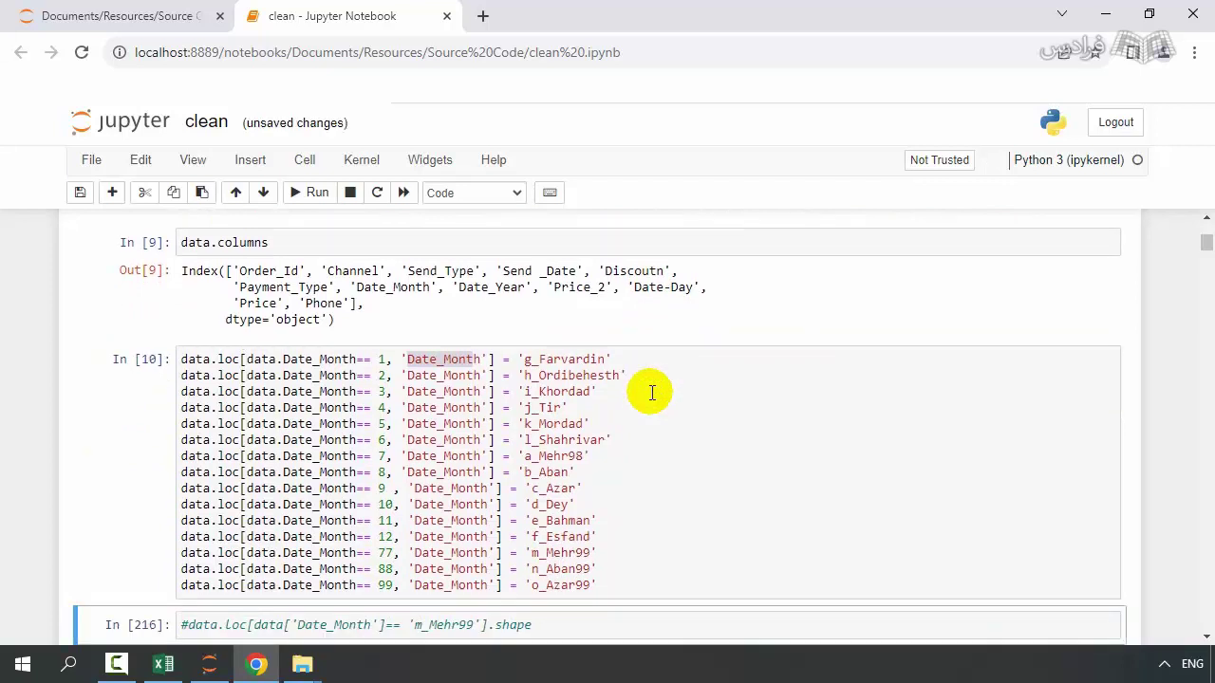
Insert a new cell below the Date_Month renaming code and run data.head() in it.
{"action": "scroll", "coordinate": [652, 392], "scroll_direction": "down", "scroll_amount": 3}
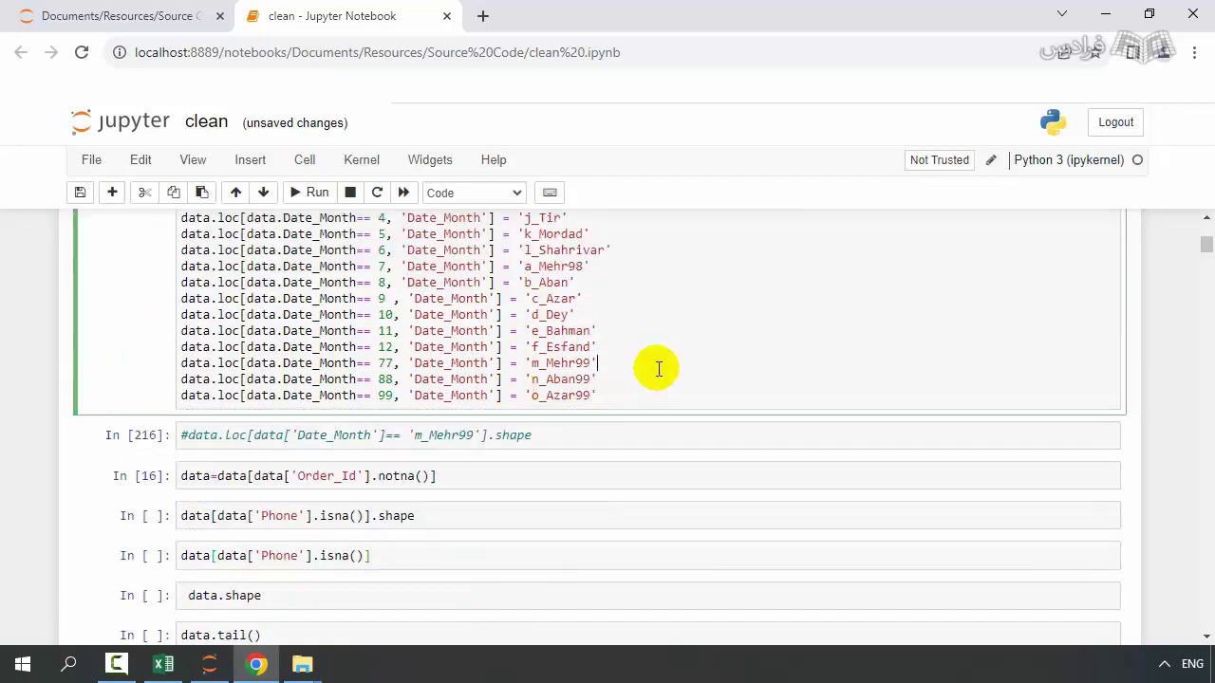
{"action": "left_click", "coordinate": [112, 193]}
{"action": "left_click", "coordinate": [213, 424]}
{"action": "type", "text": "data"}
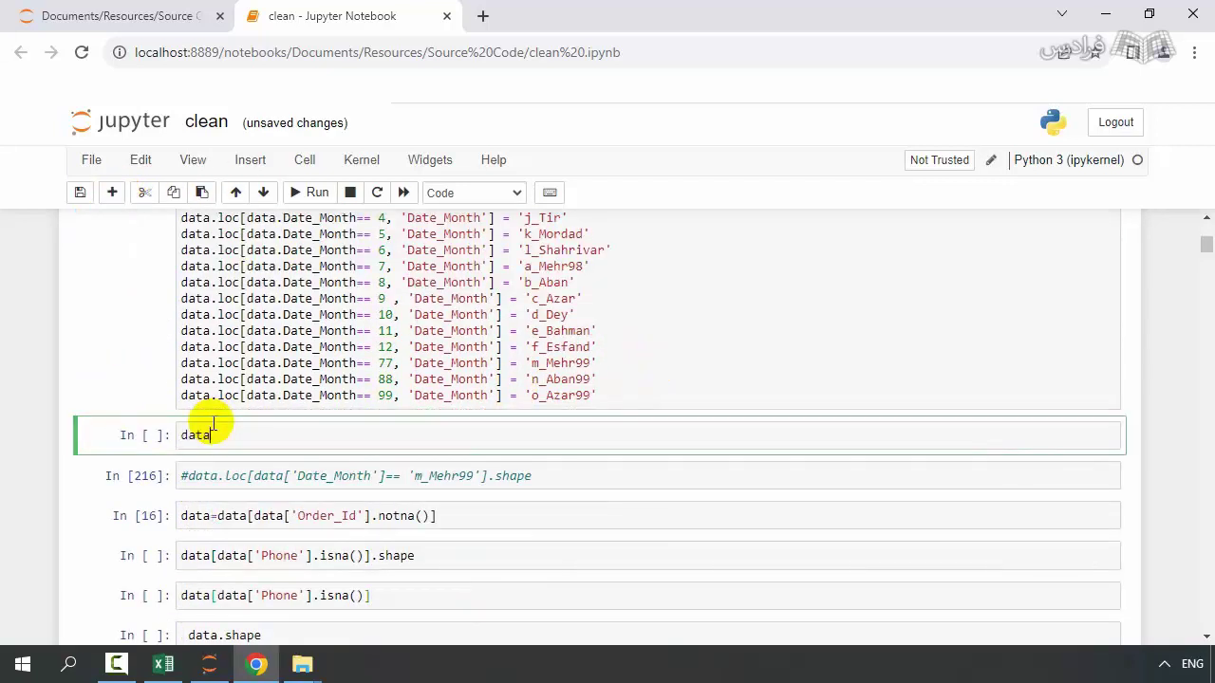
{"action": "type", "text": ".head()"}
{"action": "key", "text": "shift+Return"}
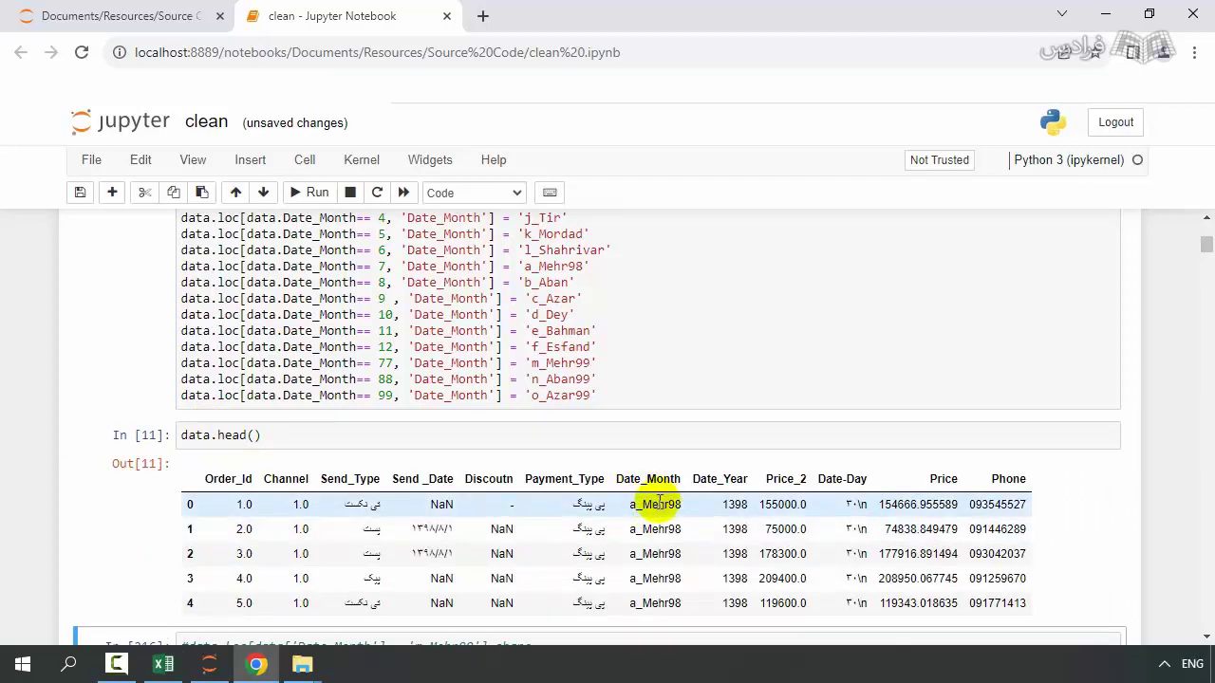
Compare the Date_Month values in the new data.head() output with those in the earlier head and tail tables.
{"action": "scroll", "coordinate": [626, 467], "scroll_direction": "up", "scroll_amount": 5}
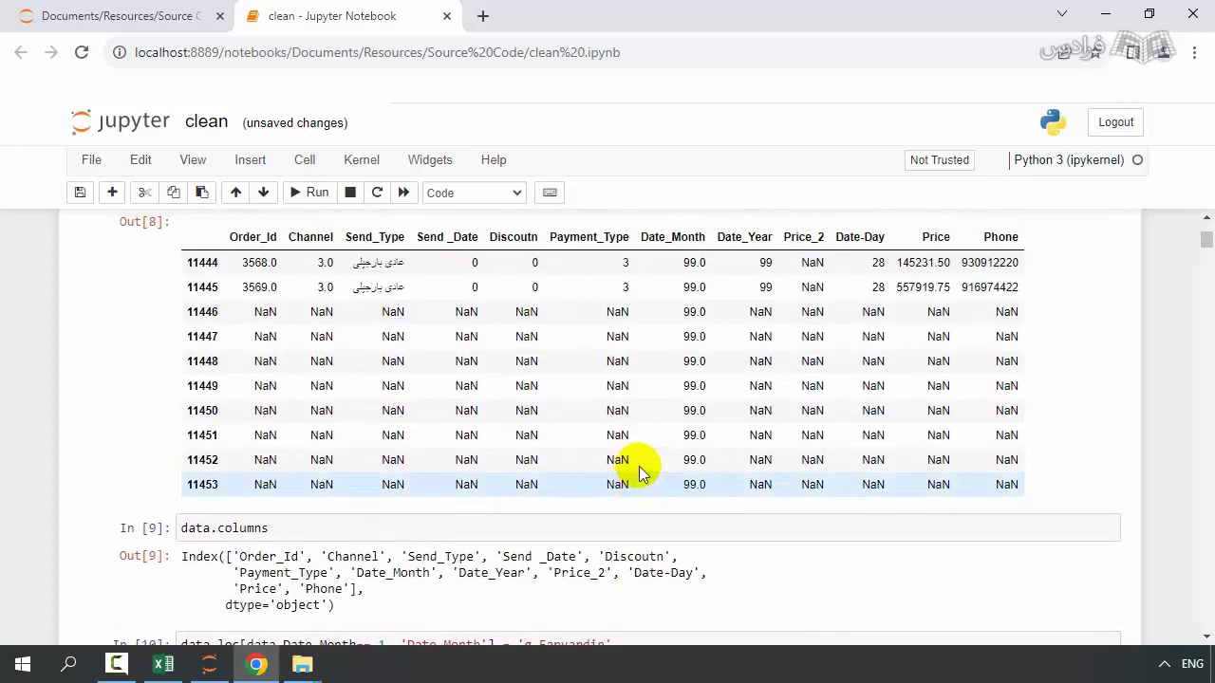
{"action": "scroll", "coordinate": [654, 446], "scroll_direction": "up", "scroll_amount": 2}
{"action": "scroll", "coordinate": [707, 375], "scroll_direction": "up", "scroll_amount": 3}
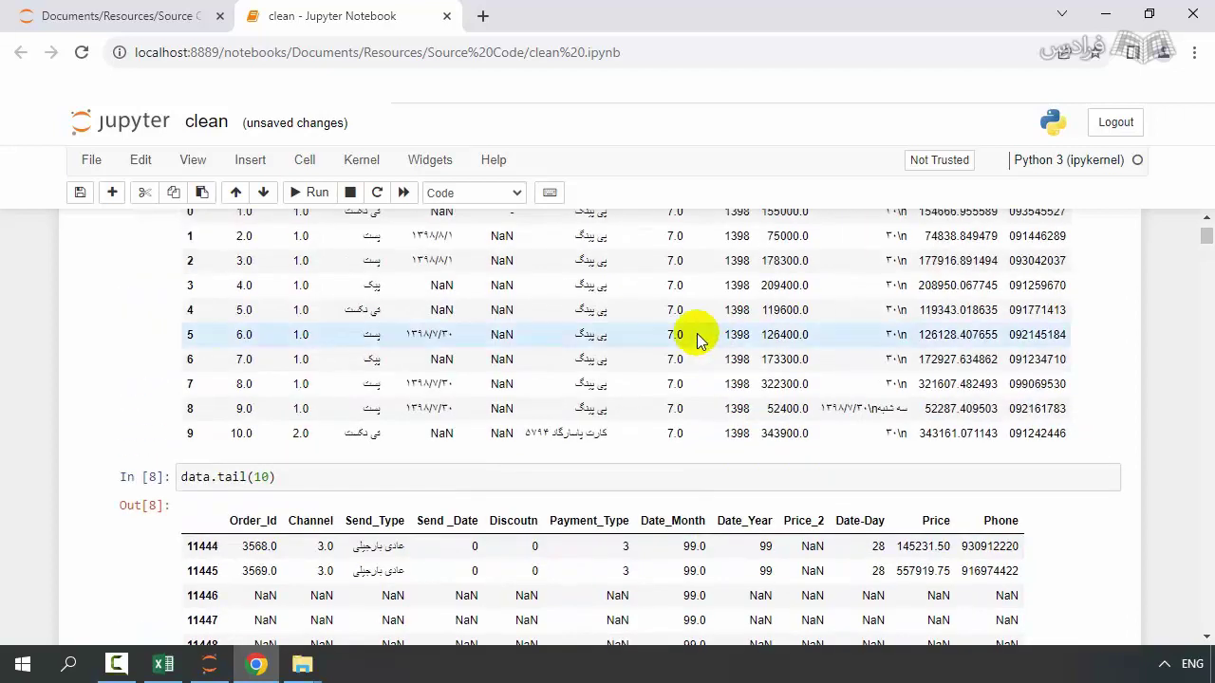
{"action": "scroll", "coordinate": [673, 279], "scroll_direction": "up", "scroll_amount": 2}
{"action": "scroll", "coordinate": [673, 312], "scroll_direction": "down", "scroll_amount": 10}
{"action": "scroll", "coordinate": [669, 349], "scroll_direction": "down", "scroll_amount": 1}
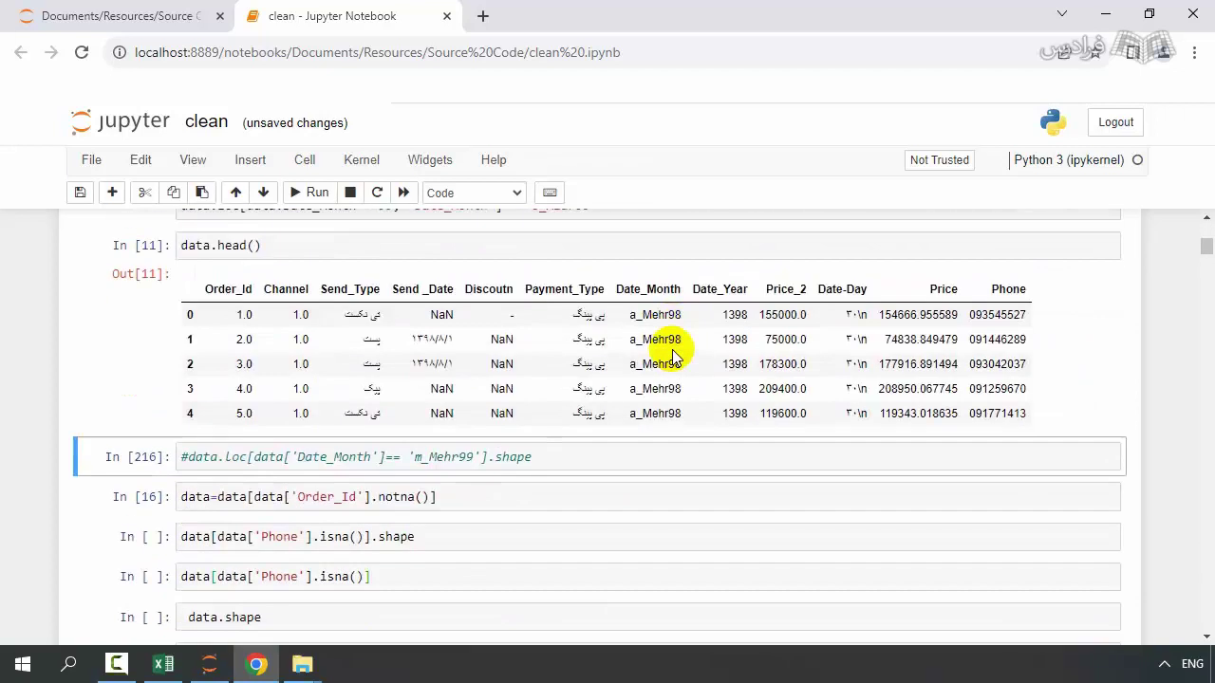
{"action": "scroll", "coordinate": [580, 320], "scroll_direction": "up", "scroll_amount": 3}
{"action": "scroll", "coordinate": [560, 323], "scroll_direction": "down", "scroll_amount": 3}
Switch to the total5 workbook in Excel and examine order 5's row and its Date_Month cell.
{"action": "left_click", "coordinate": [160, 667]}
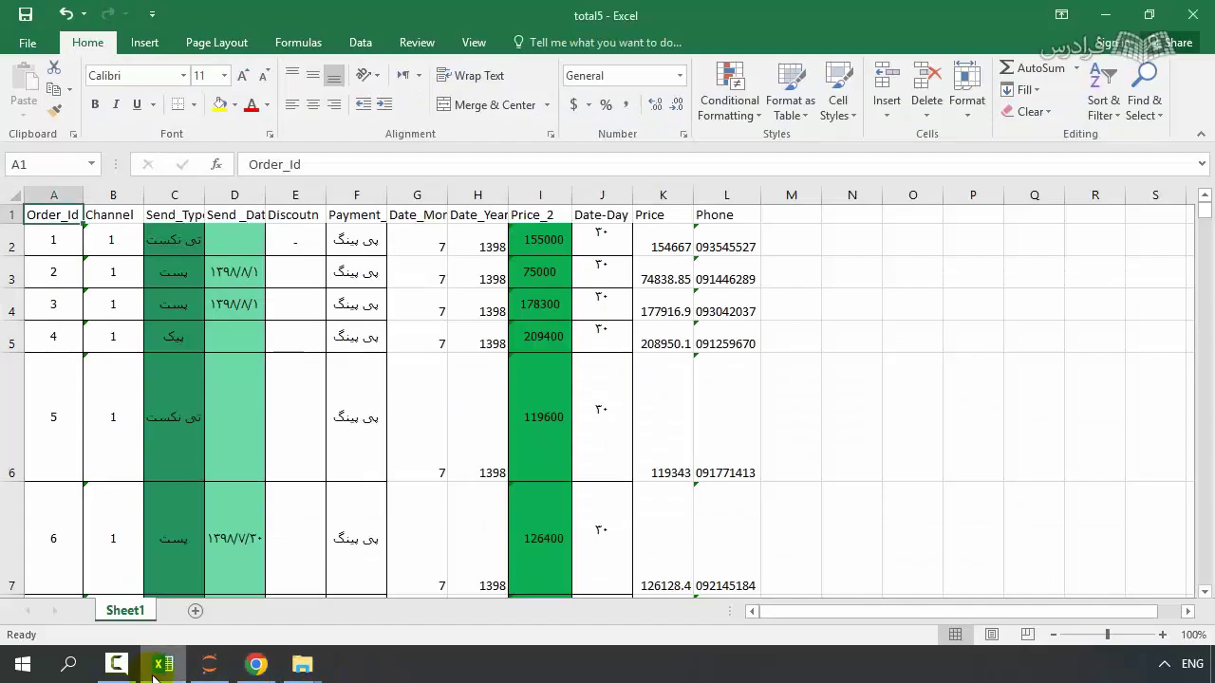
{"action": "left_click", "coordinate": [980, 388]}
{"action": "left_click_drag", "start_coordinate": [980, 389], "coordinate": [12, 423]}
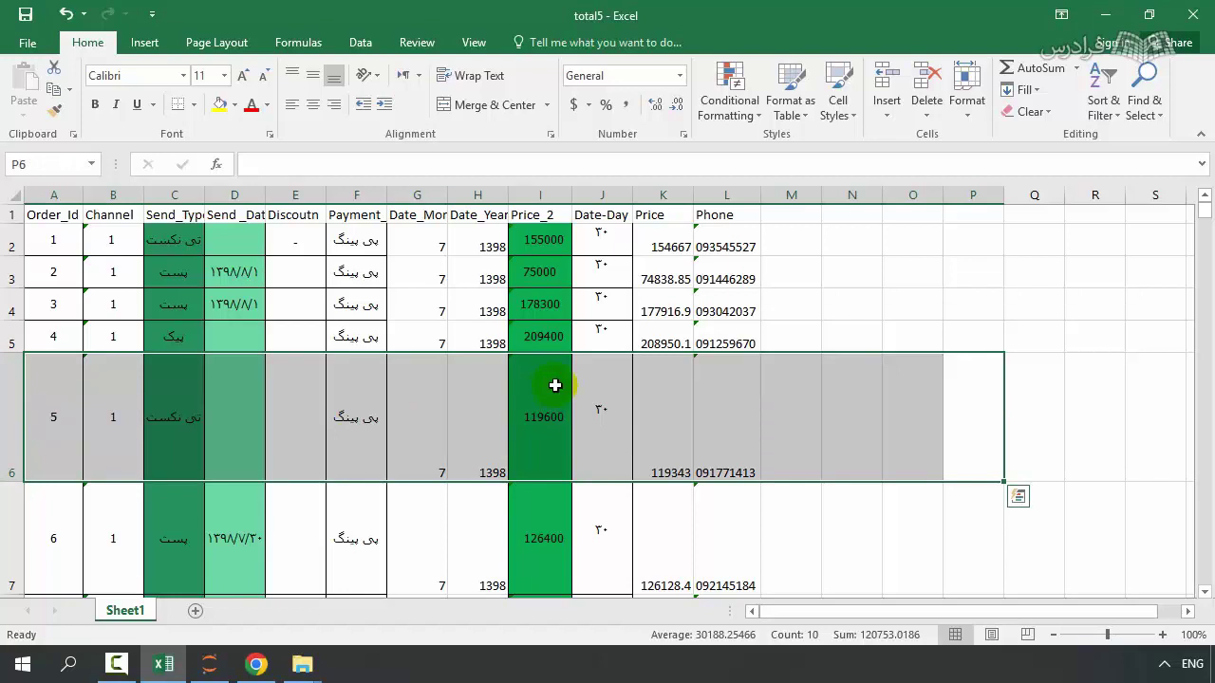
{"action": "left_click", "coordinate": [400, 441]}
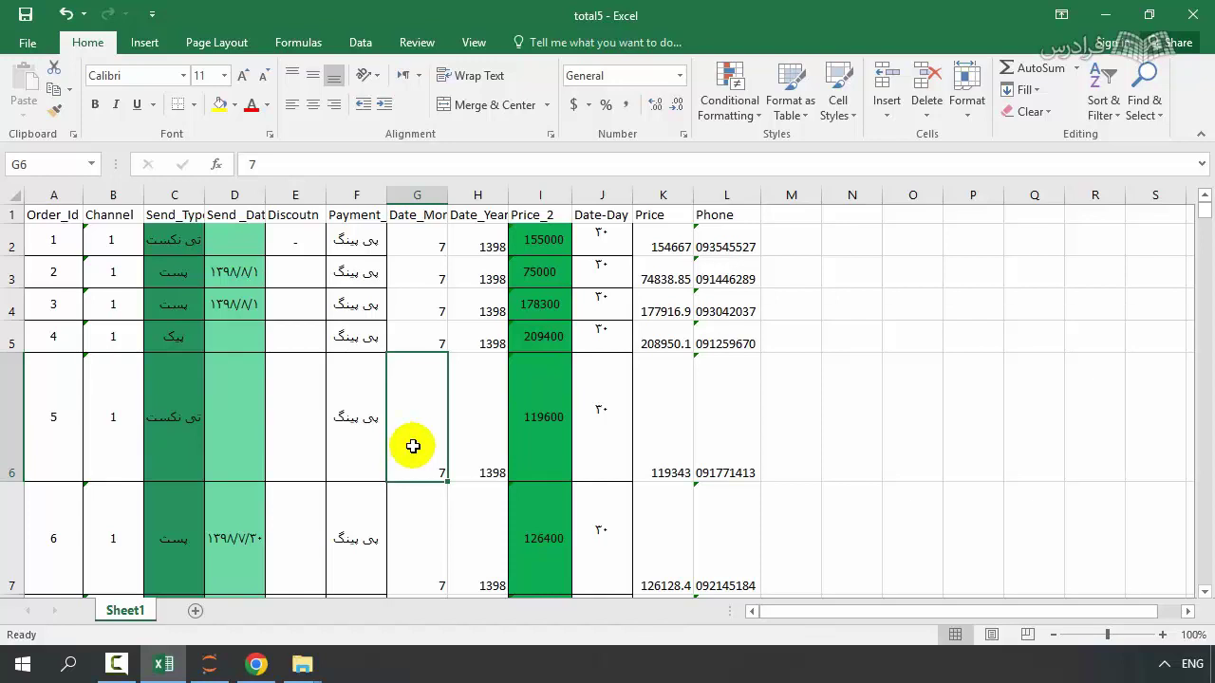
Back in the Chrome notebook, copy the 'g_Farvardin' data.loc line into a new cell inserted between the renaming code and data.head().
{"action": "left_click", "coordinate": [256, 665]}
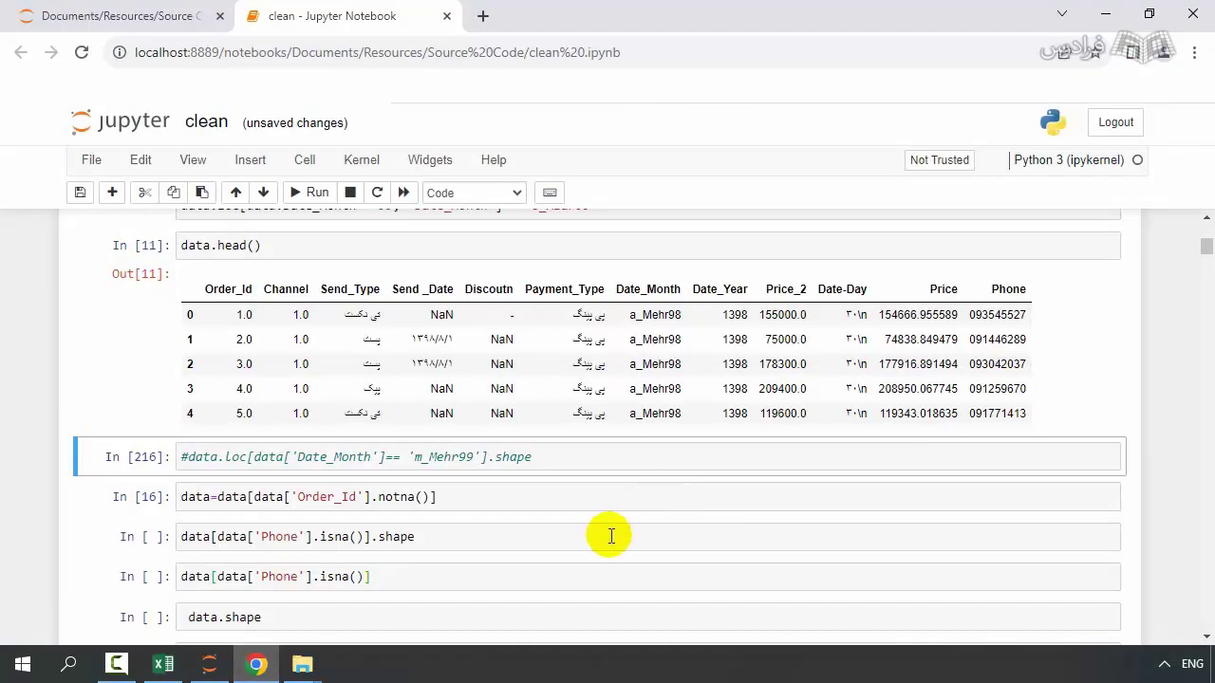
{"action": "scroll", "coordinate": [610, 531], "scroll_direction": "up", "scroll_amount": 1}
{"action": "left_click", "coordinate": [461, 331]}
{"action": "scroll", "coordinate": [488, 339], "scroll_direction": "up", "scroll_amount": 2}
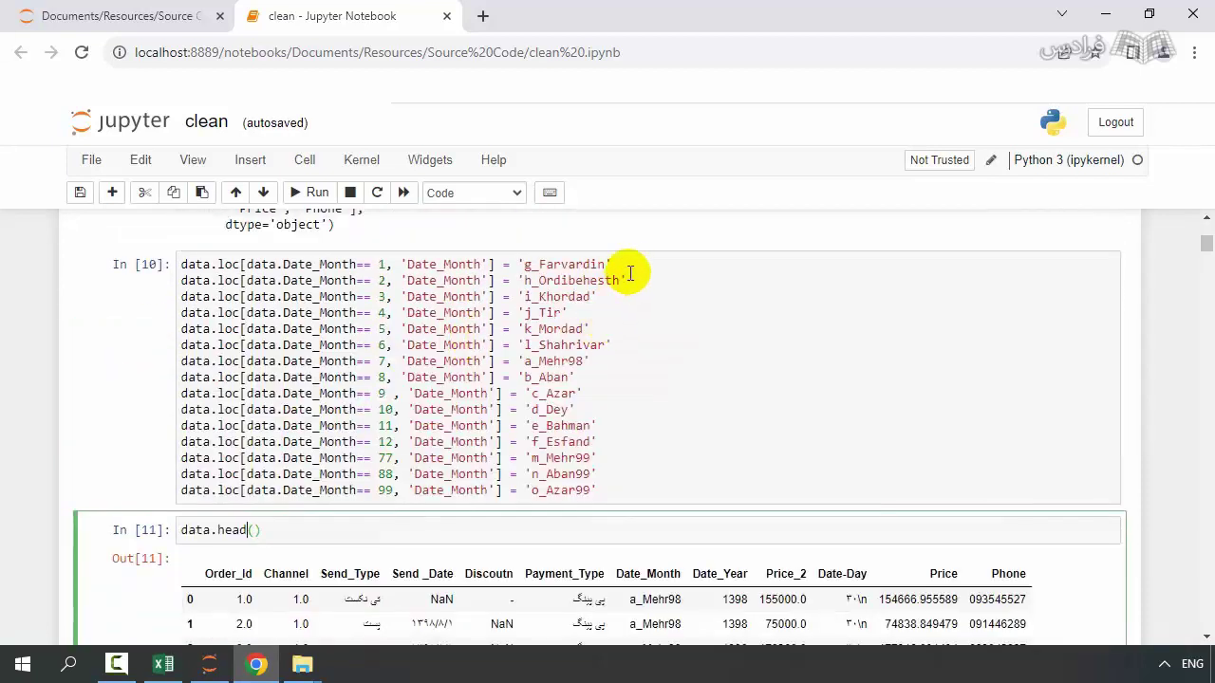
{"action": "left_click_drag", "start_coordinate": [612, 263], "coordinate": [149, 264]}
{"action": "key", "text": "ctrl+c"}
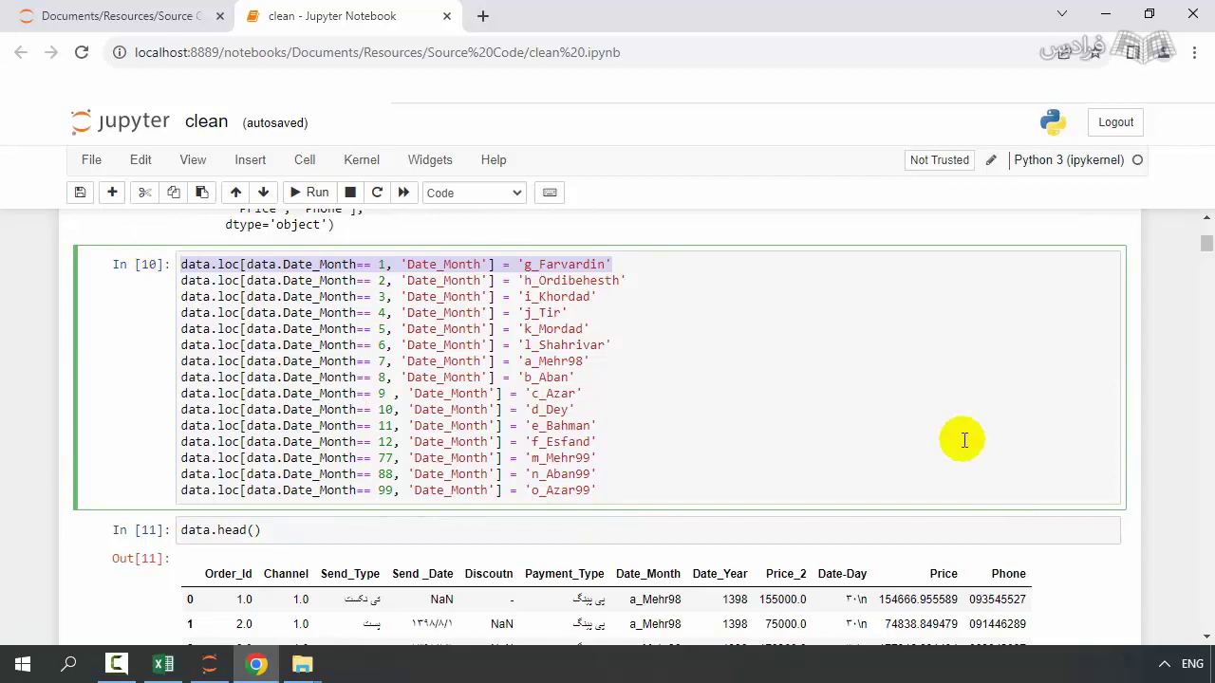
{"action": "left_click", "coordinate": [995, 444]}
{"action": "left_click", "coordinate": [112, 193]}
{"action": "left_click", "coordinate": [210, 537]}
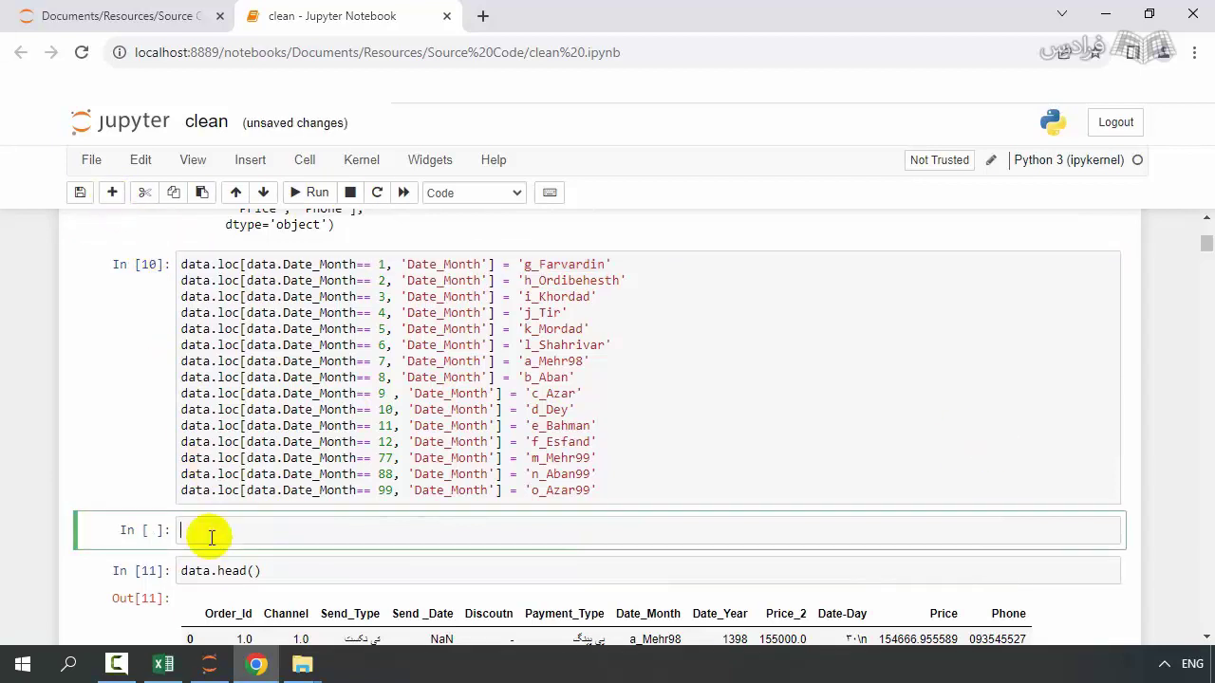
{"action": "key", "text": "ctrl+v"}
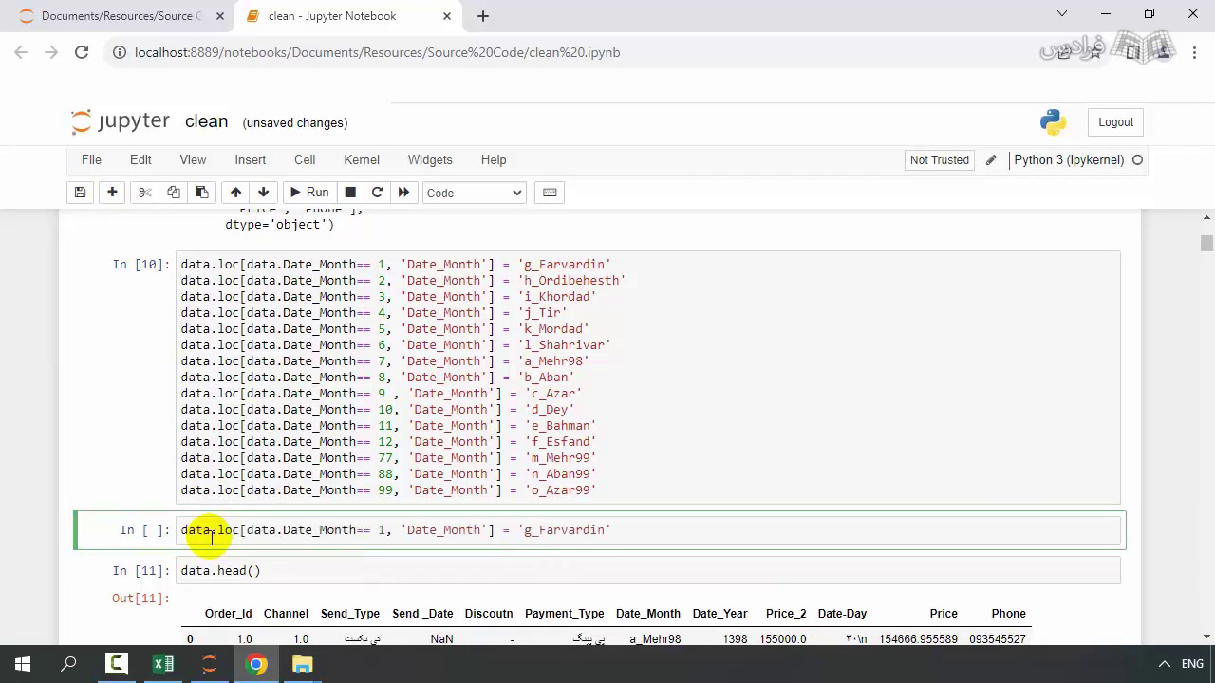
Copy the Discoutn column name from the data.tail(10) output and replace Date_Month with it in the new data.loc line's condition.
{"action": "scroll", "coordinate": [272, 501], "scroll_direction": "up", "scroll_amount": 6}
{"action": "scroll", "coordinate": [395, 397], "scroll_direction": "up", "scroll_amount": 1}
{"action": "left_click_drag", "start_coordinate": [488, 425], "coordinate": [541, 429]}
{"action": "key", "text": "ctrl+c"}
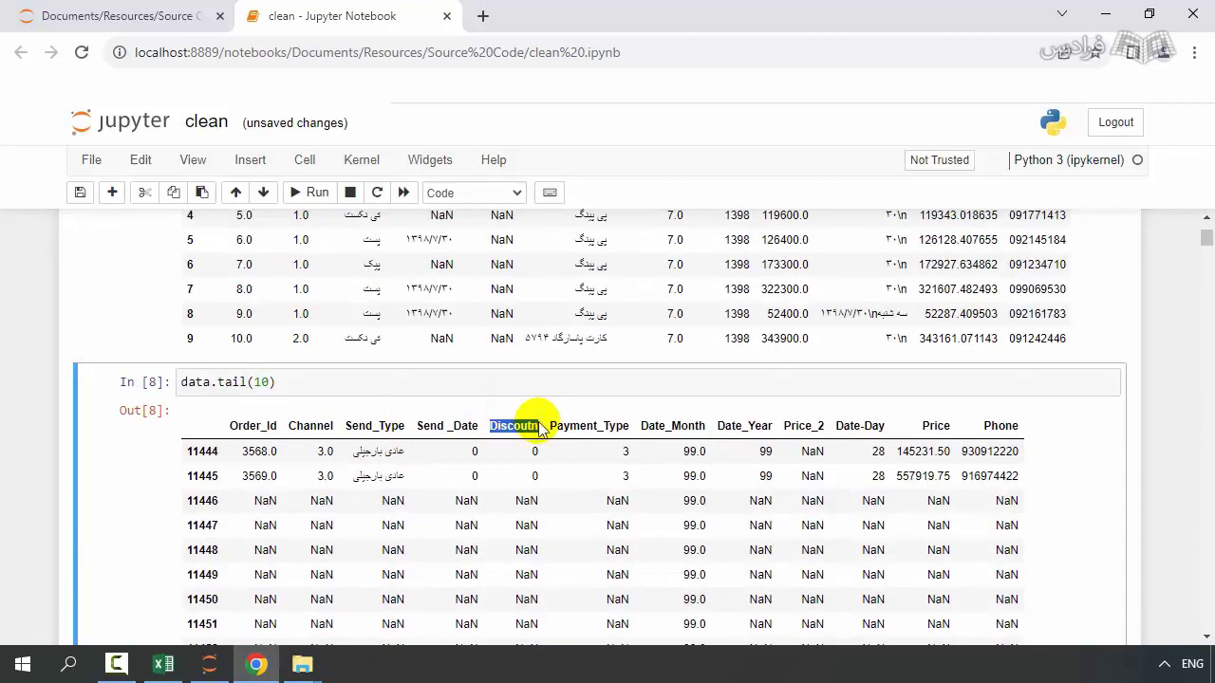
{"action": "scroll", "coordinate": [366, 496], "scroll_direction": "down", "scroll_amount": 7}
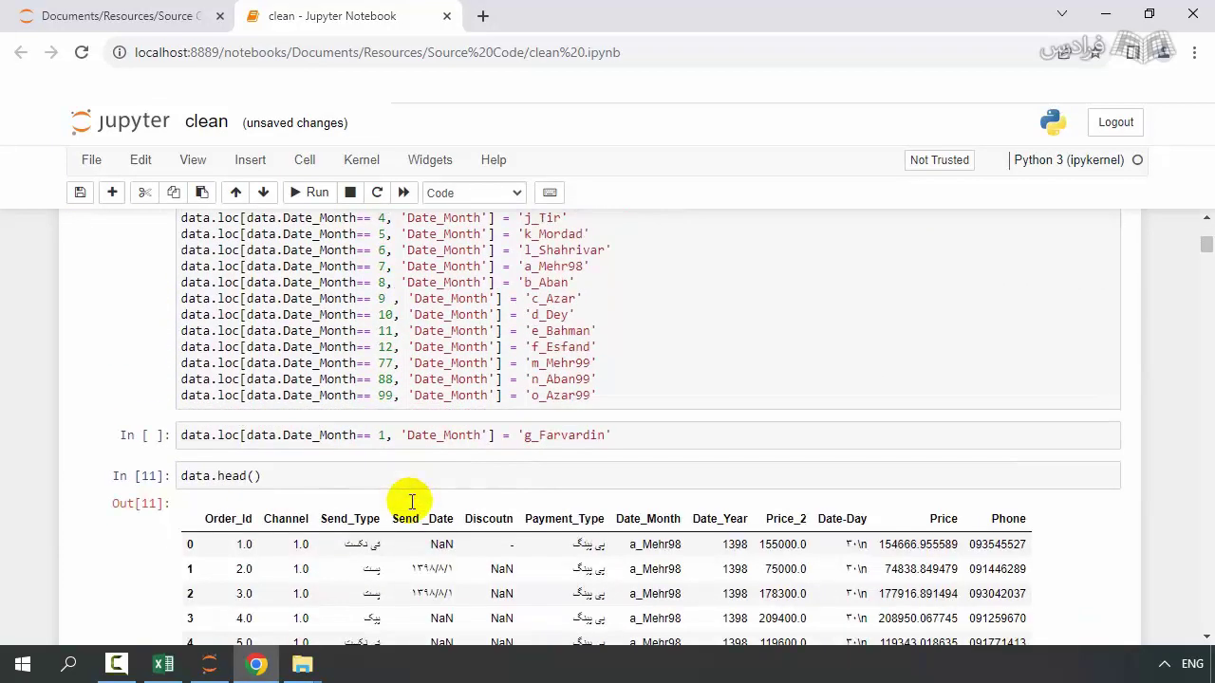
{"action": "left_click", "coordinate": [349, 437]}
{"action": "key", "text": "BackSpace"}
{"action": "key", "text": "BackSpace"}
{"action": "key", "text": "BackSpace"}
{"action": "key", "text": "BackSpace"}
{"action": "key", "text": "BackSpace"}
{"action": "key", "text": "BackSpace"}
{"action": "key", "text": "BackSpace"}
{"action": "key", "text": "BackSpace"}
{"action": "key", "text": "BackSpace"}
{"action": "key", "text": "BackSpace"}
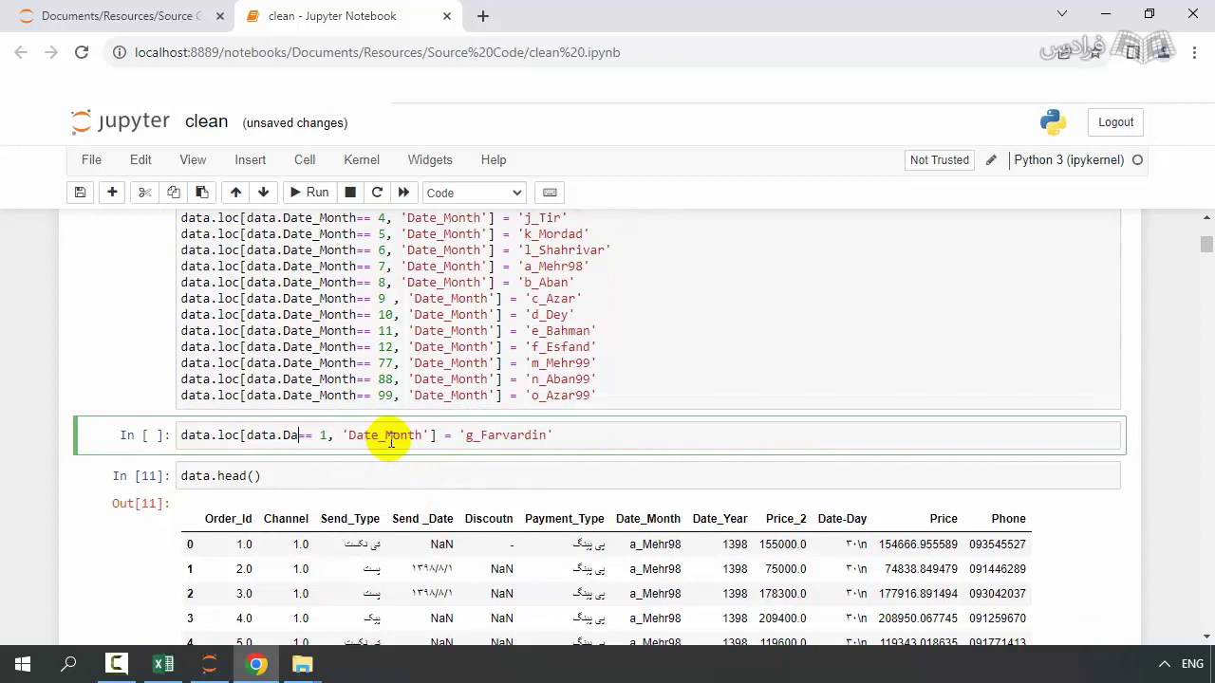
{"action": "key", "text": "ctrl+v"}
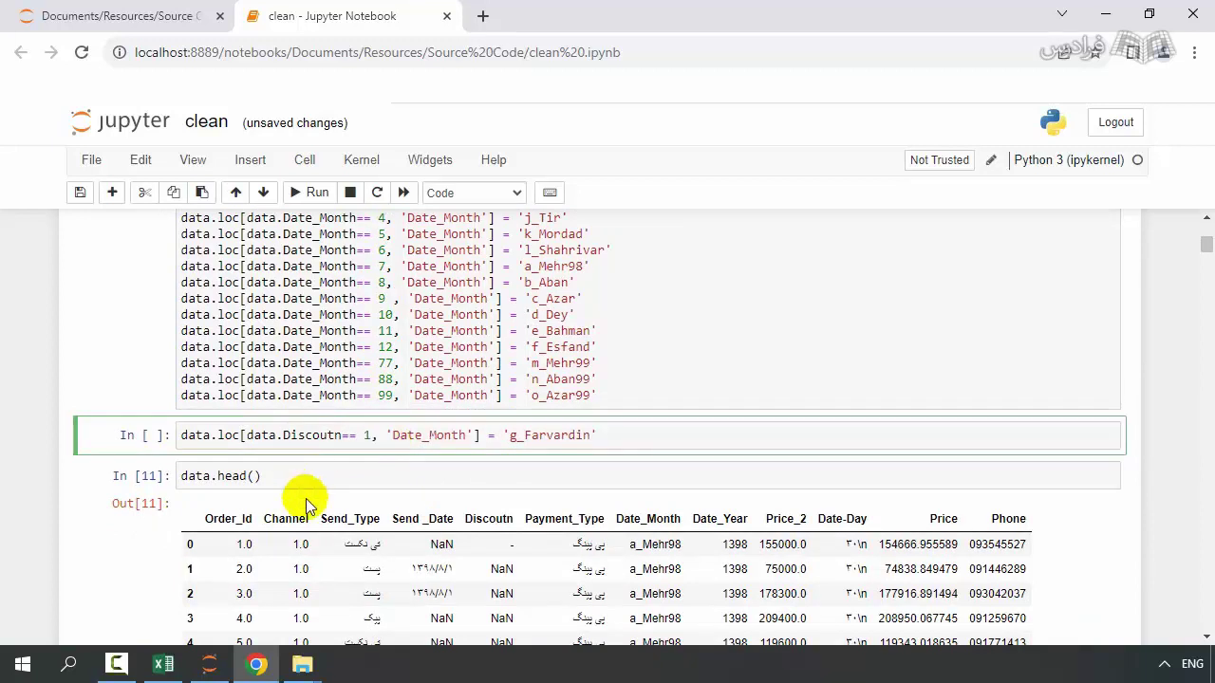
Replace the target column name 'Date_Month' with 'Discoutn' in the same data.loc line.
{"action": "left_click", "coordinate": [468, 436]}
{"action": "key", "text": "BackSpace"}
{"action": "key", "text": "BackSpace"}
{"action": "key", "text": "BackSpace"}
{"action": "key", "text": "BackSpace"}
{"action": "key", "text": "BackSpace"}
{"action": "key", "text": "BackSpace"}
{"action": "key", "text": "BackSpace"}
{"action": "key", "text": "BackSpace"}
{"action": "key", "text": "BackSpace"}
{"action": "key", "text": "BackSpace"}
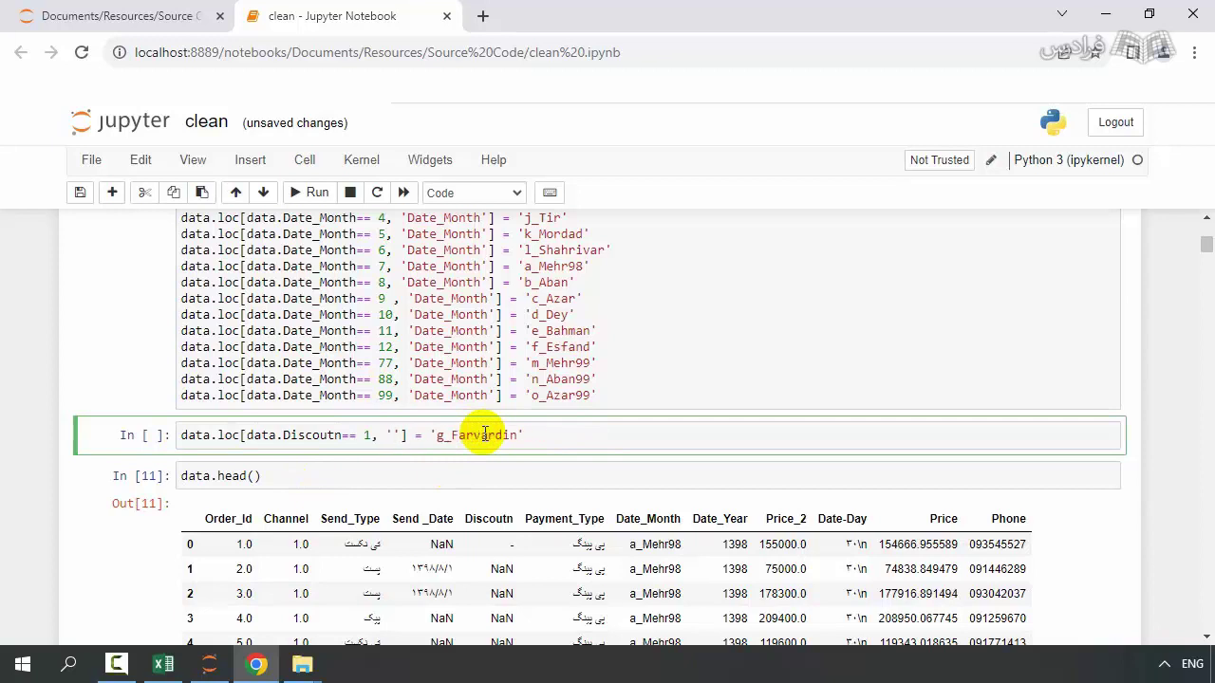
{"action": "key", "text": "ctrl+v"}
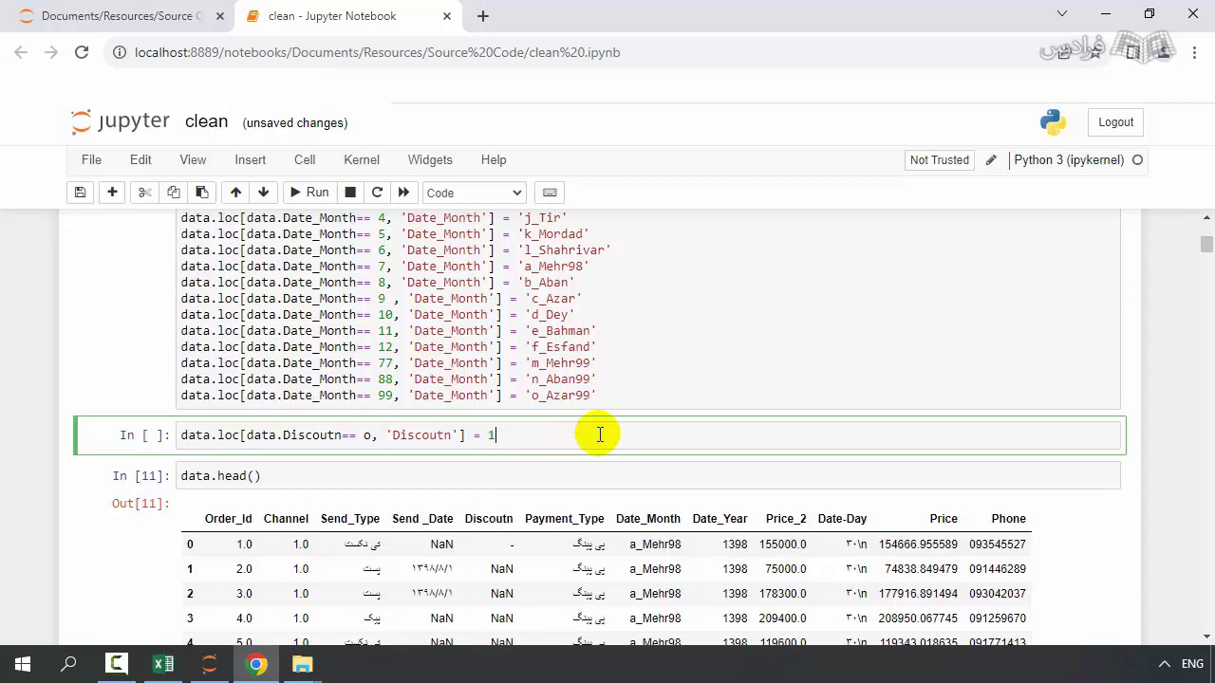
Complete the line as data.loc[data.Discoutn== 0 , 'Discoutn'] = 1 and run the cell.
{"action": "key", "text": "ctrl+Return"}
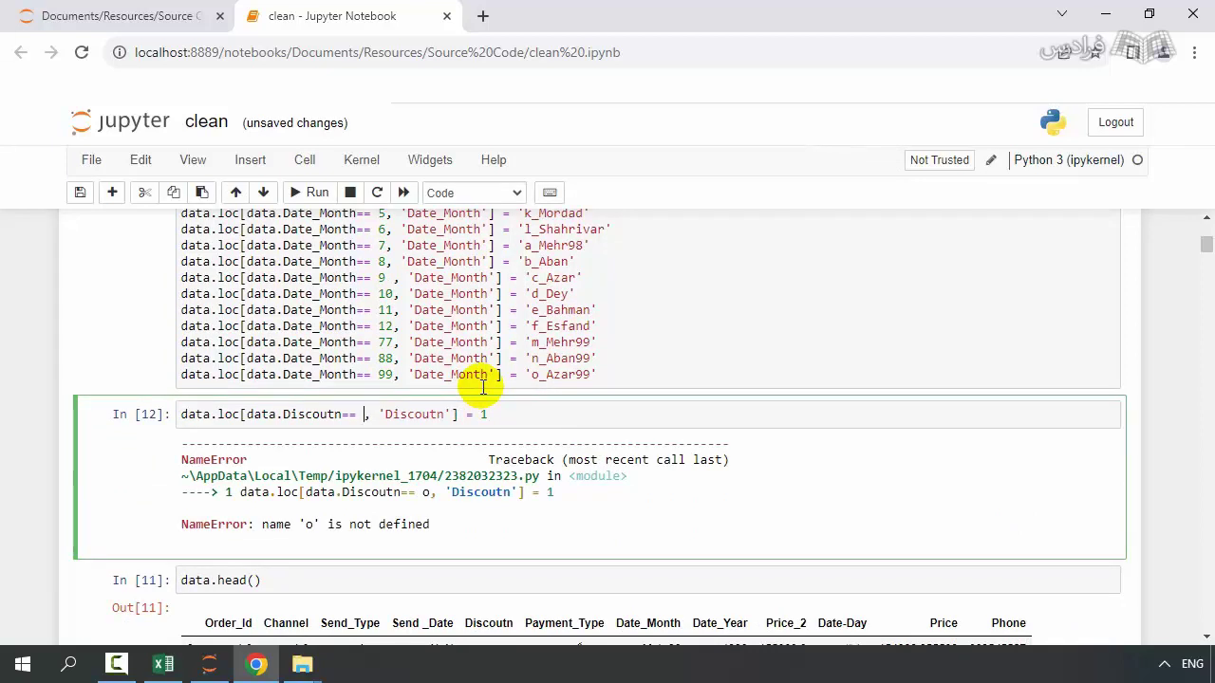
{"action": "type", "text": "0"}
{"action": "key", "text": "shift+Return"}
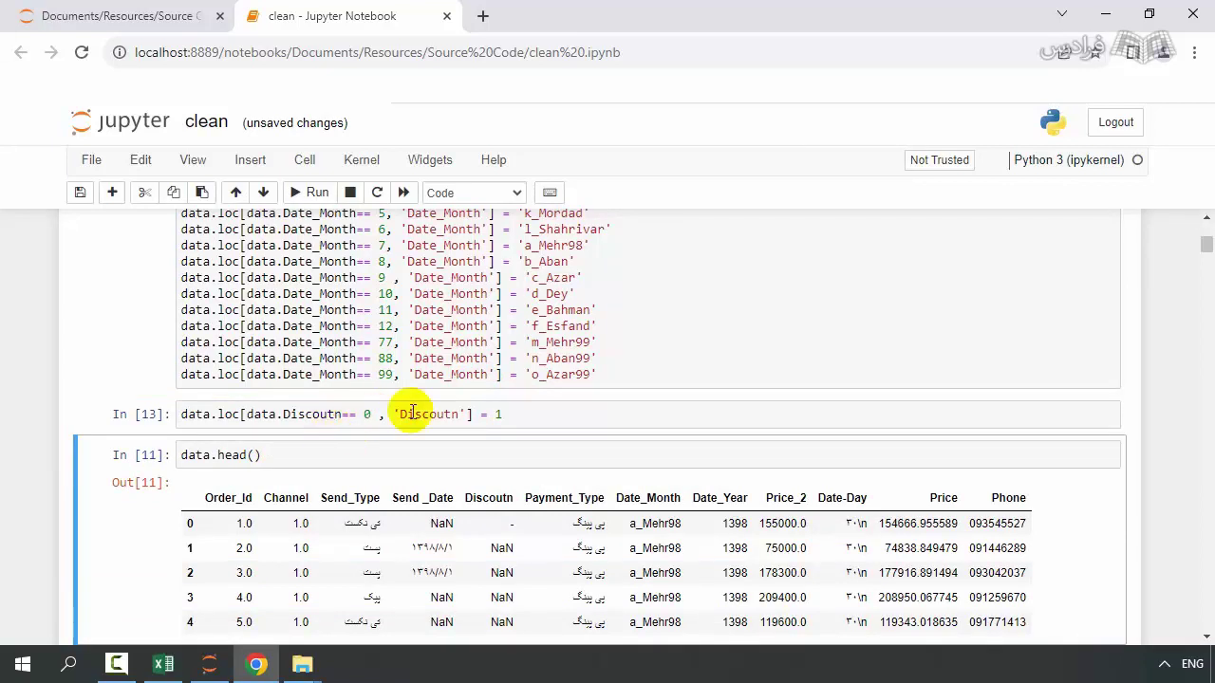
Review the notebook code down to the Order_Id notna() filter, and look up cell A6 in the total5 workbook in Excel.
{"action": "scroll", "coordinate": [626, 398], "scroll_direction": "up", "scroll_amount": 2}
{"action": "scroll", "coordinate": [550, 452], "scroll_direction": "up", "scroll_amount": 1}
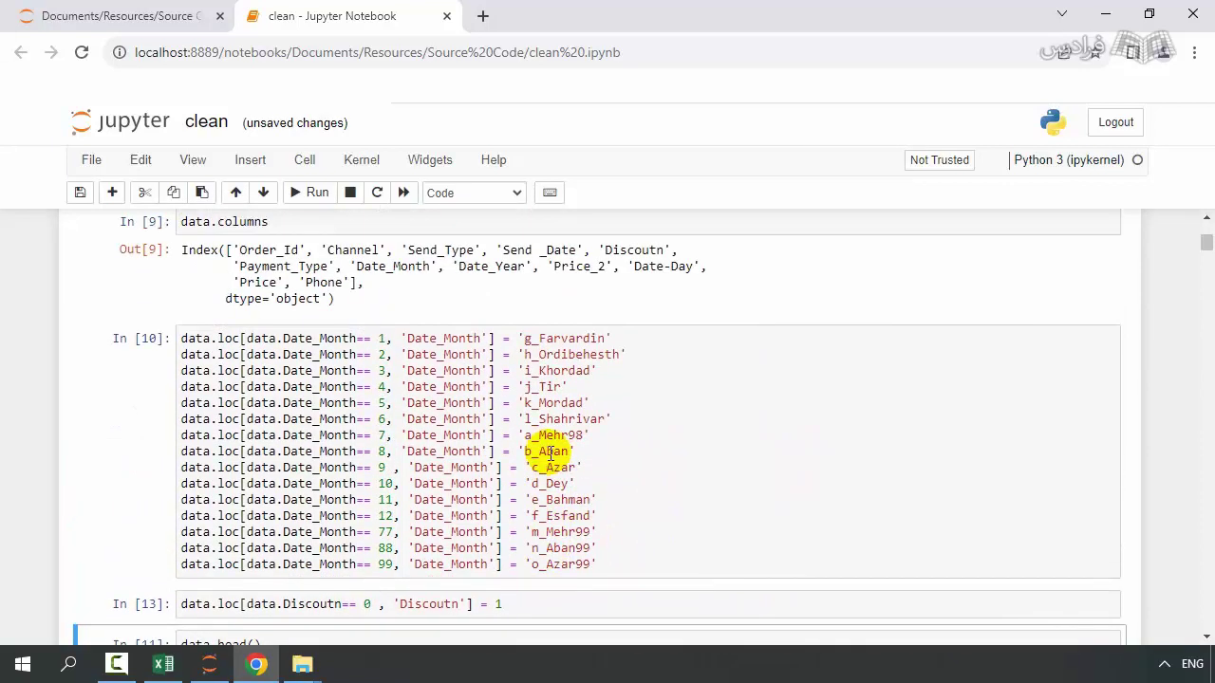
{"action": "scroll", "coordinate": [550, 452], "scroll_direction": "down", "scroll_amount": 2}
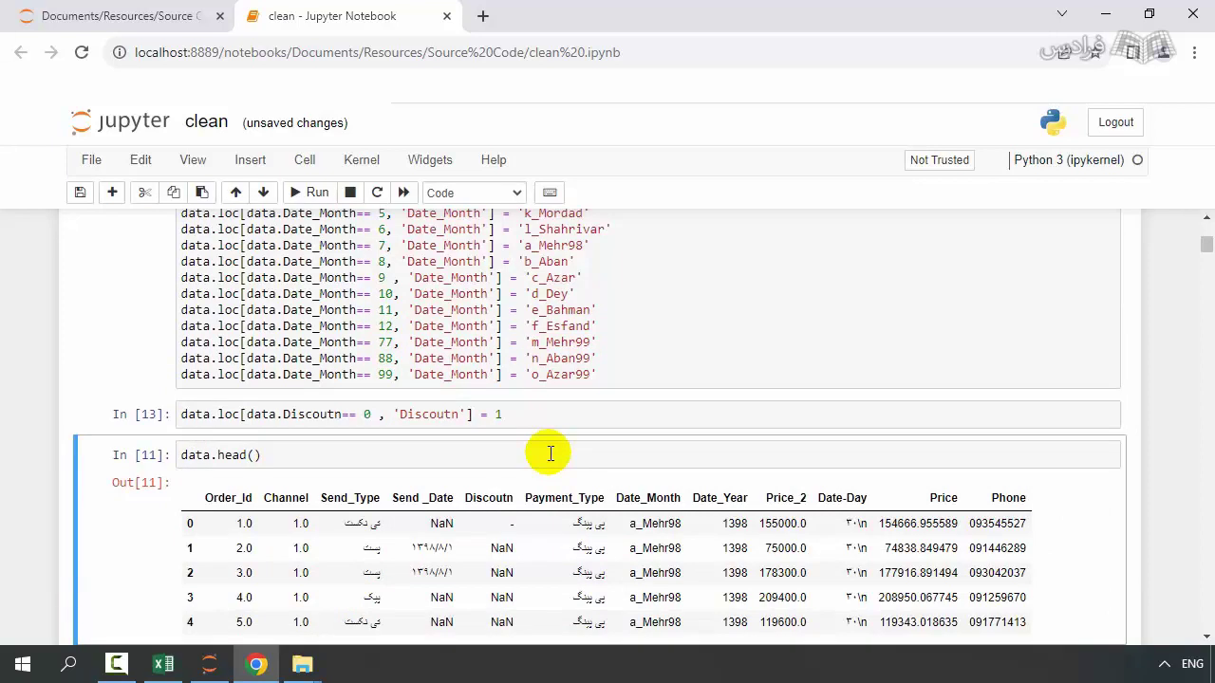
{"action": "scroll", "coordinate": [551, 452], "scroll_direction": "down", "scroll_amount": 1}
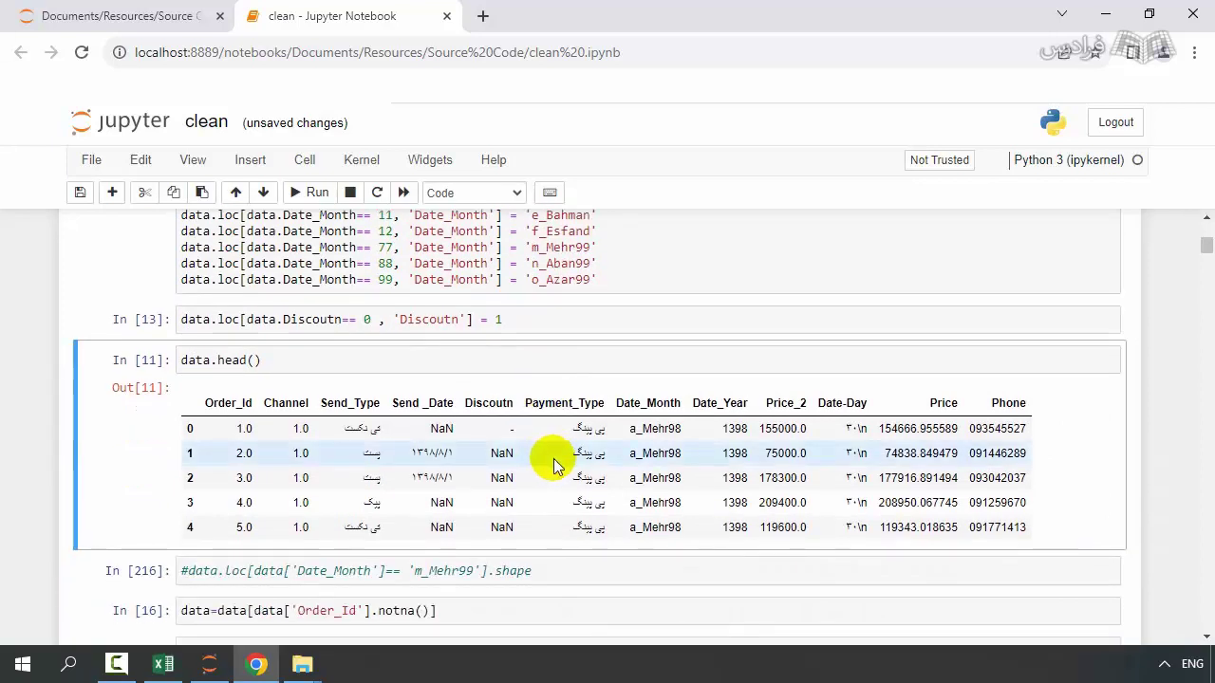
{"action": "scroll", "coordinate": [553, 462], "scroll_direction": "down", "scroll_amount": 1}
{"action": "scroll", "coordinate": [421, 421], "scroll_direction": "down", "scroll_amount": 1}
{"action": "scroll", "coordinate": [419, 424], "scroll_direction": "down", "scroll_amount": 1}
{"action": "left_click", "coordinate": [461, 326]}
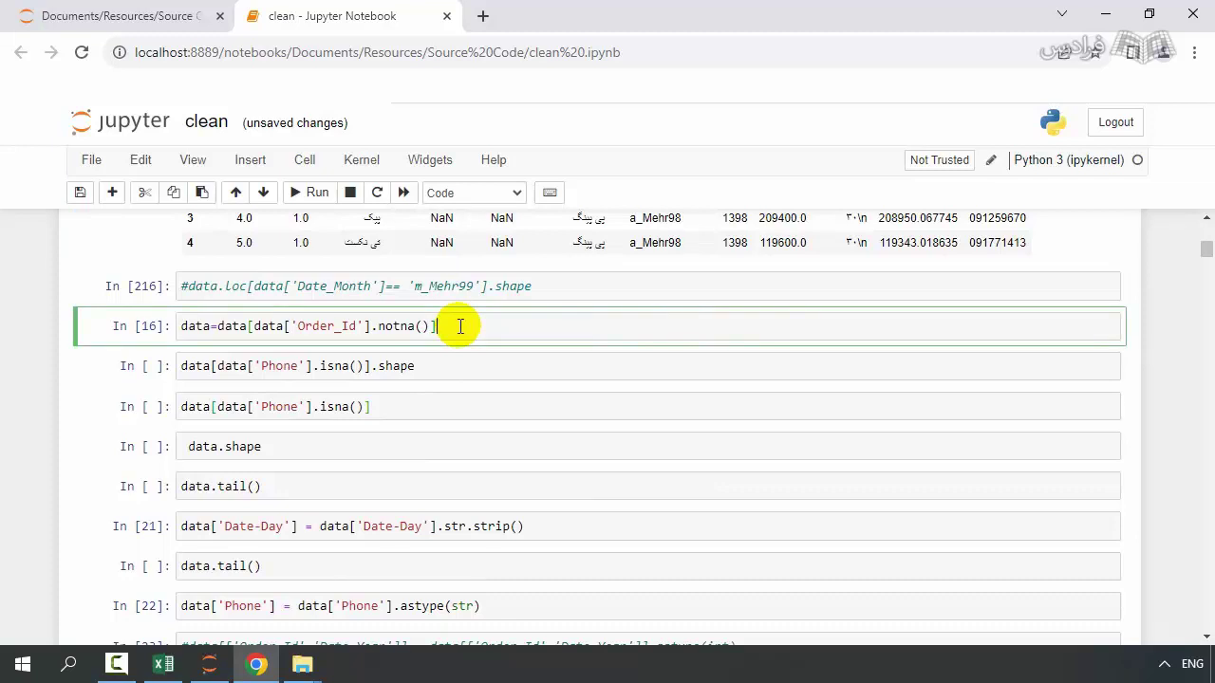
{"action": "left_click", "coordinate": [162, 667]}
{"action": "left_click", "coordinate": [53, 389]}
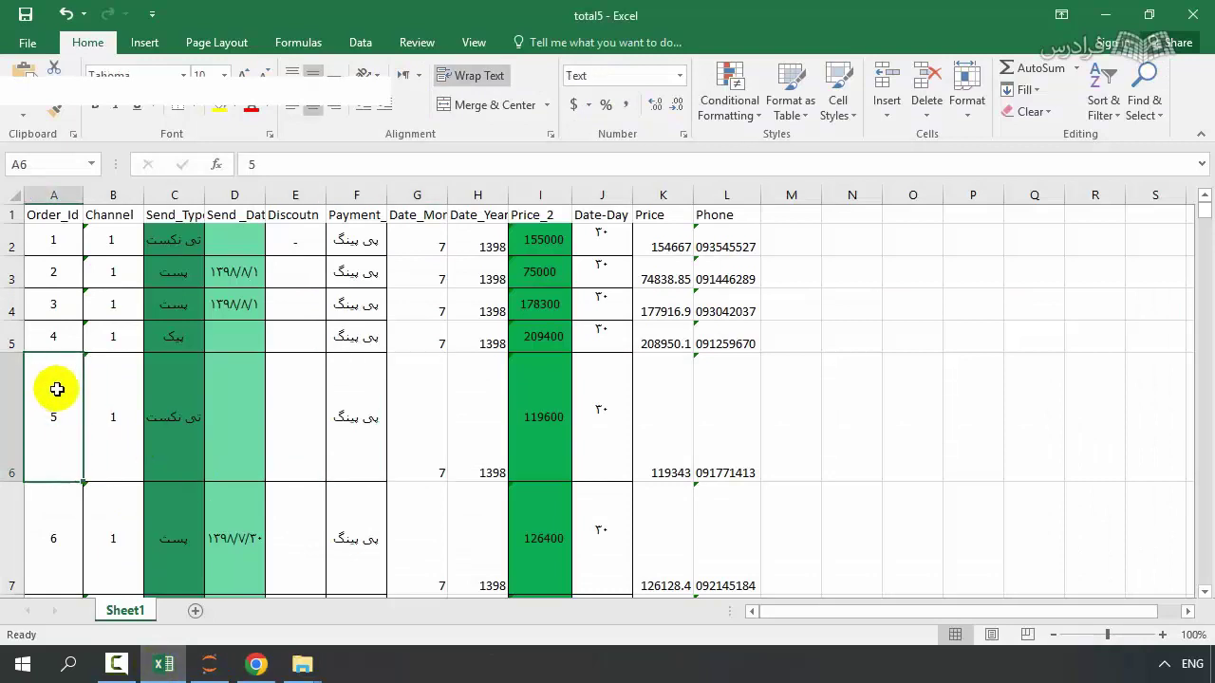
Back in the Chrome notebook, insert a cell with data.tail(10) above the Order_Id notna() filter and run it.
{"action": "key", "text": "alt+Tab"}
{"action": "scroll", "coordinate": [592, 427], "scroll_direction": "up", "scroll_amount": 5}
{"action": "scroll", "coordinate": [596, 428], "scroll_direction": "down", "scroll_amount": 1}
{"action": "scroll", "coordinate": [596, 427], "scroll_direction": "down", "scroll_amount": 5}
{"action": "scroll", "coordinate": [561, 440], "scroll_direction": "up", "scroll_amount": 2}
{"action": "scroll", "coordinate": [629, 447], "scroll_direction": "down", "scroll_amount": 2}
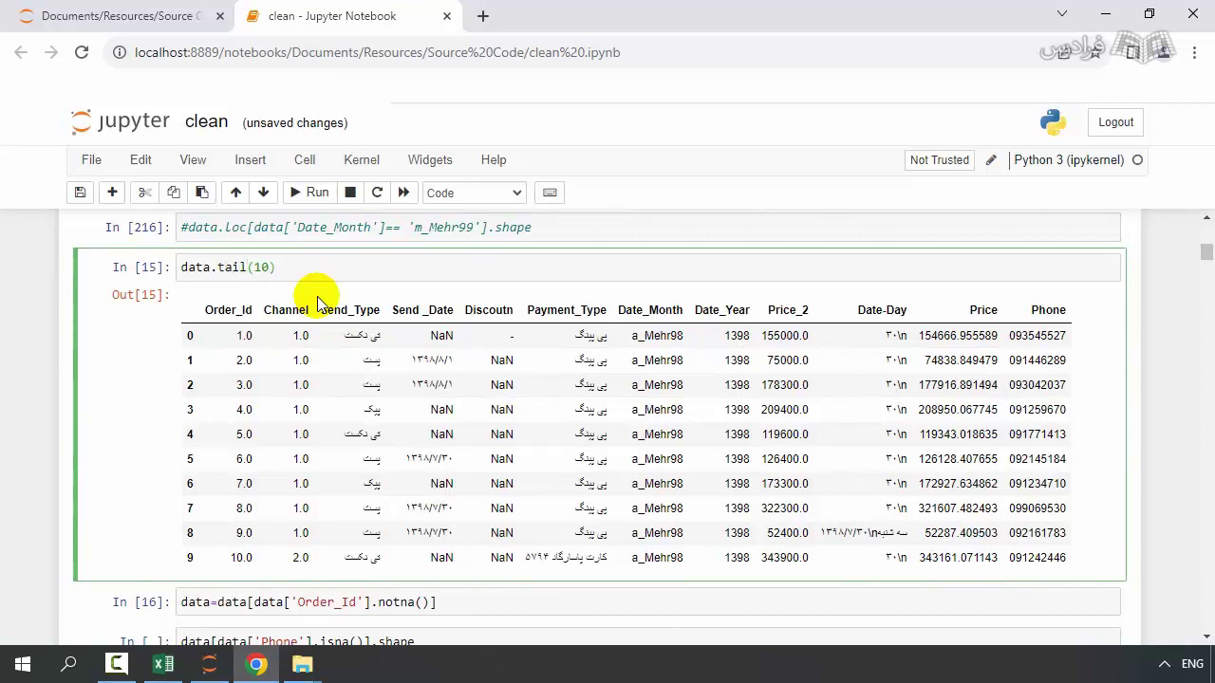
{"action": "key", "text": "shift+Return"}
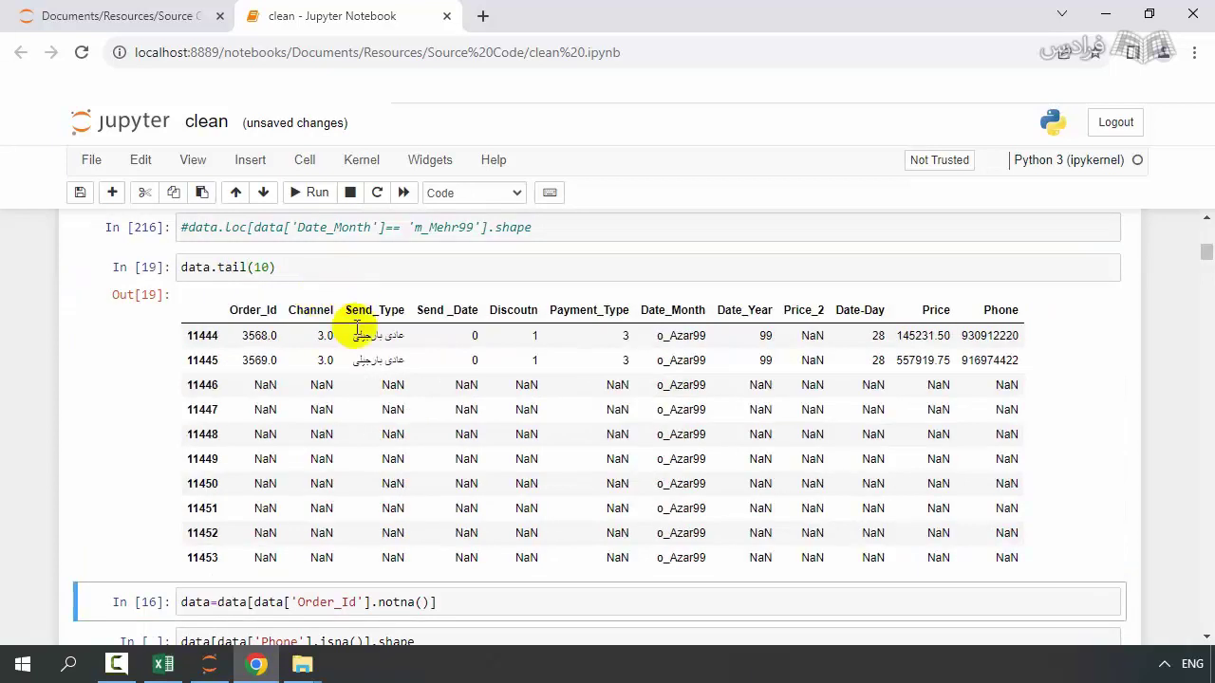
{"action": "scroll", "coordinate": [352, 339], "scroll_direction": "down", "scroll_amount": 2}
{"action": "scroll", "coordinate": [422, 375], "scroll_direction": "up", "scroll_amount": 2}
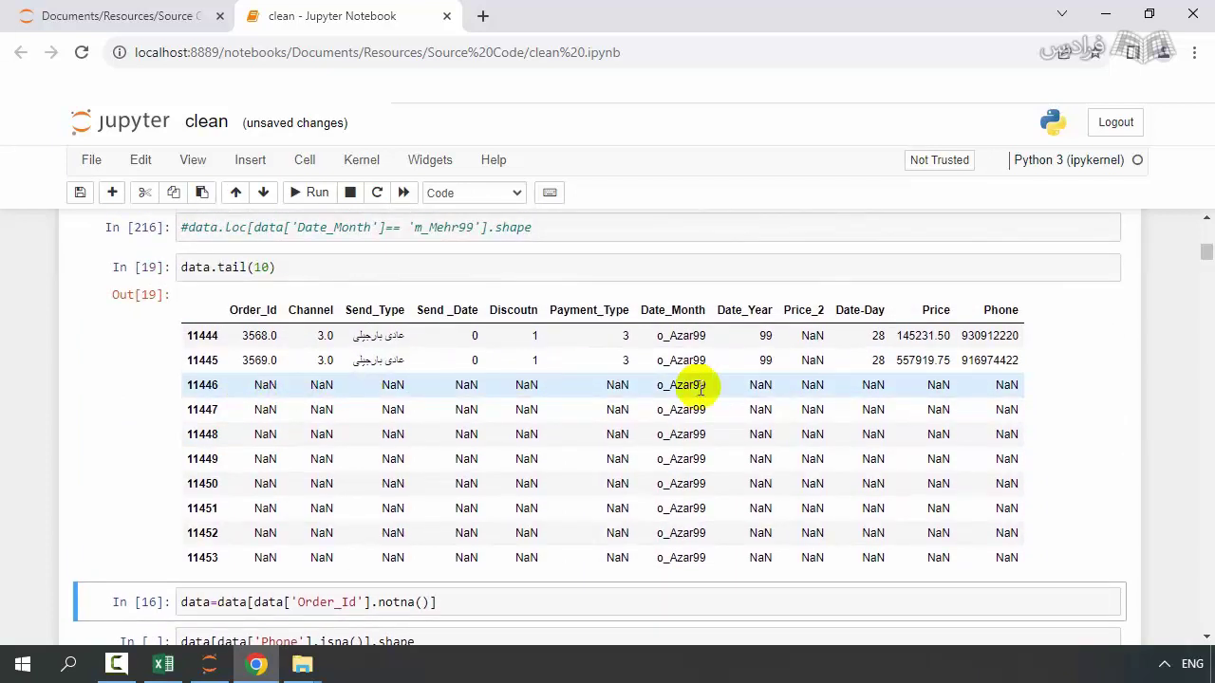
Change the call to data.tail(20), rerun the cell, and examine the rows with missing Order_Id values.
{"action": "scroll", "coordinate": [270, 365], "scroll_direction": "up", "scroll_amount": 2}
{"action": "left_click", "coordinate": [271, 364]}
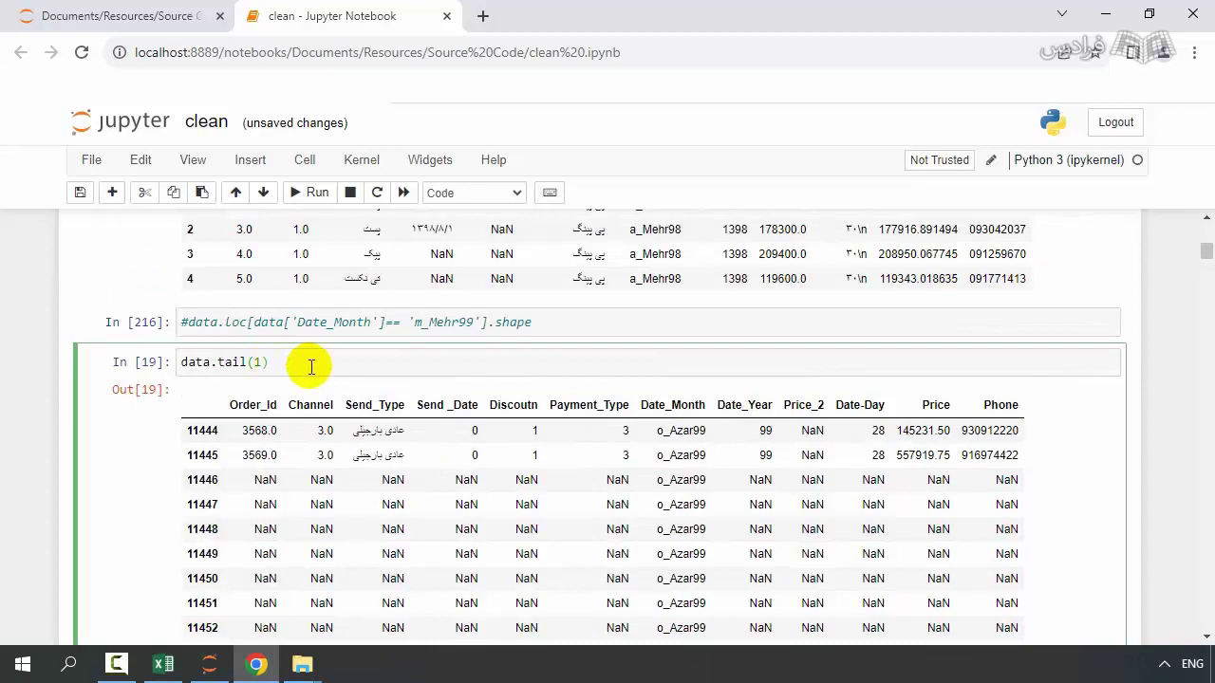
{"action": "type", "text": "20"}
{"action": "key", "text": "shift+Return"}
{"action": "scroll", "coordinate": [379, 361], "scroll_direction": "down", "scroll_amount": 2}
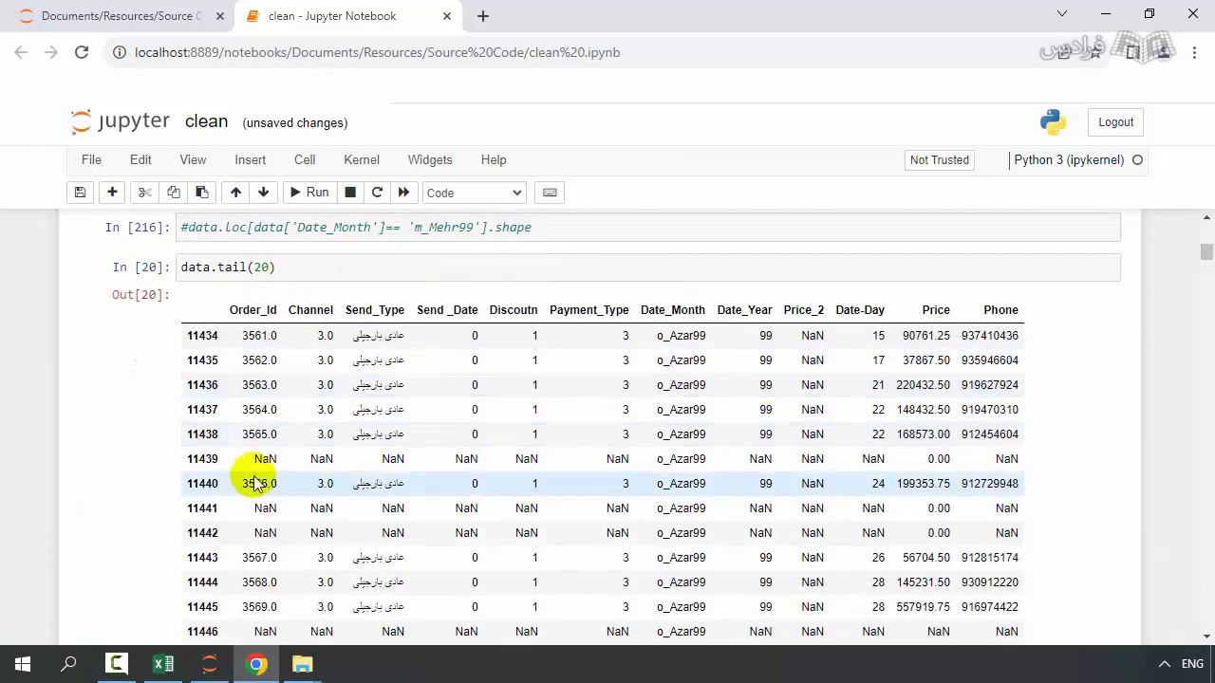
{"action": "scroll", "coordinate": [434, 466], "scroll_direction": "down", "scroll_amount": 2}
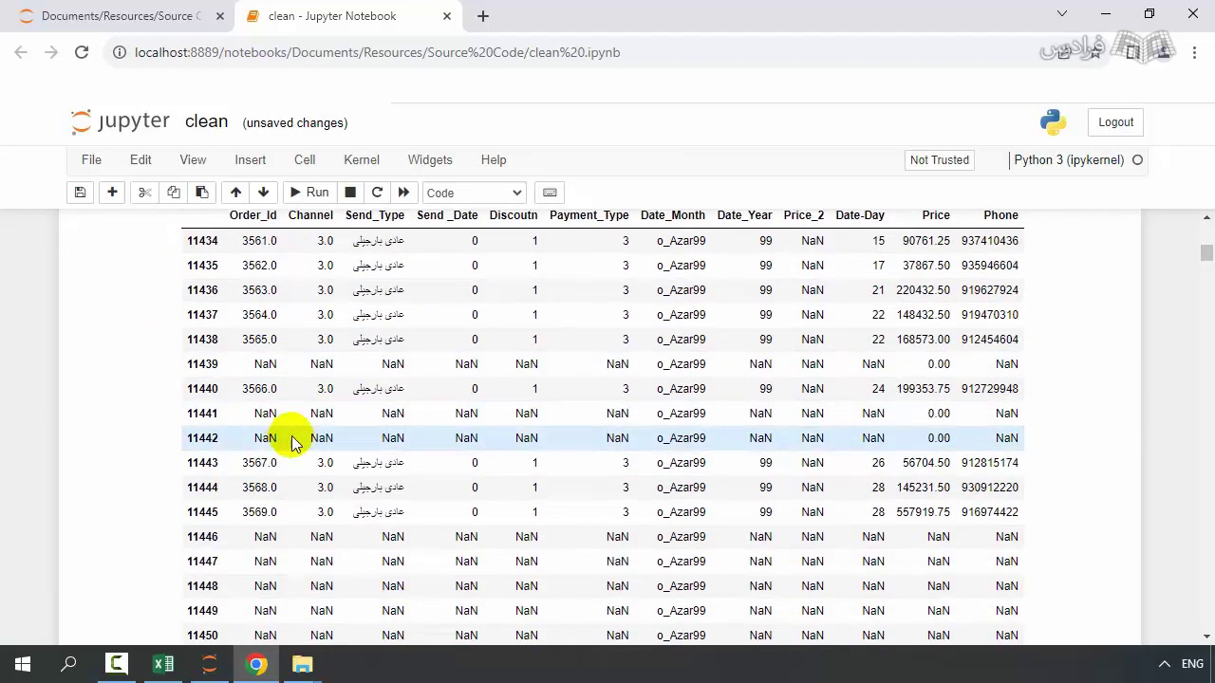
{"action": "scroll", "coordinate": [304, 441], "scroll_direction": "down", "scroll_amount": 2}
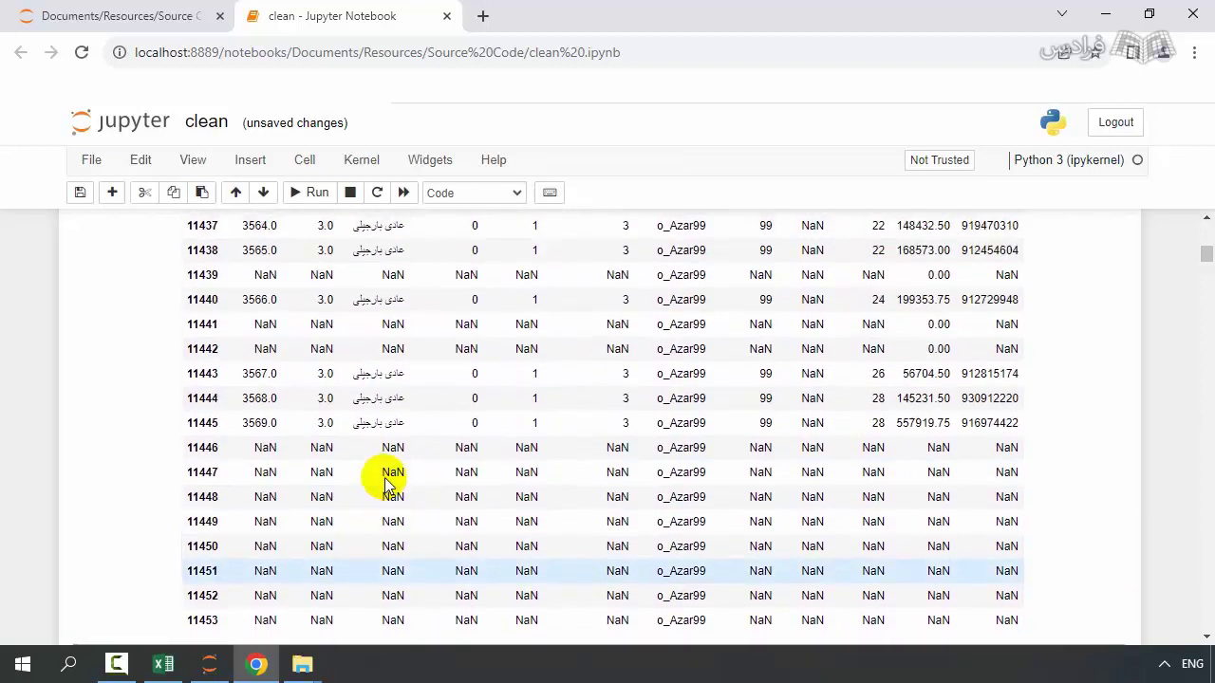
{"action": "scroll", "coordinate": [385, 484], "scroll_direction": "up", "scroll_amount": 2}
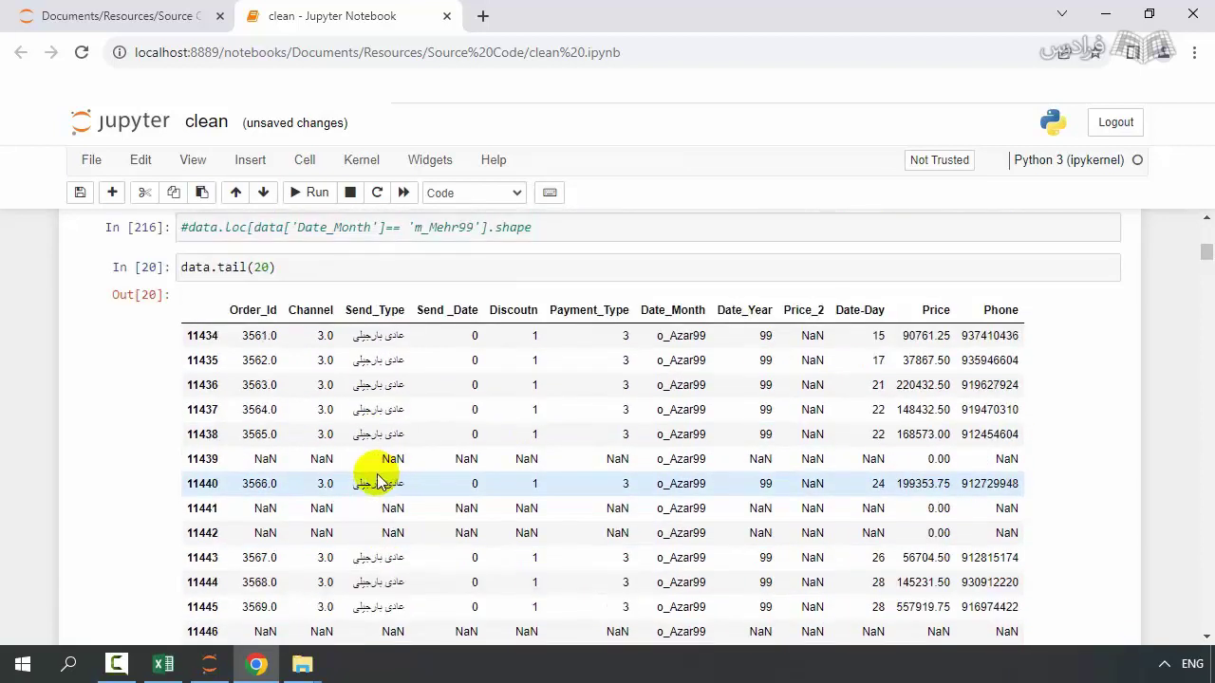
{"action": "scroll", "coordinate": [375, 479], "scroll_direction": "down", "scroll_amount": 1}
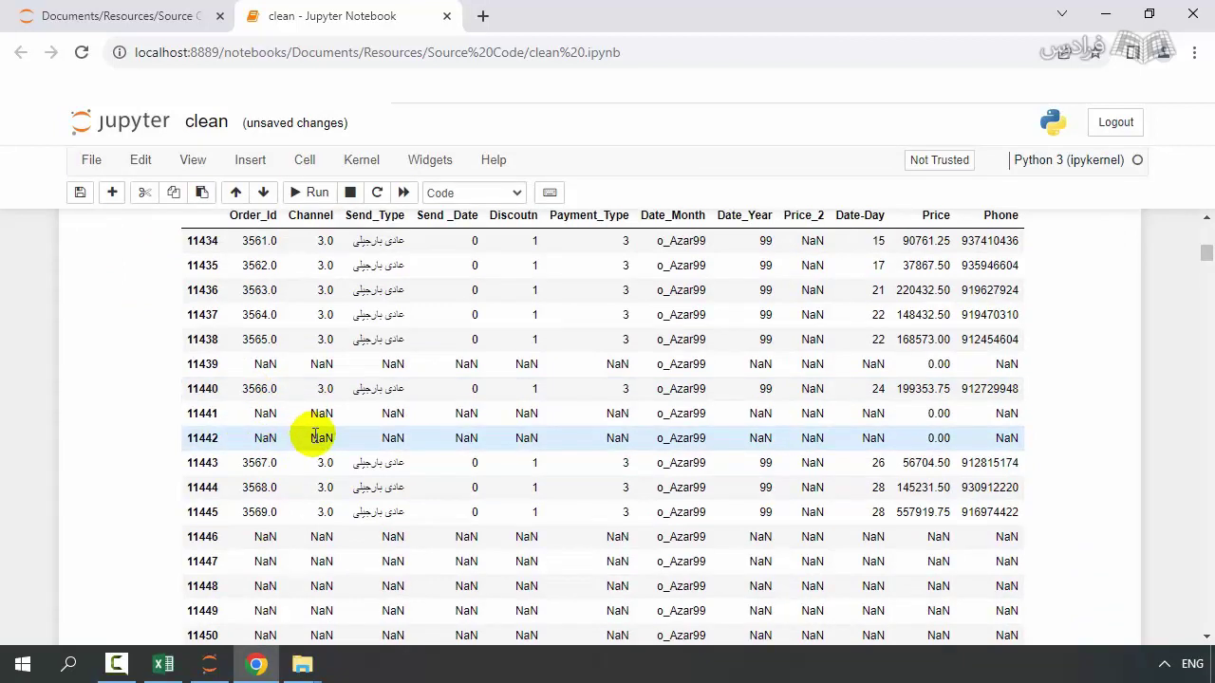
{"action": "scroll", "coordinate": [258, 513], "scroll_direction": "down", "scroll_amount": 1}
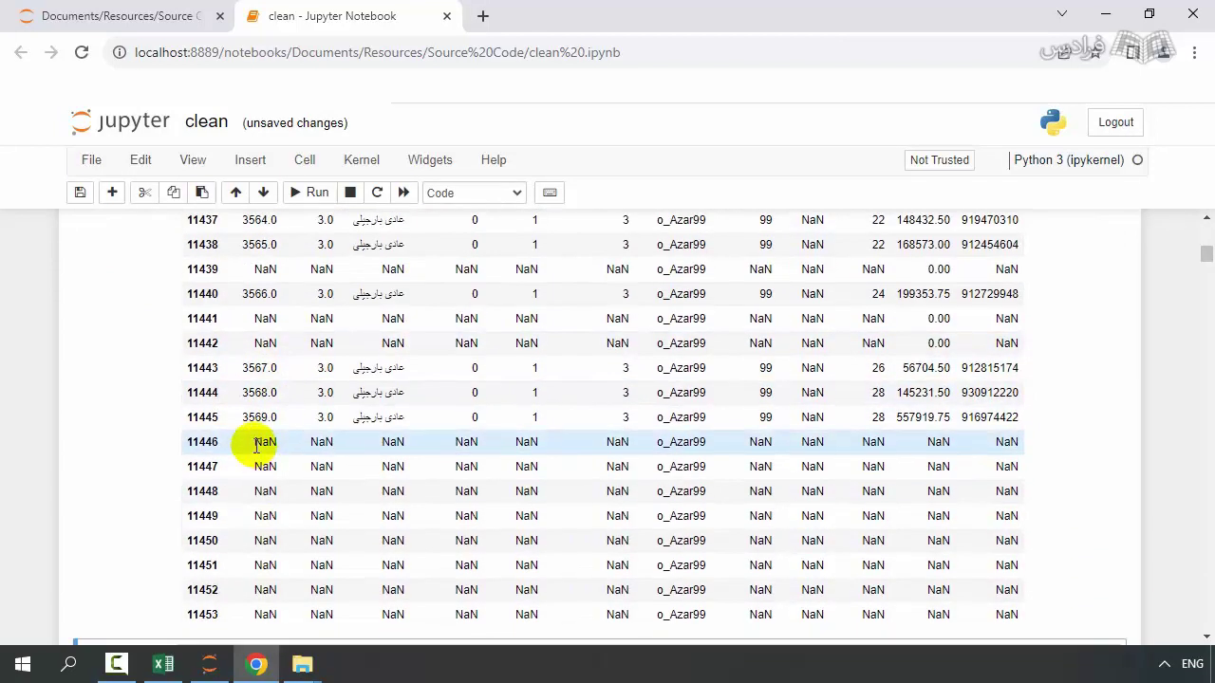
{"action": "scroll", "coordinate": [280, 503], "scroll_direction": "up", "scroll_amount": 2}
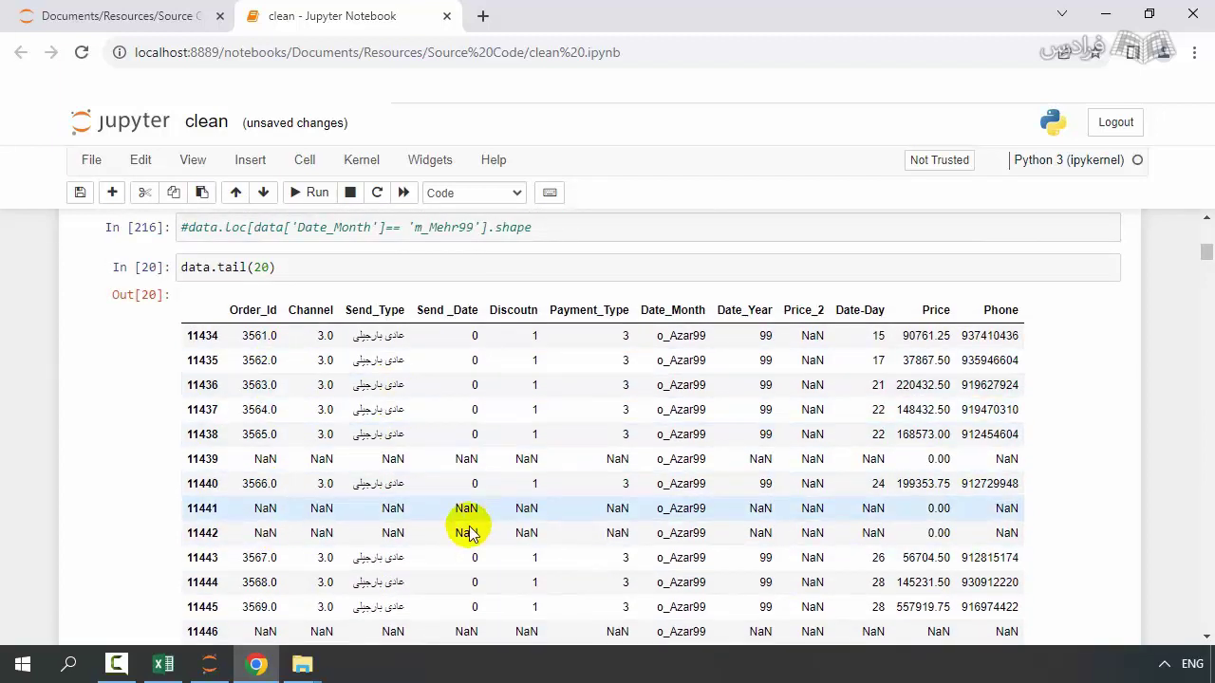
Switch to the total5 workbook in Excel and examine the last order's merged cells and the blank column I cells beside them.
{"action": "left_click", "coordinate": [160, 662]}
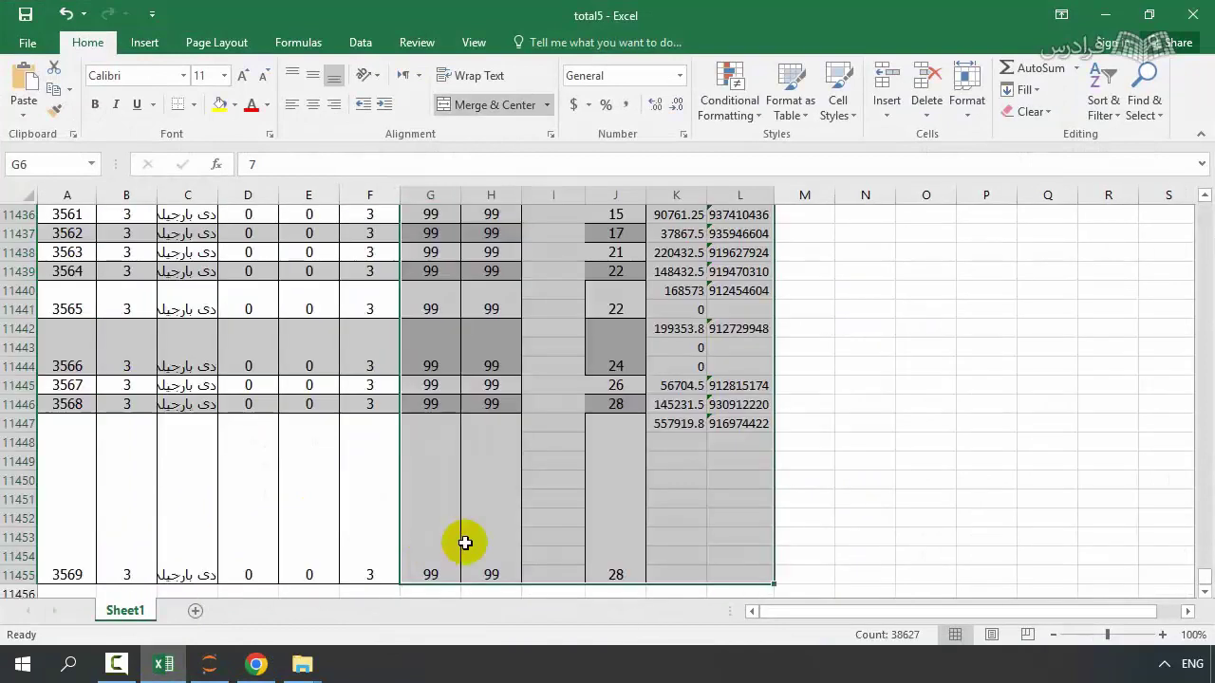
{"action": "left_click", "coordinate": [588, 487]}
{"action": "left_click_drag", "start_coordinate": [542, 433], "coordinate": [533, 574]}
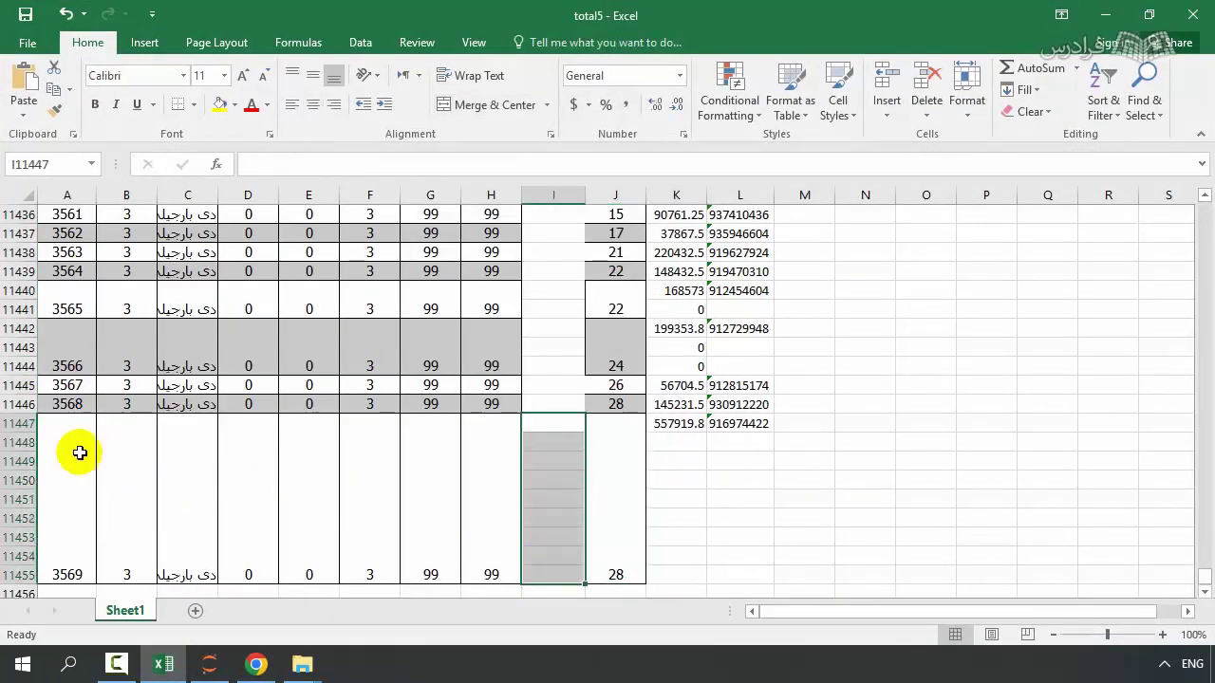
{"action": "left_click_drag", "start_coordinate": [57, 436], "coordinate": [602, 474]}
{"action": "left_click", "coordinate": [778, 481]}
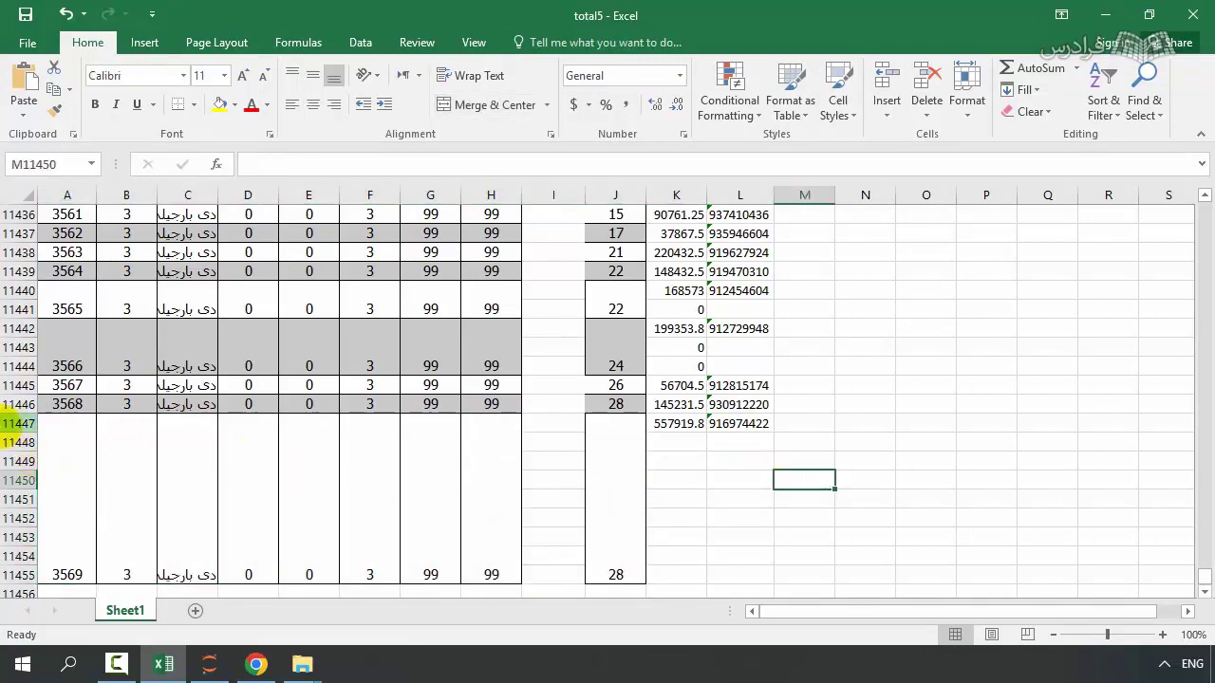
Select individual rows between 11446 and 11453 to inspect which rows the last order's merged cells span.
{"action": "left_click", "coordinate": [13, 442]}
{"action": "left_click", "coordinate": [11, 424]}
{"action": "left_click", "coordinate": [9, 442]}
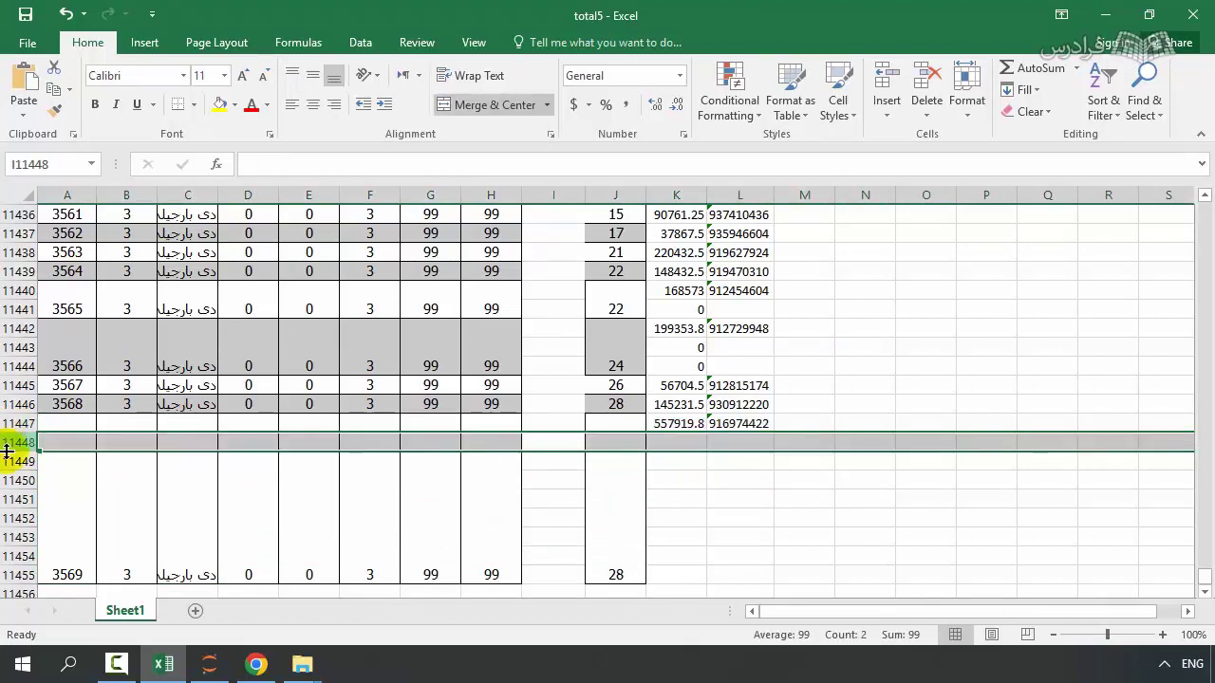
{"action": "left_click", "coordinate": [8, 462]}
{"action": "left_click", "coordinate": [10, 503]}
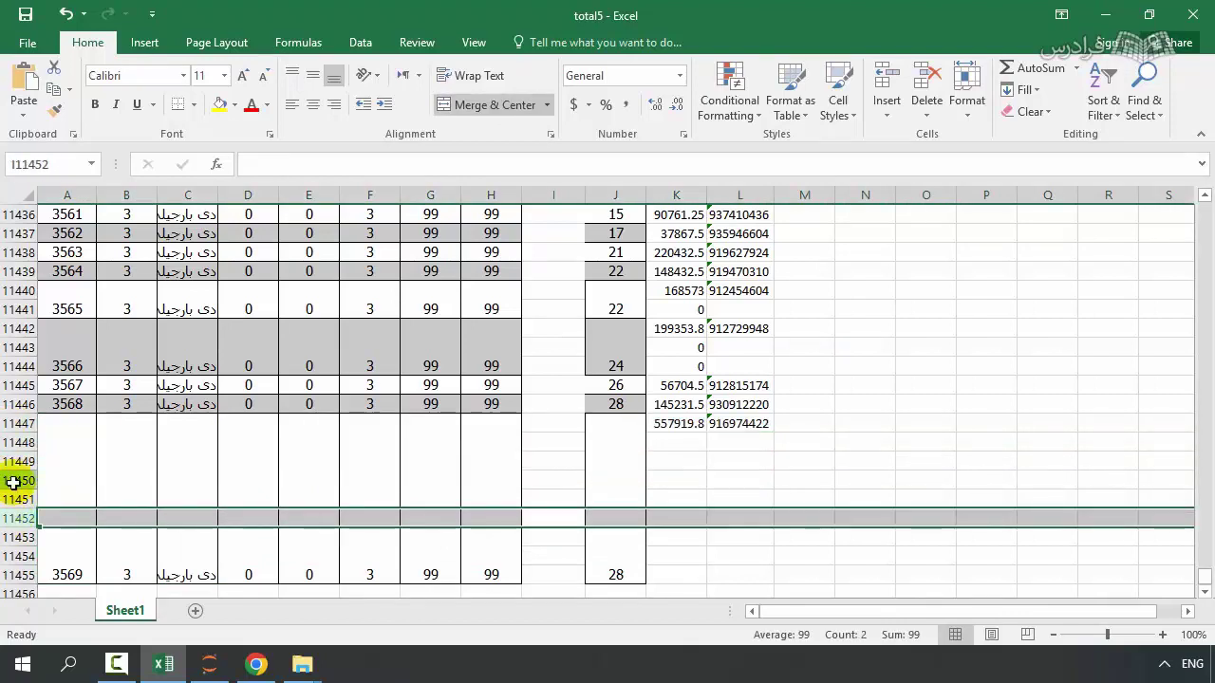
{"action": "left_click", "coordinate": [12, 480]}
{"action": "left_click", "coordinate": [10, 537]}
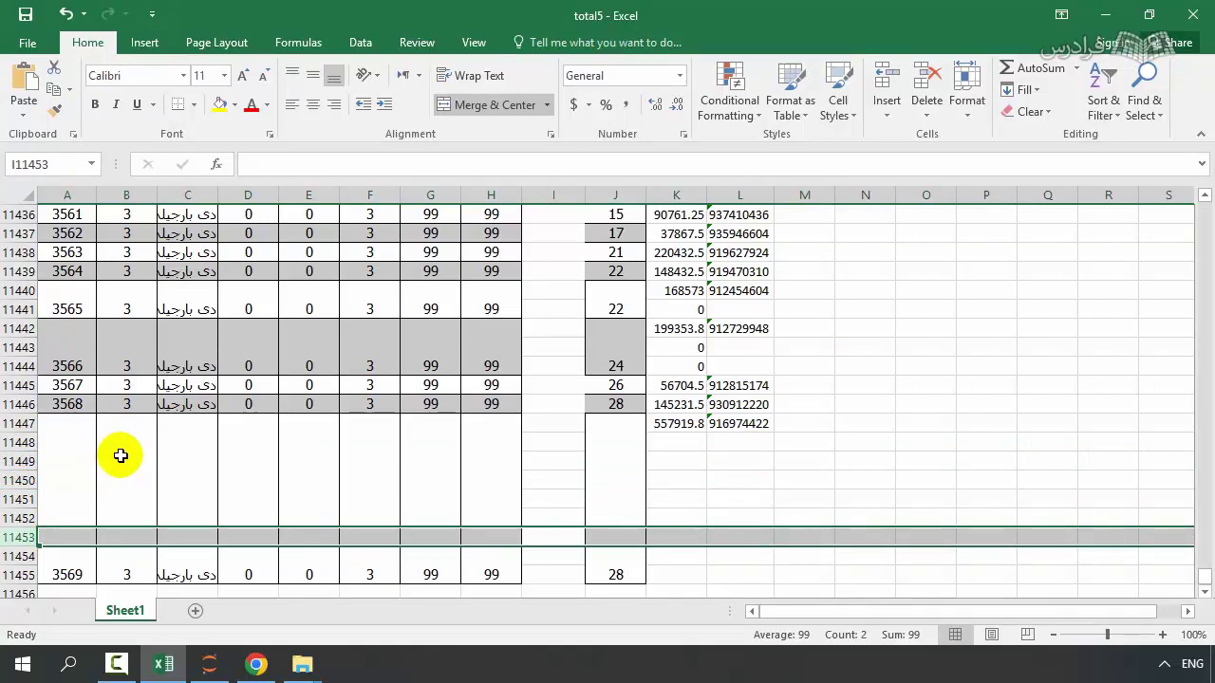
{"action": "left_click", "coordinate": [7, 499]}
{"action": "left_click", "coordinate": [5, 405]}
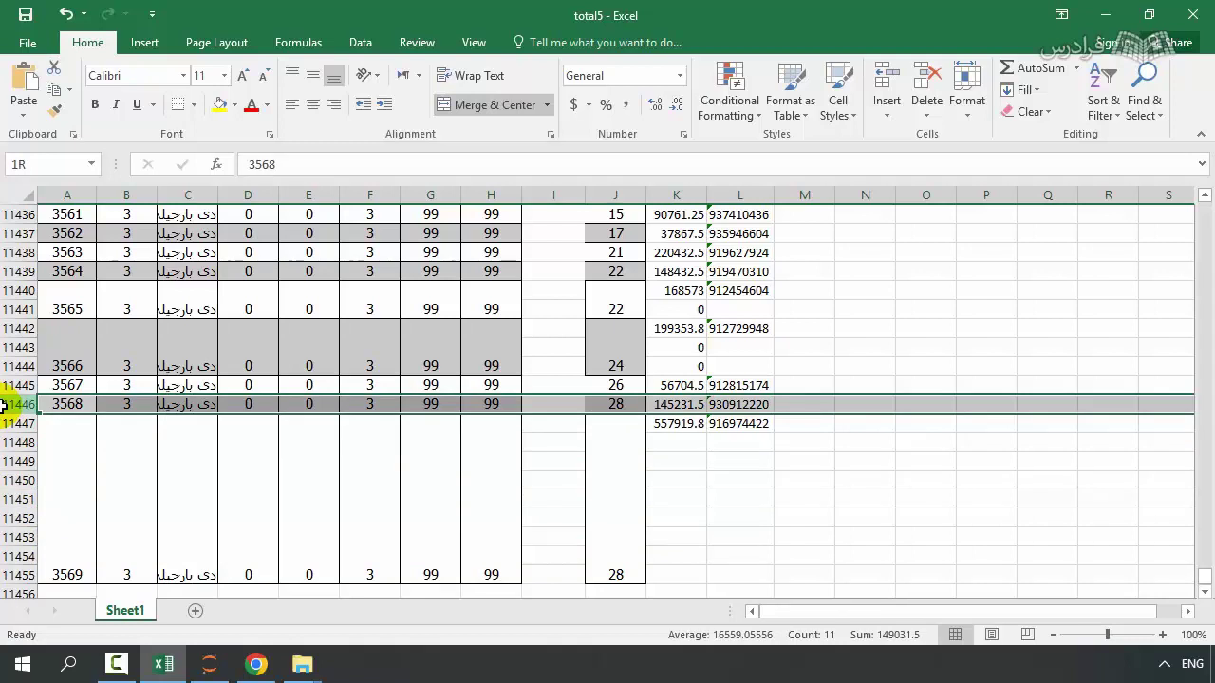
Select rows 11446 to 11454 together and examine the end of the data and the empty rows beneath it.
{"action": "left_click_drag", "start_coordinate": [6, 405], "coordinate": [4, 565]}
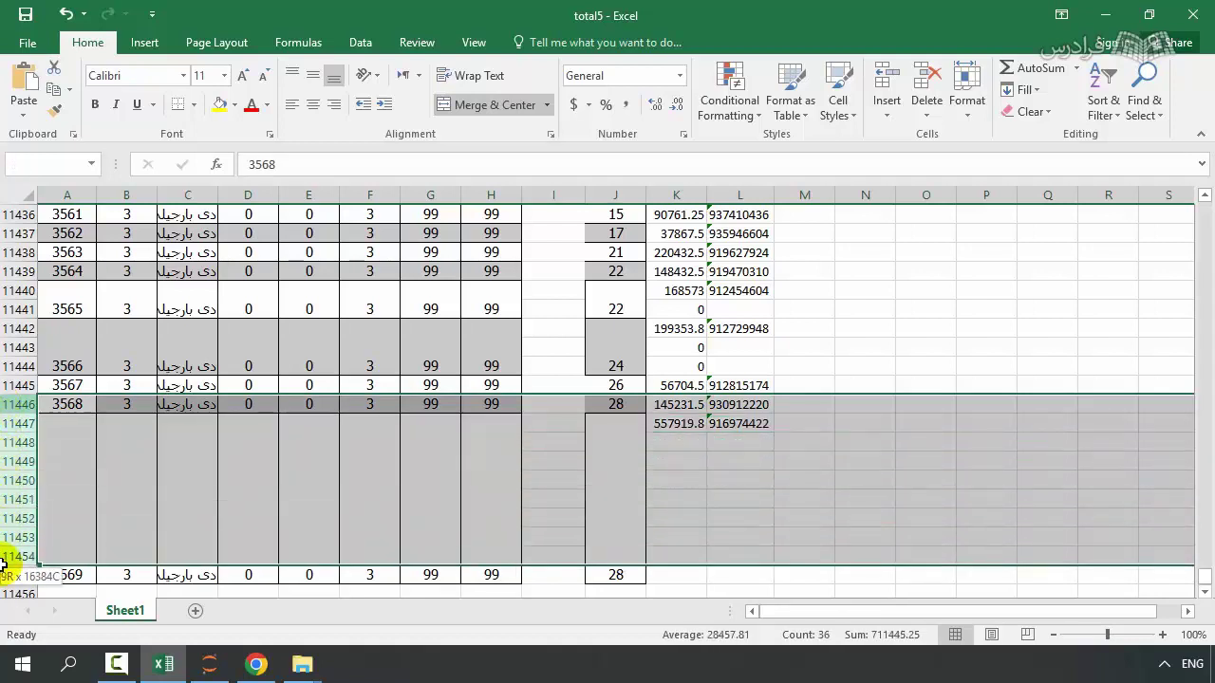
{"action": "scroll", "coordinate": [135, 502], "scroll_direction": "down", "scroll_amount": 2}
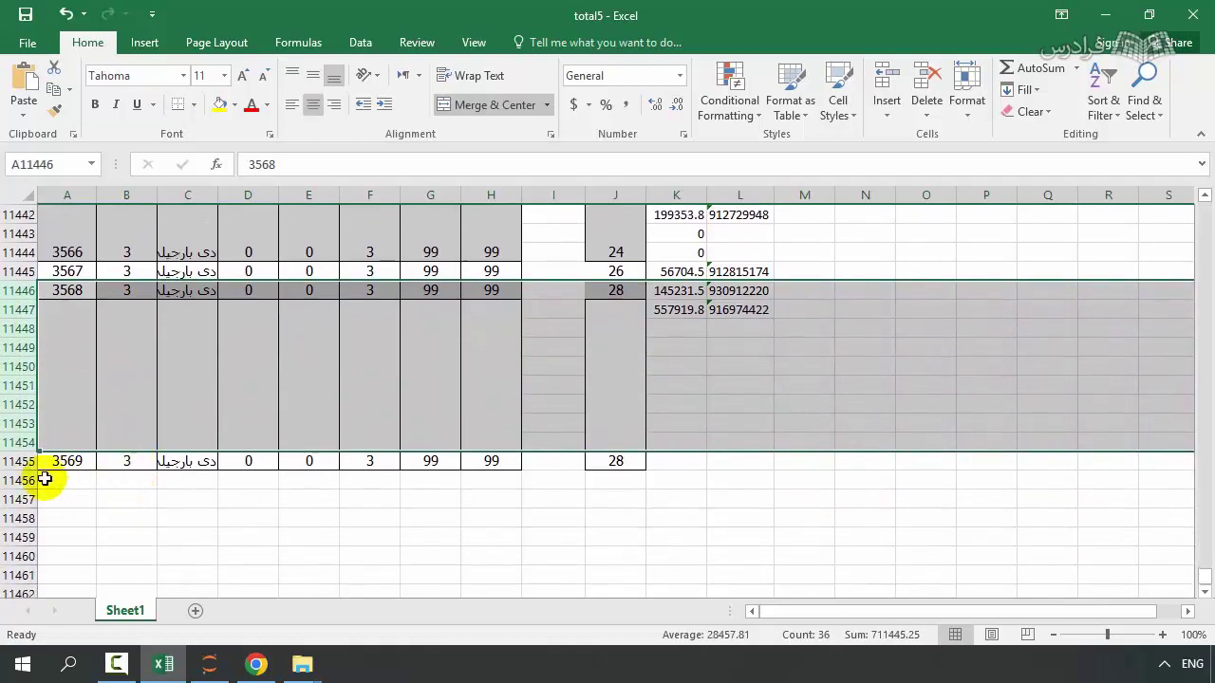
{"action": "left_click", "coordinate": [3, 489]}
{"action": "left_click", "coordinate": [187, 536]}
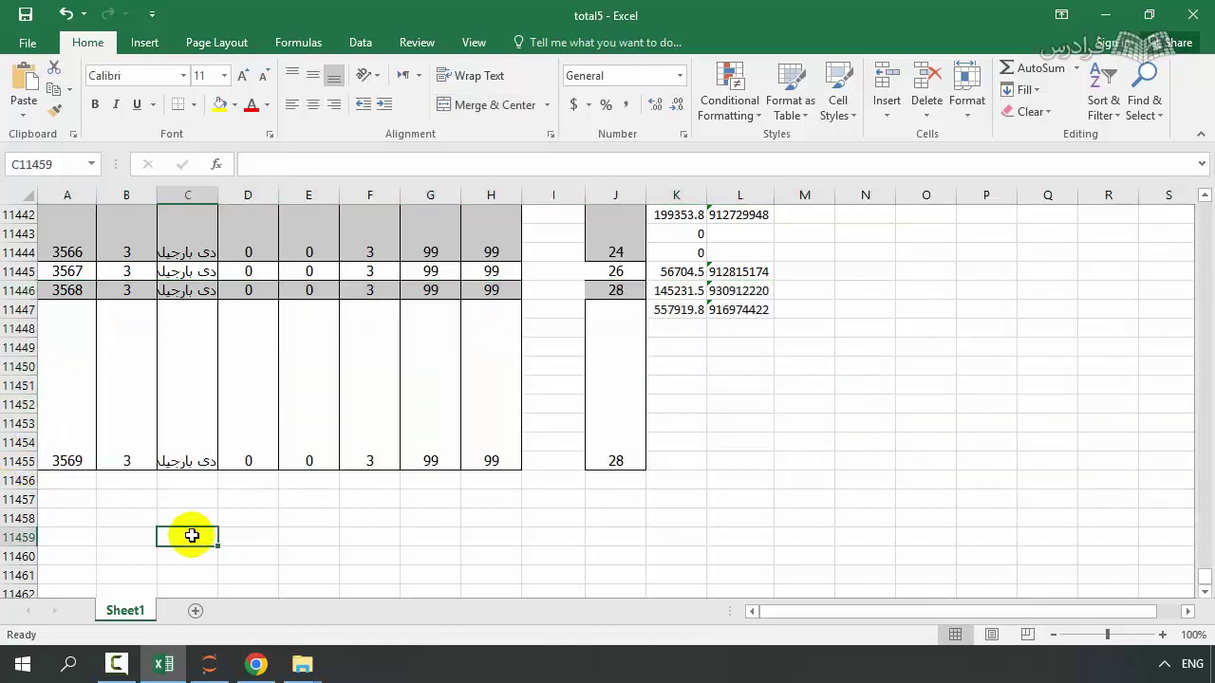
{"action": "key", "text": "Up"}
{"action": "key", "text": "Up"}
{"action": "key", "text": "Left"}
{"action": "scroll", "coordinate": [19, 446], "scroll_direction": "up", "scroll_amount": 3}
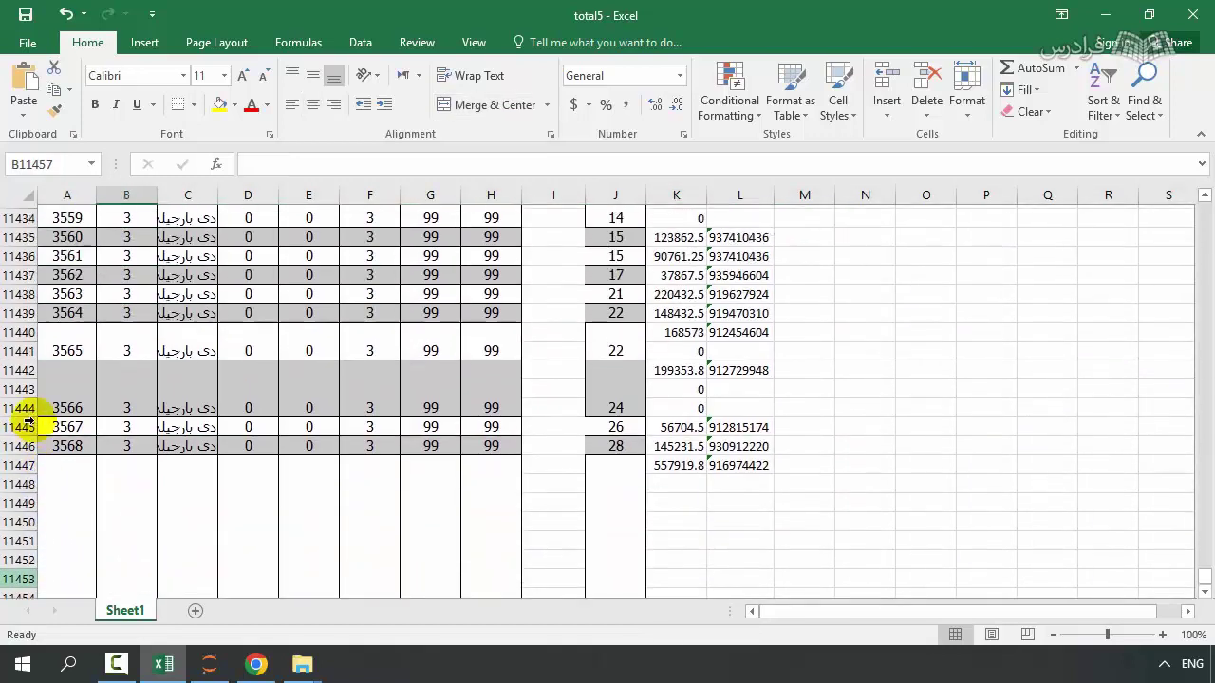
Select the merged order cells across columns A to H in rows 11433 and 11434 to examine their span.
{"action": "scroll", "coordinate": [24, 422], "scroll_direction": "up", "scroll_amount": 1}
{"action": "scroll", "coordinate": [19, 437], "scroll_direction": "down", "scroll_amount": 1}
{"action": "scroll", "coordinate": [15, 426], "scroll_direction": "up", "scroll_amount": 2}
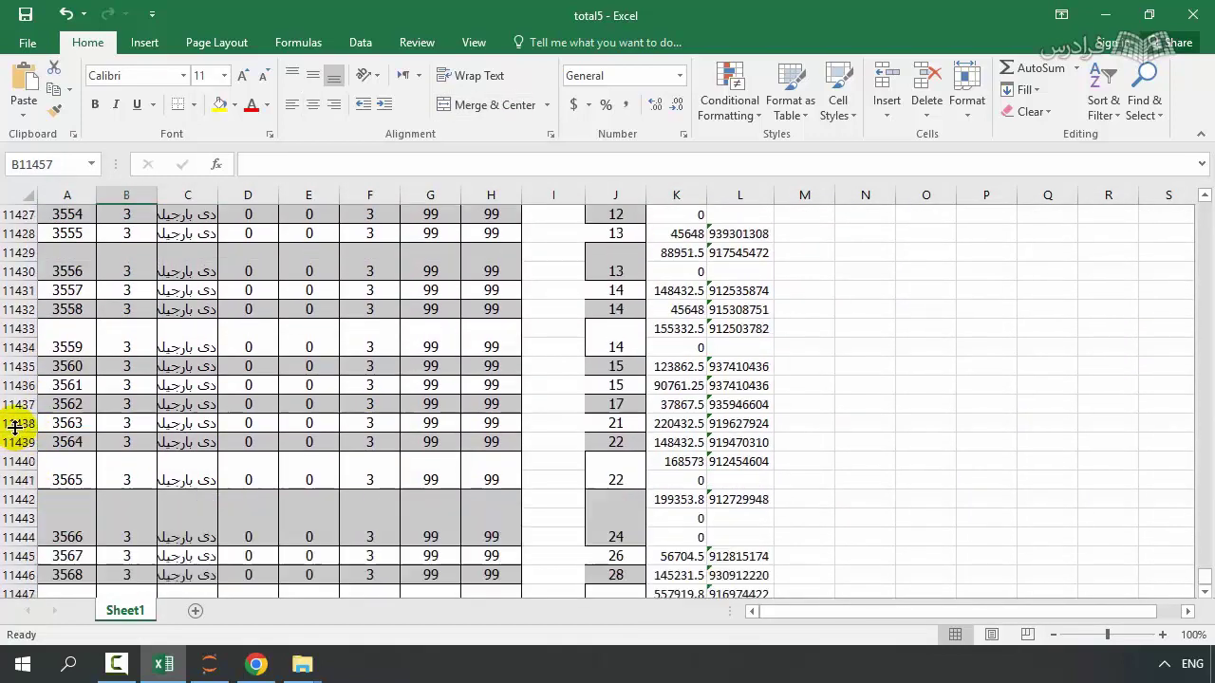
{"action": "scroll", "coordinate": [17, 424], "scroll_direction": "up", "scroll_amount": 1}
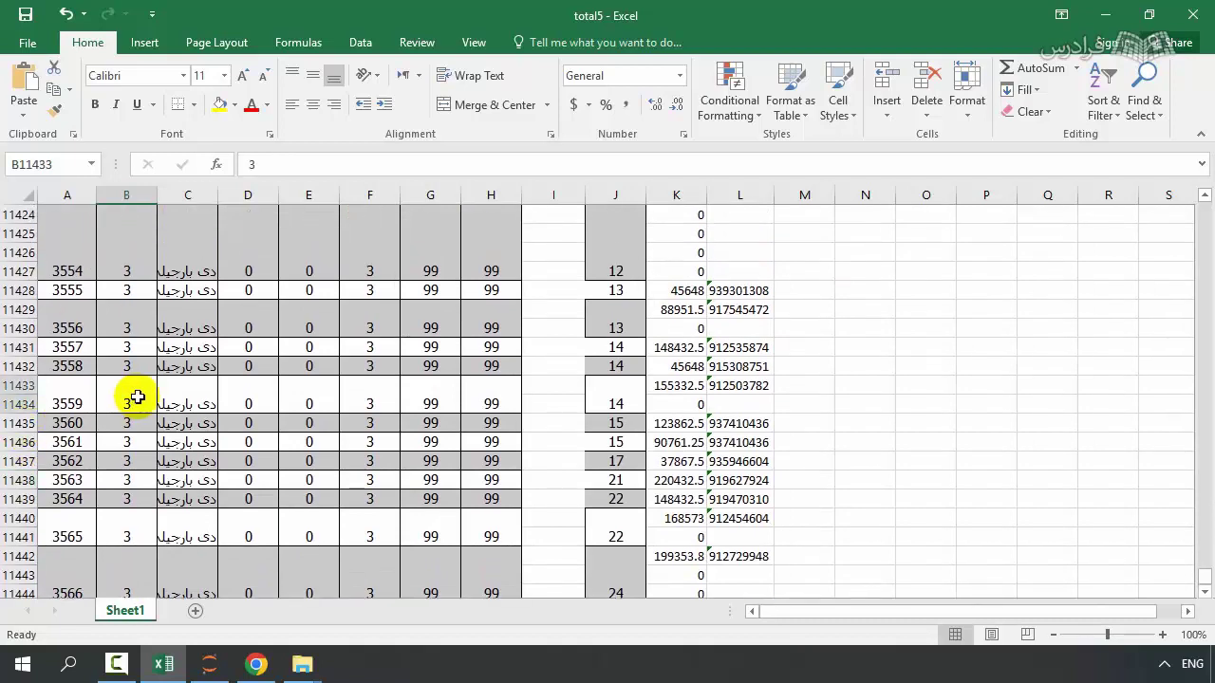
{"action": "left_click_drag", "start_coordinate": [73, 404], "coordinate": [475, 401]}
{"action": "scroll", "coordinate": [475, 401], "scroll_direction": "up", "scroll_amount": 2}
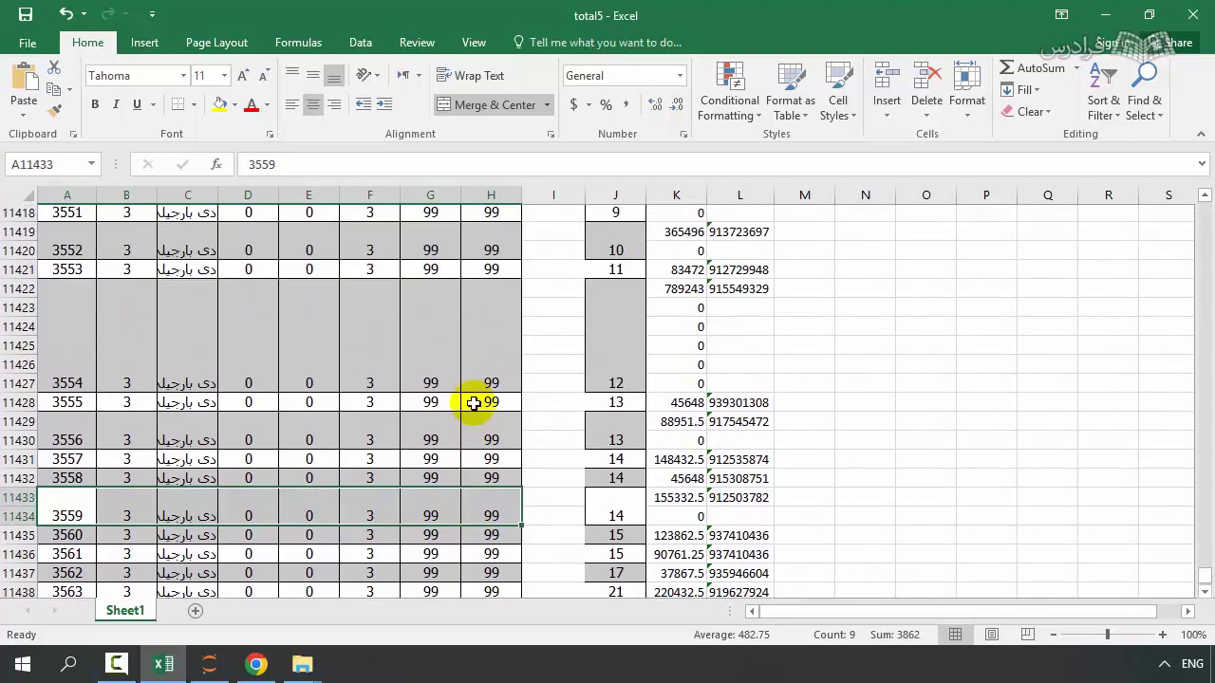
Examine the merged order block in rows 11422 to 11427, selecting its cells alone and together with the columns beside it.
{"action": "left_click_drag", "start_coordinate": [60, 304], "coordinate": [693, 367]}
{"action": "left_click", "coordinate": [803, 360]}
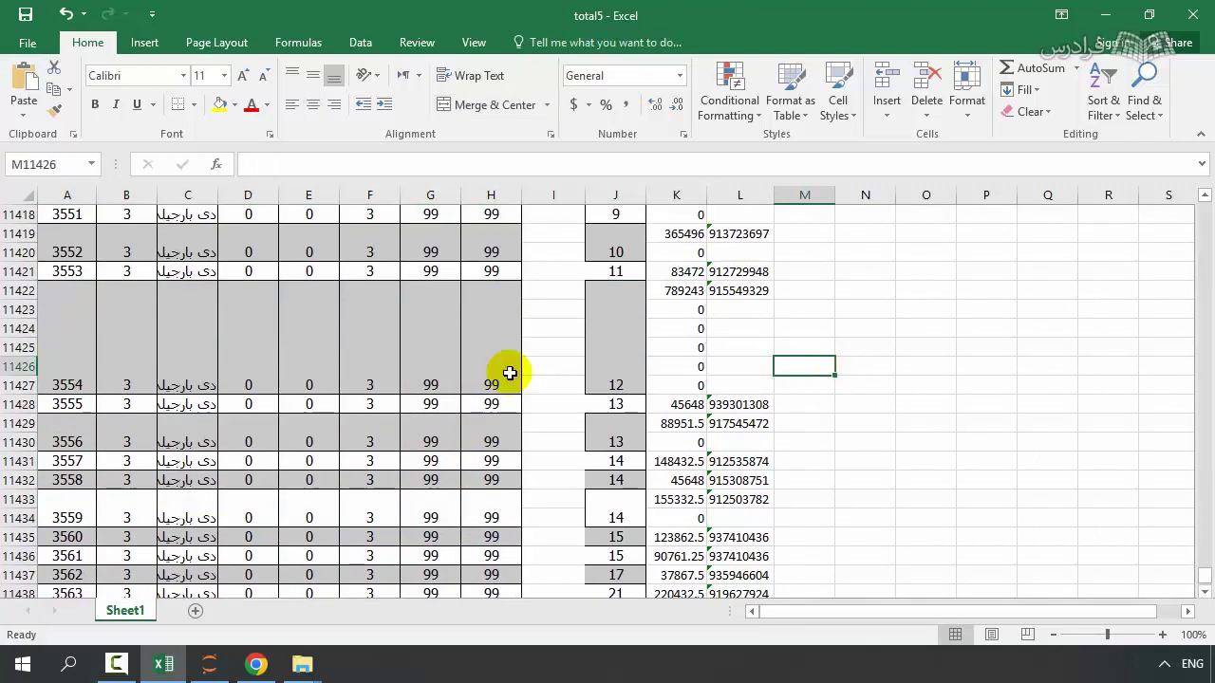
{"action": "left_click", "coordinate": [57, 387]}
{"action": "left_click", "coordinate": [816, 352]}
{"action": "left_click", "coordinate": [54, 303]}
{"action": "left_click_drag", "start_coordinate": [54, 304], "coordinate": [741, 375]}
{"action": "left_click", "coordinate": [247, 407]}
{"action": "left_click", "coordinate": [66, 386]}
{"action": "left_click_drag", "start_coordinate": [66, 387], "coordinate": [320, 388]}
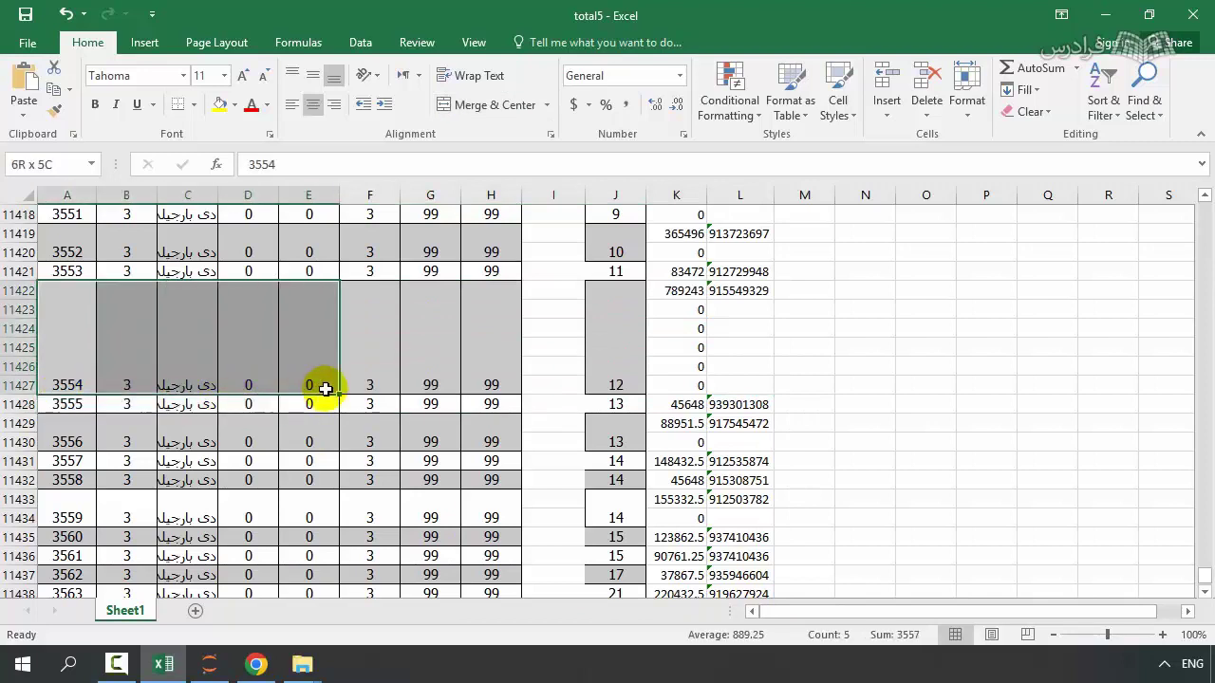
{"action": "left_click", "coordinate": [59, 391]}
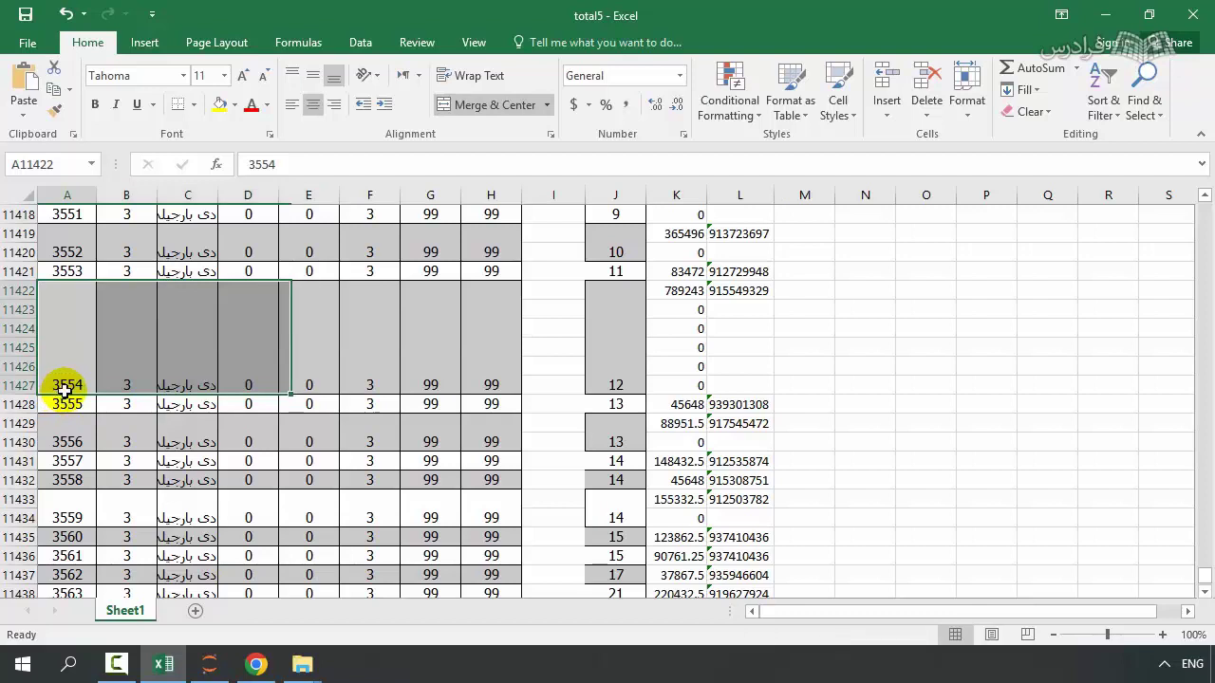
Select row 11422, which starts the merged order, and the rows from 11423 down to the block's end to compare them.
{"action": "left_click", "coordinate": [2, 290]}
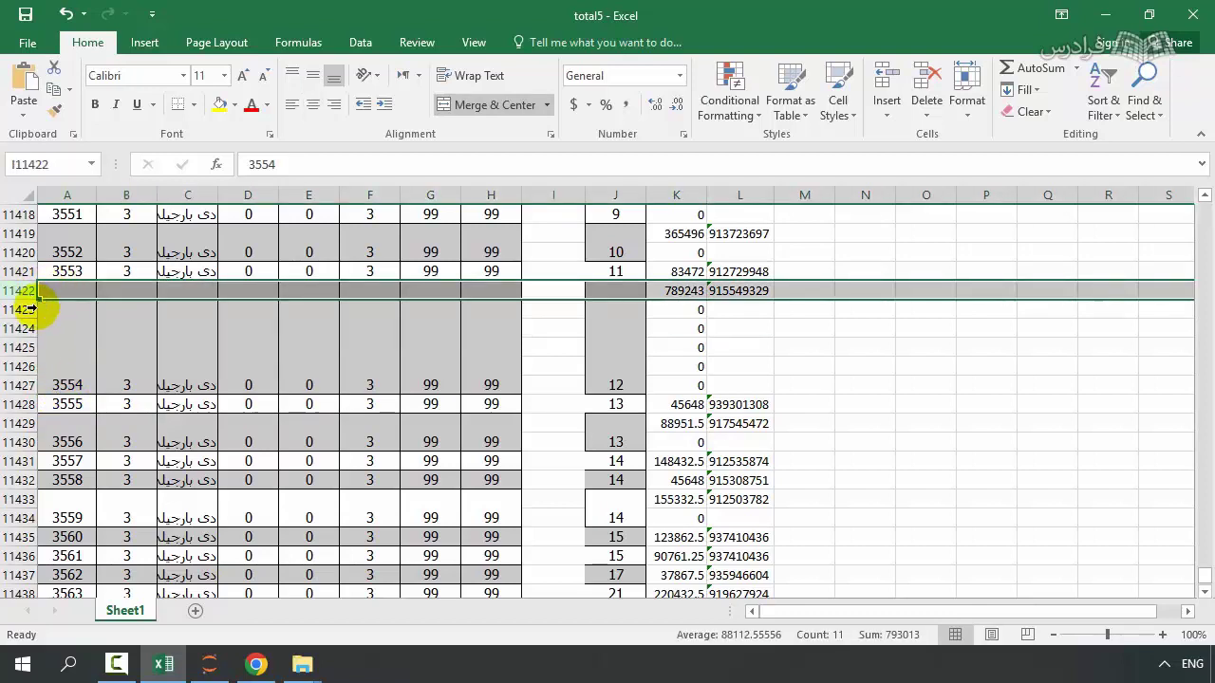
{"action": "left_click_drag", "start_coordinate": [8, 311], "coordinate": [3, 381]}
{"action": "scroll", "coordinate": [115, 454], "scroll_direction": "down", "scroll_amount": 6}
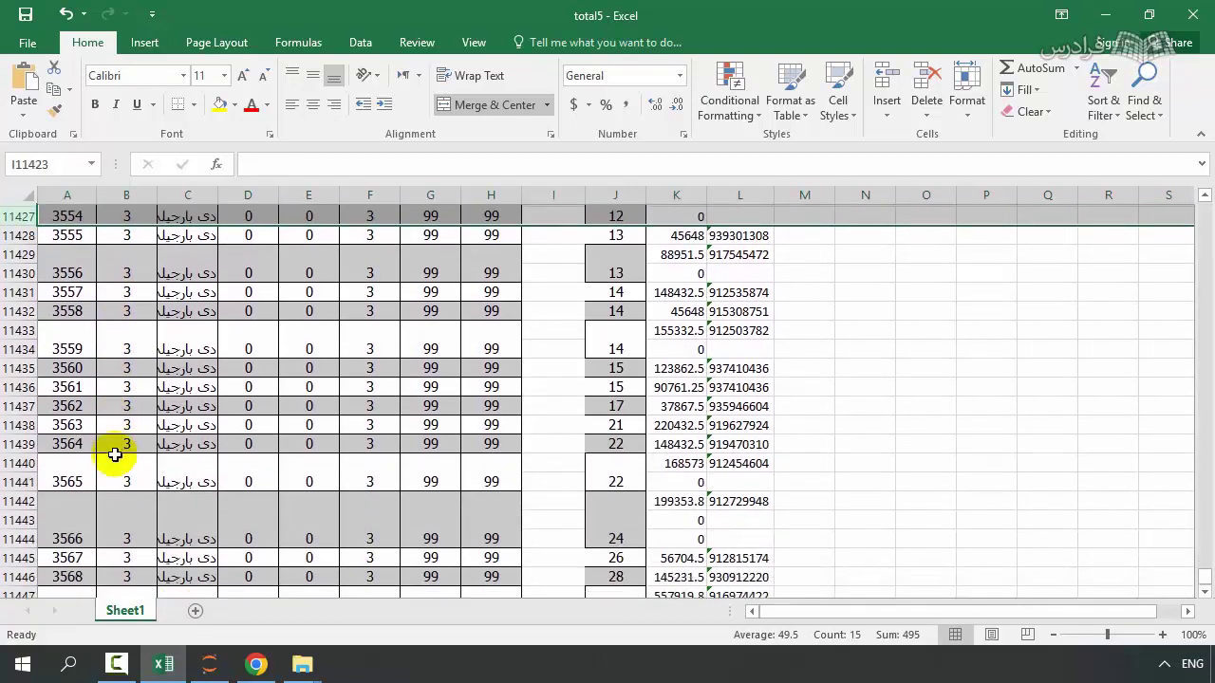
Inspect the merged orders in rows 11440 to 11444, and select the last order's rows 11447 to 11454.
{"action": "mouse_move", "coordinate": [15, 366]}
{"action": "left_mouse_down"}
{"action": "mouse_move", "coordinate": [5, 347]}
{"action": "mouse_move", "coordinate": [4, 366]}
{"action": "left_mouse_up"}
{"action": "left_click", "coordinate": [5, 328]}
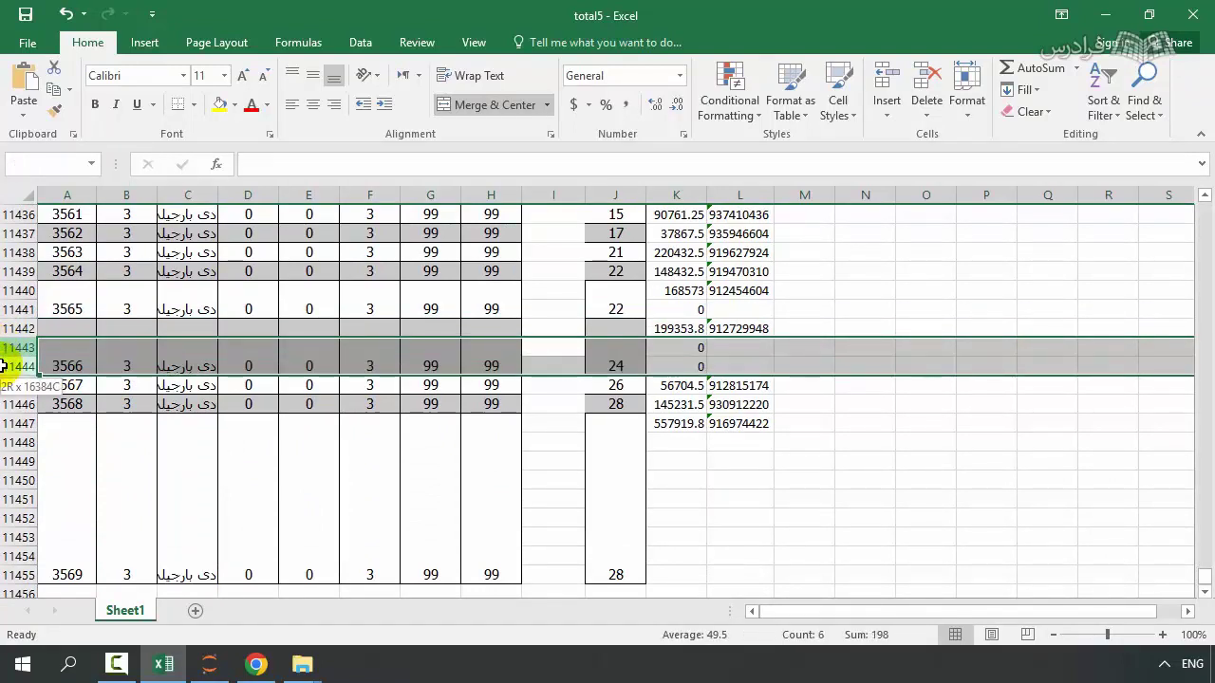
{"action": "left_click", "coordinate": [60, 307]}
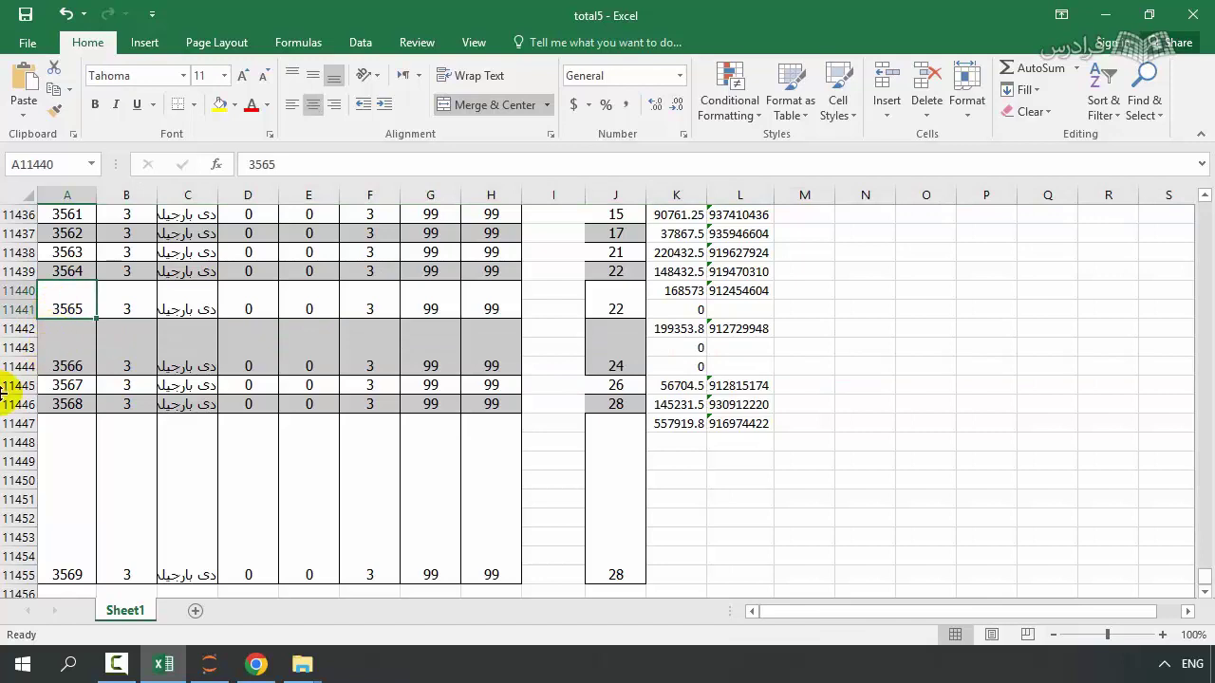
{"action": "scroll", "coordinate": [5, 387], "scroll_direction": "down", "scroll_amount": 1}
{"action": "left_click", "coordinate": [6, 348]}
{"action": "left_click_drag", "start_coordinate": [6, 367], "coordinate": [4, 500]}
Compare the NaN rows at the end of the notebook's data.tail(20) output with rows 11447 to 11454 in the total5 workbook.
{"action": "left_click", "coordinate": [255, 667]}
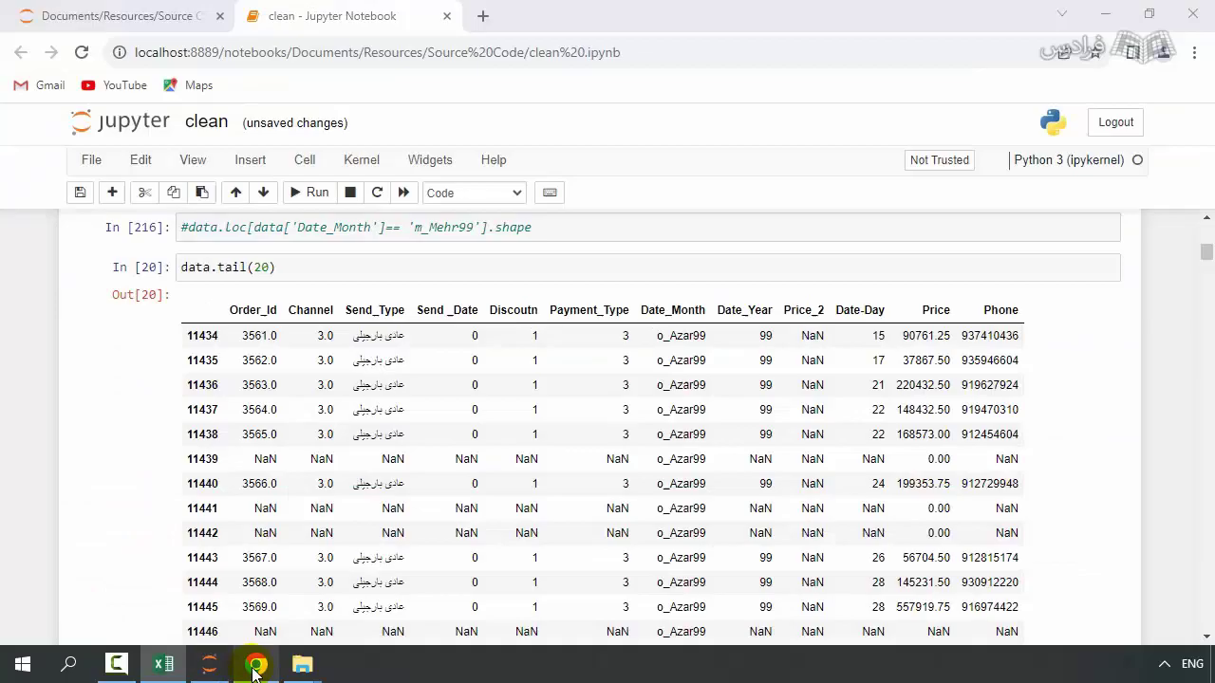
{"action": "scroll", "coordinate": [356, 380], "scroll_direction": "down", "scroll_amount": 3}
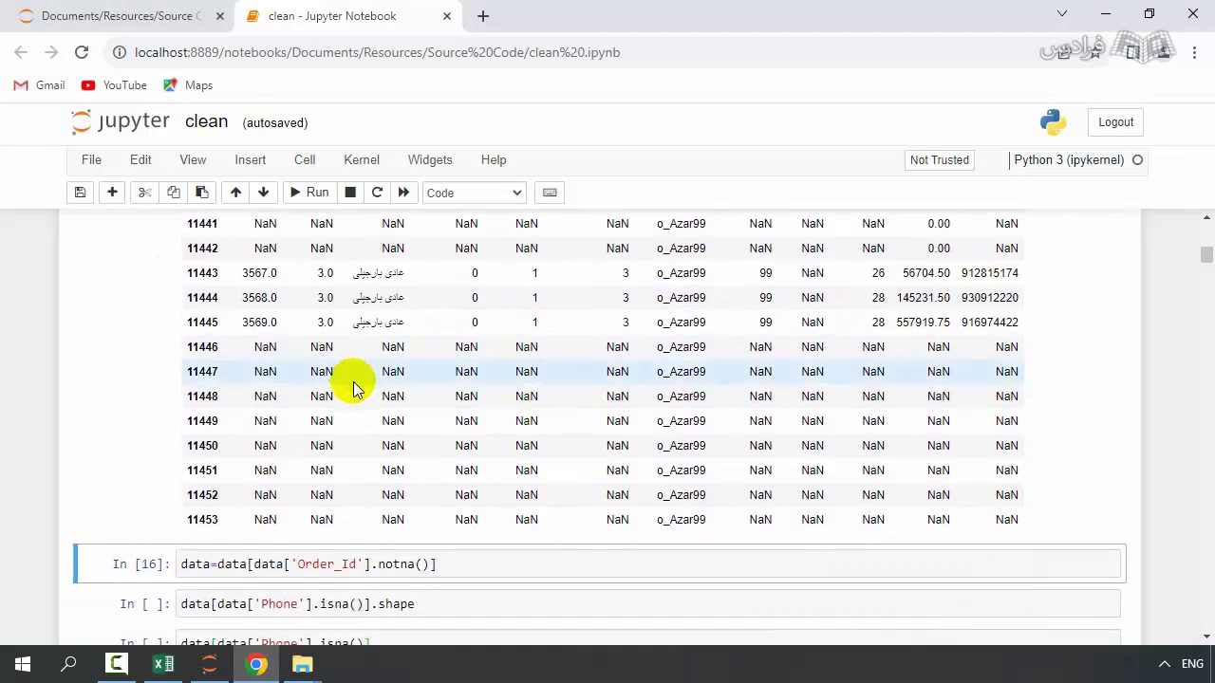
{"action": "left_click", "coordinate": [164, 664]}
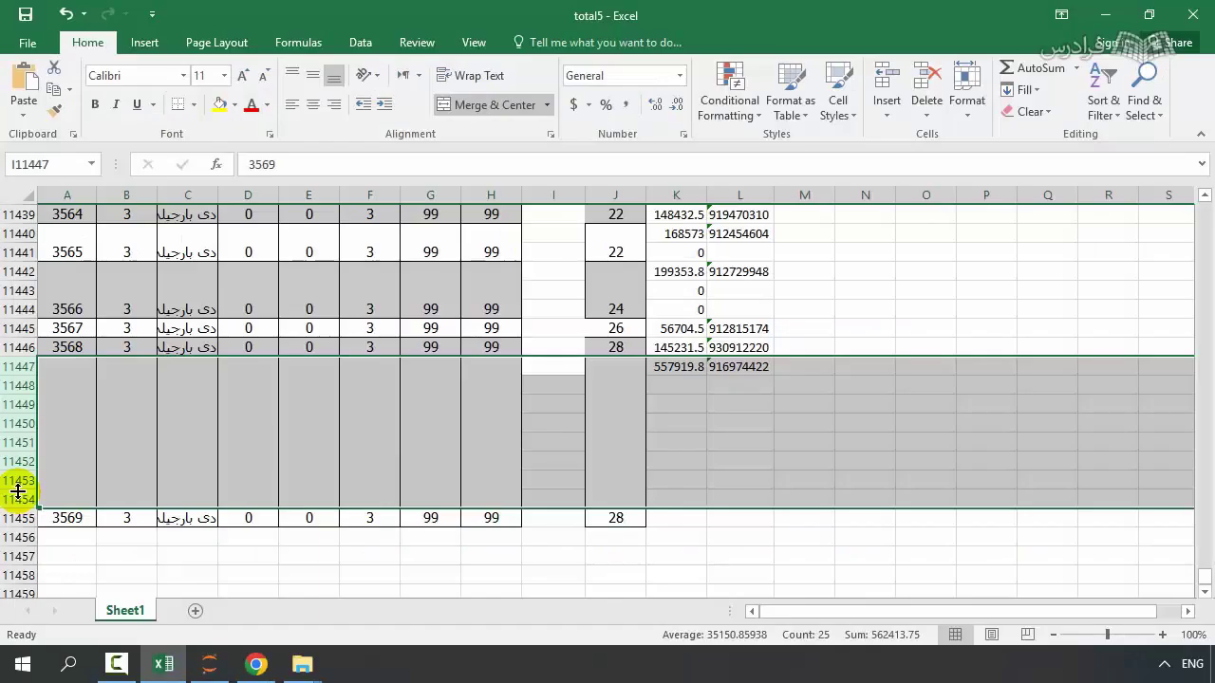
{"action": "left_click_drag", "start_coordinate": [14, 367], "coordinate": [11, 501]}
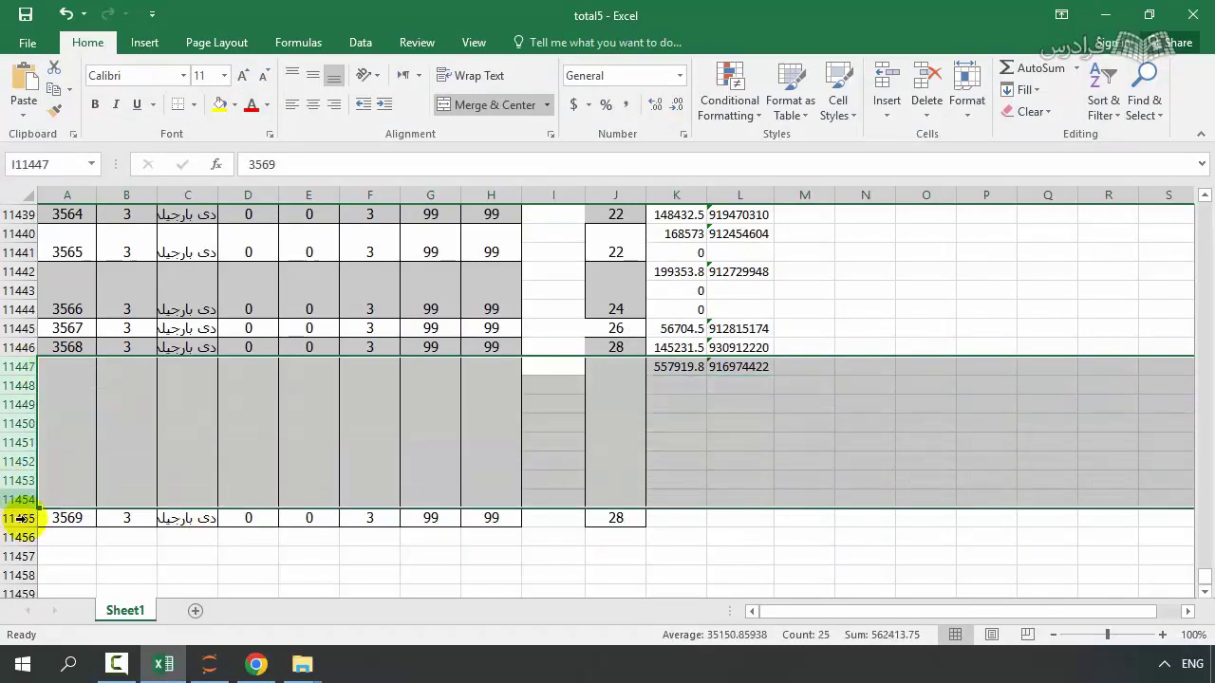
{"action": "left_click", "coordinate": [256, 665]}
{"action": "scroll", "coordinate": [275, 504], "scroll_direction": "down", "scroll_amount": 1}
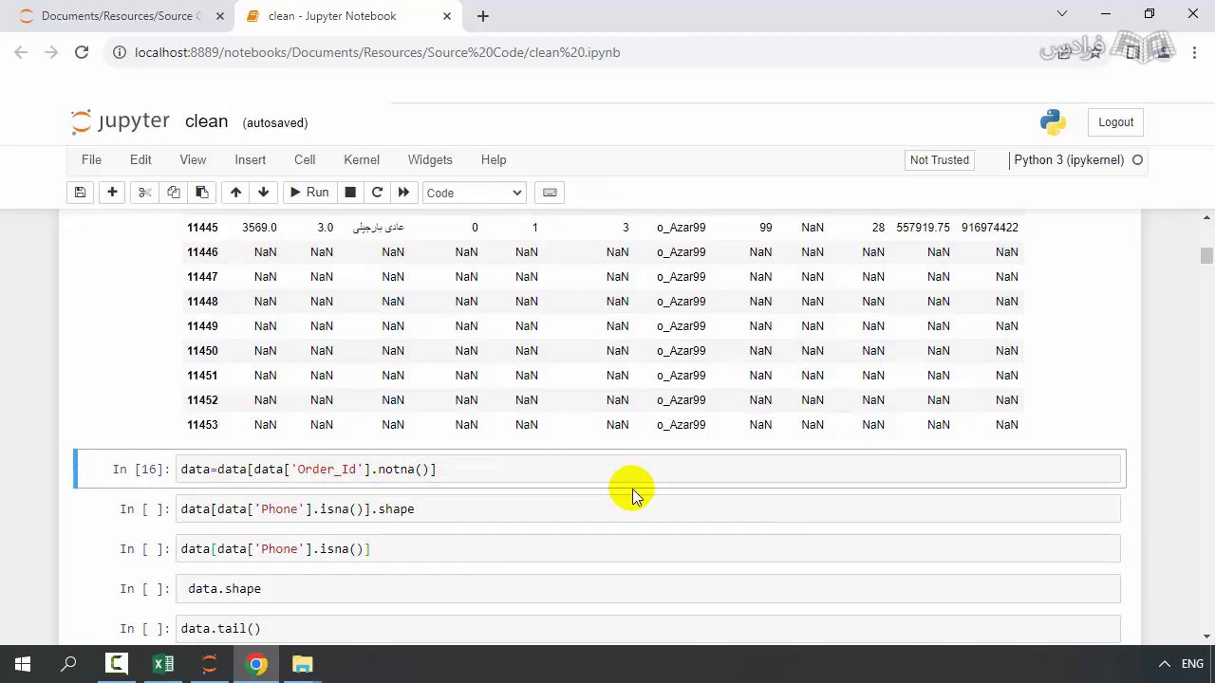
Return to the total5 workbook and compare the single-row order in row 11446 with the last order's merged cells from row 11447.
{"action": "left_click", "coordinate": [163, 665]}
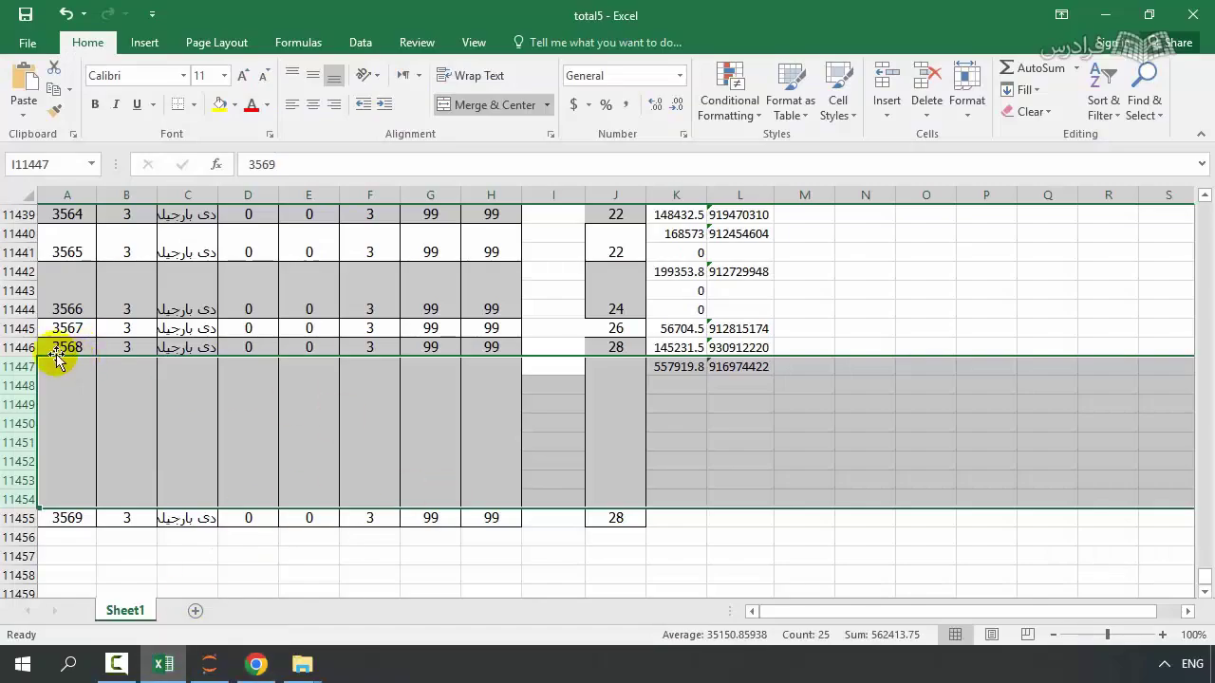
{"action": "left_click", "coordinate": [85, 400]}
{"action": "left_click", "coordinate": [43, 348]}
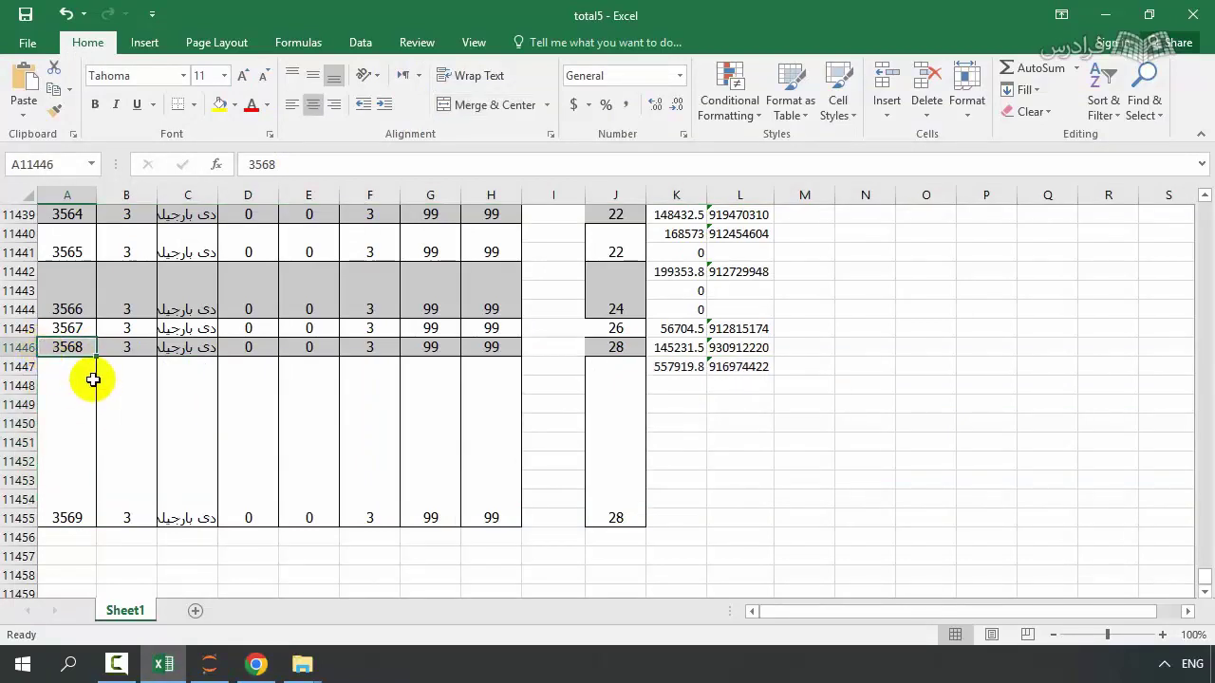
{"action": "left_click", "coordinate": [54, 365]}
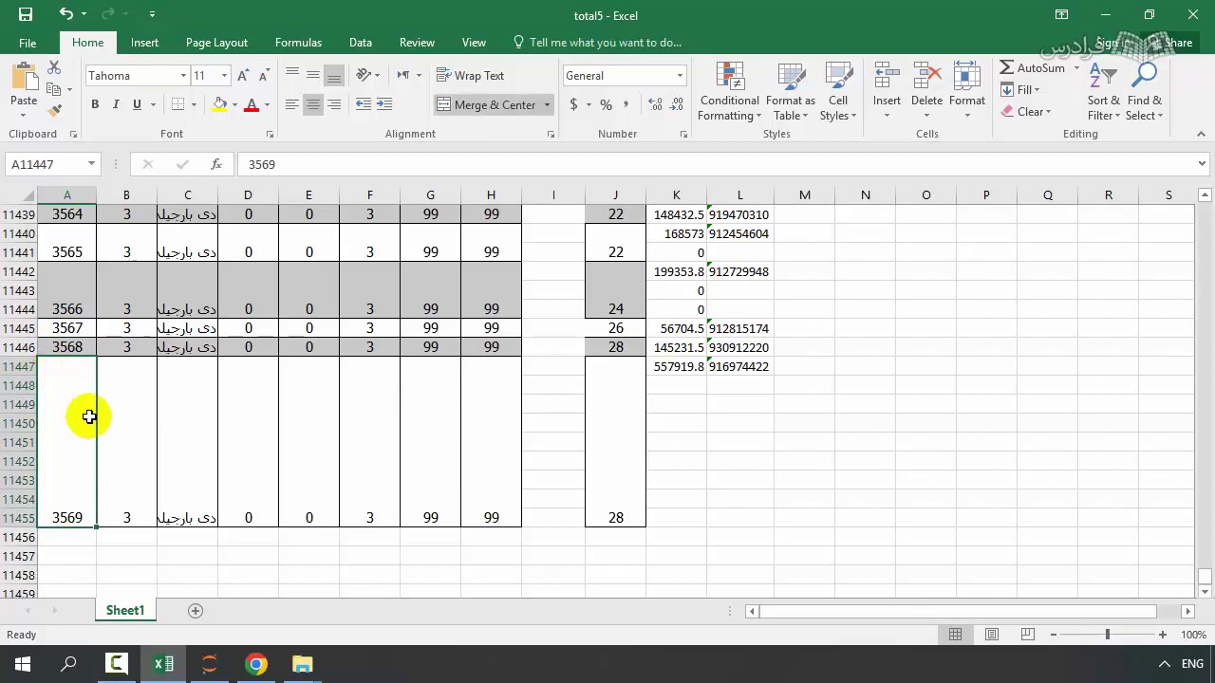
{"action": "left_click_drag", "start_coordinate": [17, 367], "coordinate": [12, 501]}
{"action": "scroll", "coordinate": [81, 428], "scroll_direction": "up", "scroll_amount": 1}
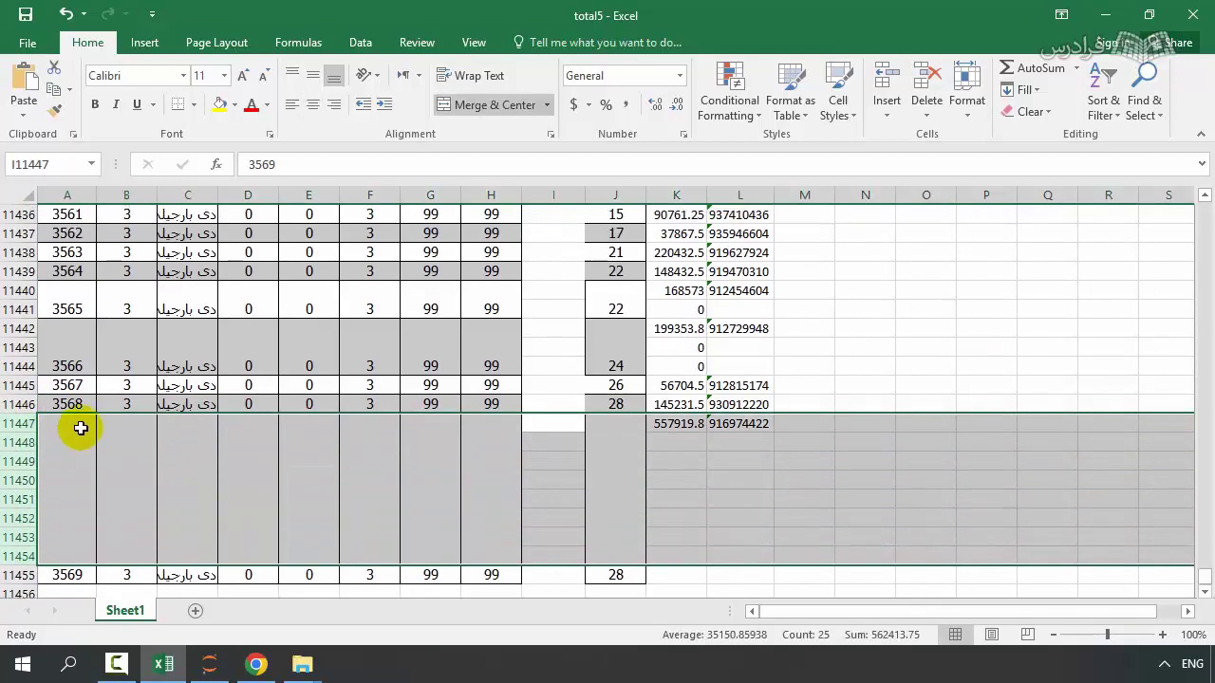
Examine the merged order in rows 11442 to 11444 across its columns, including the zero-price rows.
{"action": "left_click", "coordinate": [74, 368]}
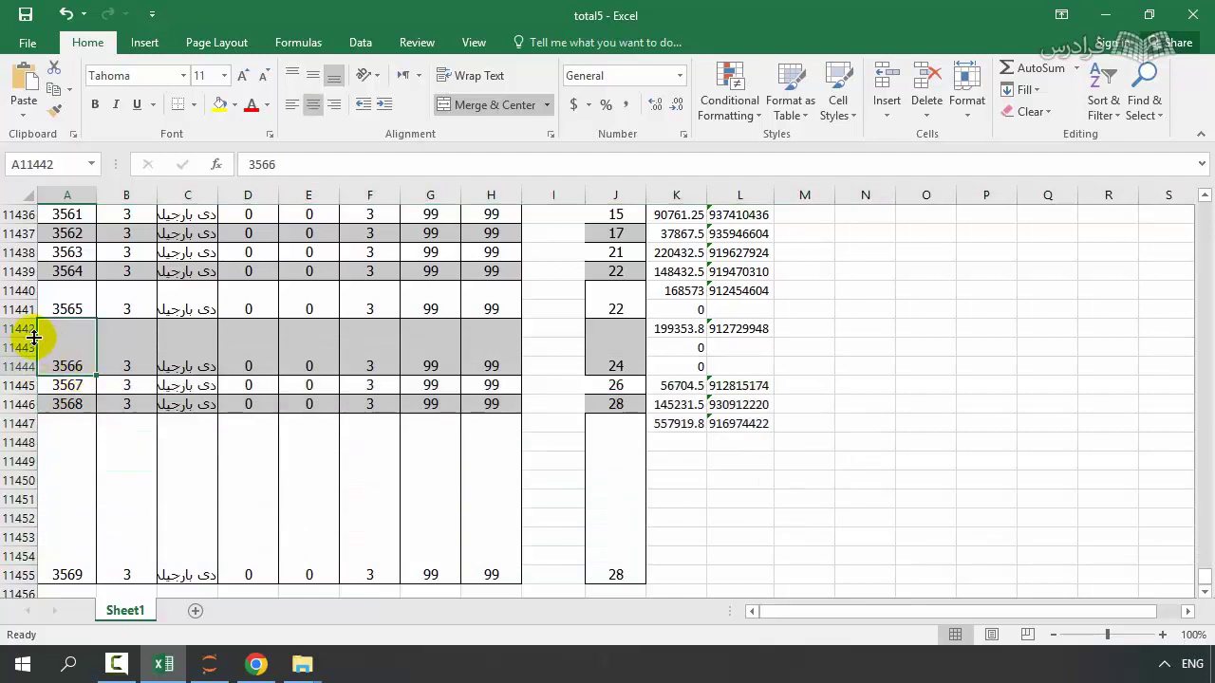
{"action": "left_click_drag", "start_coordinate": [3, 332], "coordinate": [11, 347]}
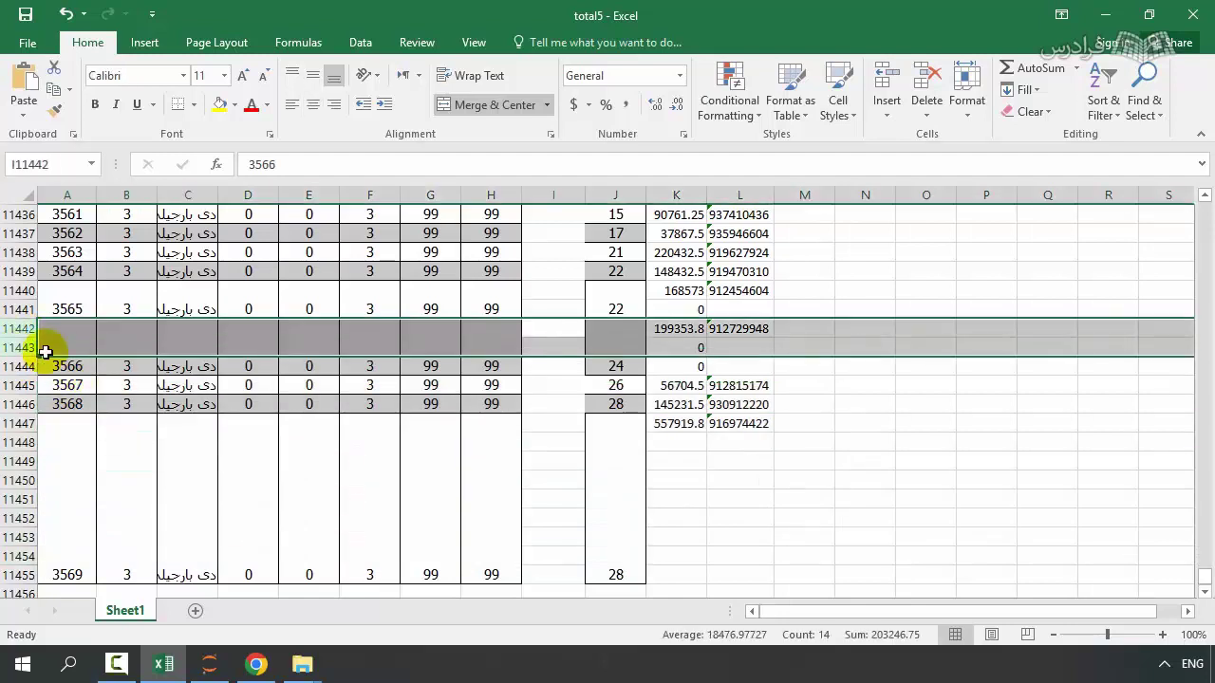
{"action": "left_click", "coordinate": [67, 347]}
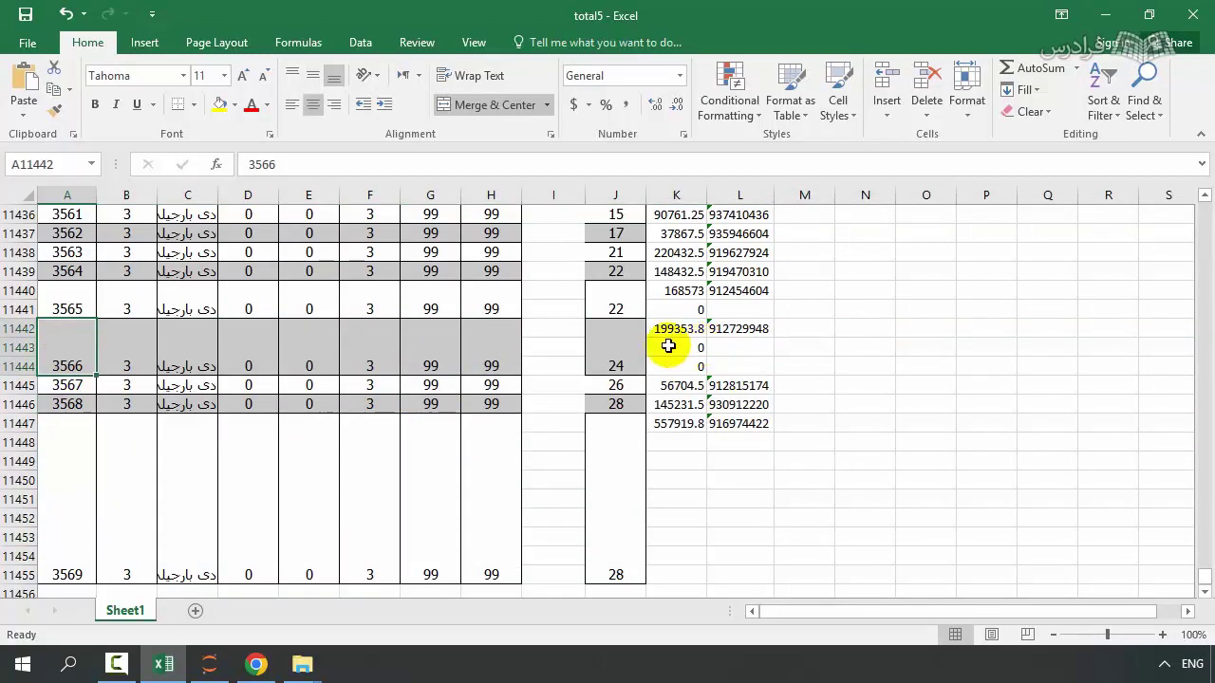
{"action": "left_click", "coordinate": [536, 370]}
{"action": "left_click_drag", "start_coordinate": [617, 367], "coordinate": [199, 344]}
{"action": "left_click", "coordinate": [220, 321]}
Select rows 11422 to 11426 to examine the rows covered by that order's merged cells.
{"action": "scroll", "coordinate": [210, 321], "scroll_direction": "up", "scroll_amount": 7}
{"action": "left_click_drag", "start_coordinate": [804, 442], "coordinate": [298, 440]}
{"action": "left_click_drag", "start_coordinate": [9, 347], "coordinate": [3, 415]}
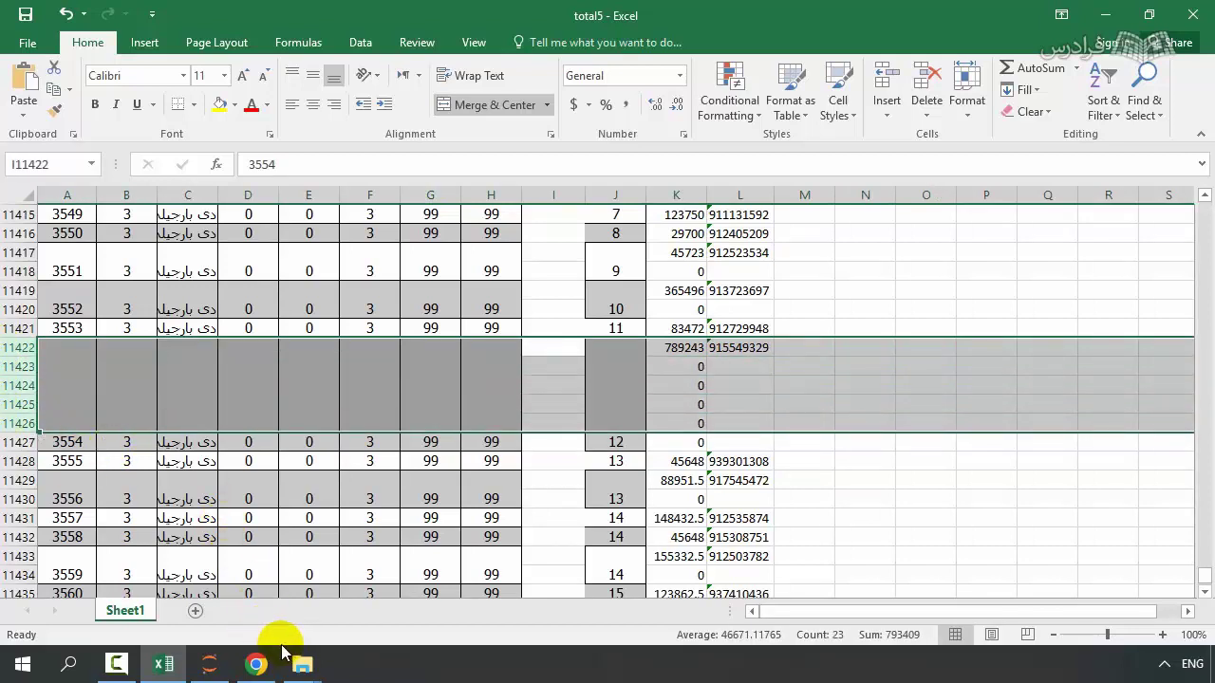
Switch back to the clean notebook and examine the NaN rows in the data.tail(20) output.
{"action": "left_click", "coordinate": [171, 670]}
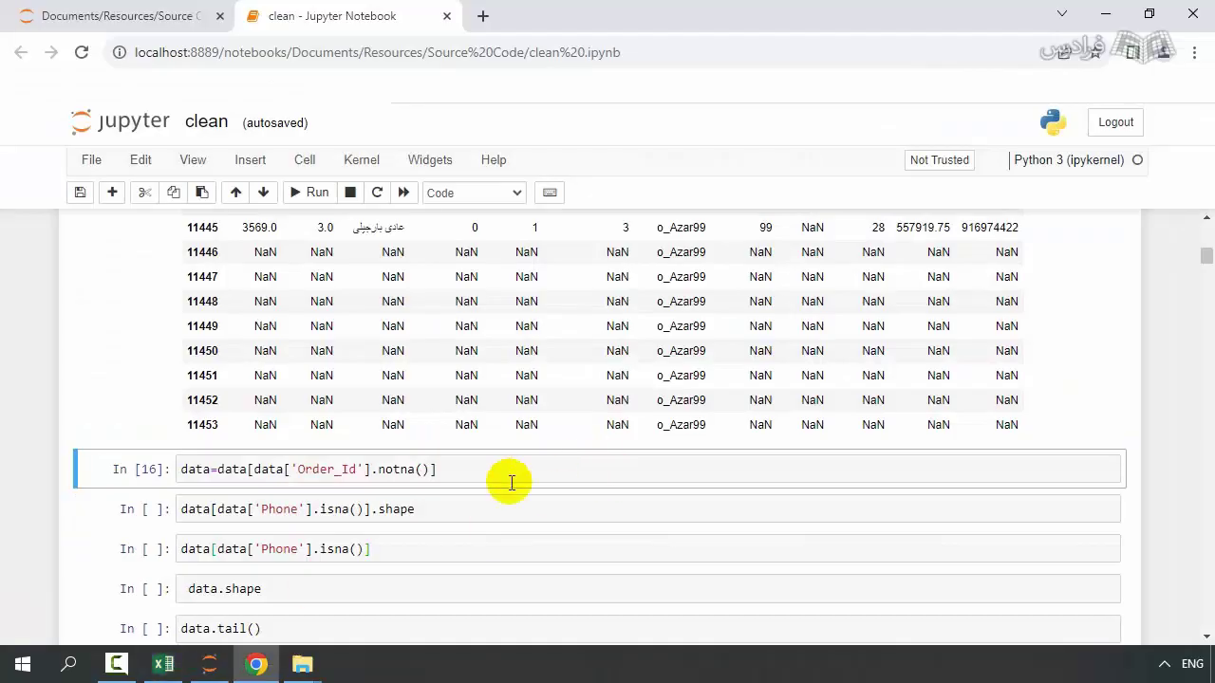
{"action": "scroll", "coordinate": [437, 406], "scroll_direction": "up", "scroll_amount": 2}
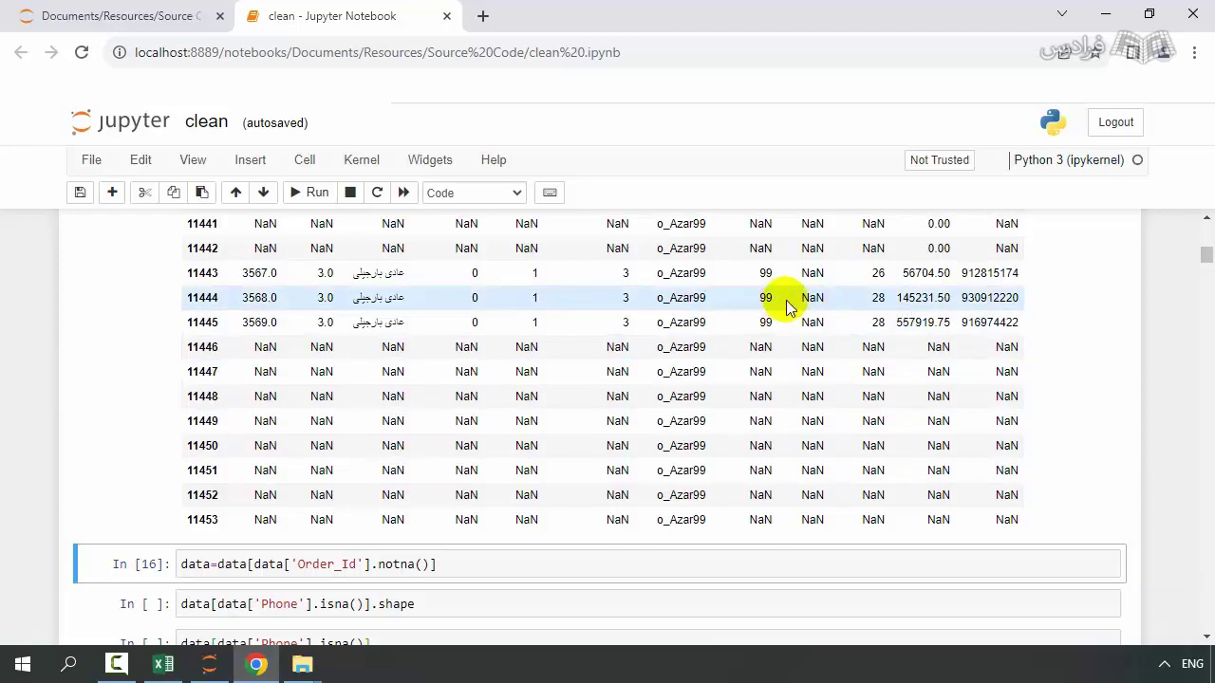
{"action": "scroll", "coordinate": [816, 228], "scroll_direction": "up", "scroll_amount": 4}
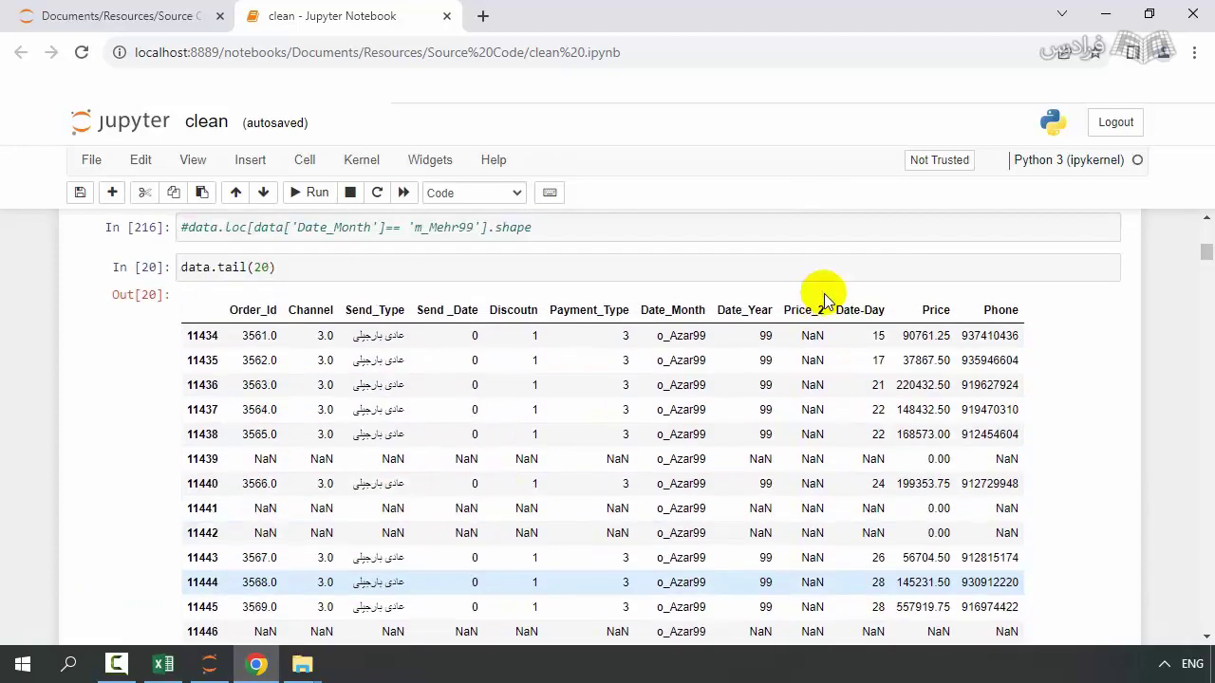
{"action": "scroll", "coordinate": [816, 314], "scroll_direction": "down", "scroll_amount": 1}
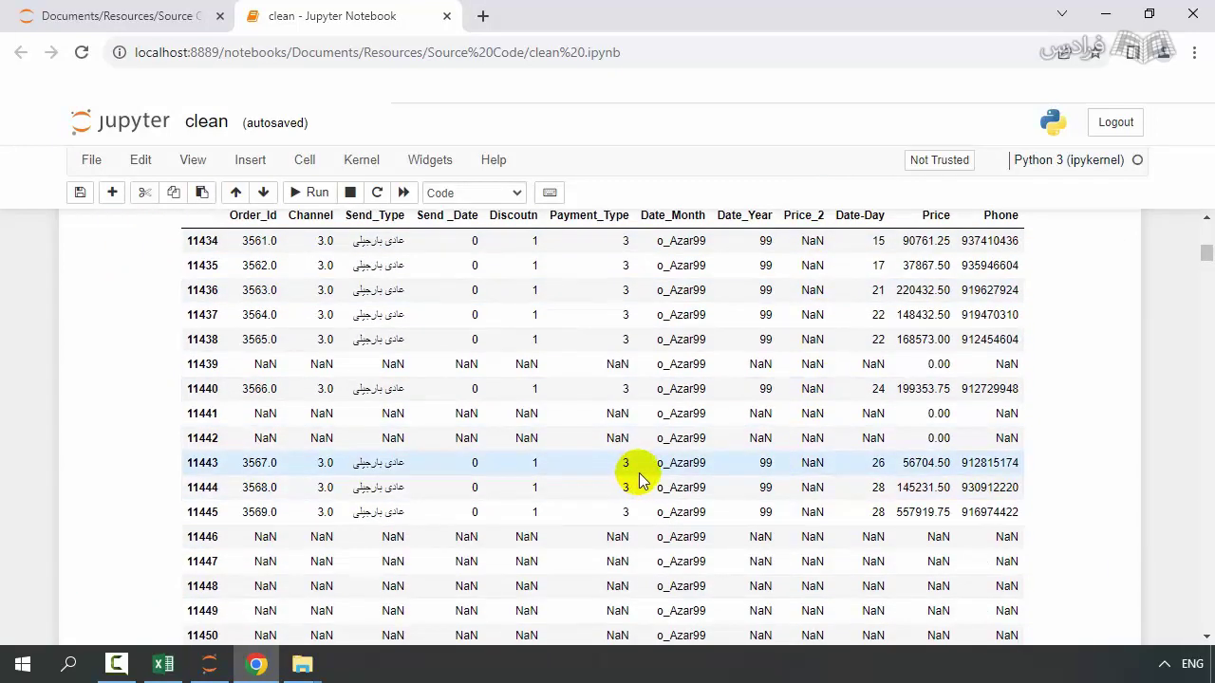
{"action": "left_click", "coordinate": [805, 433]}
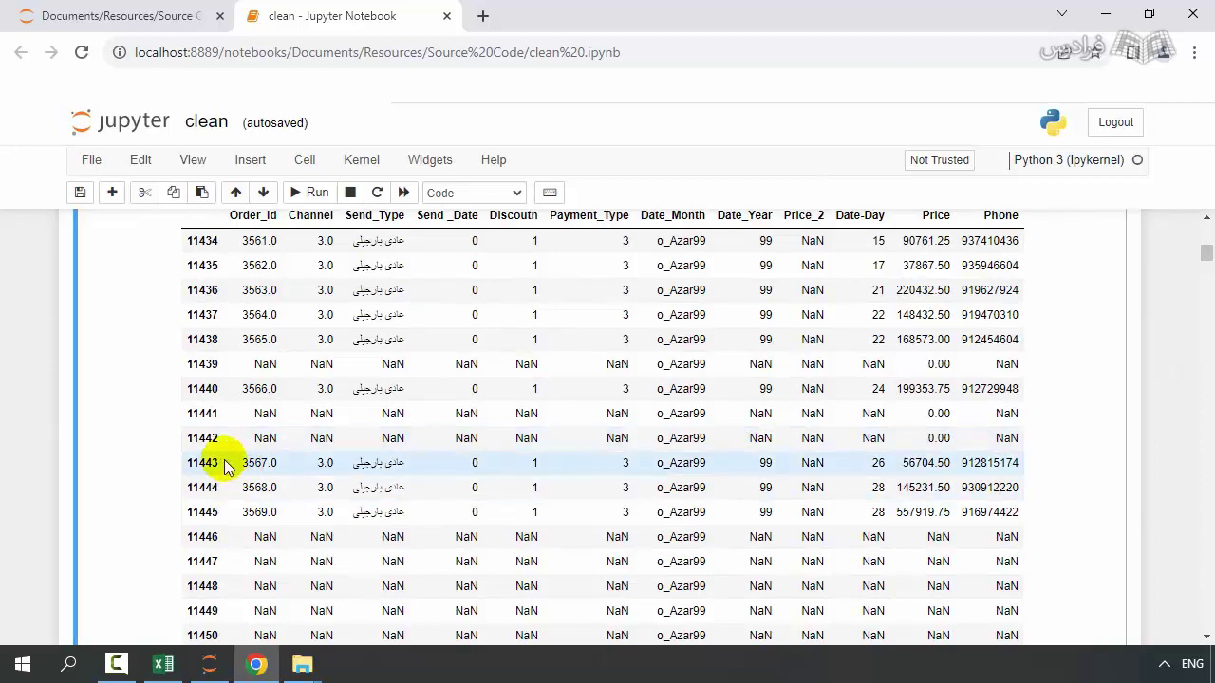